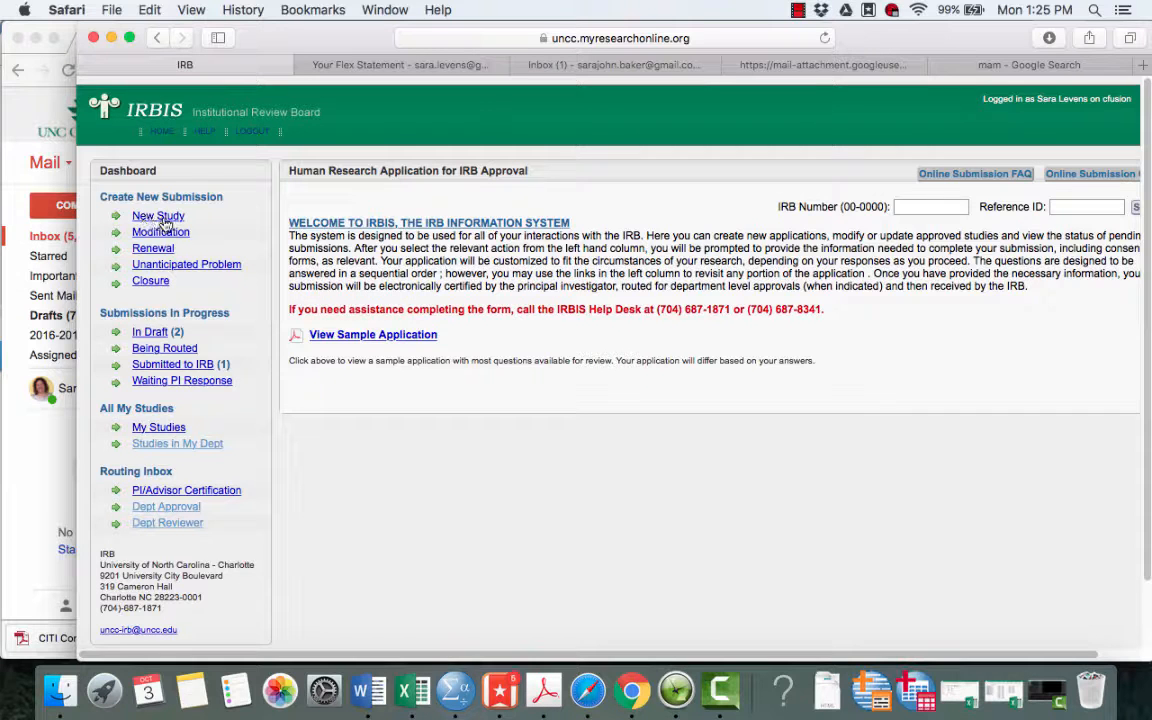
# - Start a new study submission and look over its blank General Information form
pyautogui.click(160, 218)
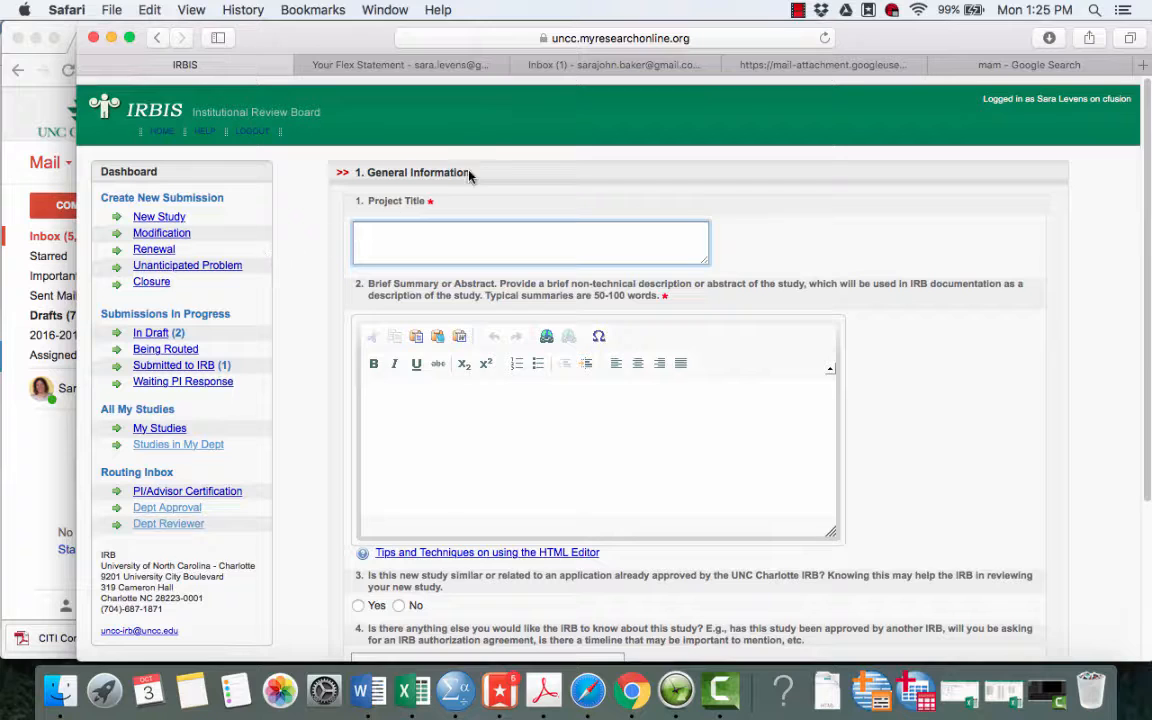
pyautogui.scroll(-3, 559, 338)
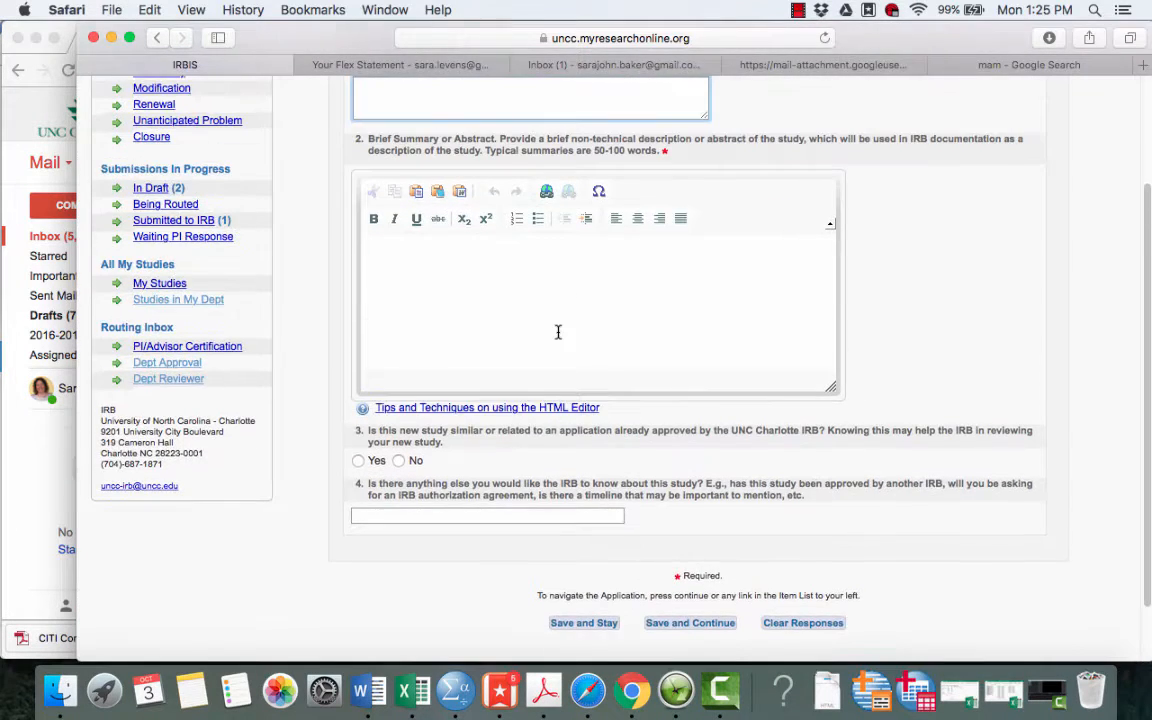
pyautogui.scroll(2, 558, 332)
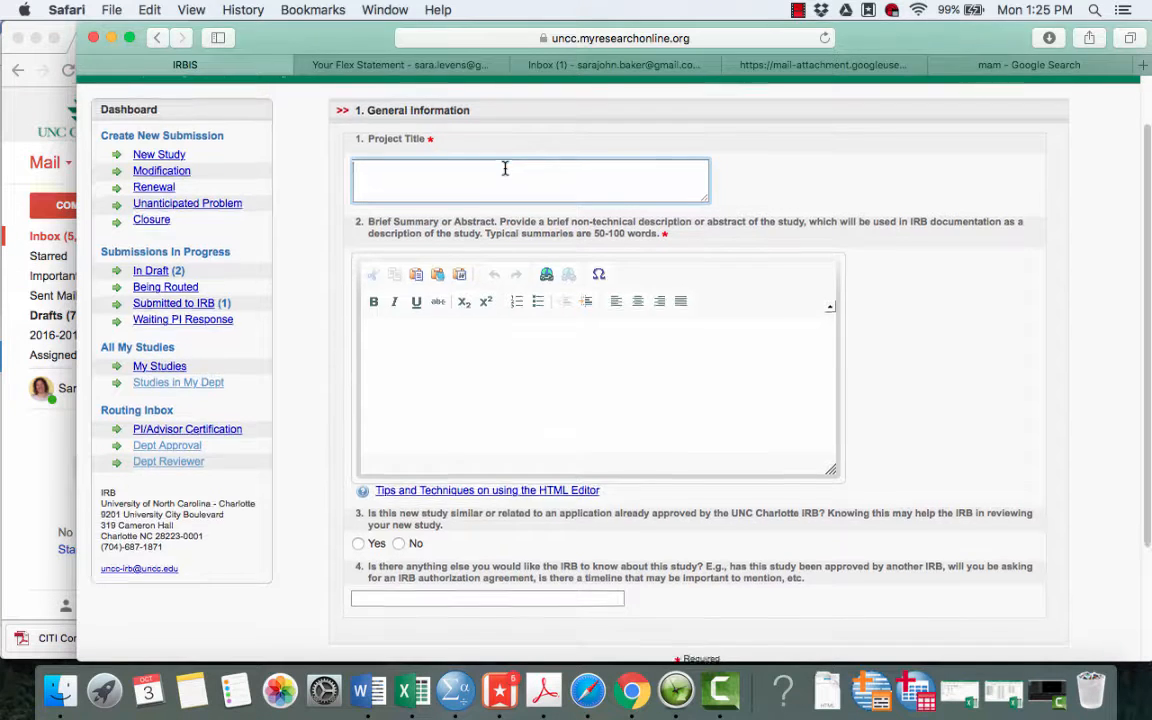
pyautogui.scroll(2, 504, 170)
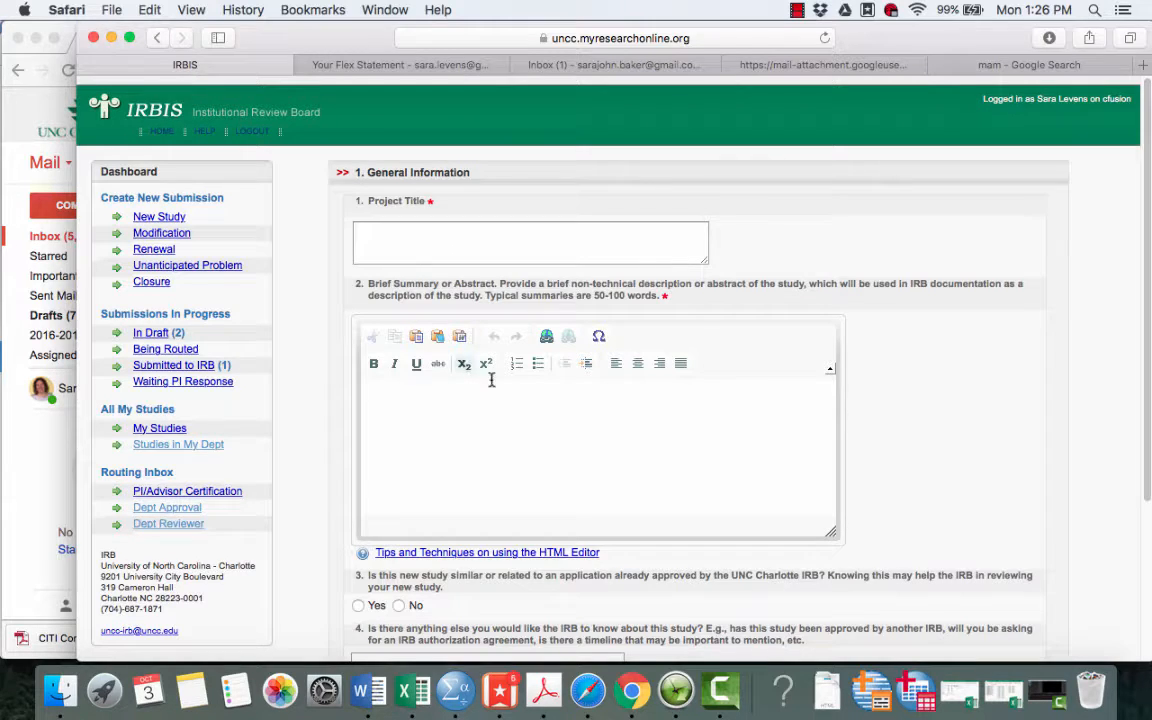
# - Open the in-draft study "Food and Emotion Regulation Choice" at its General Information section and review the title and abstract
pyautogui.click(150, 333)
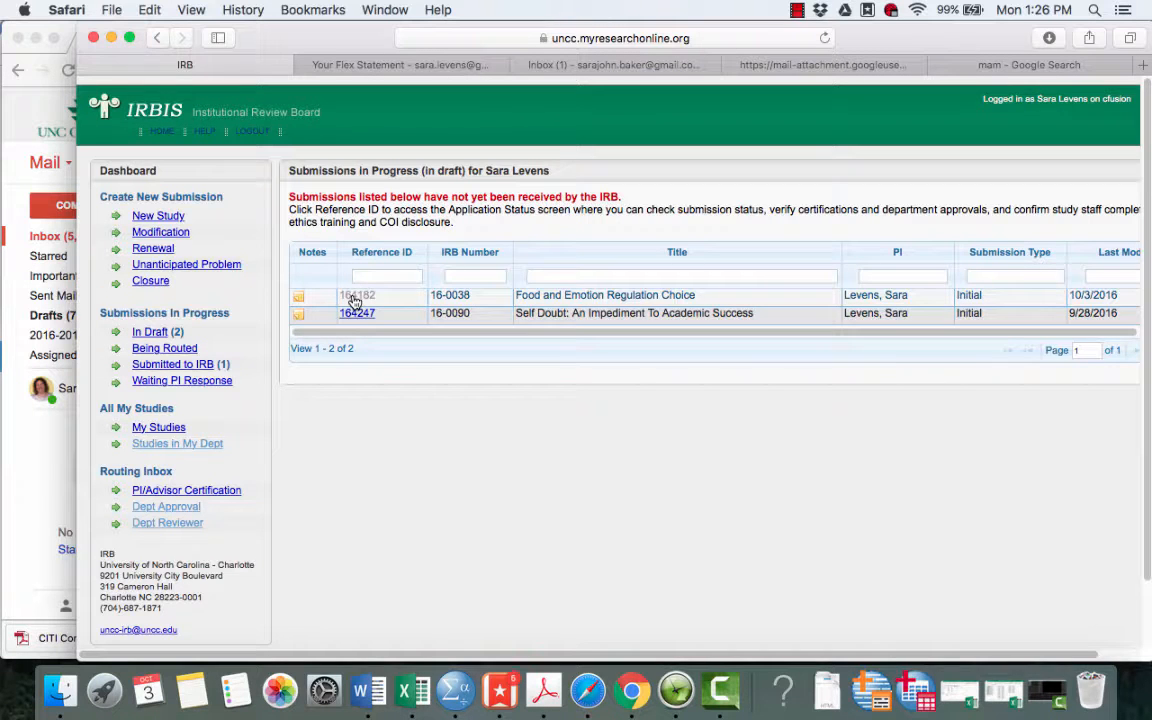
pyautogui.click(357, 297)
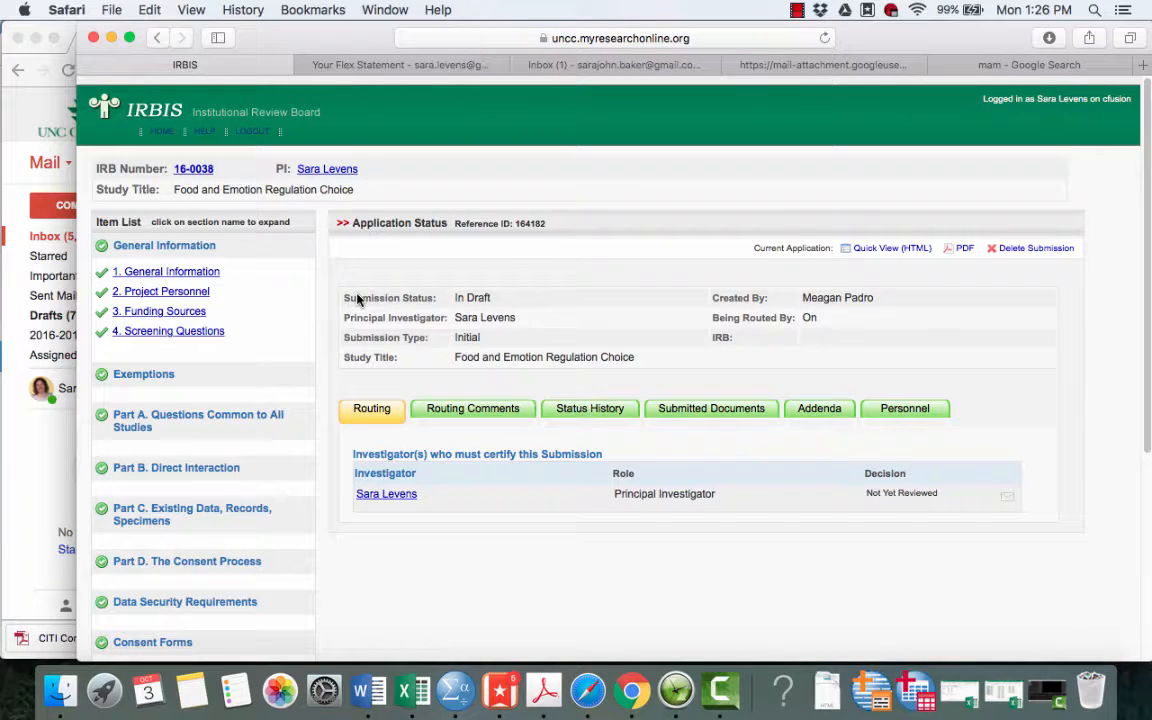
pyautogui.click(145, 277)
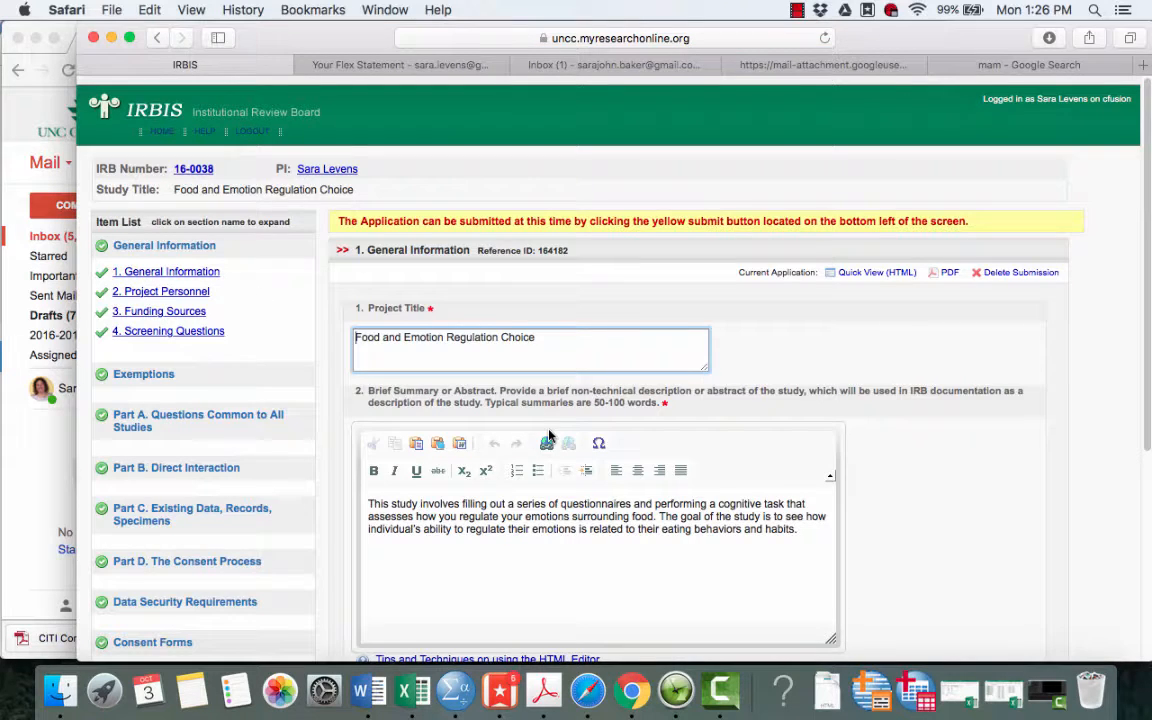
pyautogui.scroll(-3, 548, 437)
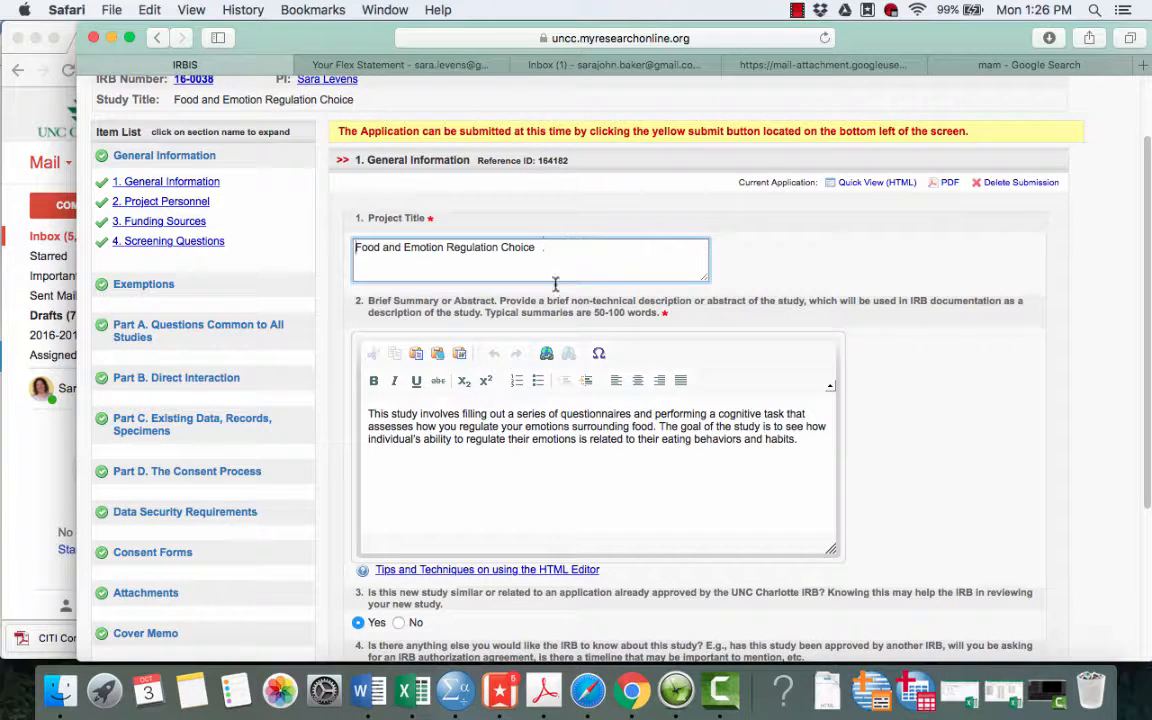
pyautogui.scroll(-1, 492, 402)
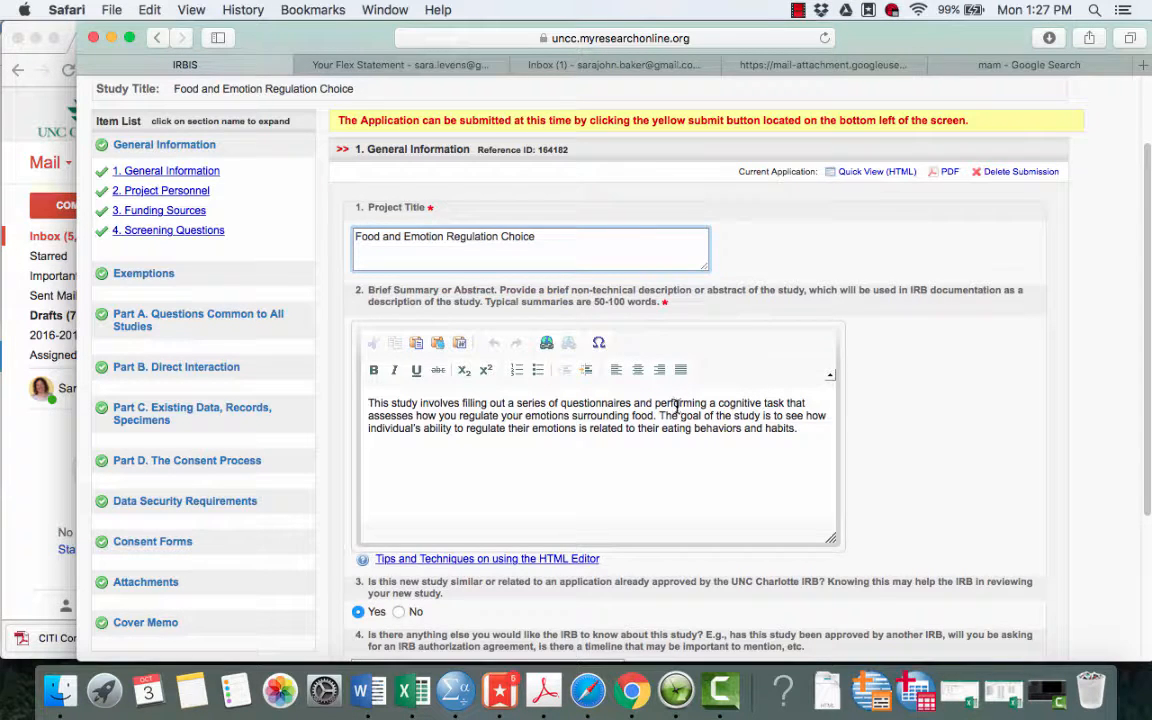
pyautogui.scroll(-2, 674, 412)
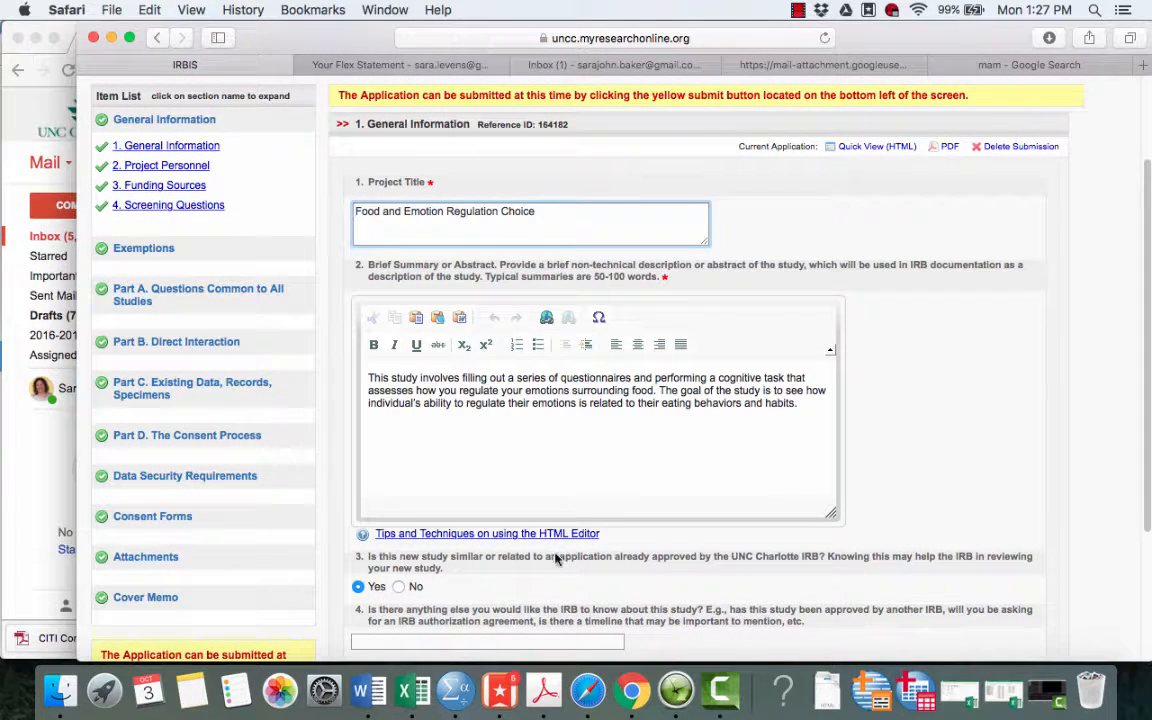
pyautogui.scroll(-2, 704, 451)
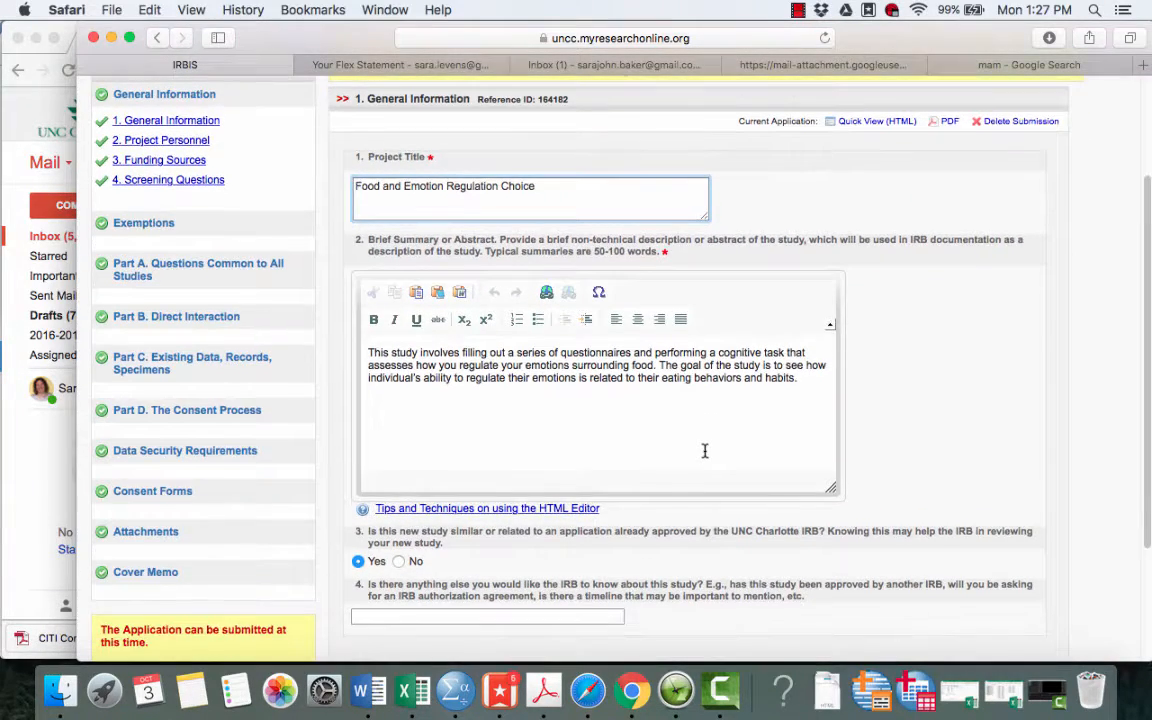
pyautogui.scroll(-2, 704, 451)
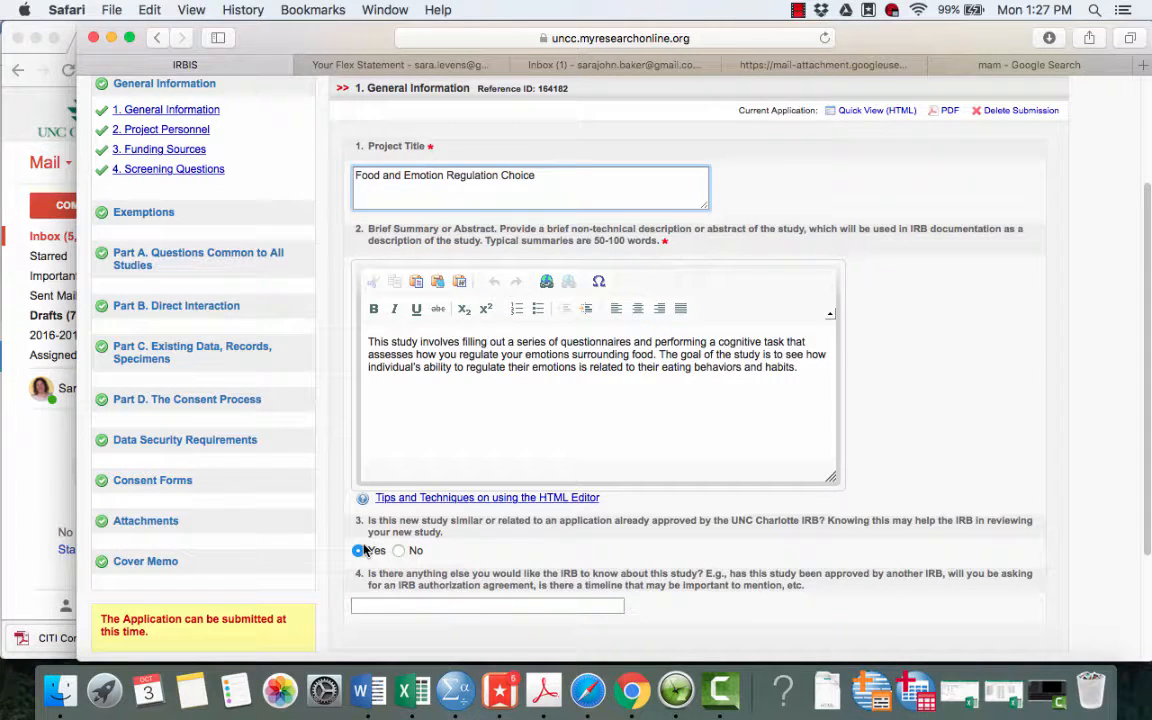
# - Answer Yes to the question about similar or related approved studies and save General Information, continuing to Project Personnel
pyautogui.click(400, 551)
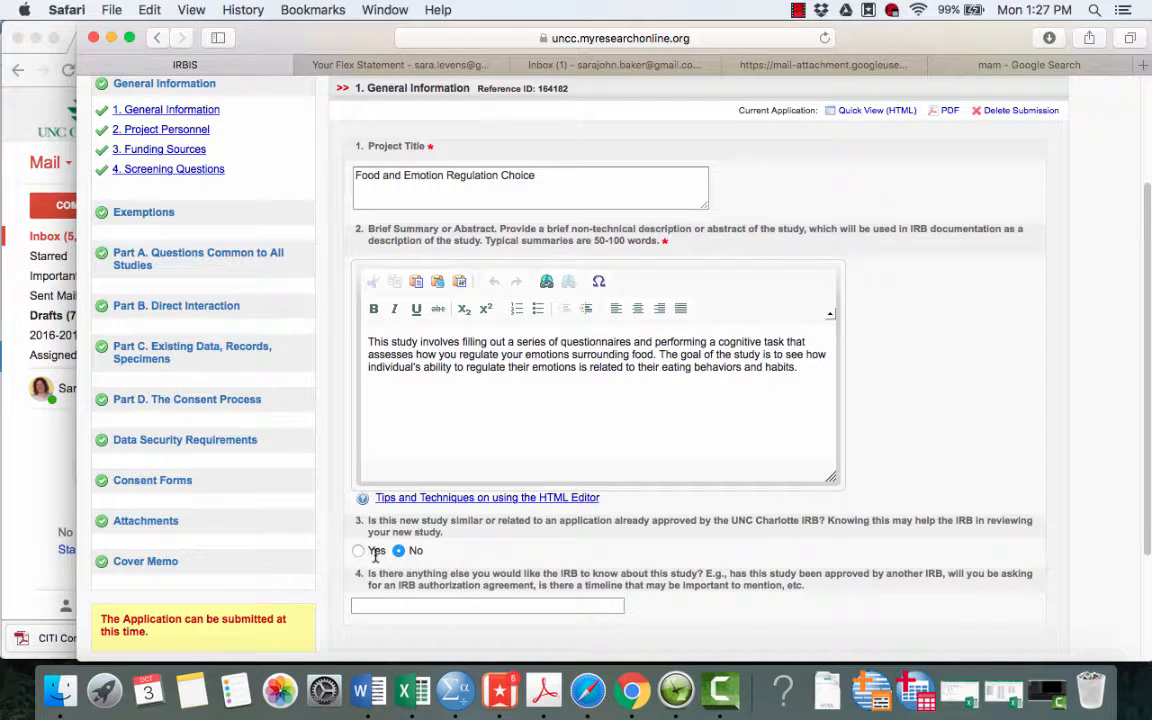
pyautogui.scroll(-2, 340, 490)
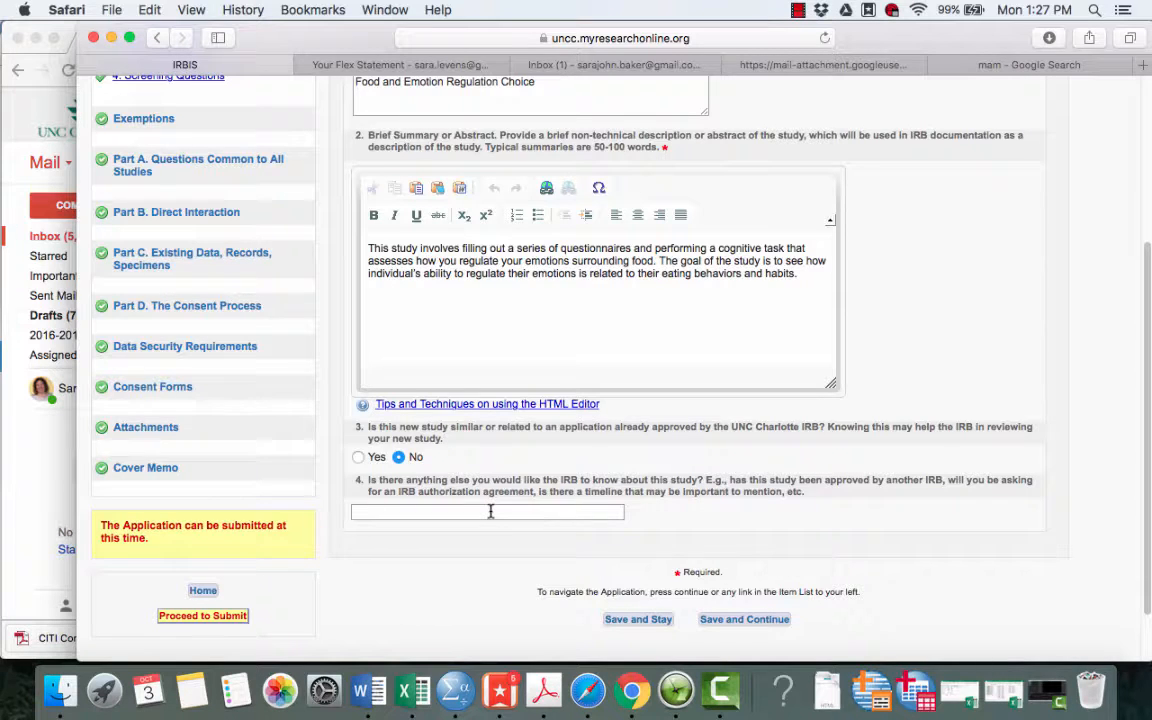
pyautogui.click(358, 456)
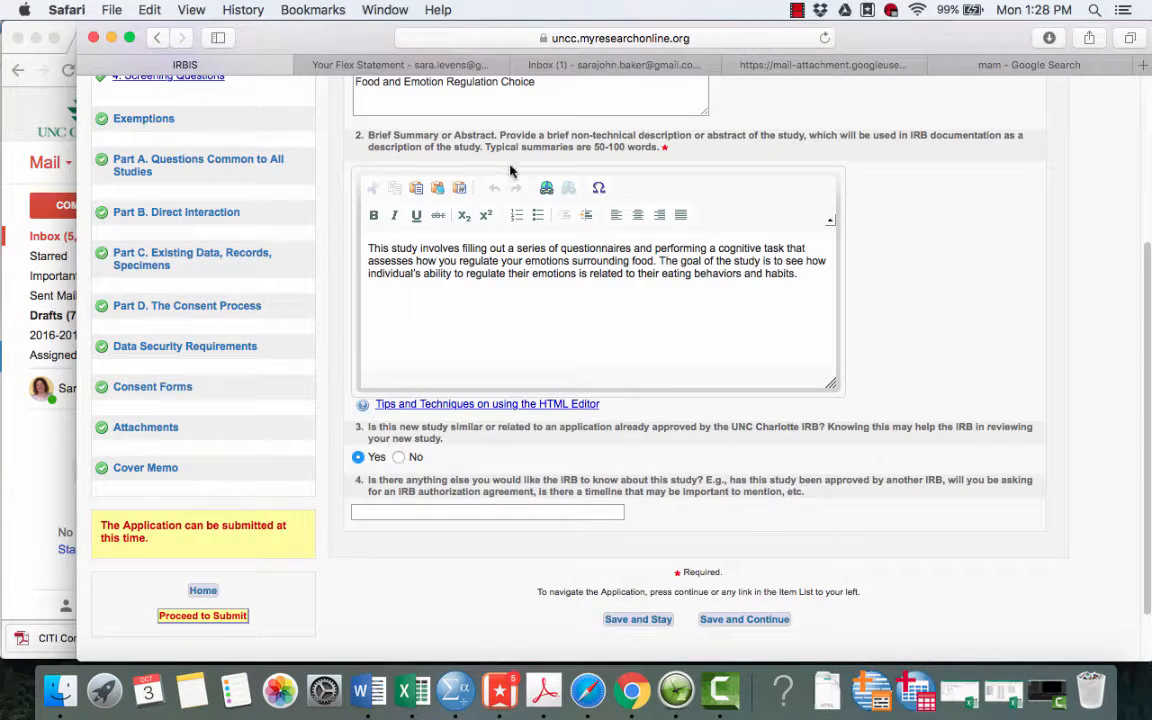
pyautogui.click(745, 620)
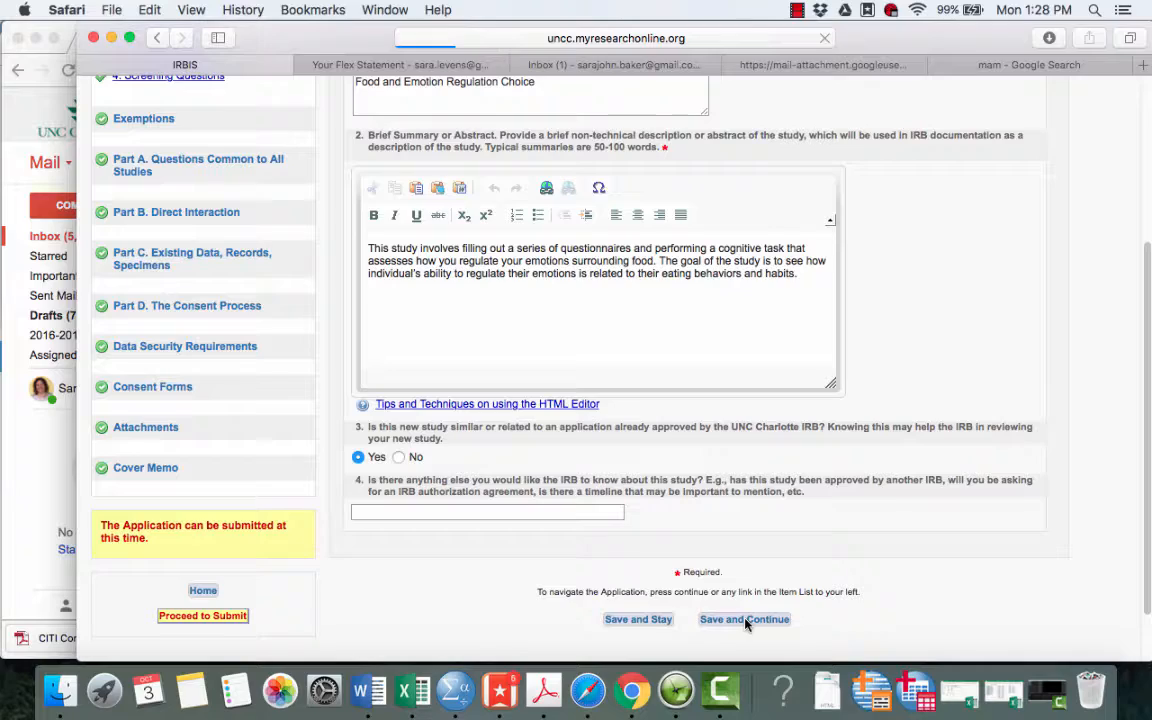
# - Examine the Project Personnel section's student-led question and the personnel table with departments, roles and IRB correspondence choices
pyautogui.scroll(-1, 723, 551)
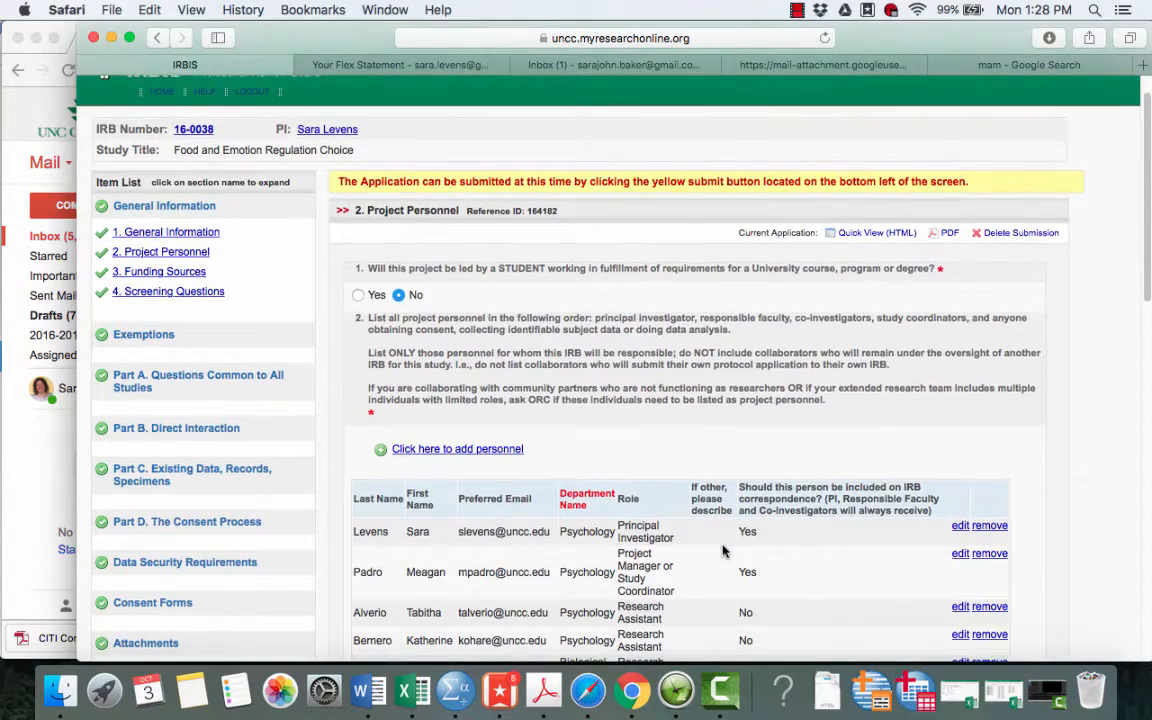
pyautogui.scroll(-3, 723, 551)
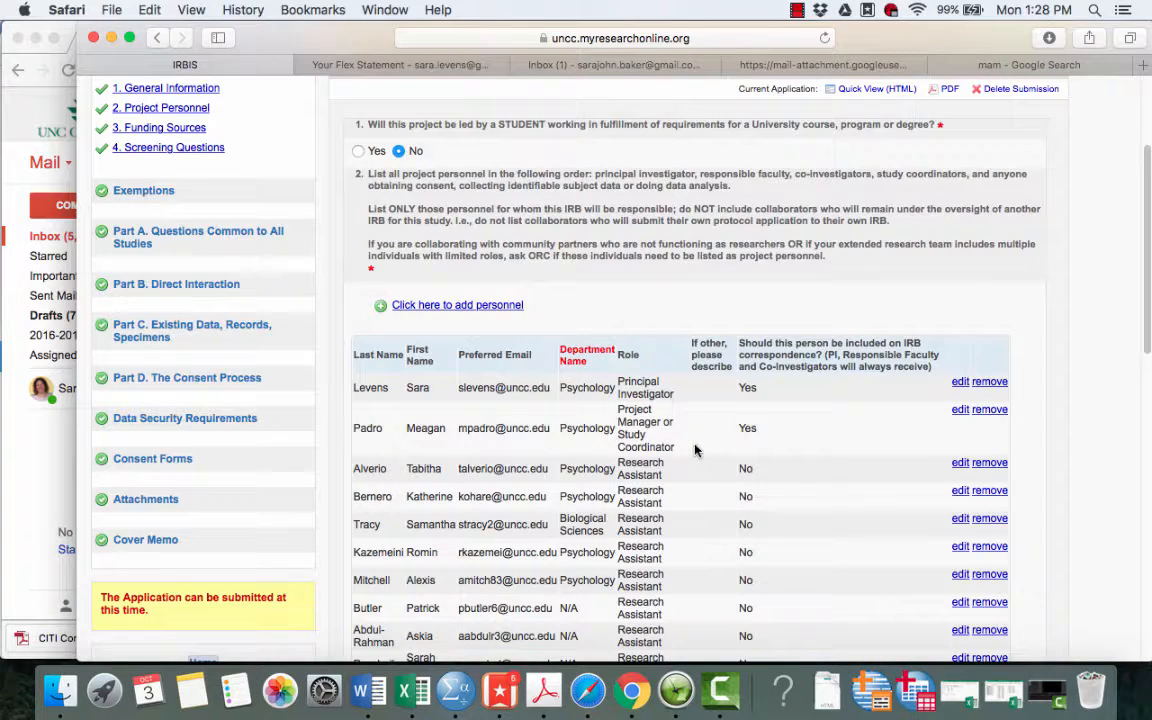
pyautogui.scroll(-2, 697, 450)
pyautogui.scroll(-3, 697, 450)
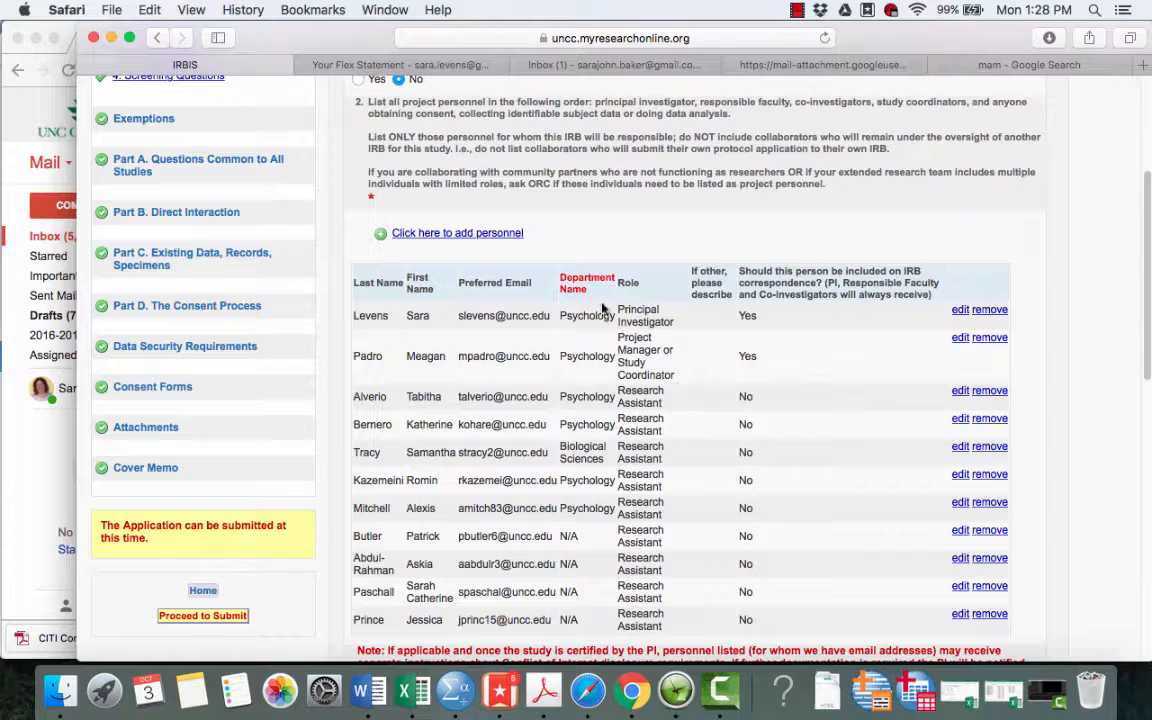
pyautogui.scroll(1, 600, 318)
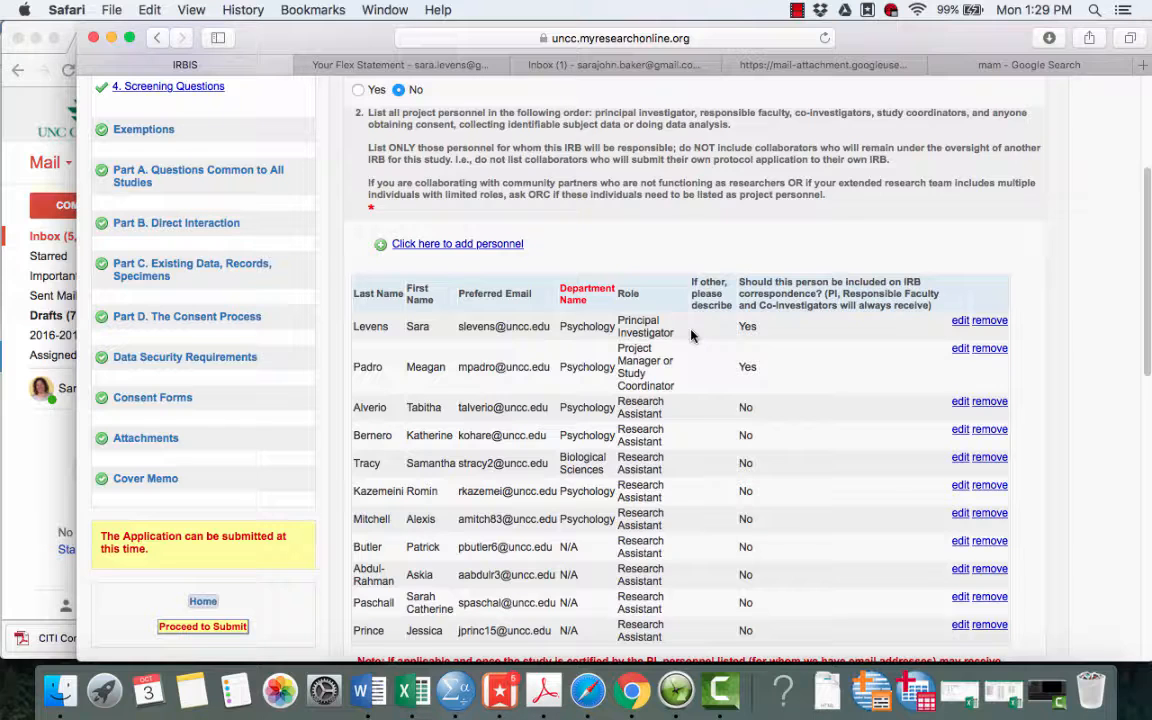
pyautogui.scroll(-1, 688, 366)
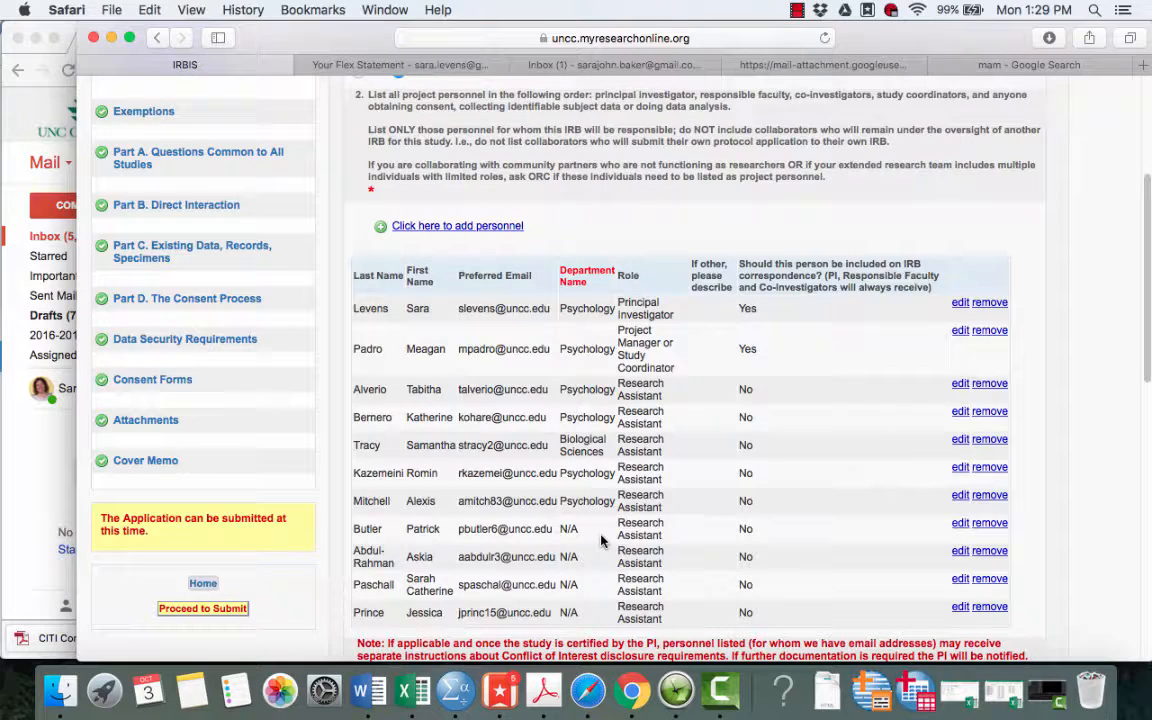
pyautogui.scroll(-1, 601, 541)
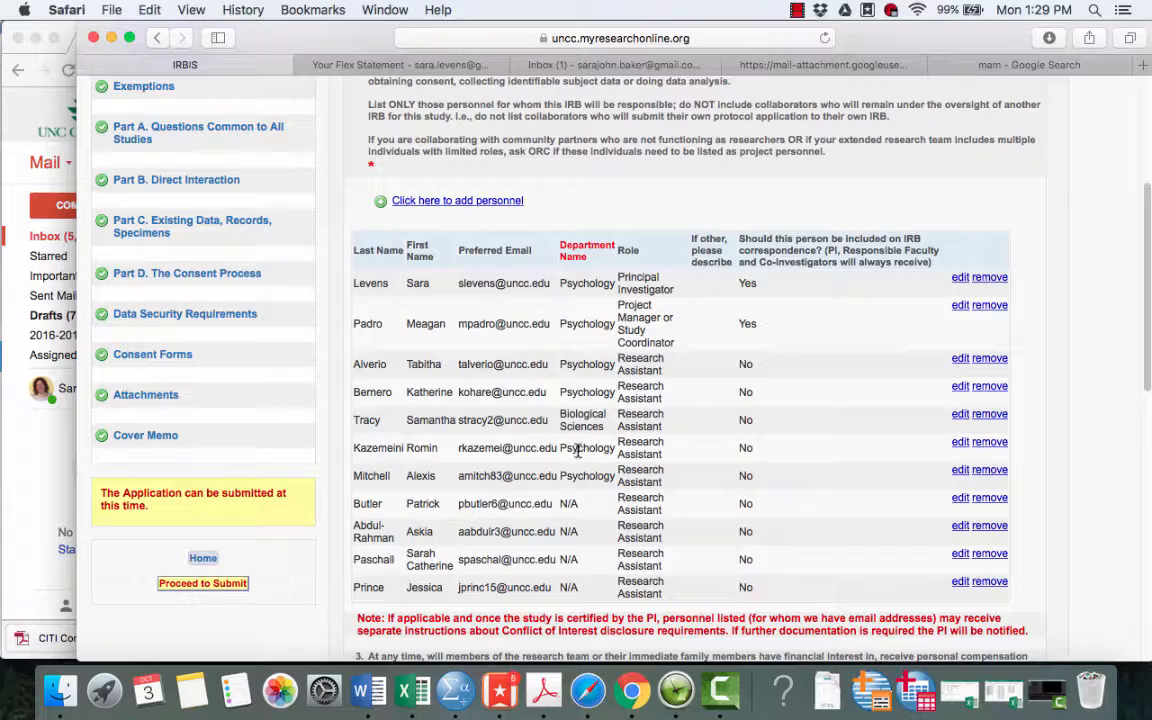
pyautogui.scroll(-1, 578, 456)
pyautogui.scroll(-6, 578, 456)
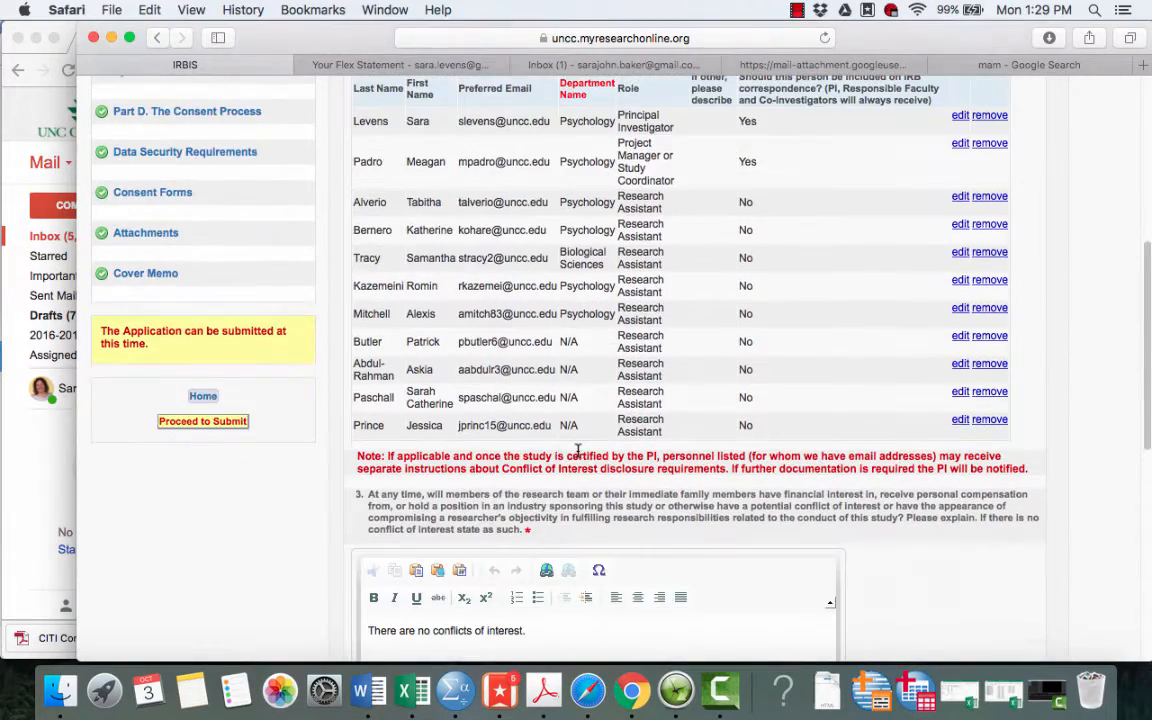
# - Review the conflict of interest statement, the department entry and the human subjects training answer for the project personnel
pyautogui.scroll(-3, 578, 456)
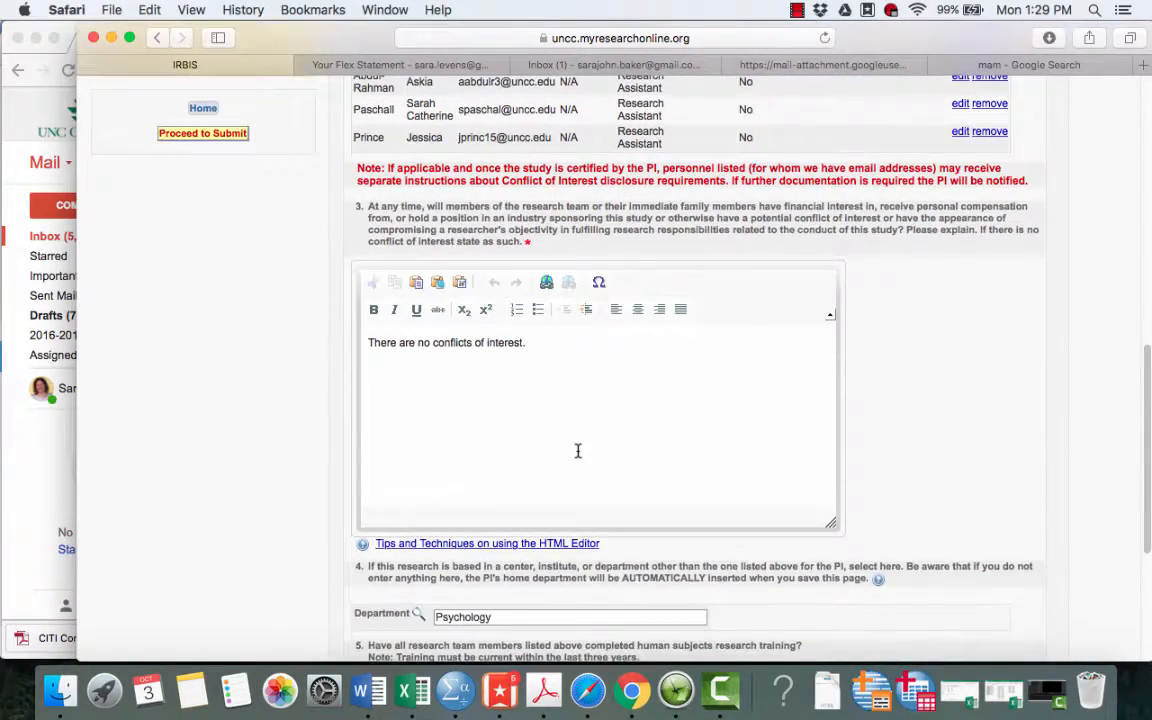
pyautogui.scroll(-1, 578, 451)
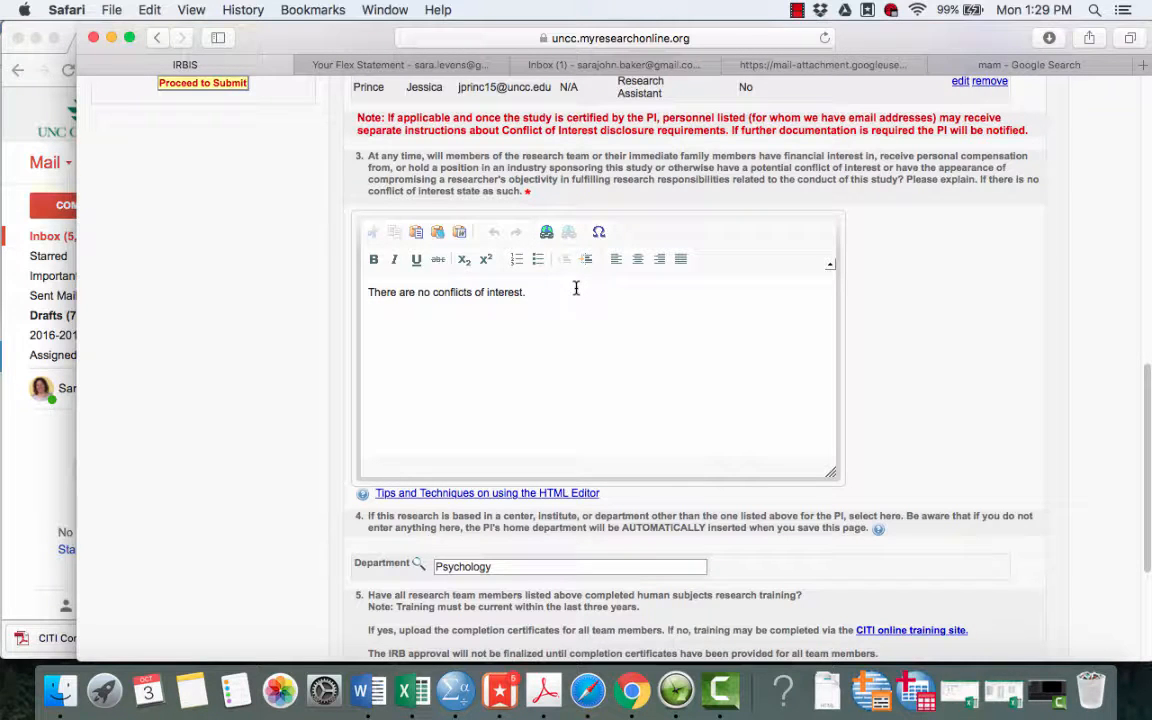
pyautogui.scroll(-2, 578, 291)
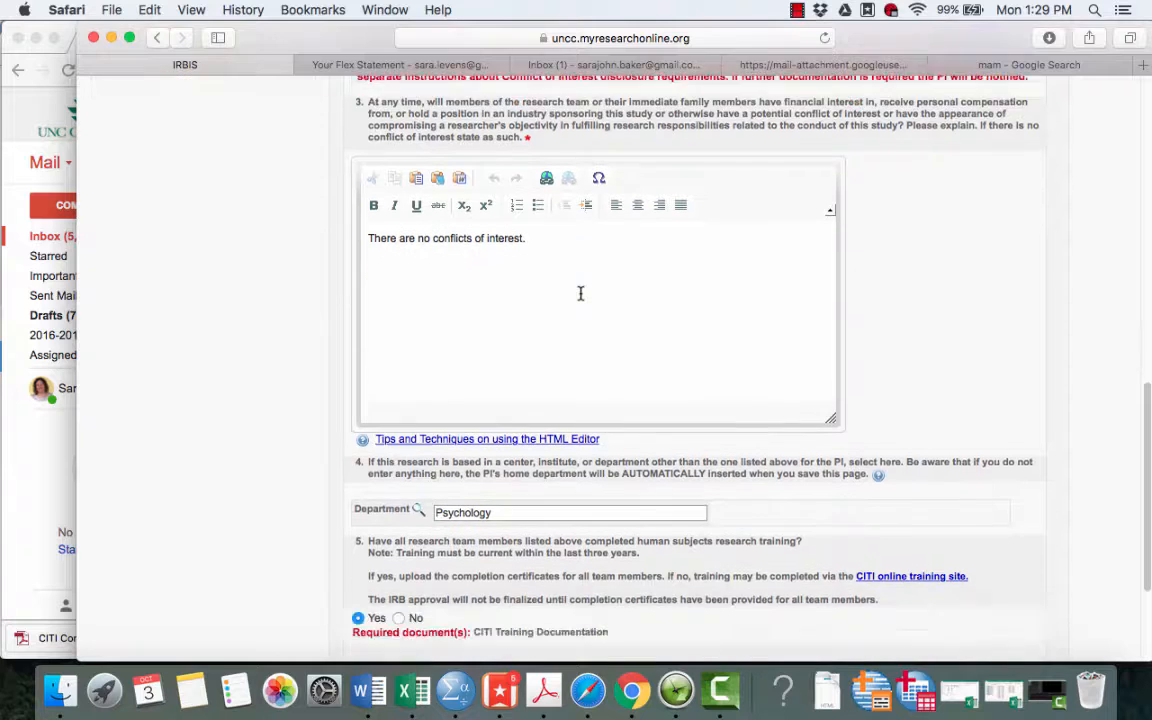
pyautogui.scroll(-2, 580, 293)
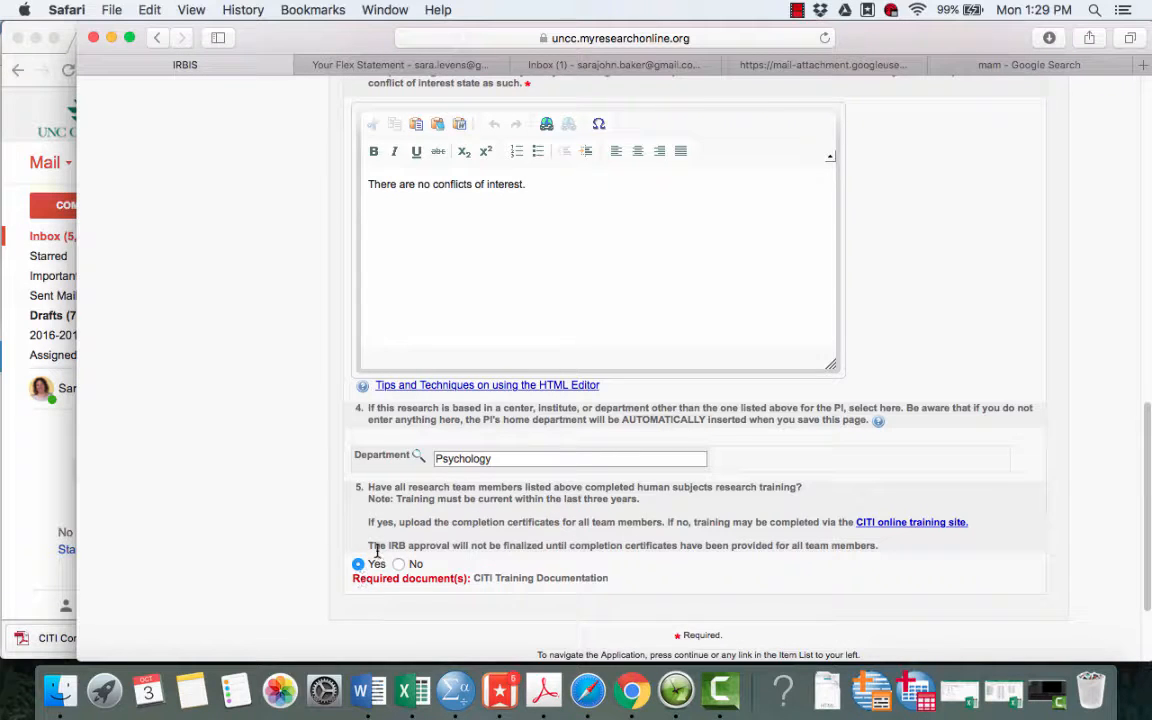
pyautogui.scroll(-3, 700, 552)
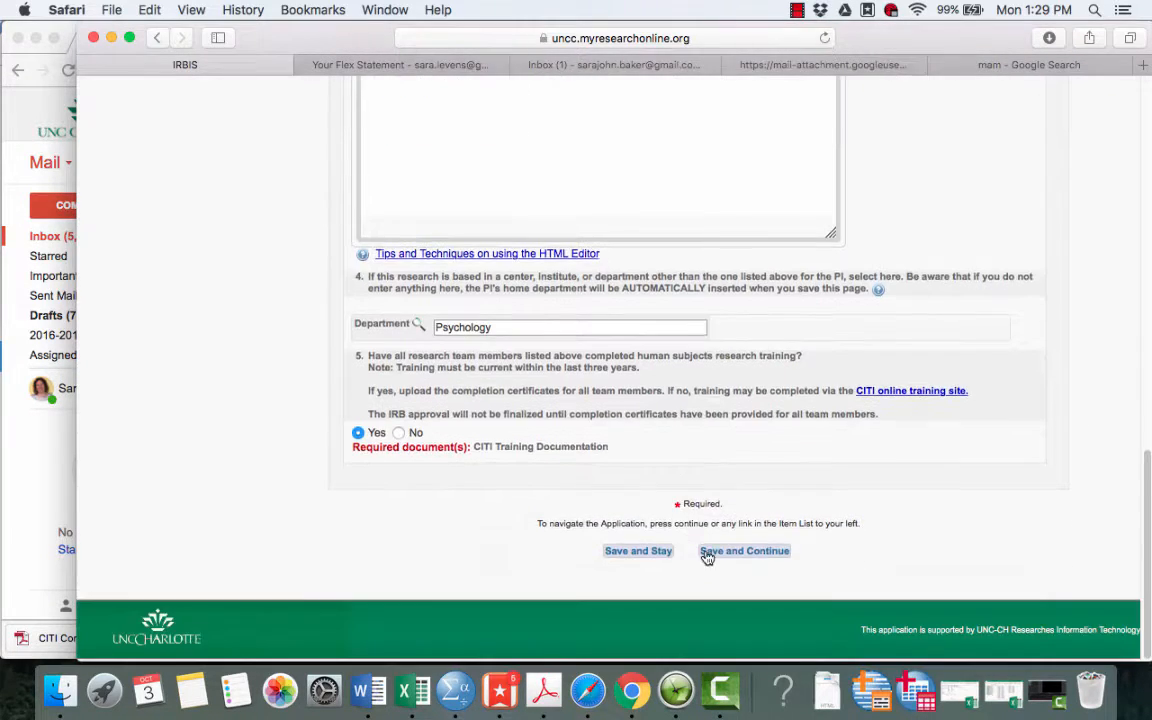
# - Save the Project Personnel and Funding Sources sections and continue to Screening Questions
pyautogui.click(744, 551)
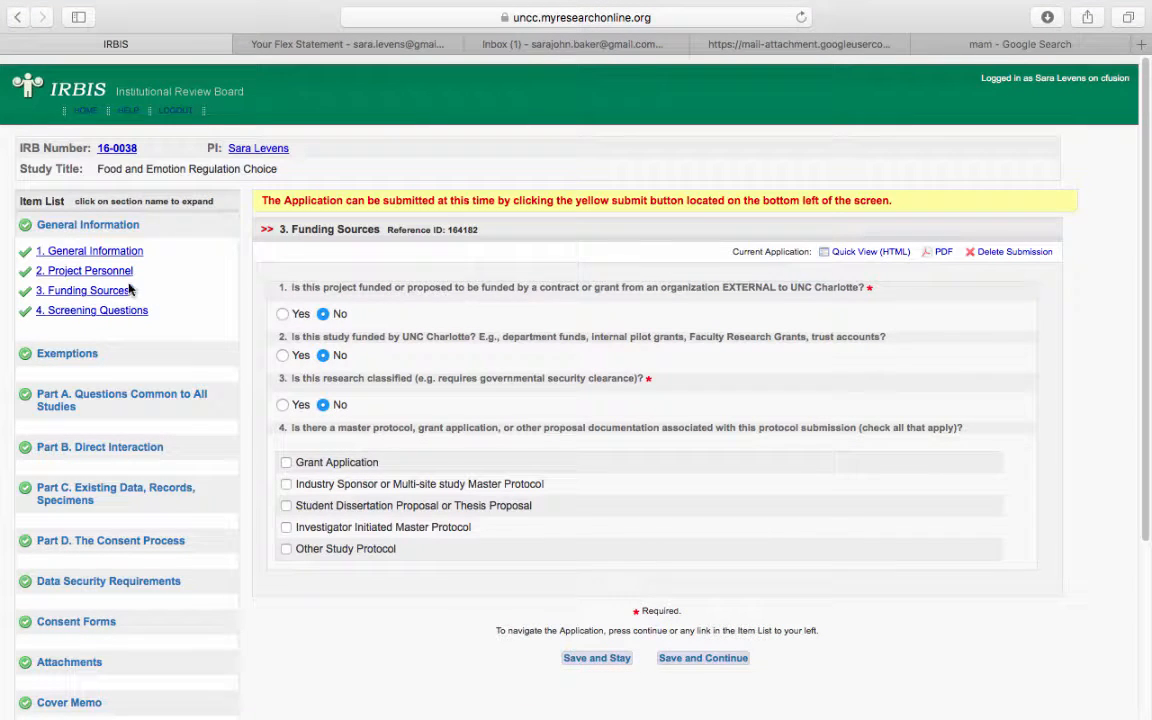
pyautogui.click(81, 295)
pyautogui.click(703, 659)
# - Review the research and human subjects Screening Questions and save them, continuing to the Exemption section
pyautogui.scroll(-1, 705, 665)
pyautogui.scroll(-3, 705, 665)
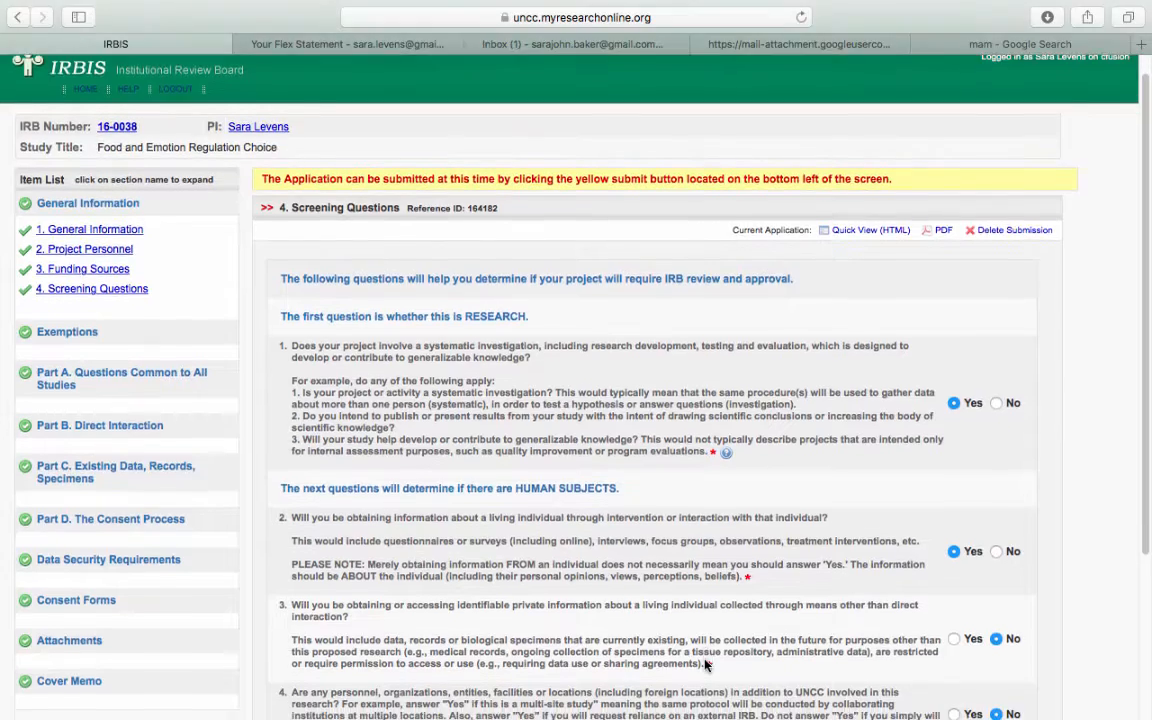
pyautogui.scroll(-3, 705, 665)
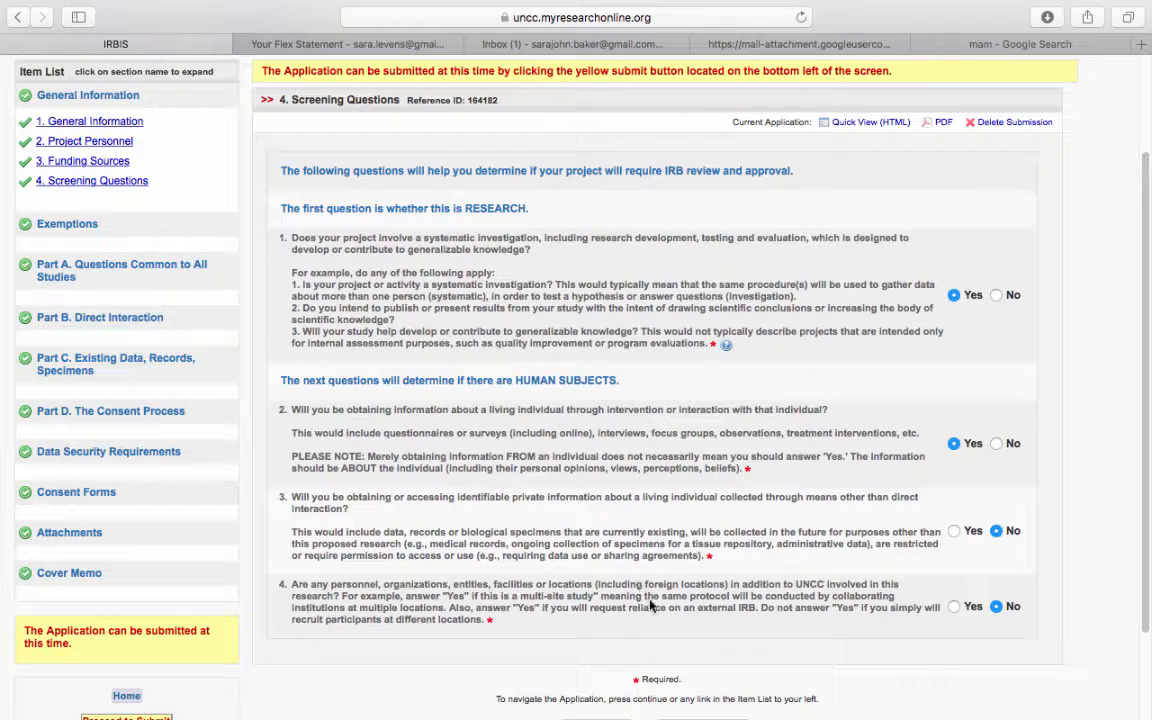
pyautogui.scroll(-2, 667, 594)
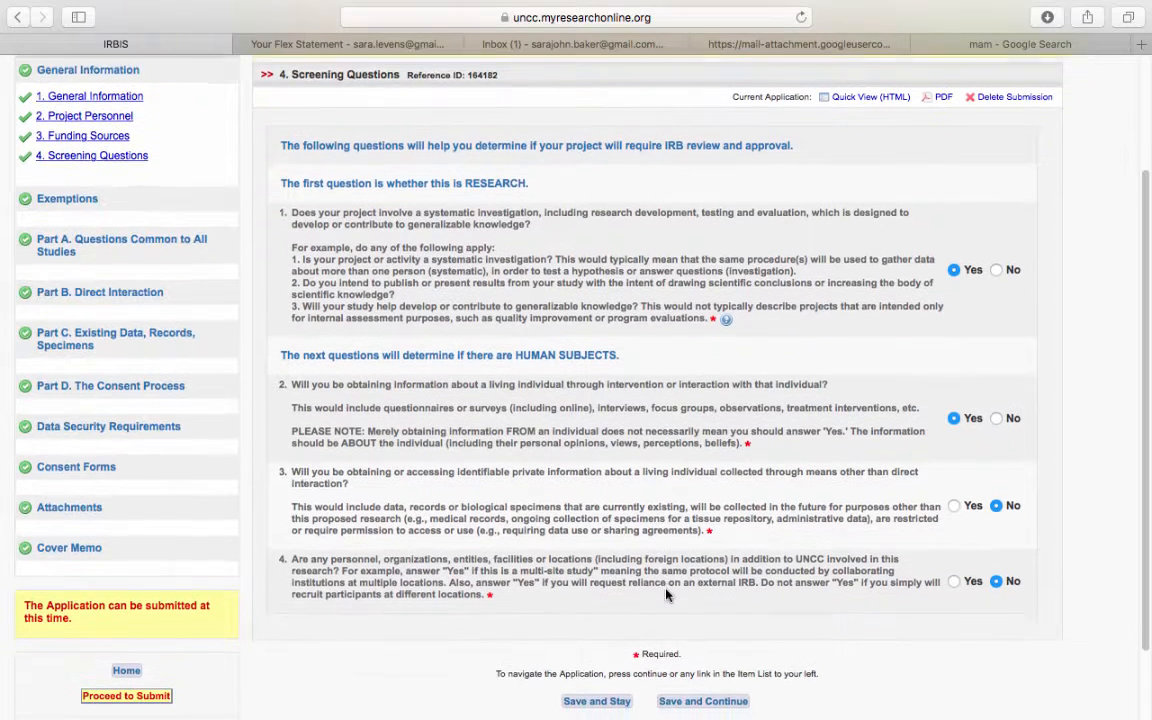
pyautogui.click(692, 684)
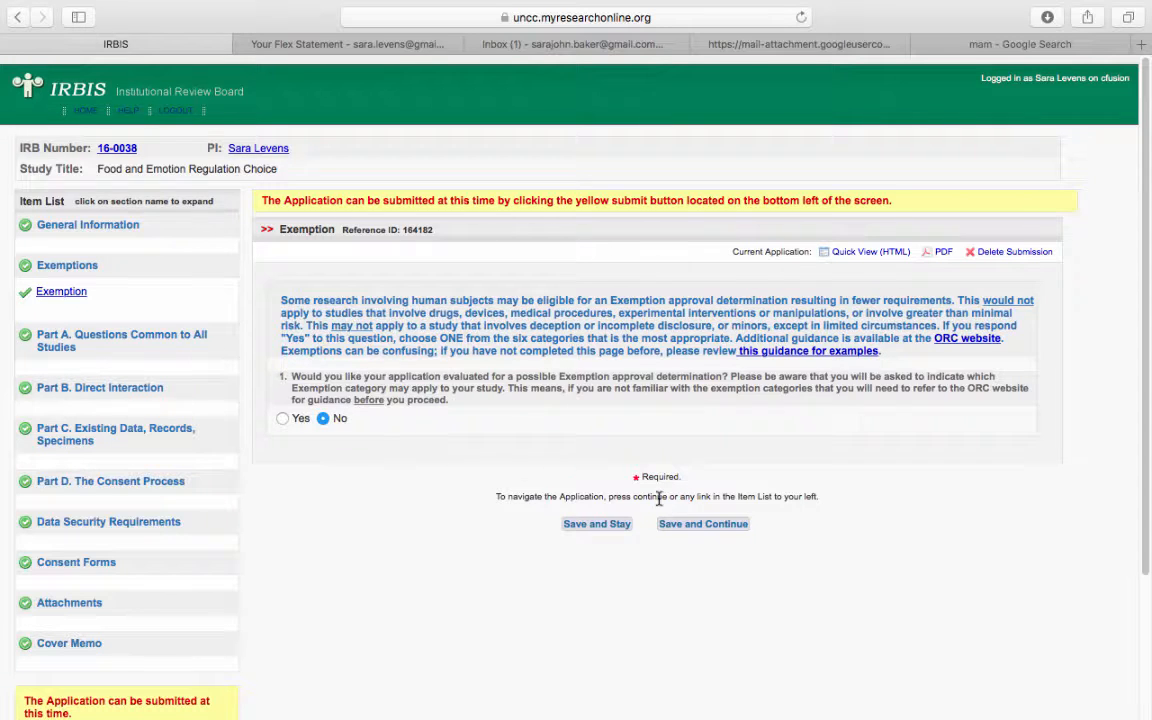
# - Save the Exemption section, then review A.1's background summary and research questions and save it, continuing to A.2 Participants
pyautogui.click(694, 527)
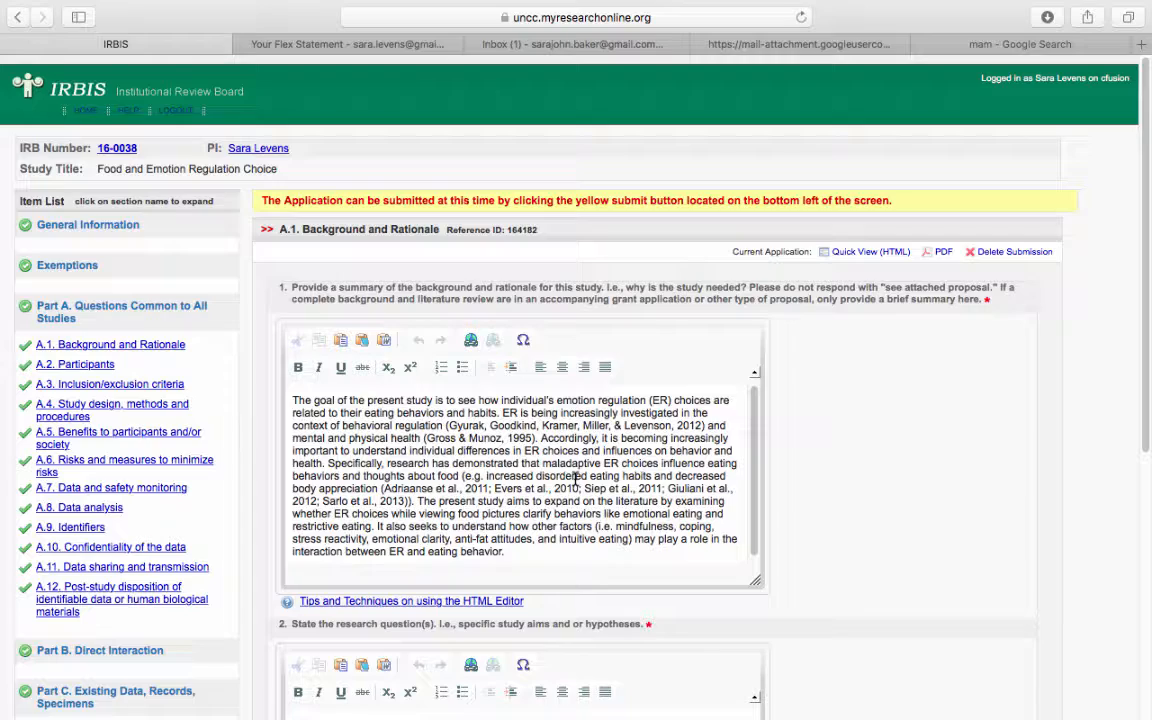
pyautogui.scroll(-2, 892, 548)
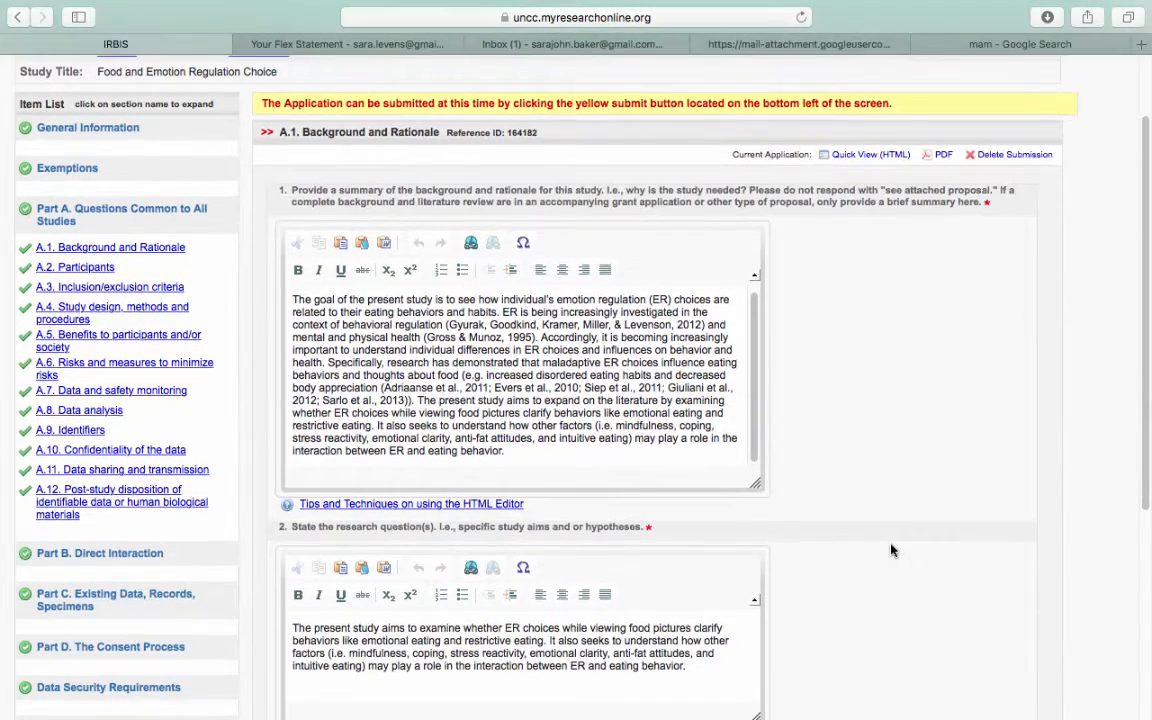
pyautogui.scroll(-2, 892, 548)
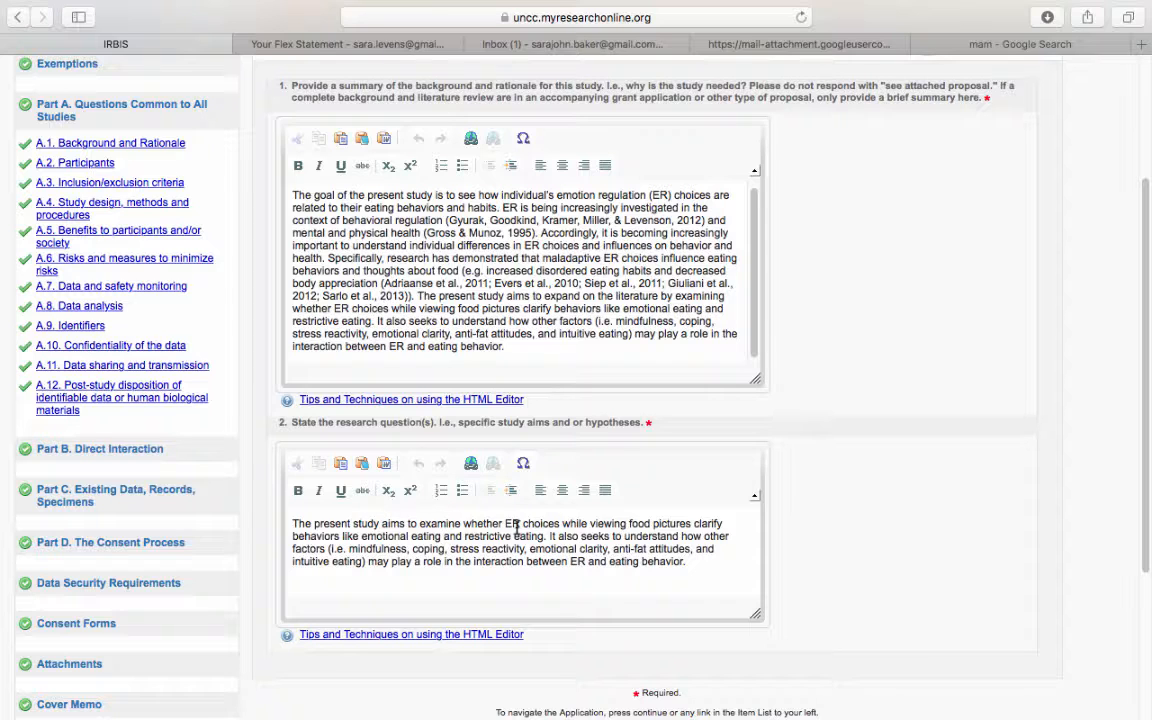
pyautogui.scroll(-1, 582, 543)
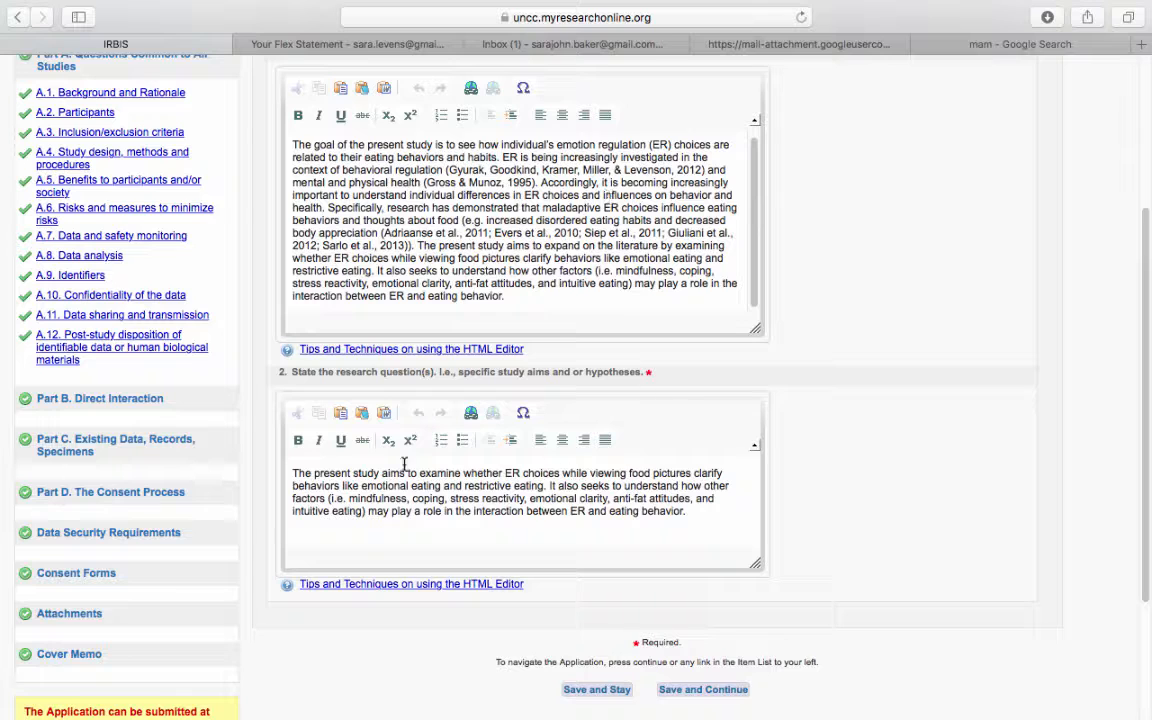
pyautogui.click(698, 691)
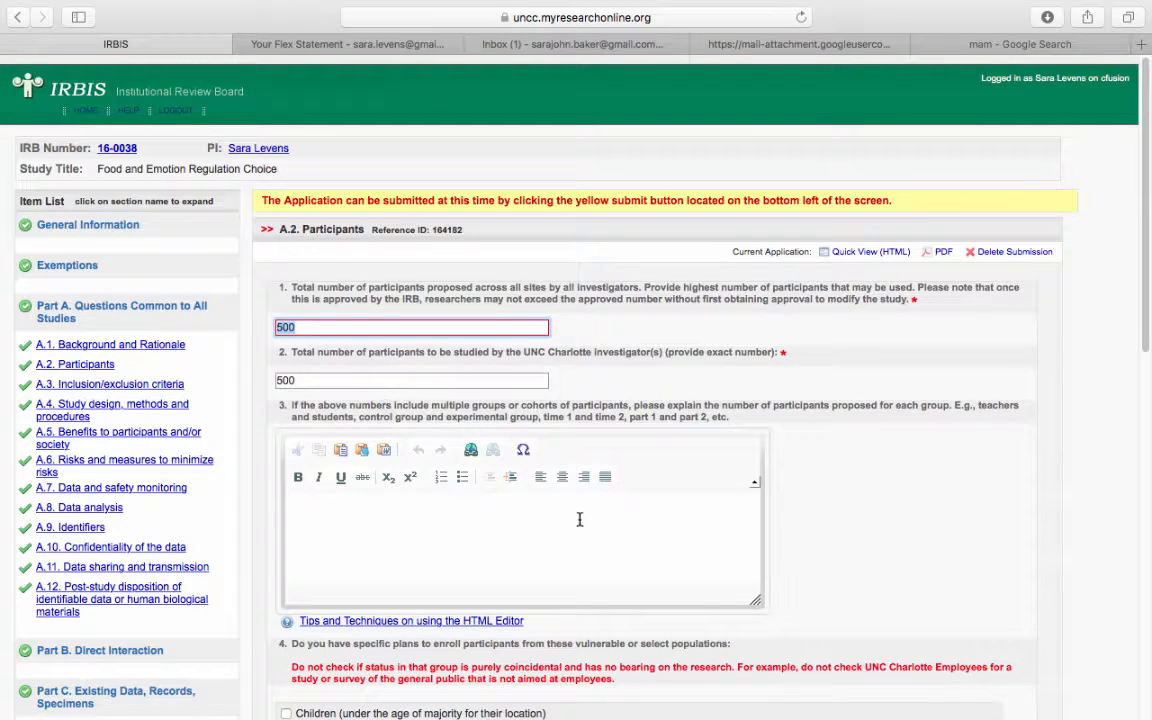
# - Review A.2's participant totals, cohort explanation and the checklist of vulnerable or select populations
pyautogui.scroll(-1, 579, 533)
pyautogui.scroll(-3, 579, 533)
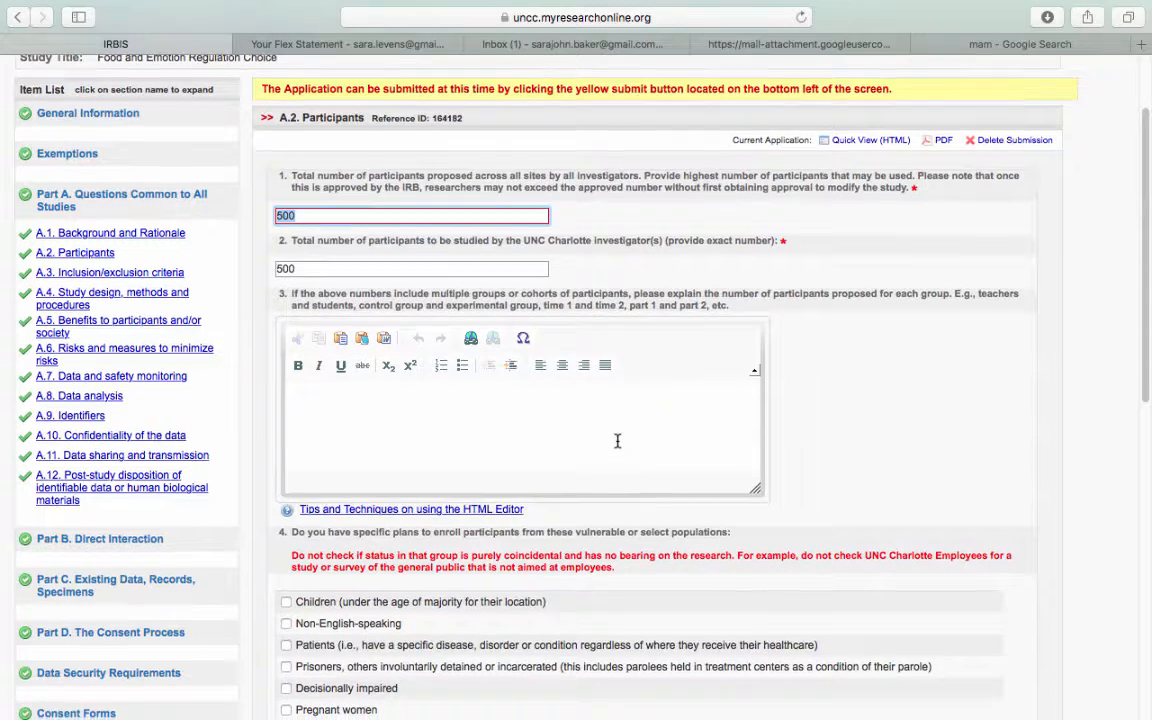
pyautogui.scroll(-4, 617, 441)
pyautogui.scroll(-2, 617, 446)
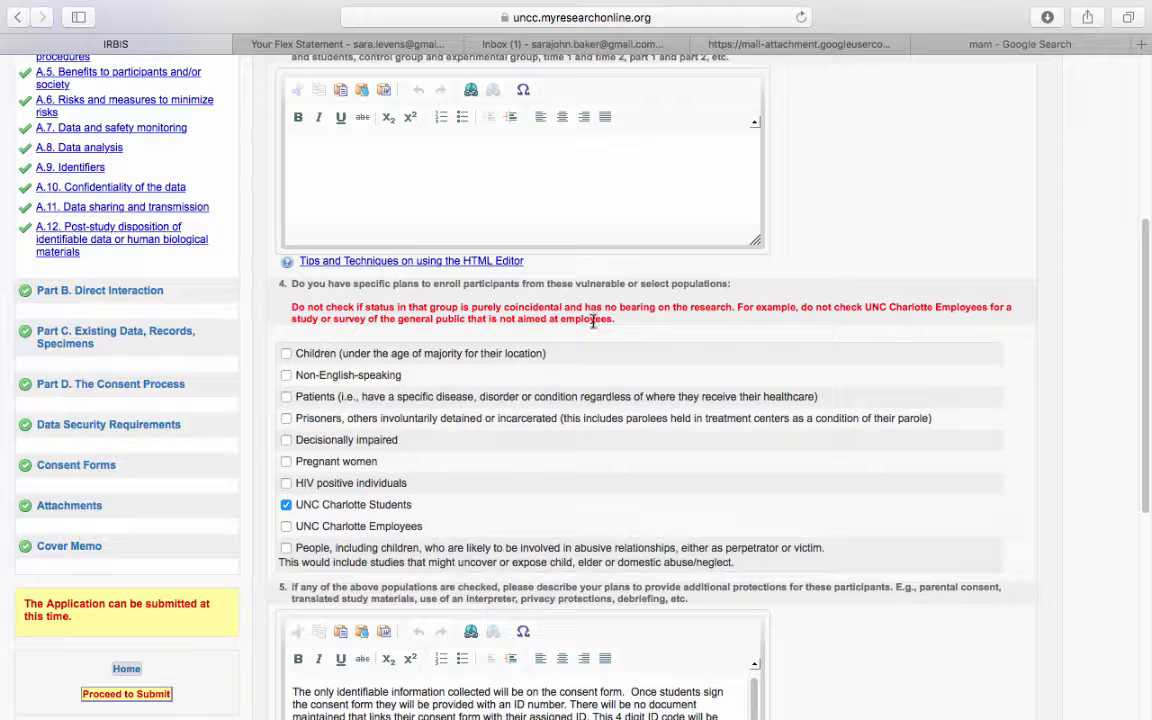
pyautogui.scroll(-1, 560, 420)
pyautogui.scroll(-5, 527, 473)
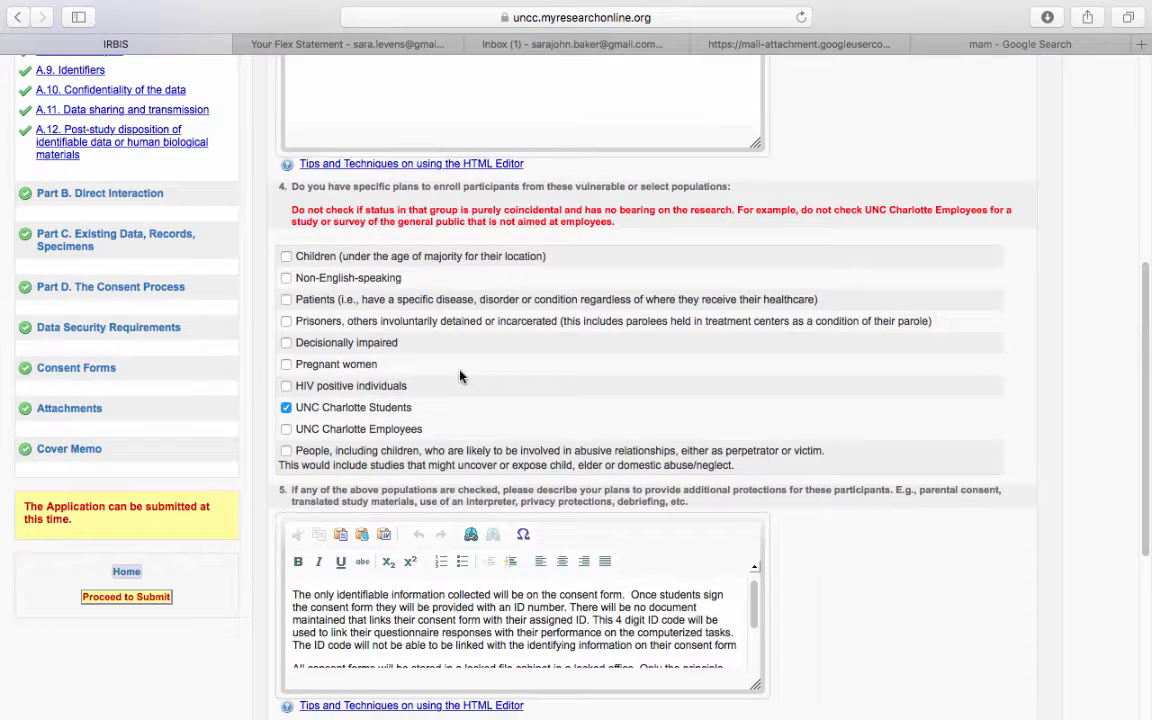
pyautogui.scroll(-2, 460, 377)
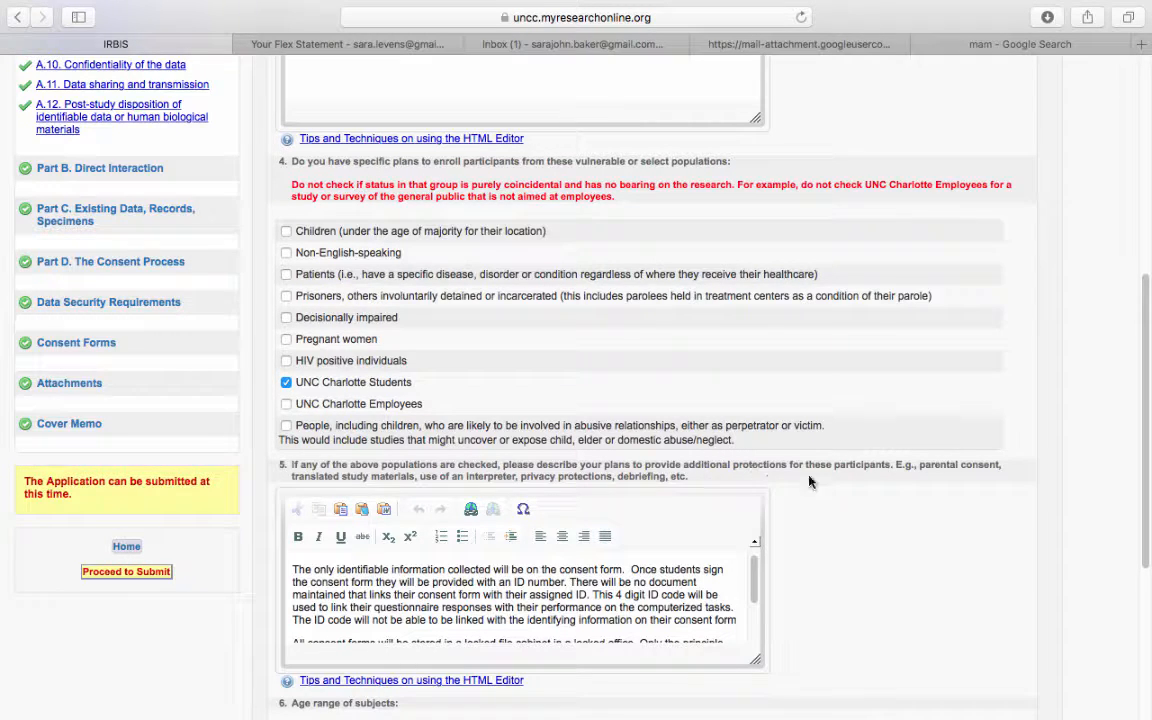
pyautogui.scroll(-1, 653, 573)
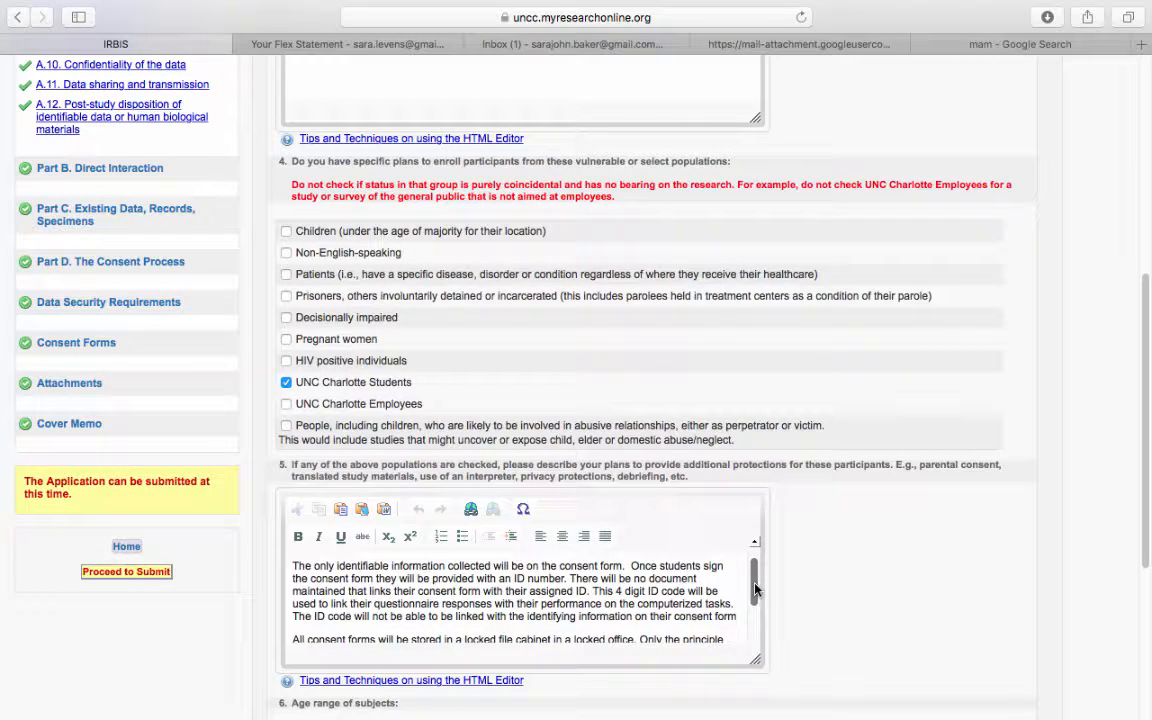
# - Read the full answer on additional protections for the checked populations, enlarging its text box to fit the text
pyautogui.moveTo(755, 590); pyautogui.dragTo(751, 628)
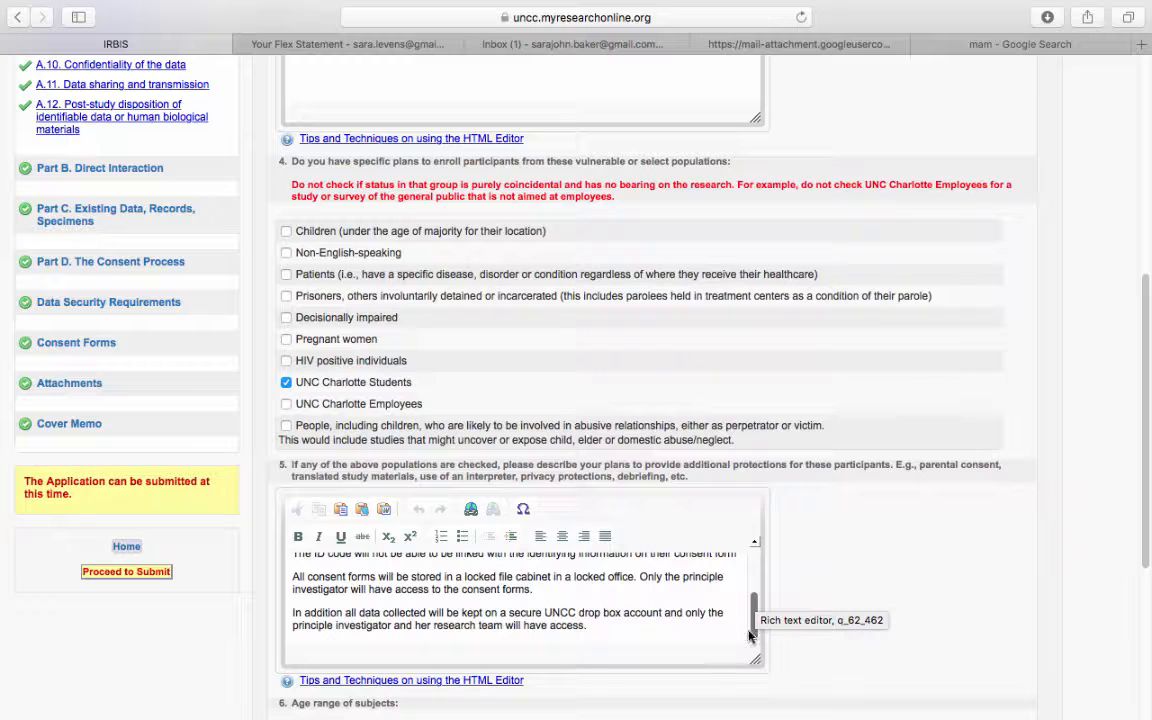
pyautogui.moveTo(751, 635); pyautogui.dragTo(745, 577)
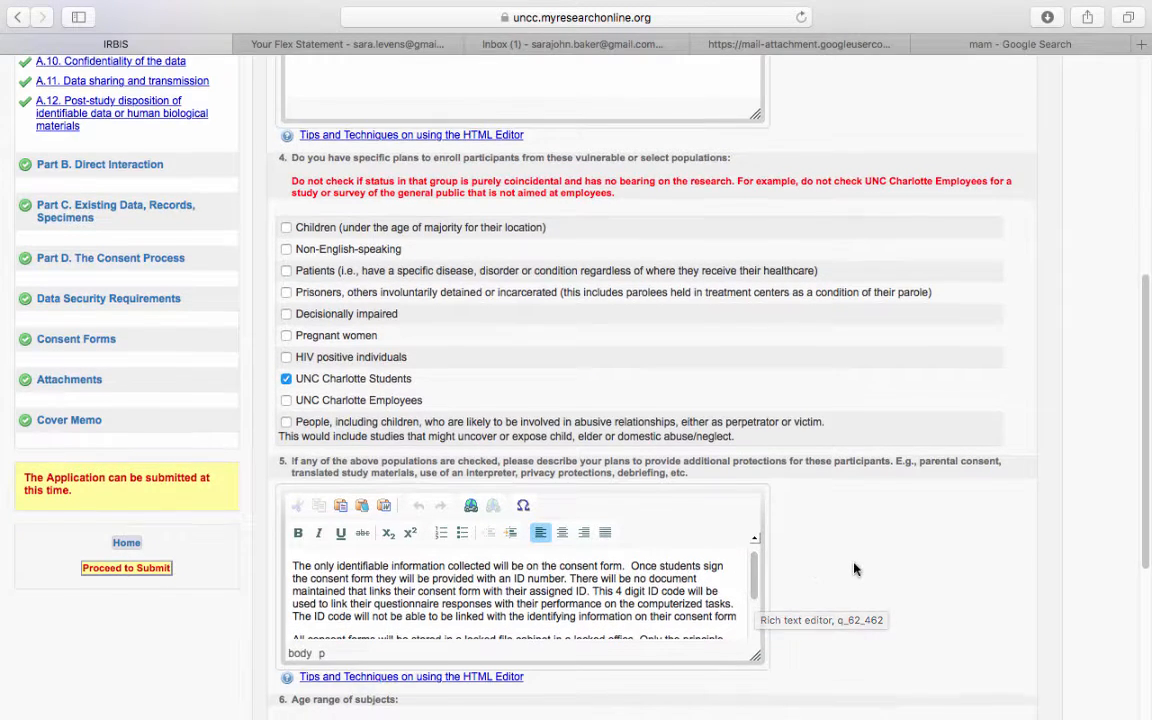
pyautogui.scroll(-5, 856, 568)
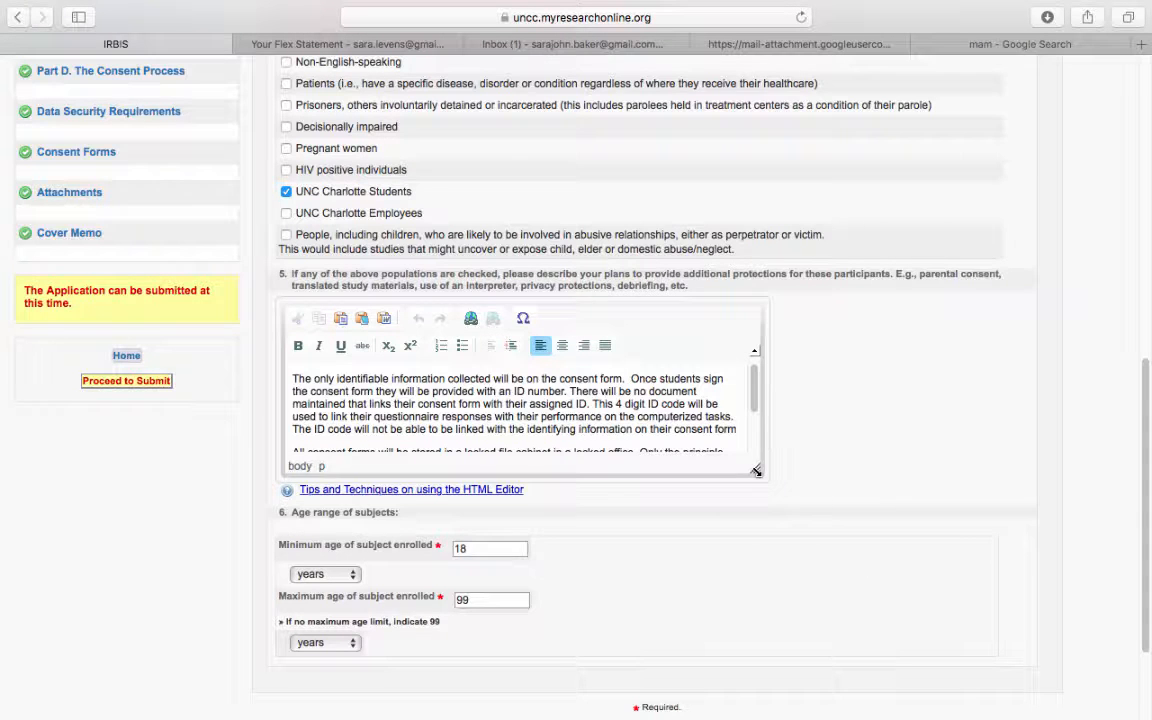
pyautogui.moveTo(757, 471); pyautogui.dragTo(770, 551)
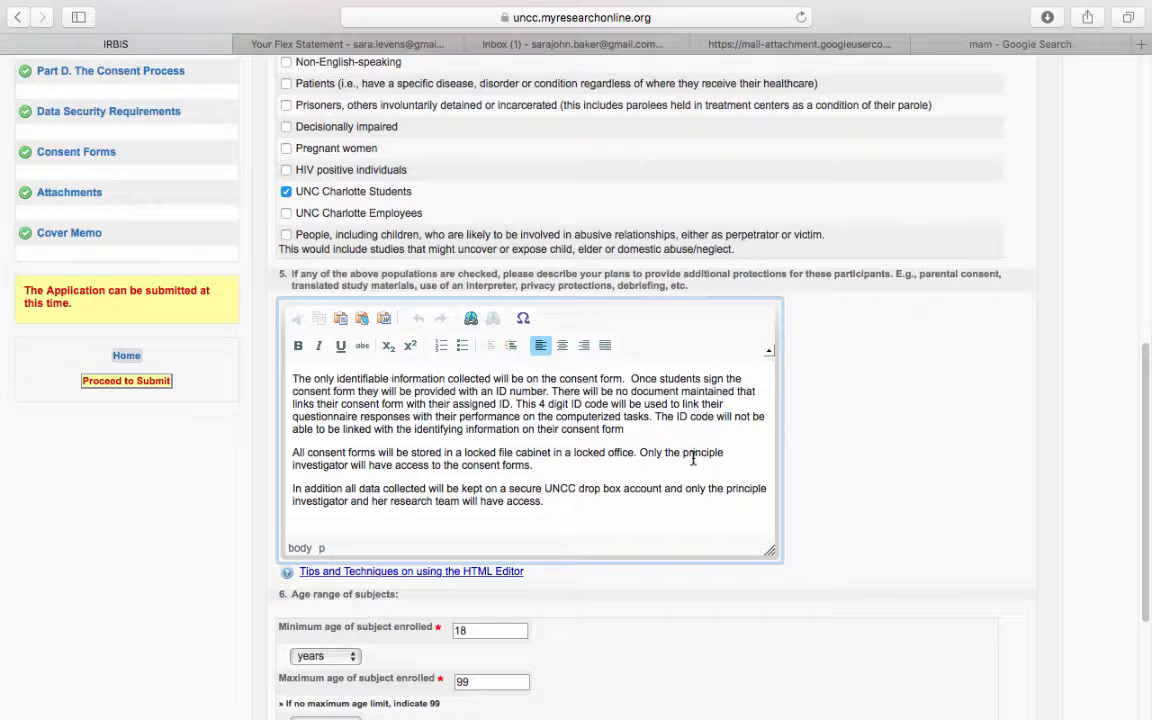
pyautogui.scroll(-2, 700, 490)
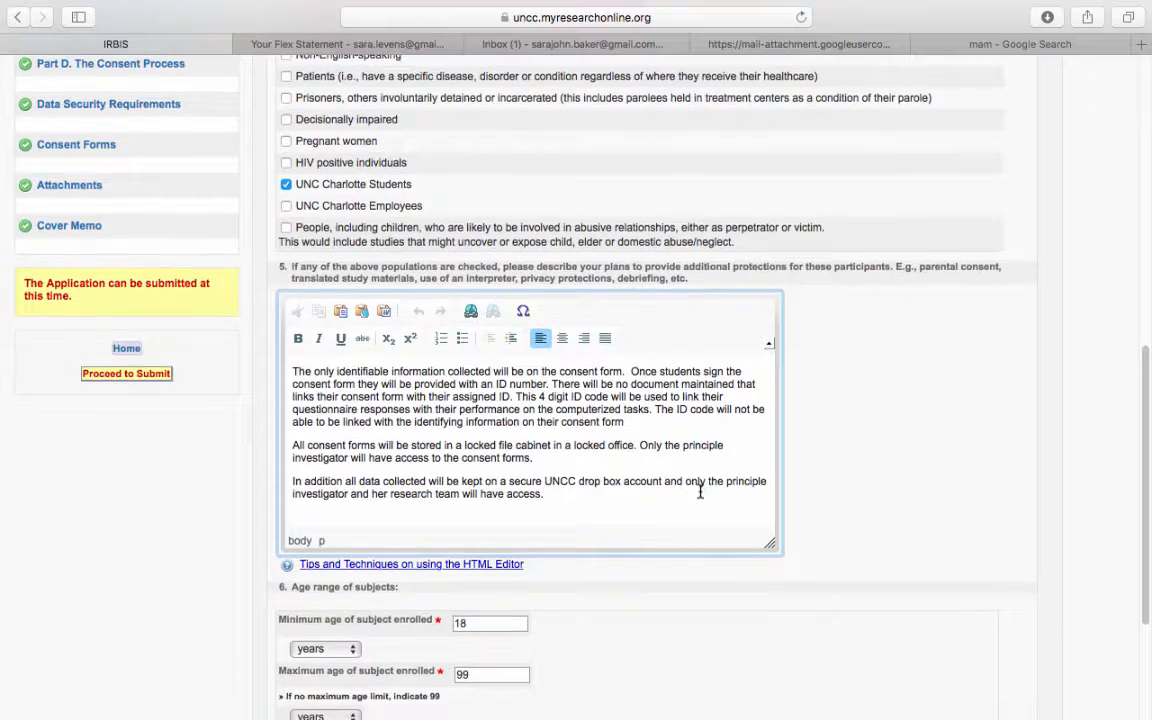
pyautogui.scroll(-2, 698, 491)
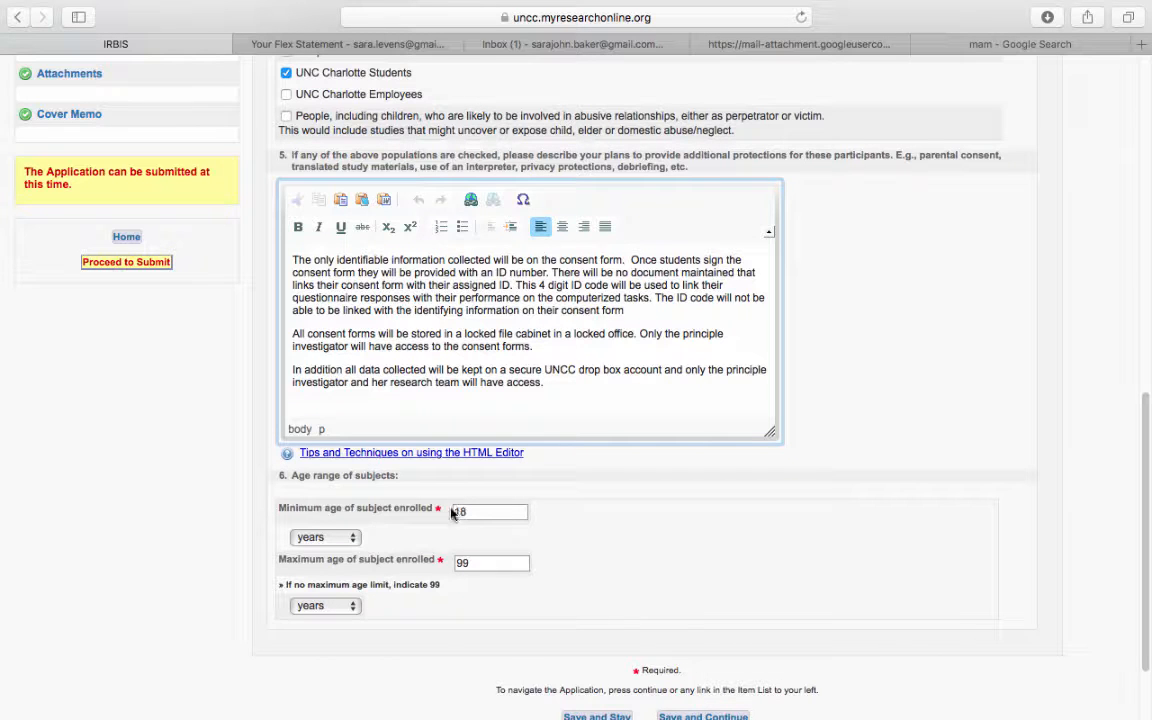
# - Check the minimum and maximum subject ages and save the Participants section, continuing to A.3 Inclusion/exclusion criteria
pyautogui.click(467, 512)
pyautogui.scroll(3, 467, 509)
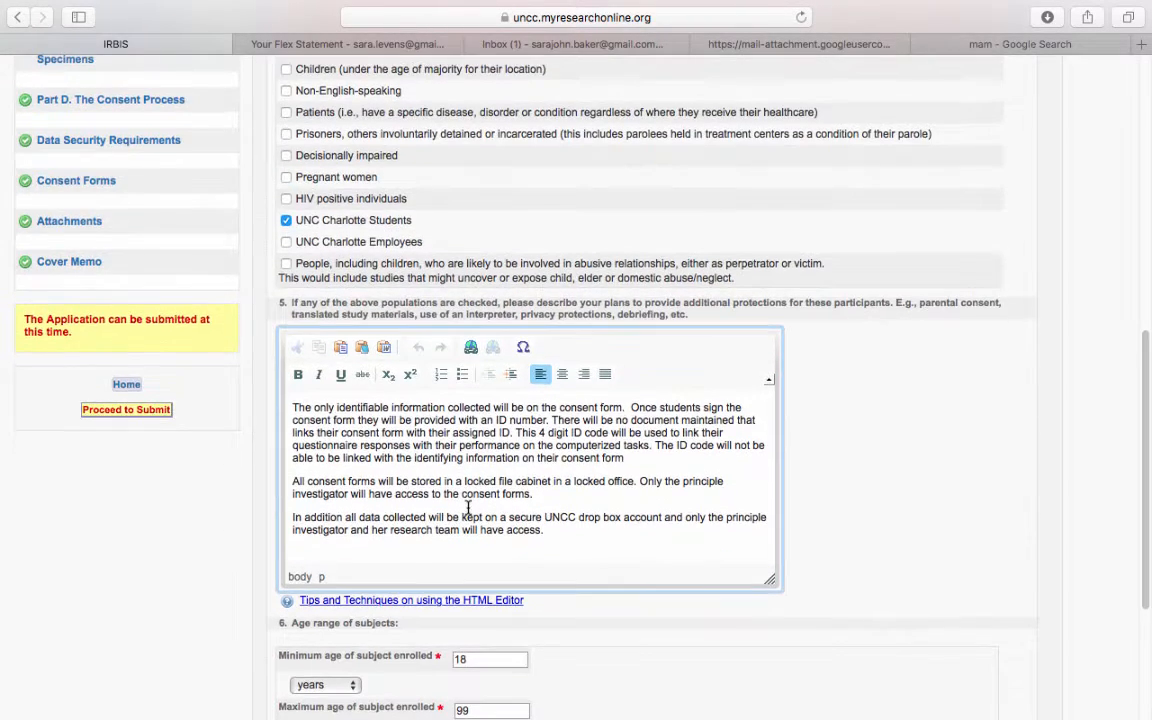
pyautogui.scroll(-3, 467, 509)
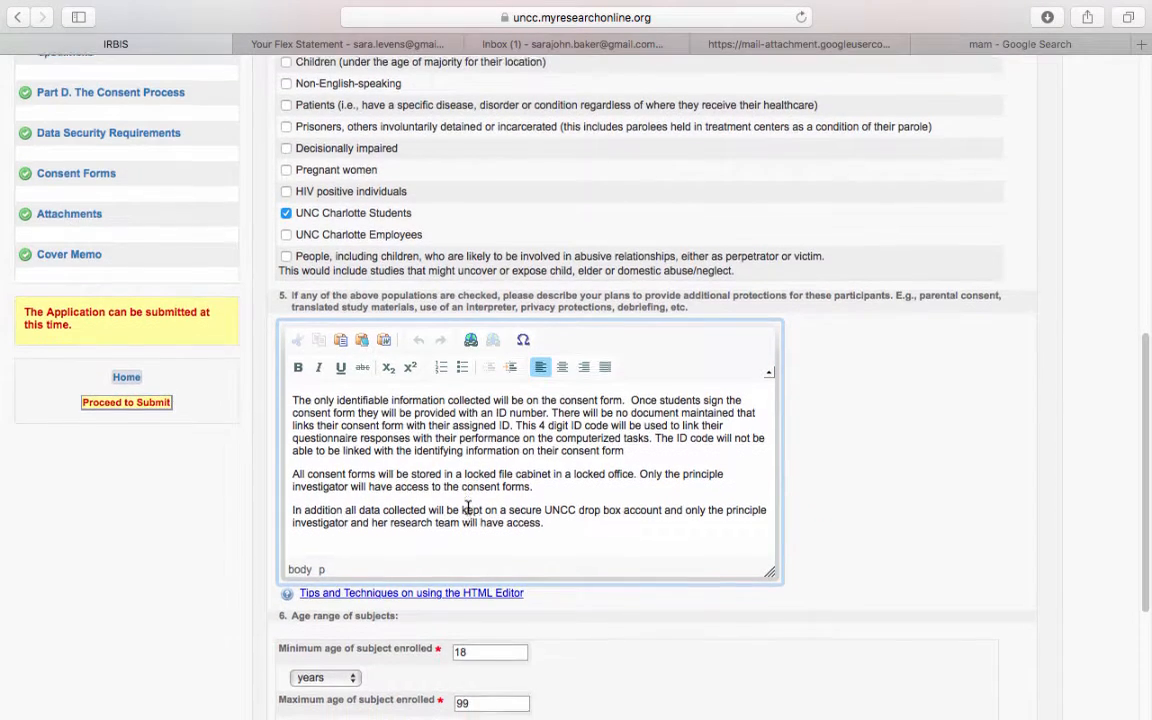
pyautogui.scroll(-1, 467, 508)
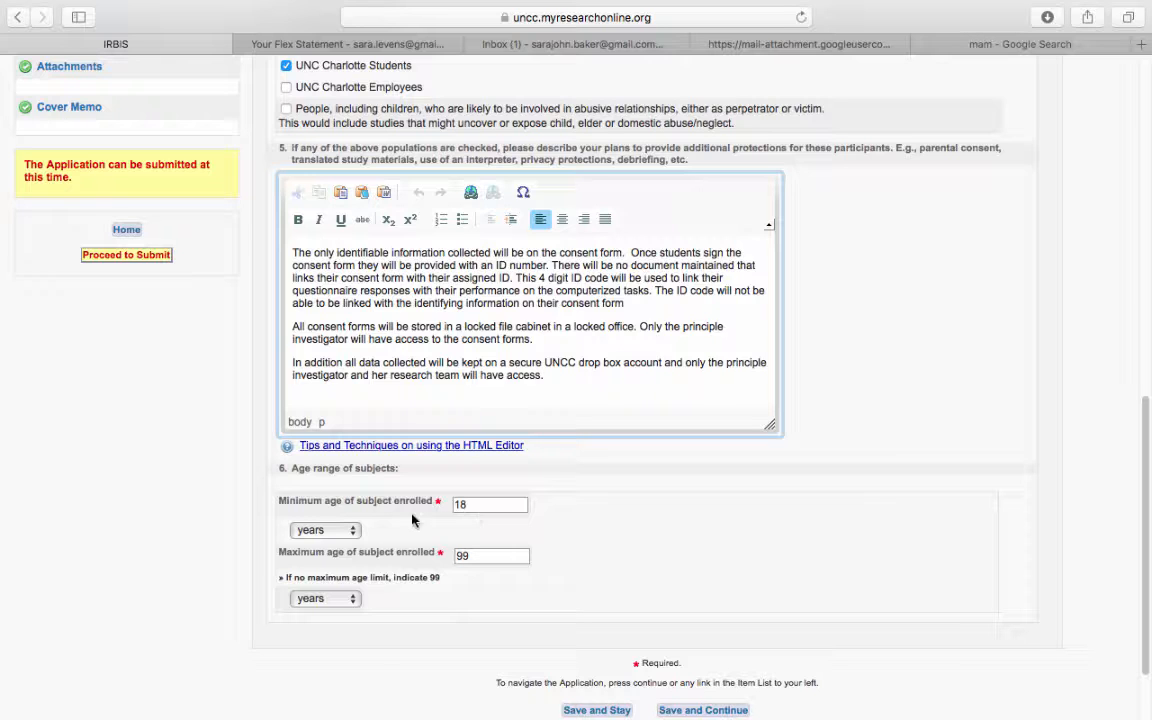
pyautogui.scroll(-1, 689, 599)
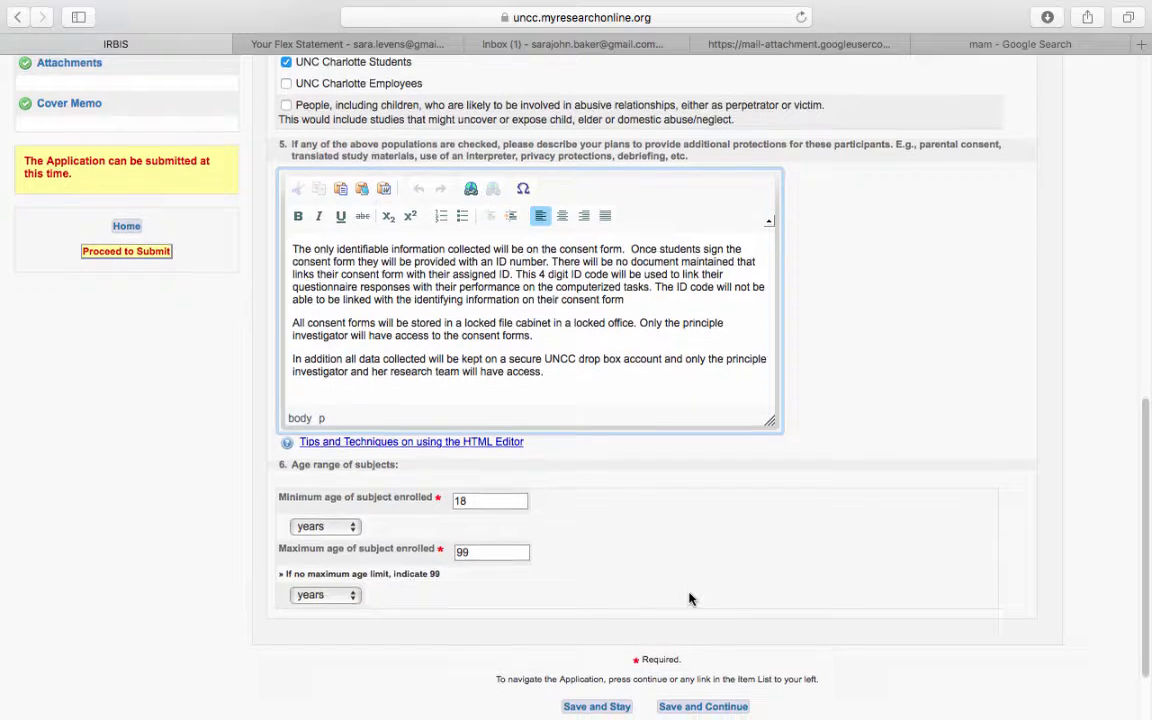
pyautogui.click(700, 701)
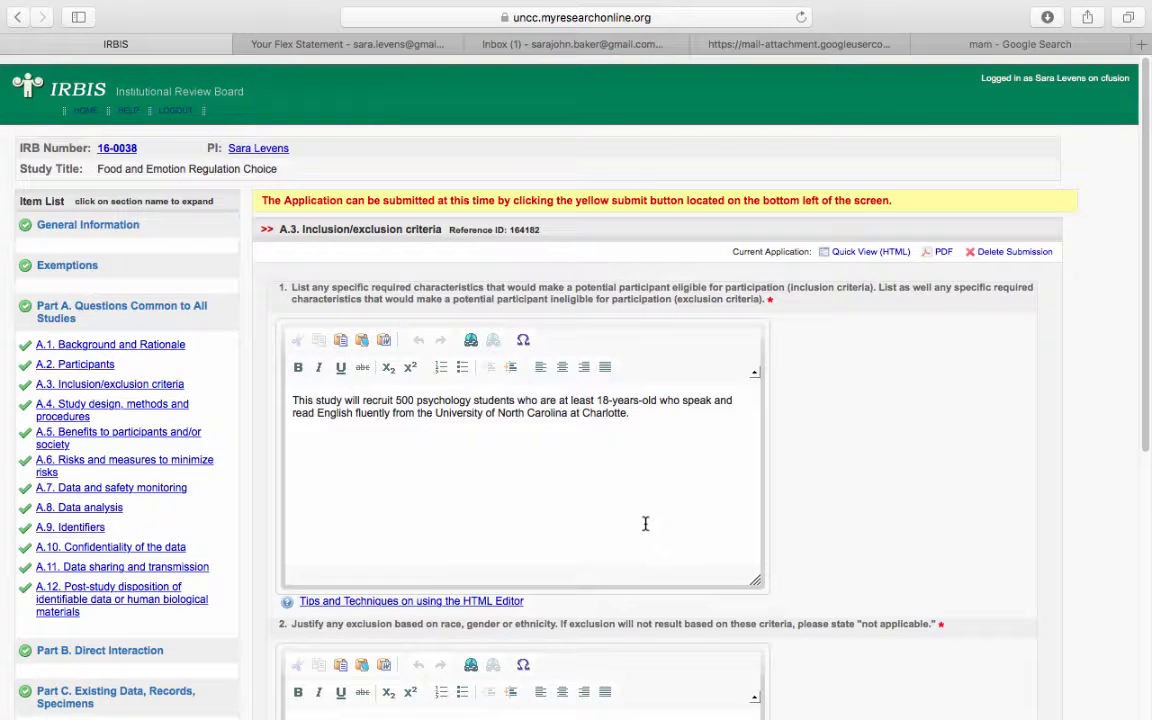
# - Review the inclusion criteria and the race, gender or ethnicity exclusion answer, and save A.3, continuing to A.4 Study design
pyautogui.scroll(-1, 645, 522)
pyautogui.scroll(-1, 645, 522)
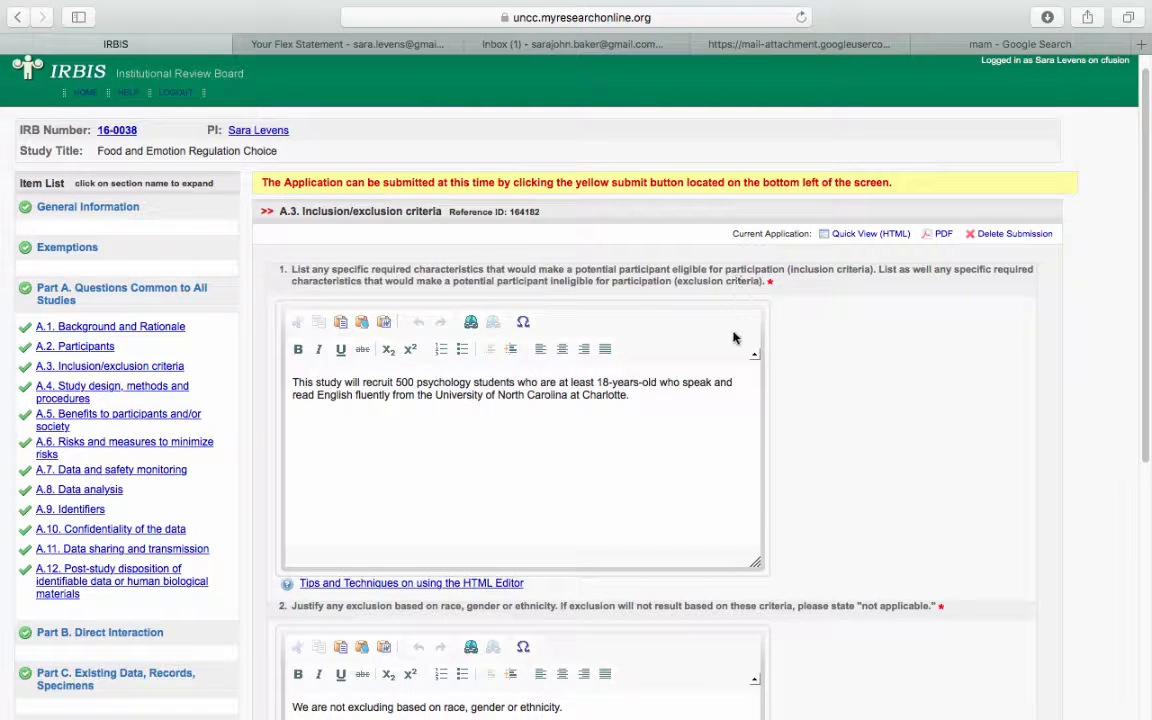
pyautogui.scroll(-1, 676, 404)
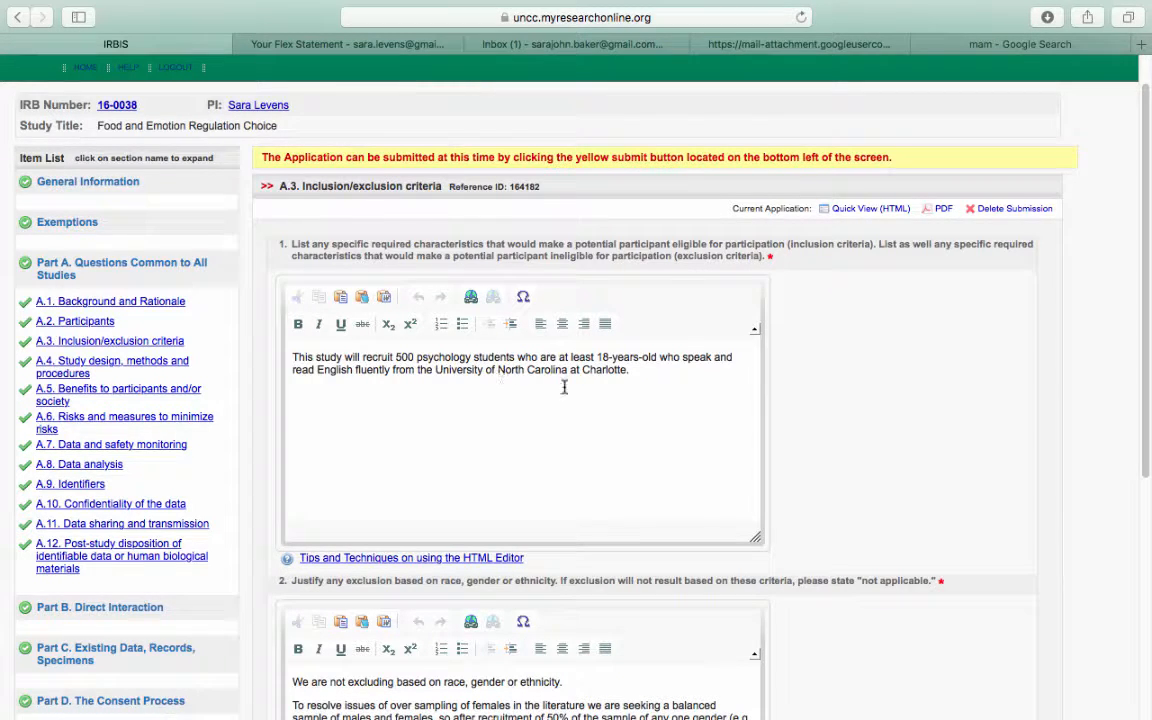
pyautogui.scroll(-1, 612, 404)
pyautogui.scroll(-5, 612, 403)
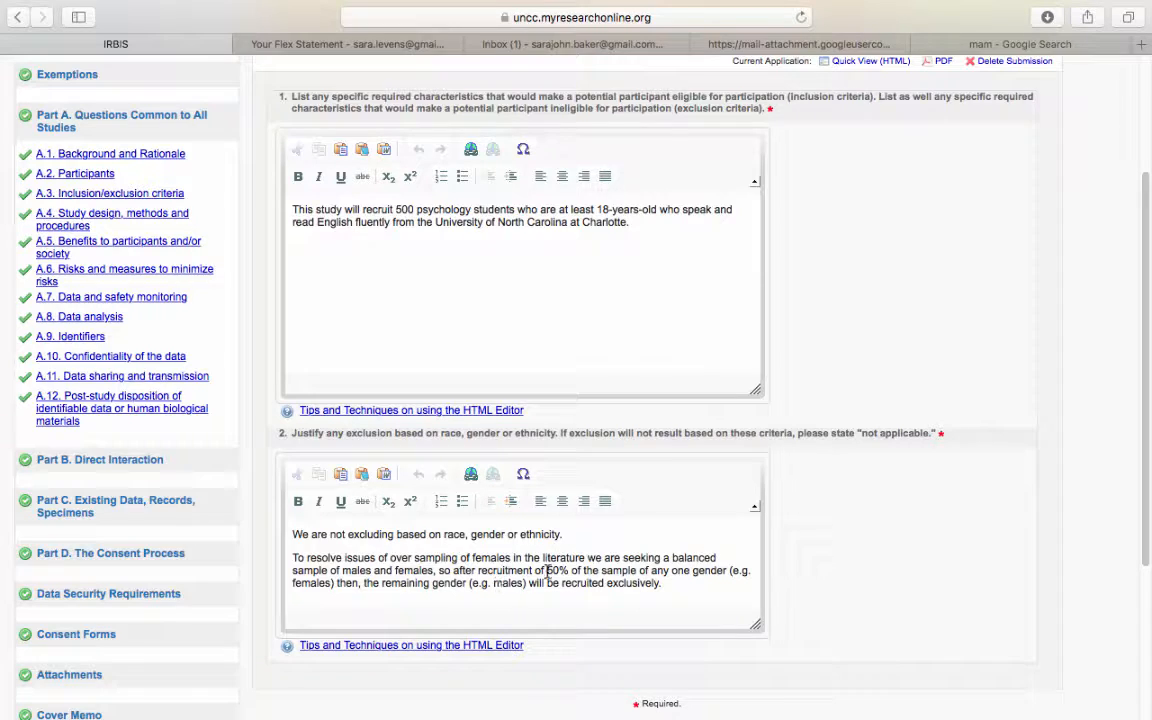
pyautogui.scroll(-1, 623, 578)
pyautogui.scroll(-1, 623, 579)
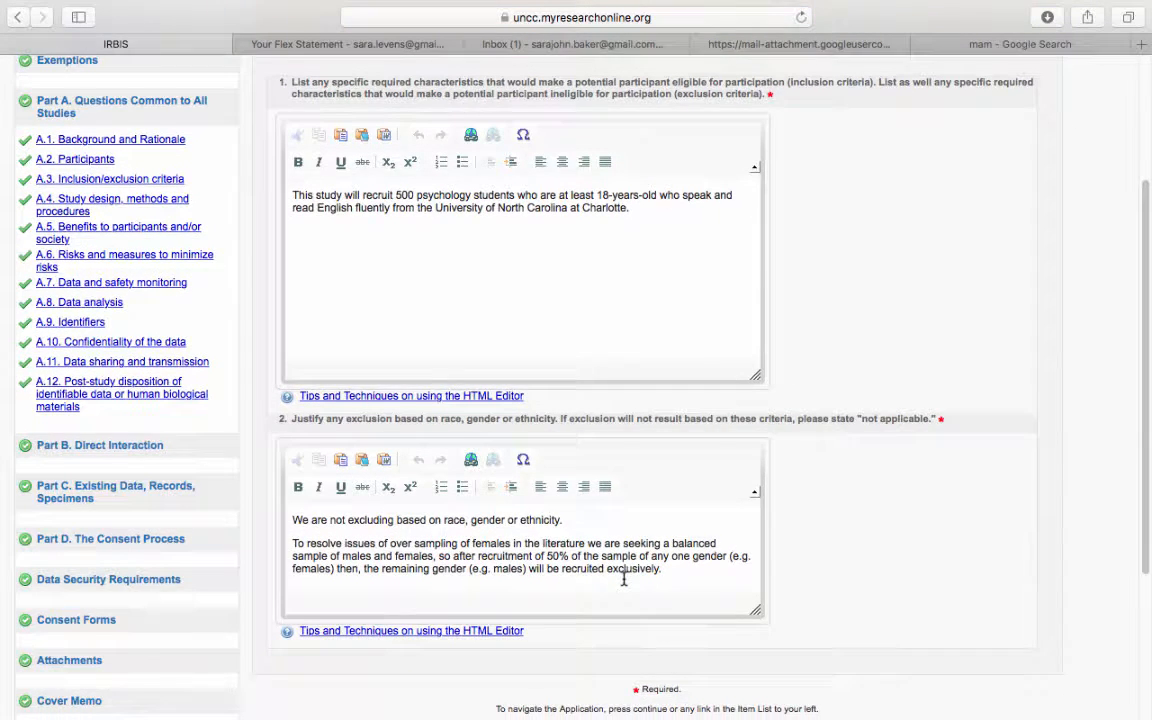
pyautogui.scroll(-1, 623, 578)
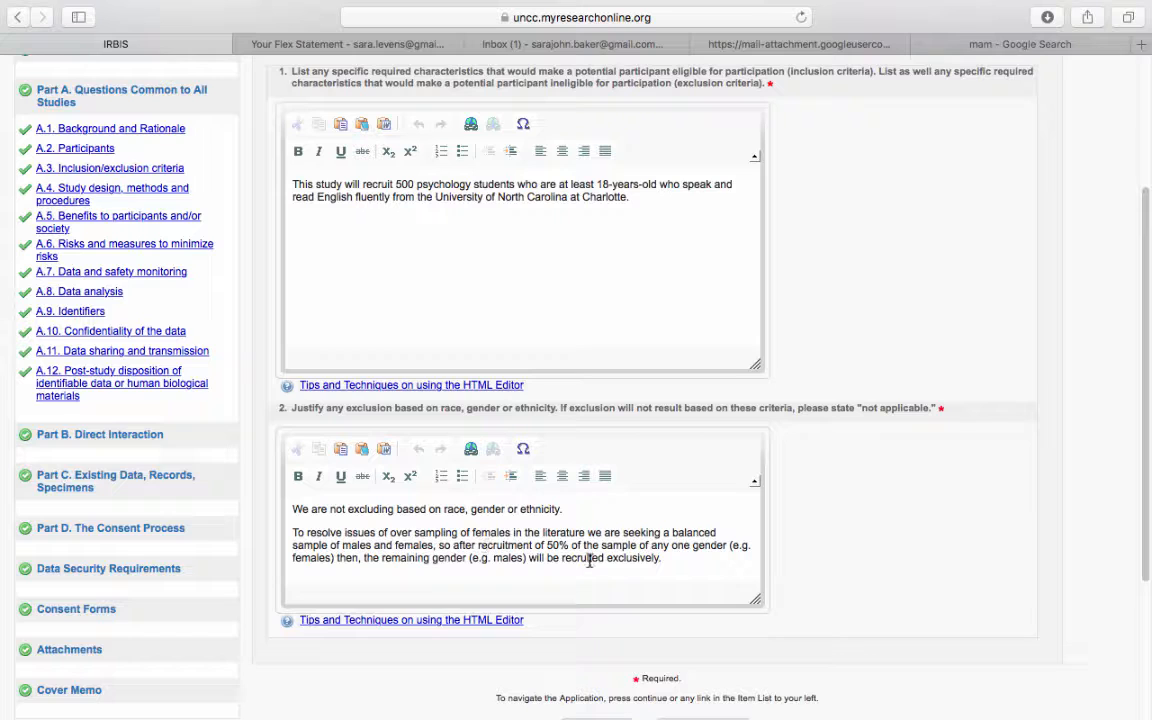
pyautogui.scroll(-5, 590, 562)
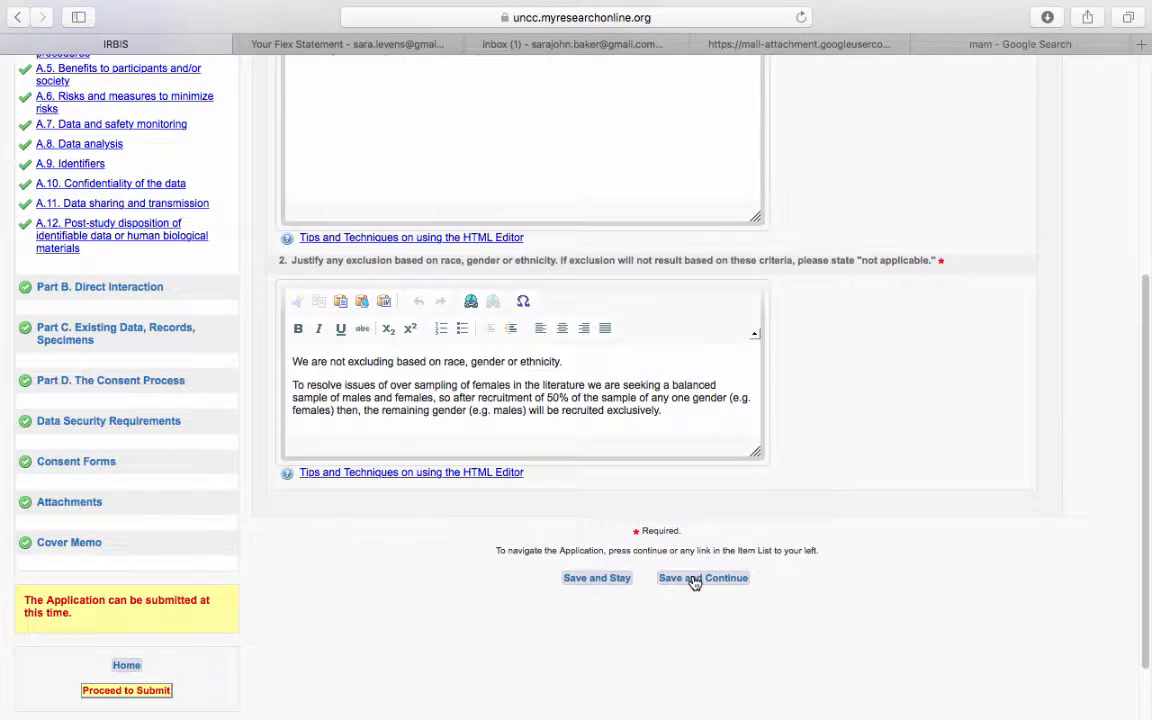
pyautogui.click(695, 580)
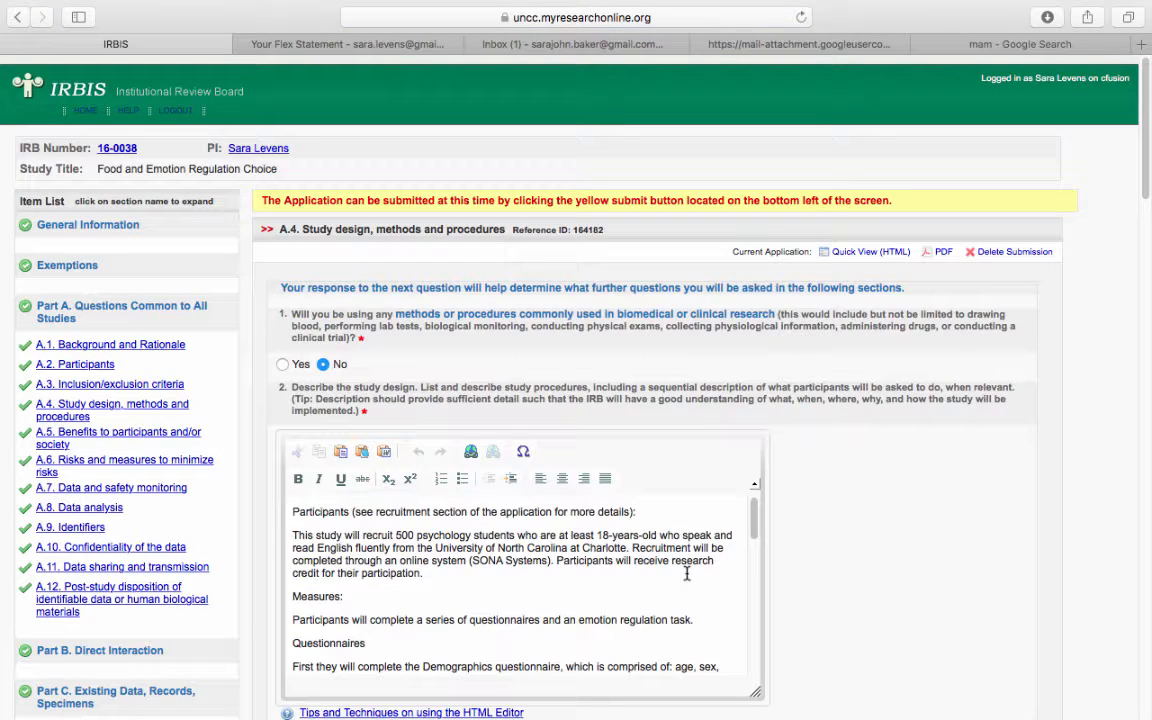
# - Review A.4's question on biomedical or clinical methods and the instructions for describing the study design
pyautogui.scroll(-1, 687, 573)
pyautogui.scroll(1, 687, 573)
pyautogui.scroll(-2, 527, 386)
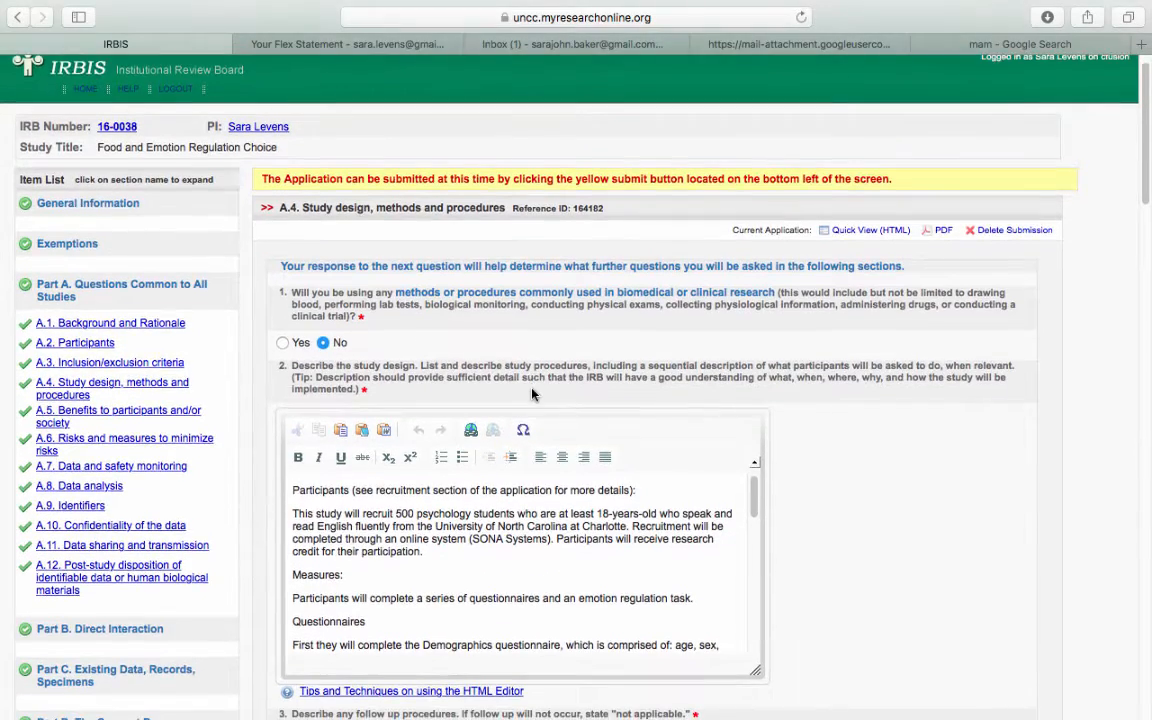
pyautogui.scroll(-4, 531, 393)
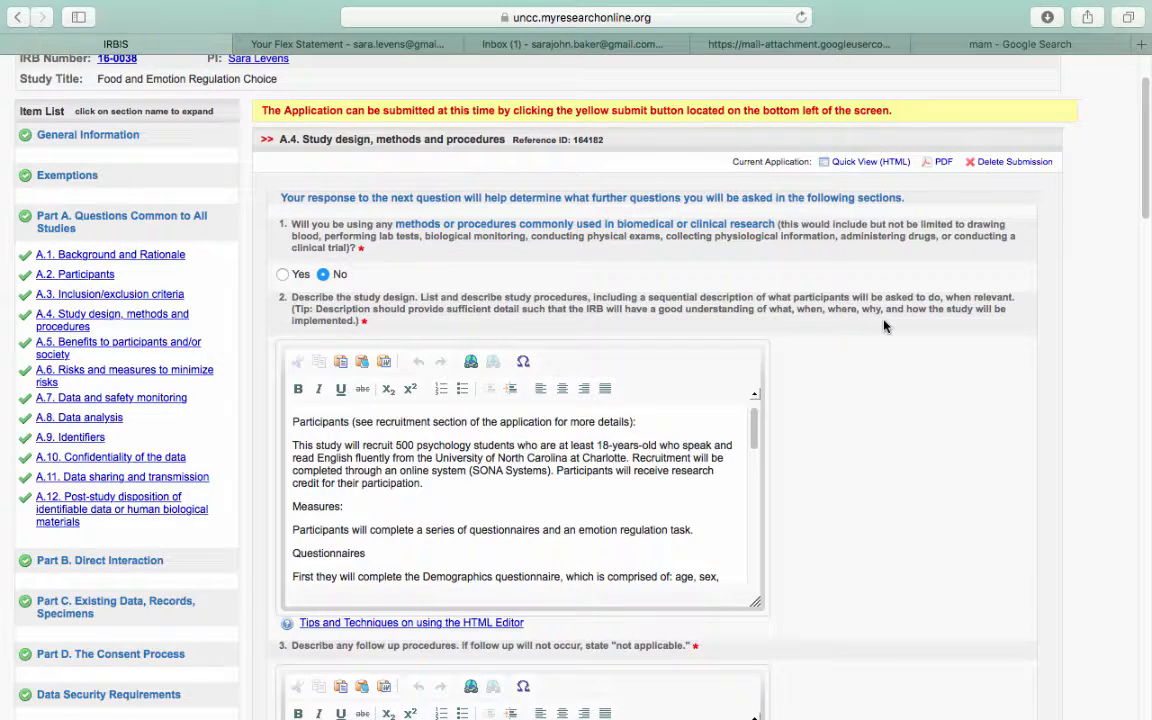
pyautogui.scroll(-1, 800, 295)
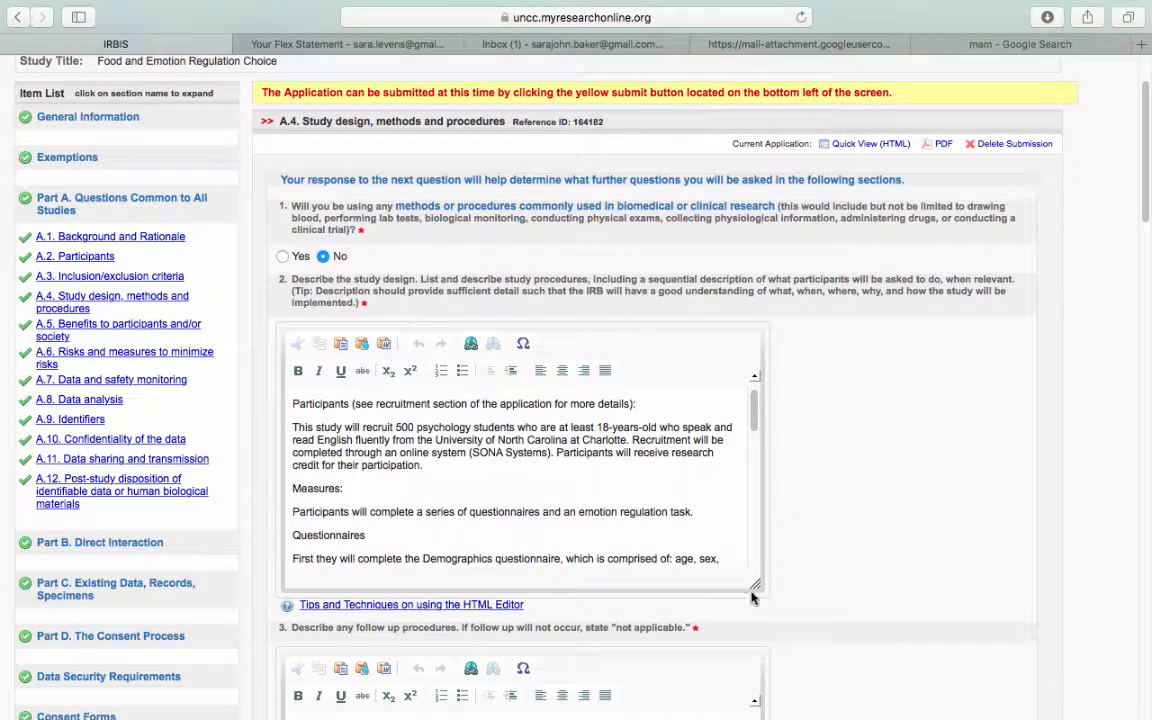
# - Enlarge the study design text box to show the whole description and read its measures, emotion regulation choice task and procedures
pyautogui.moveTo(762, 594); pyautogui.dragTo(964, 692)
pyautogui.scroll(-5, 1000, 610)
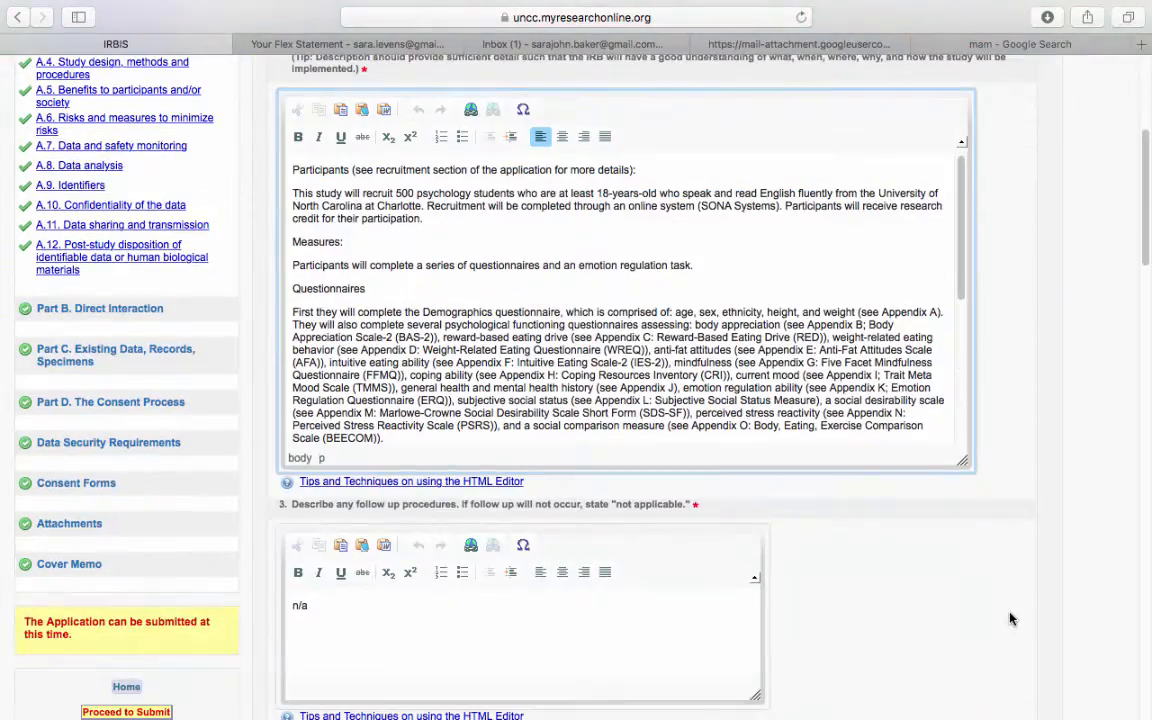
pyautogui.moveTo(968, 466); pyautogui.dragTo(1016, 716)
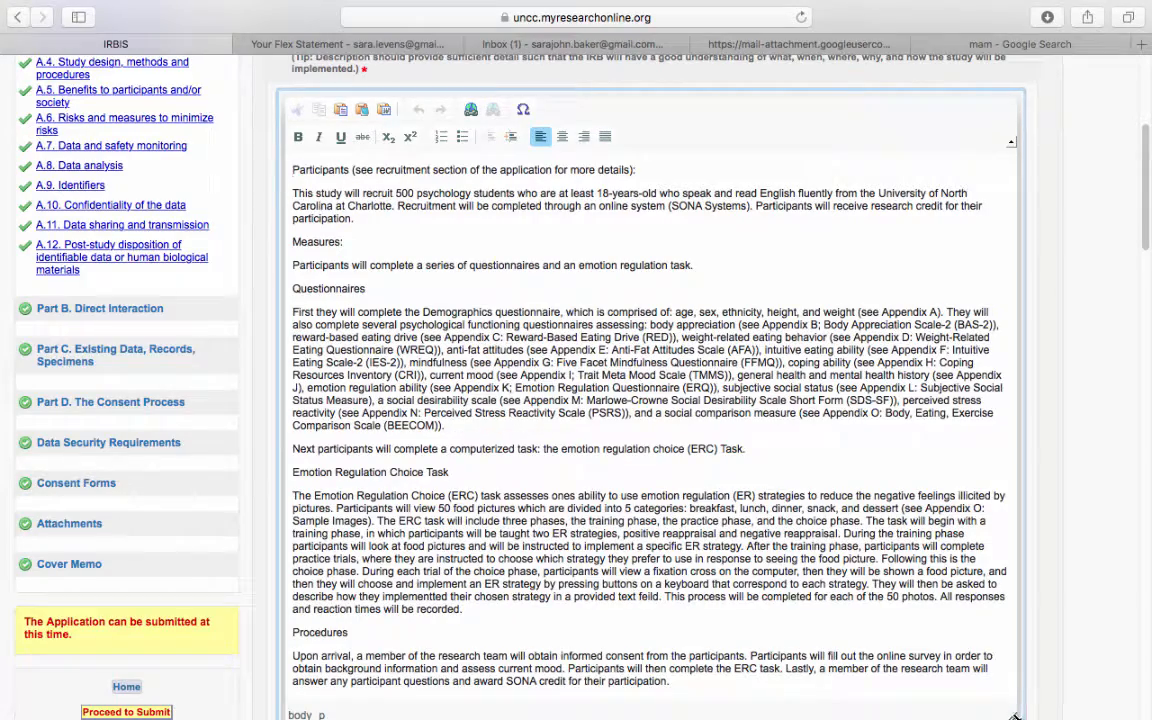
pyautogui.scroll(-1, 926, 553)
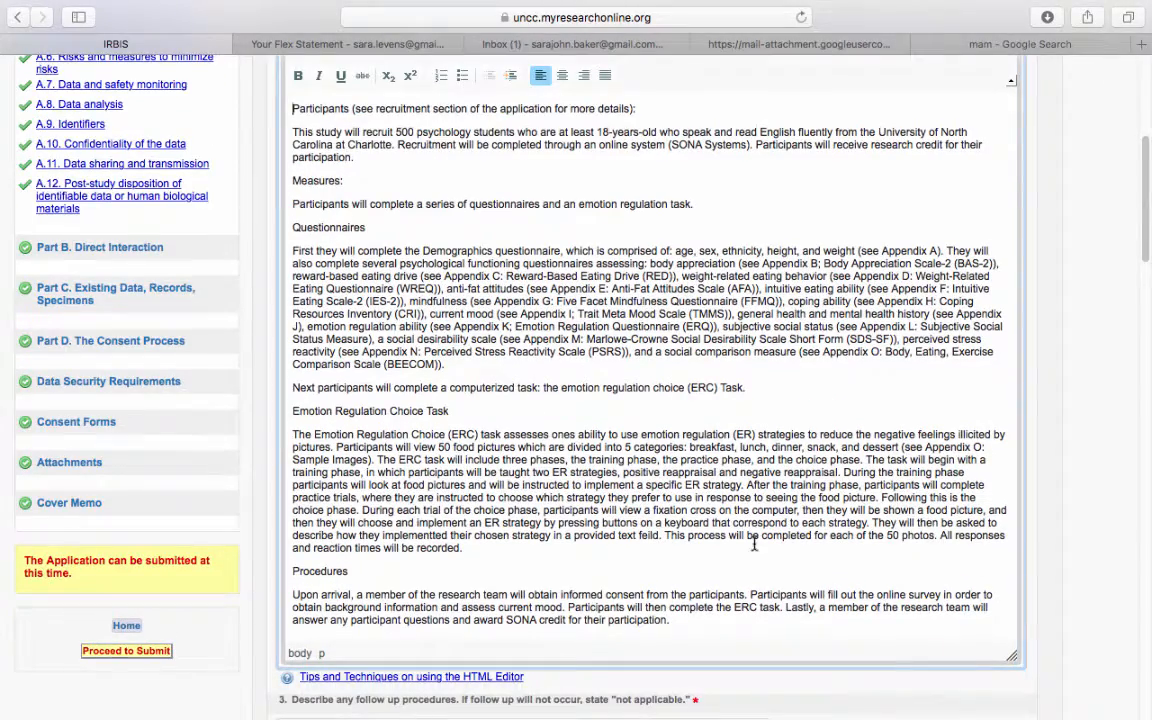
pyautogui.scroll(-1, 860, 545)
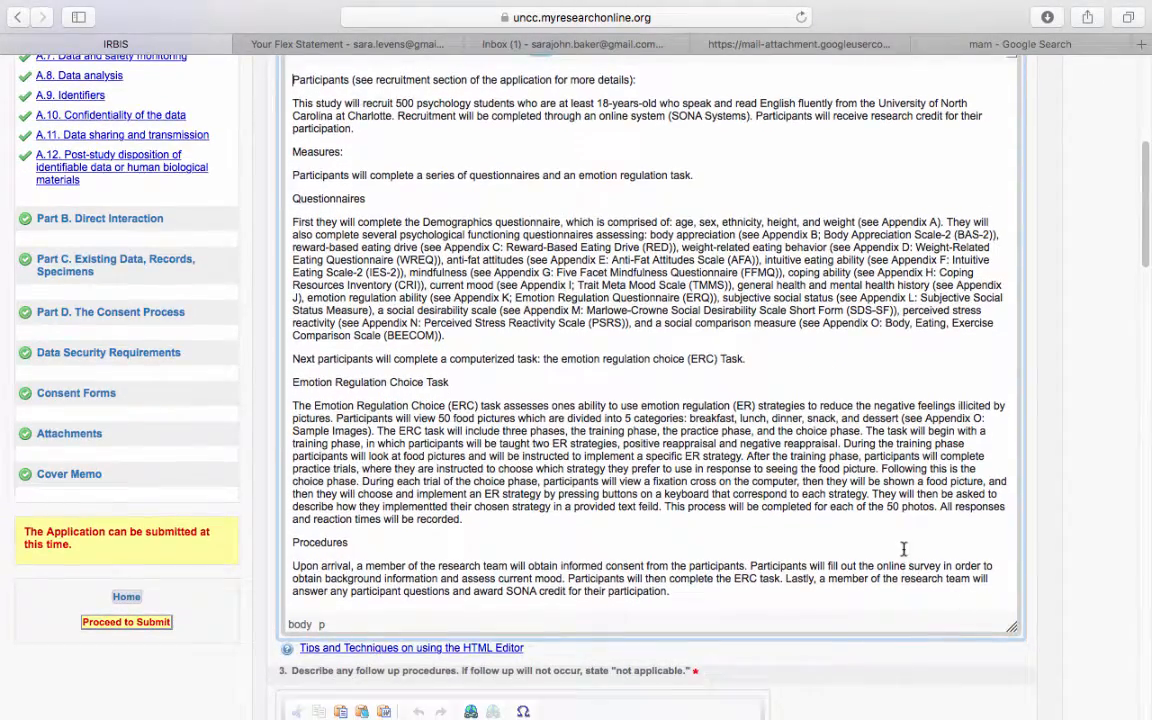
# - Re-read the whole study design description, from the participants paragraph through the questionnaires, emotion regulation choice task and procedures
pyautogui.scroll(1, 902, 548)
pyautogui.scroll(3, 902, 548)
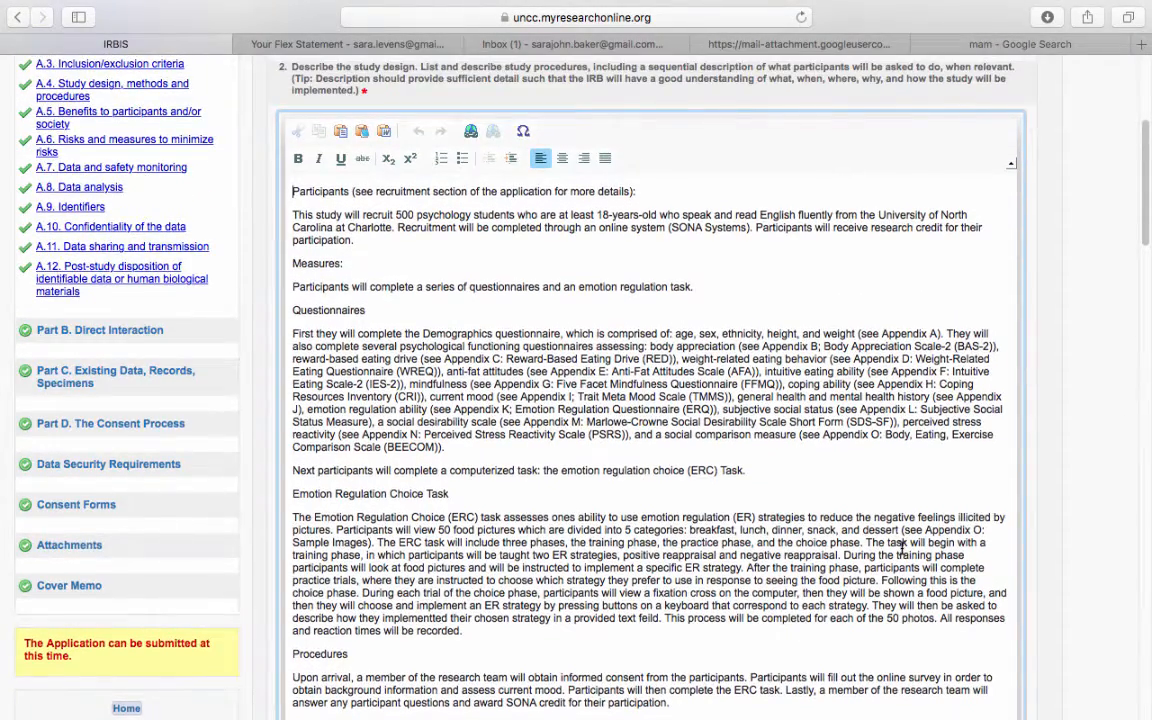
pyautogui.scroll(-3, 902, 548)
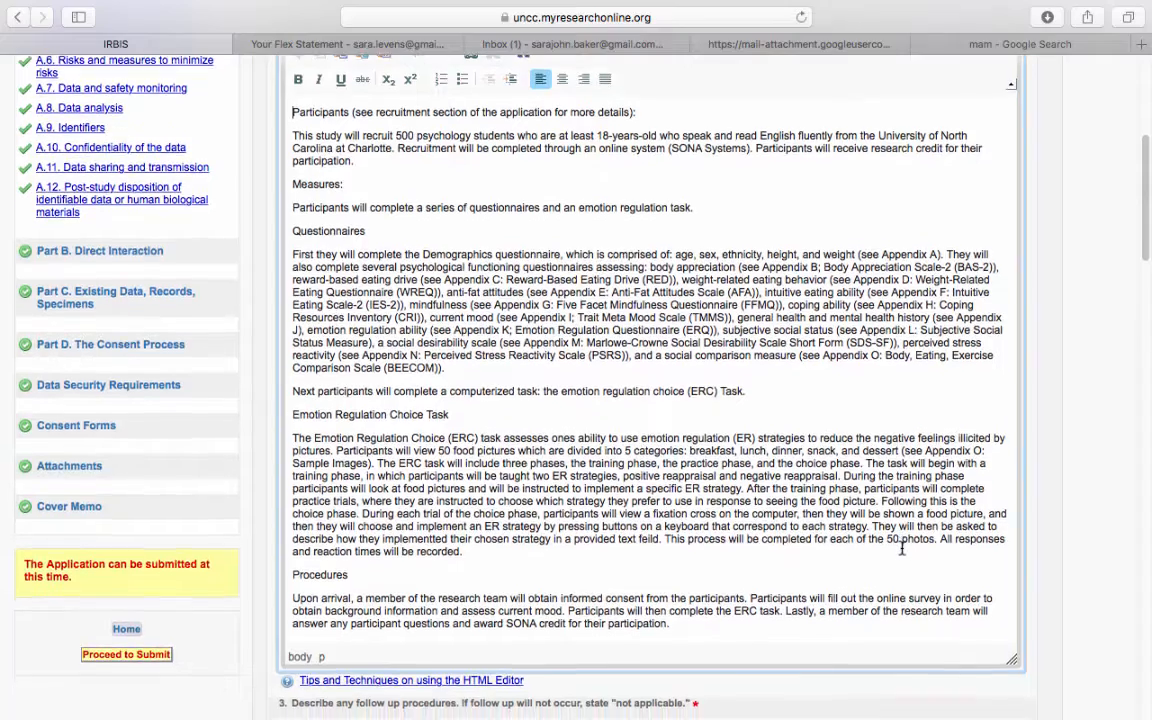
pyautogui.scroll(-1, 902, 548)
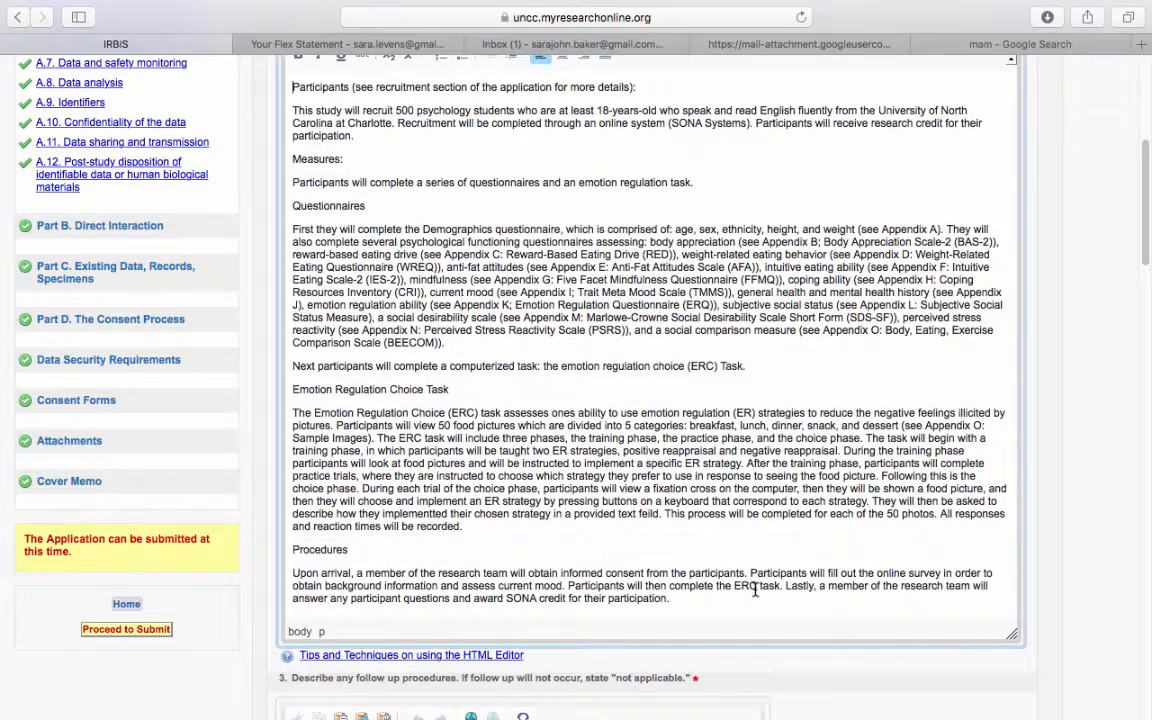
# - Review A.4's answers on follow-up procedures and the duration of participation for each activity
pyautogui.scroll(-3, 755, 591)
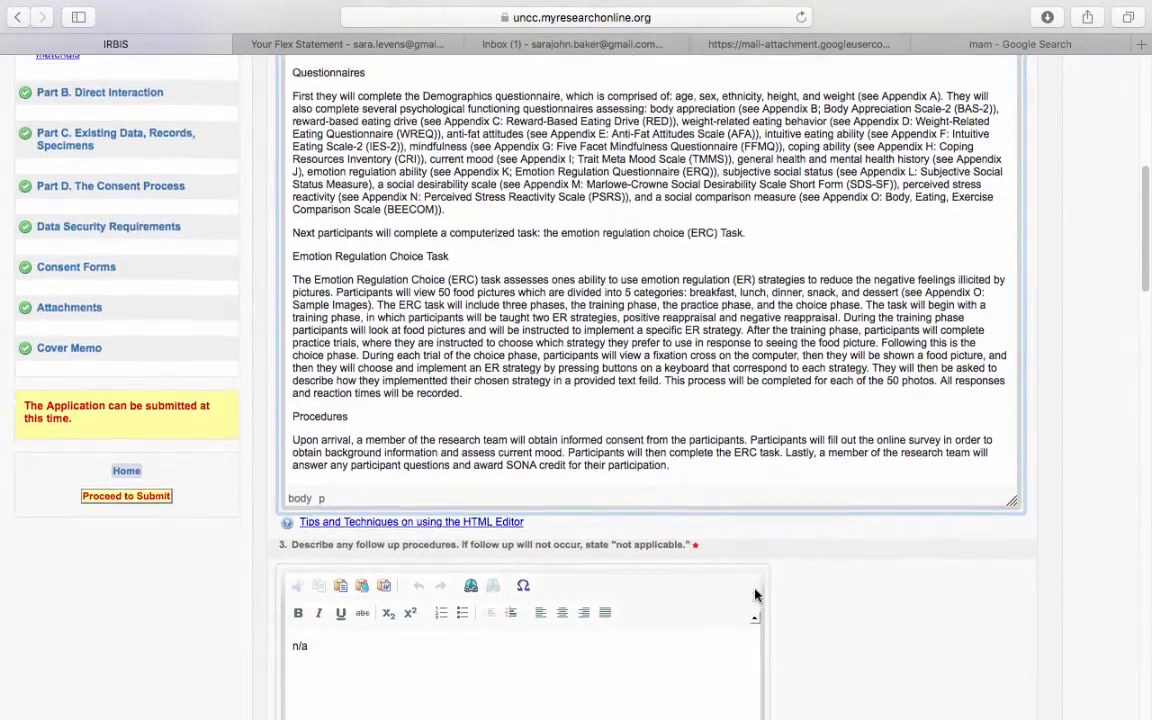
pyautogui.scroll(-2, 755, 595)
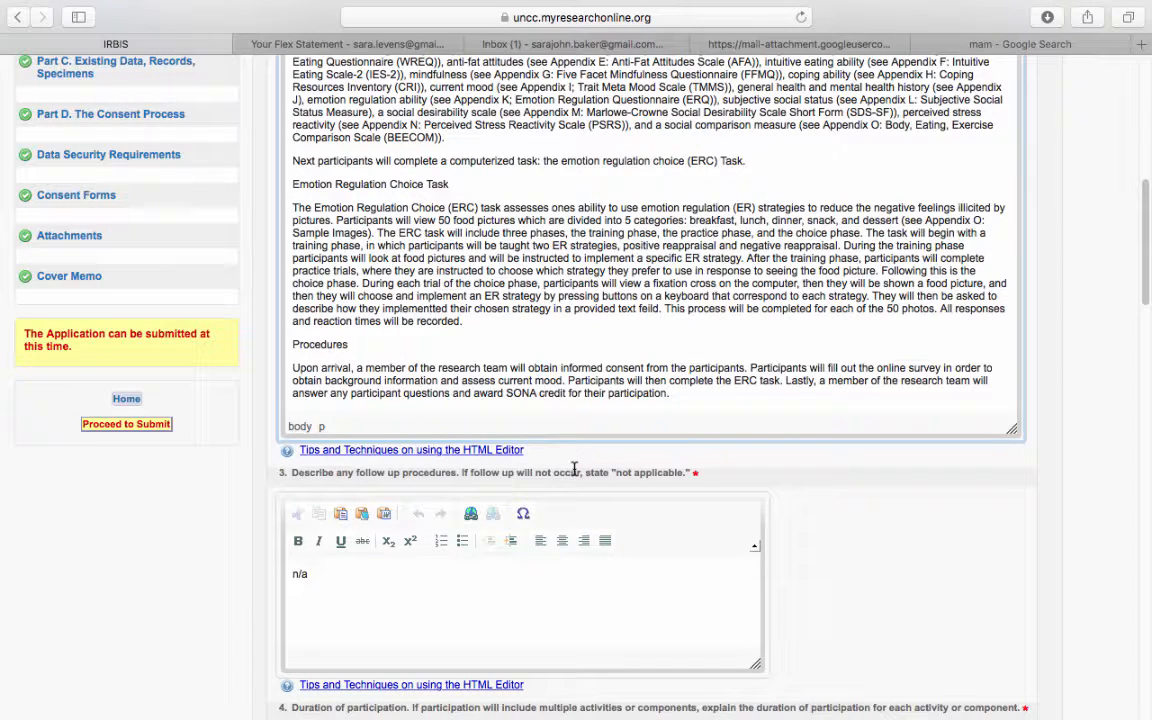
pyautogui.scroll(-1, 574, 468)
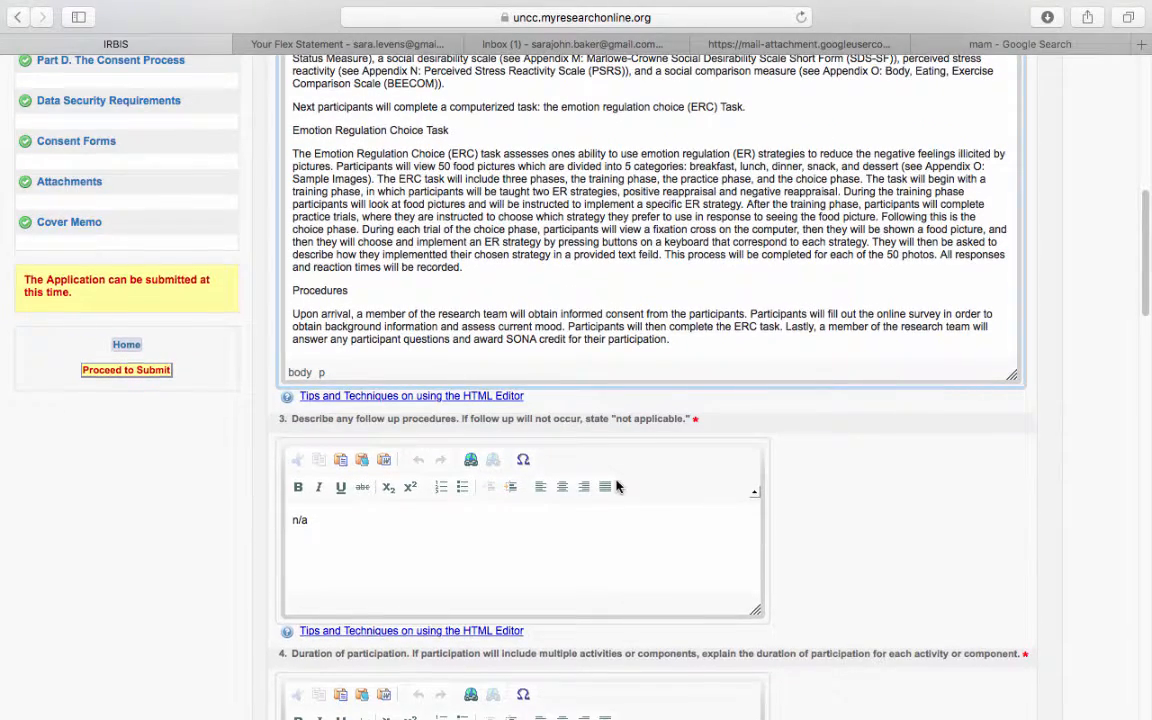
pyautogui.scroll(-5, 617, 484)
pyautogui.scroll(-2, 617, 484)
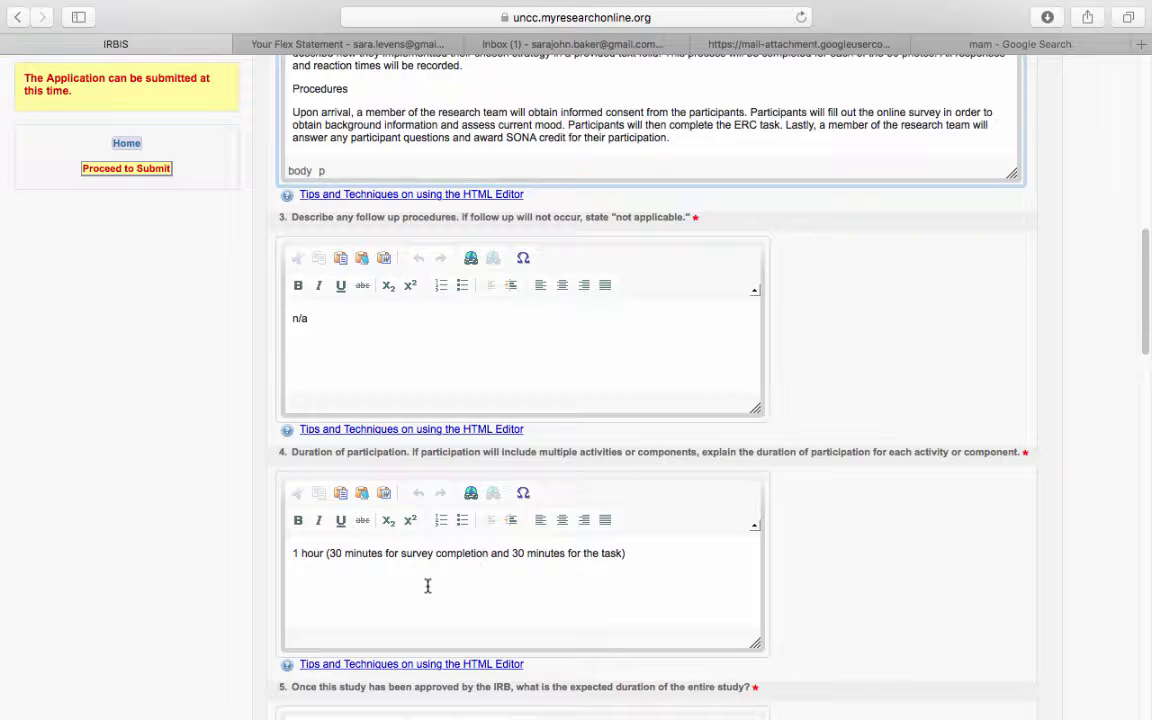
pyautogui.scroll(-2, 620, 560)
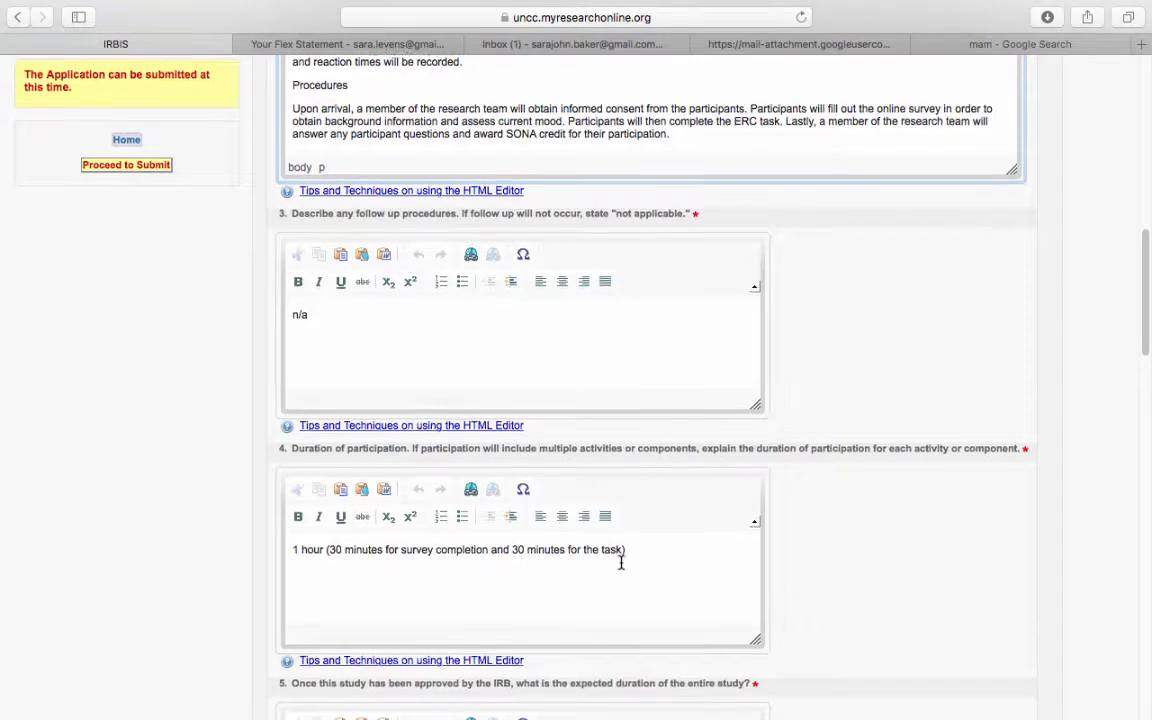
pyautogui.scroll(-2, 620, 562)
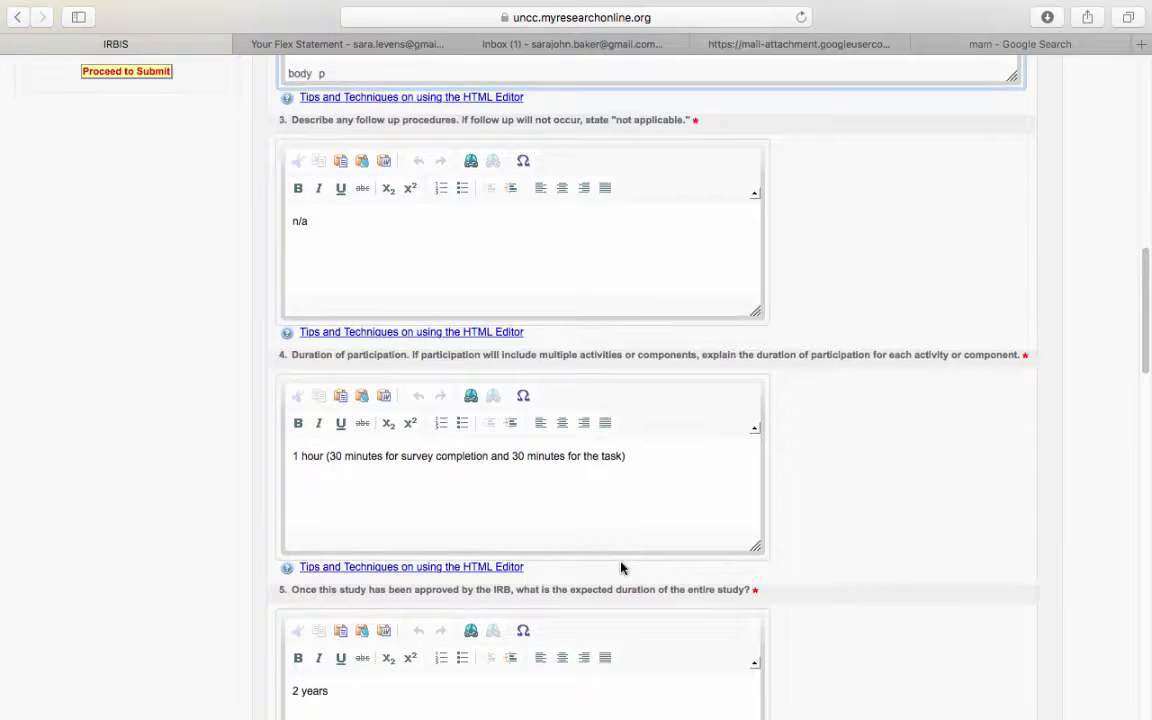
pyautogui.scroll(-3, 620, 568)
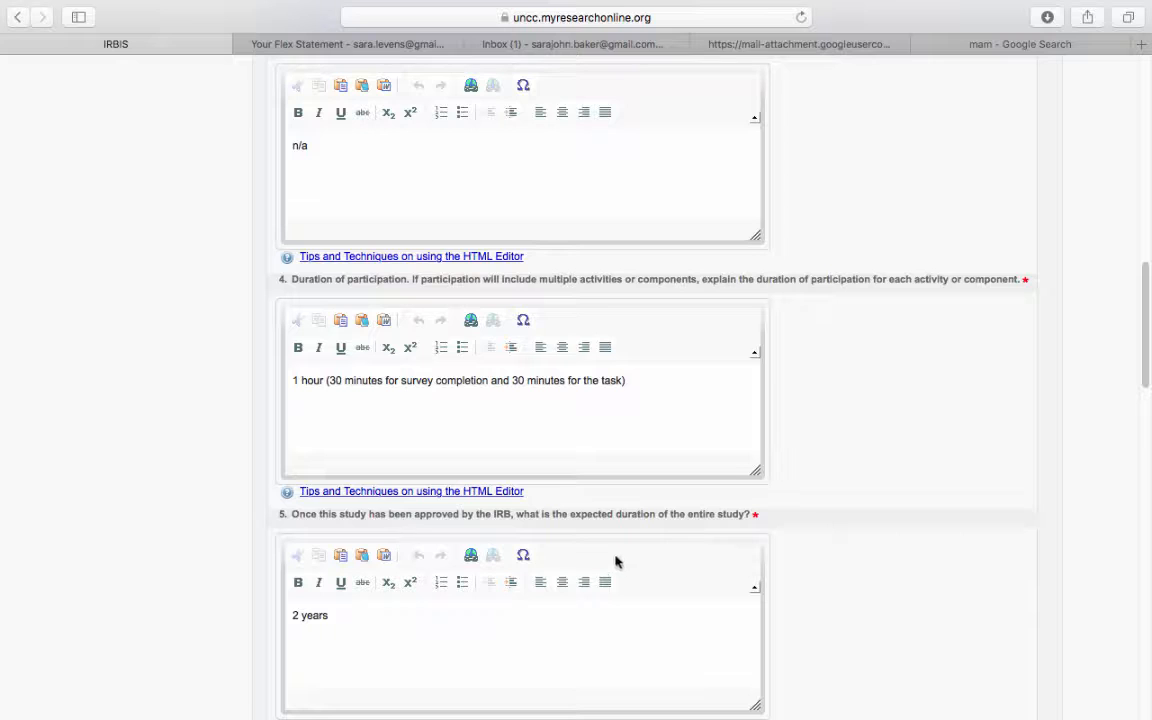
# - Change the expected duration of the entire study in question 5 to 3 years
pyautogui.scroll(-2, 666, 556)
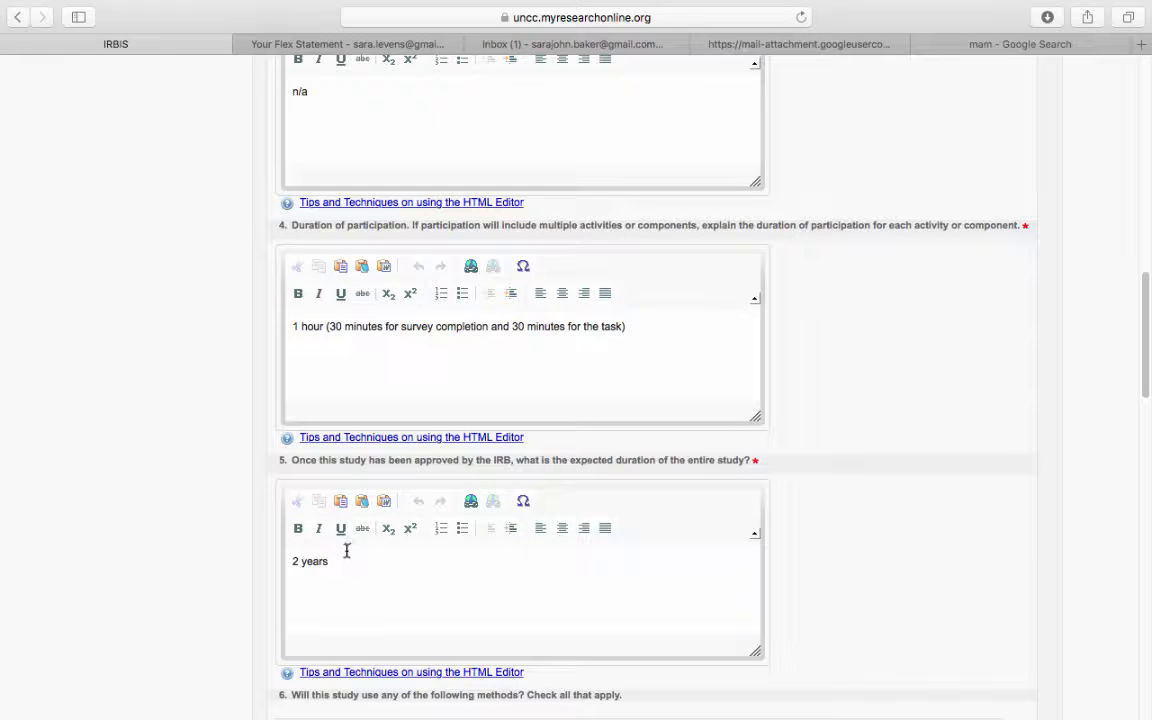
pyautogui.doubleClick(296, 561)
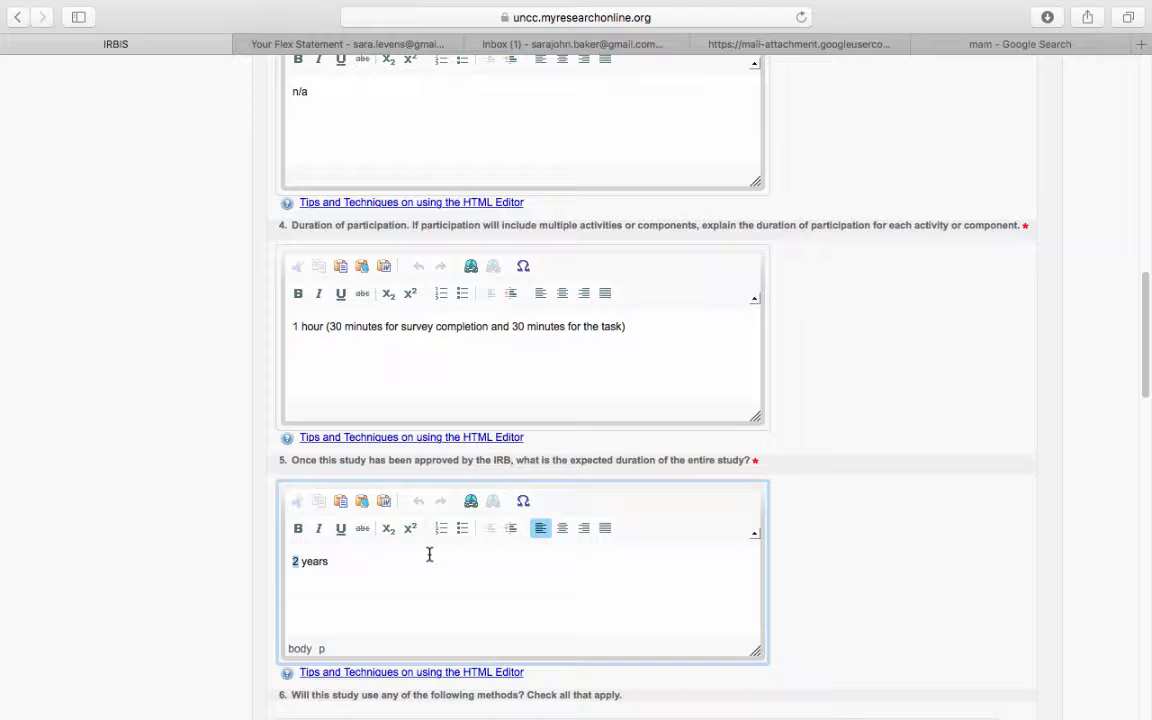
pyautogui.write('3')
# - Review question 6's checked study methods, the required questionnaire document and the explanation of procedures for the selected items
pyautogui.scroll(-2, 584, 529)
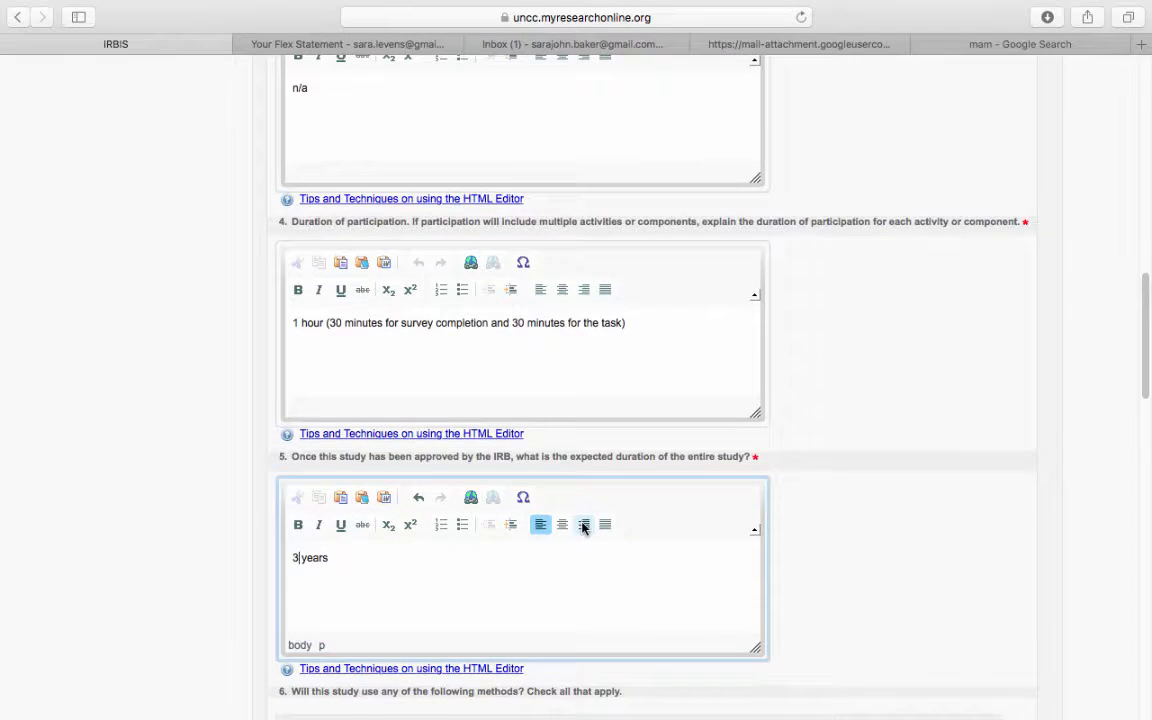
pyautogui.scroll(-4, 584, 529)
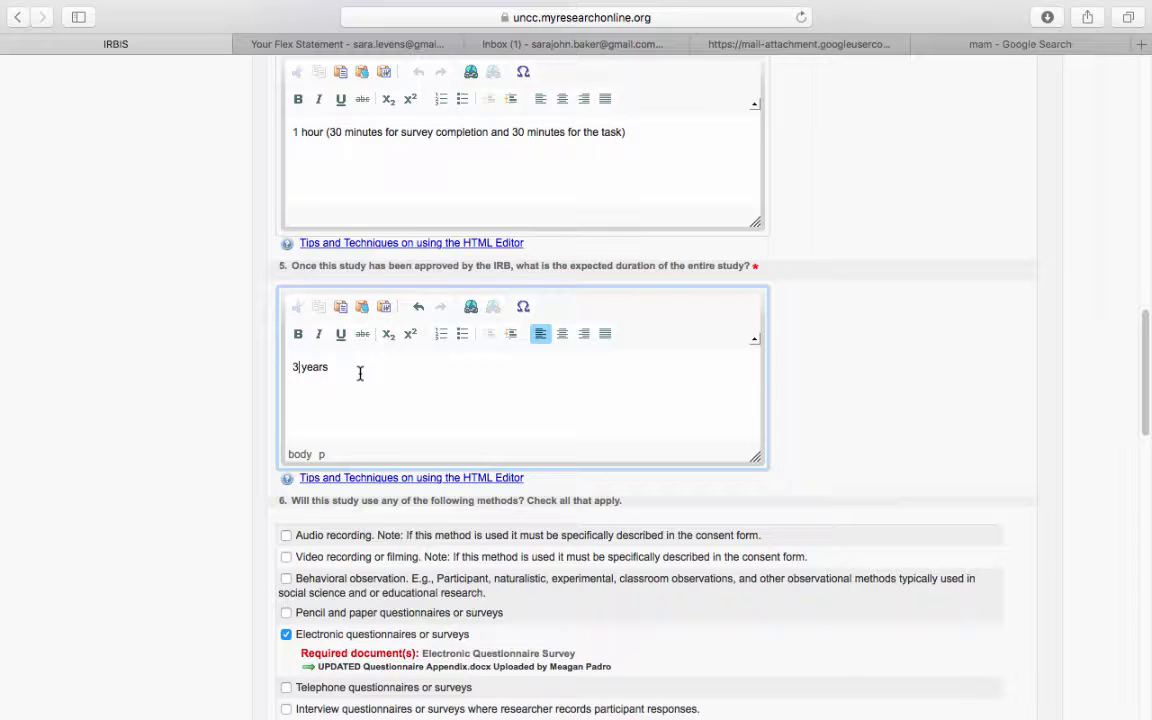
pyautogui.scroll(-3, 360, 373)
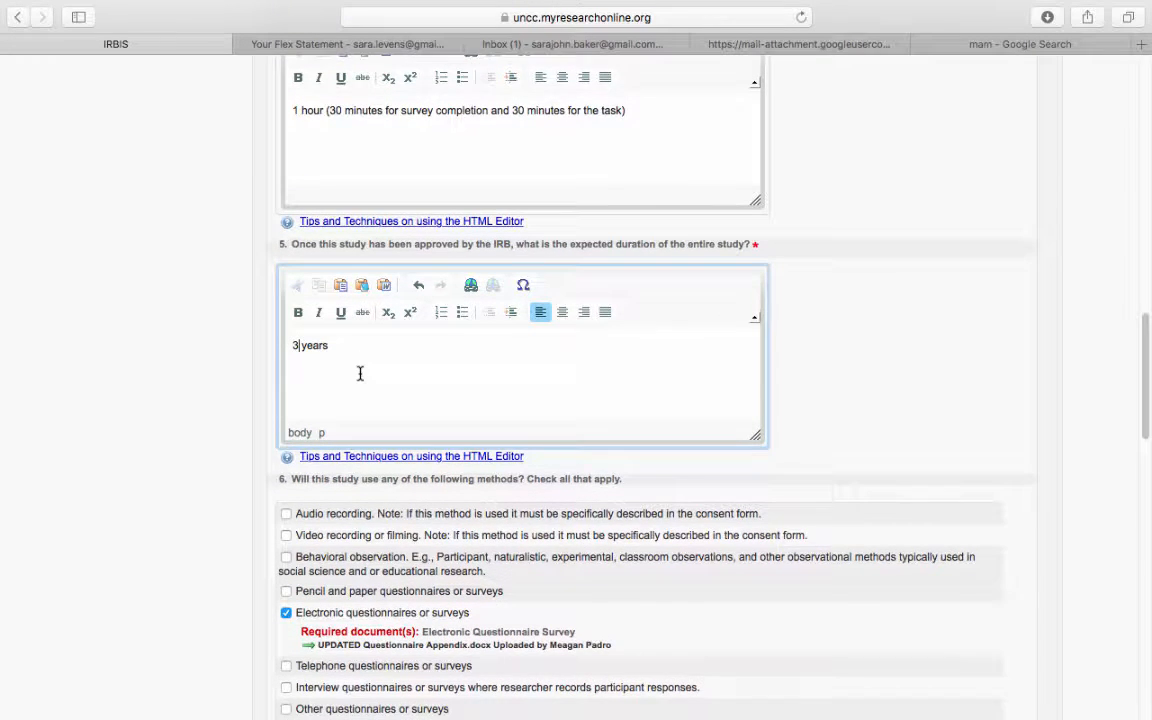
pyautogui.scroll(-3, 360, 376)
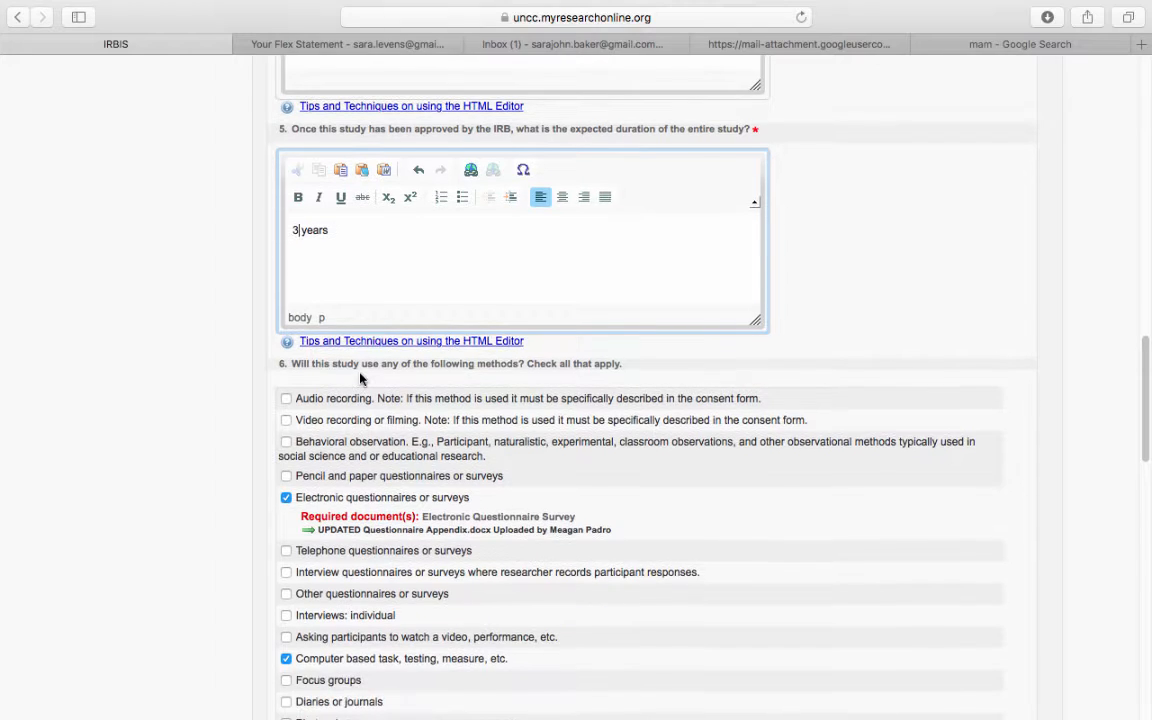
pyautogui.scroll(-1, 360, 373)
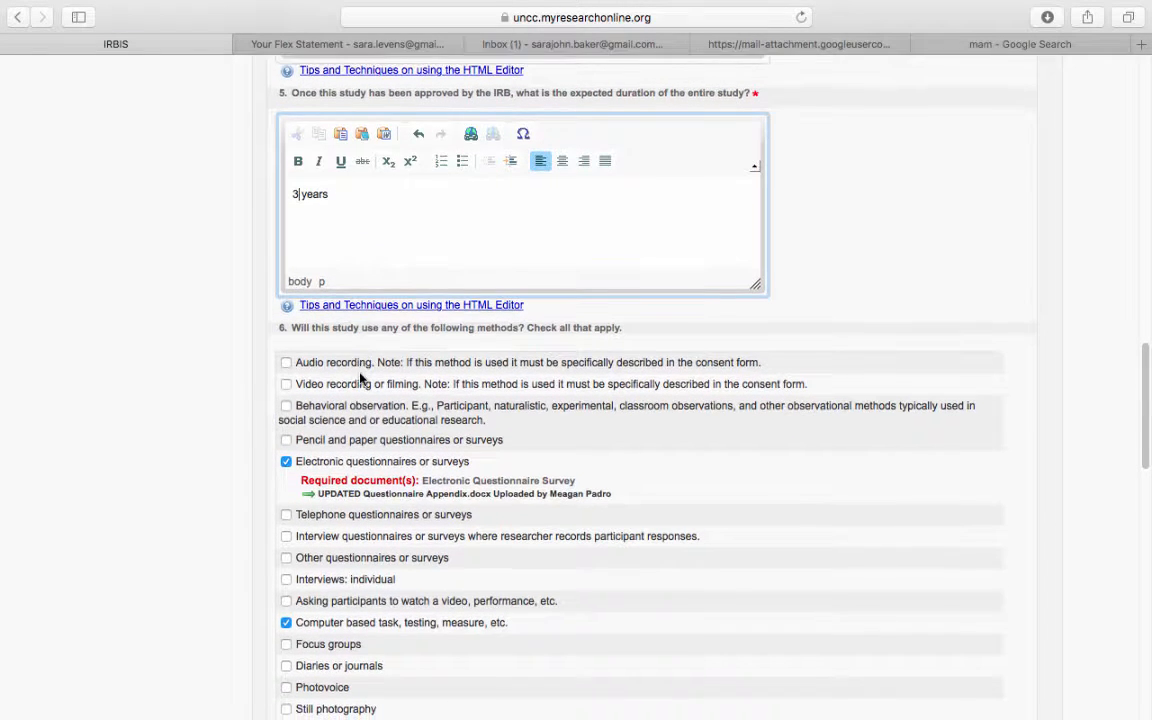
pyautogui.scroll(-3, 360, 377)
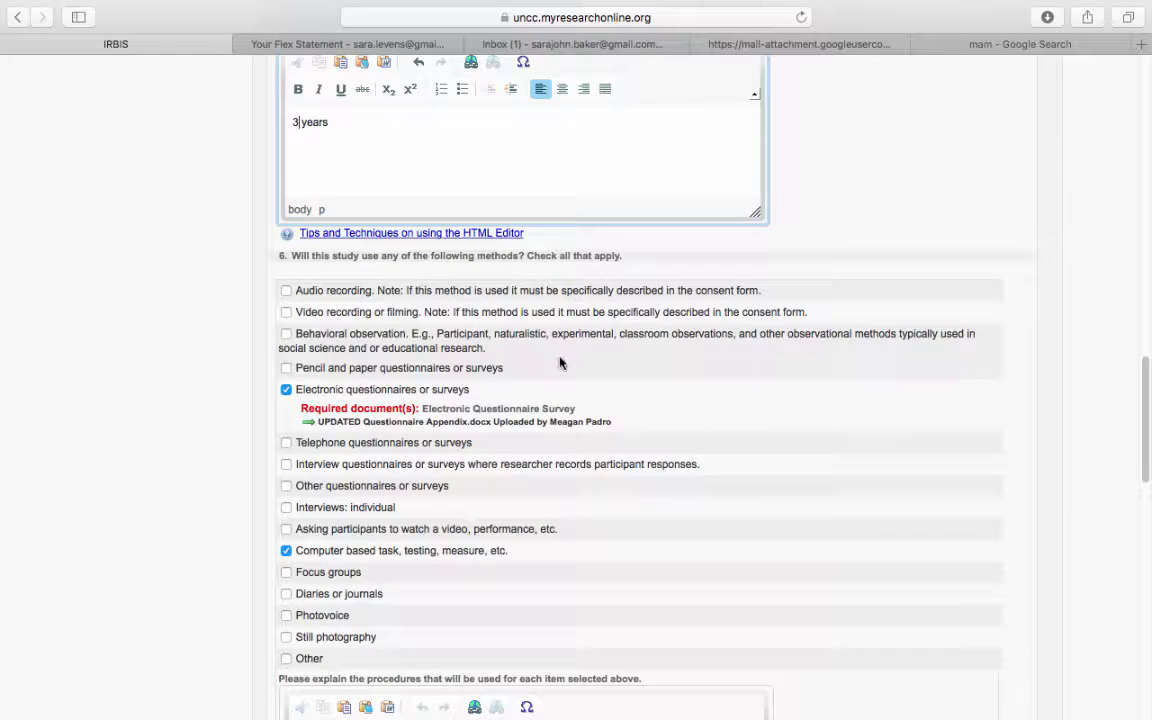
pyautogui.scroll(-1, 505, 340)
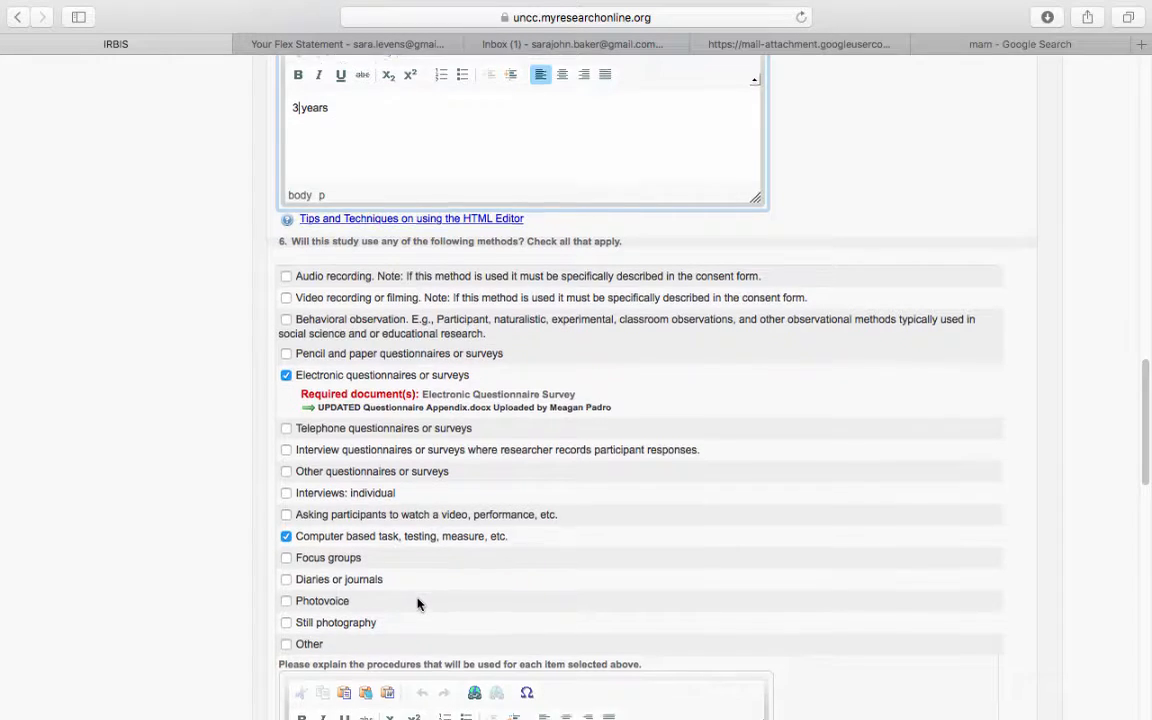
pyautogui.scroll(-3, 420, 604)
pyautogui.scroll(-2, 418, 600)
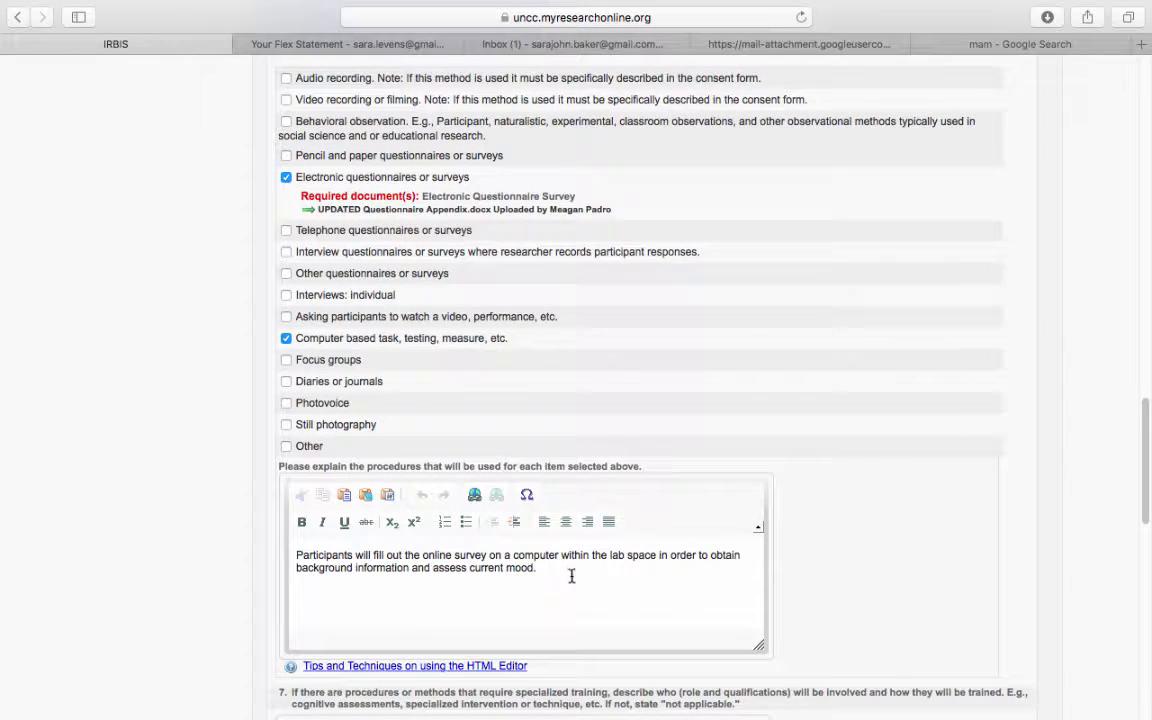
# - Review A.4's remaining answers on specialized training, cultural issues, SONA pool and deception, and save the section, continuing to A.5 Benefits
pyautogui.scroll(-3, 571, 576)
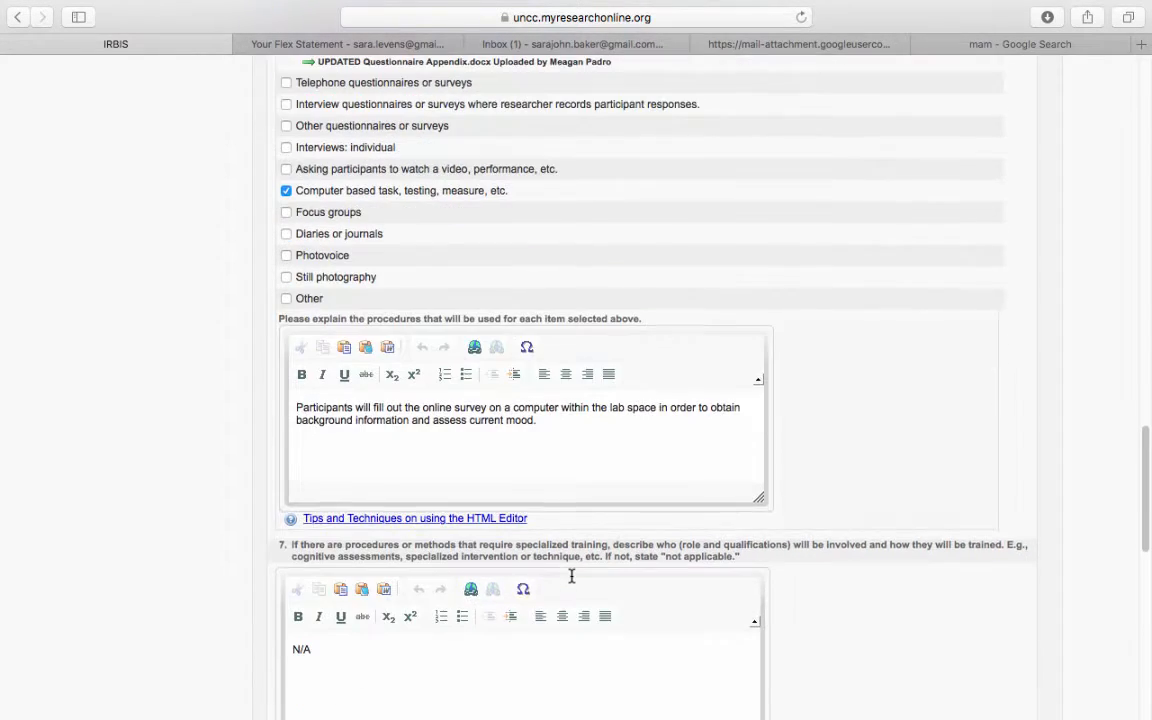
pyautogui.scroll(-3, 571, 576)
pyautogui.scroll(-1, 571, 576)
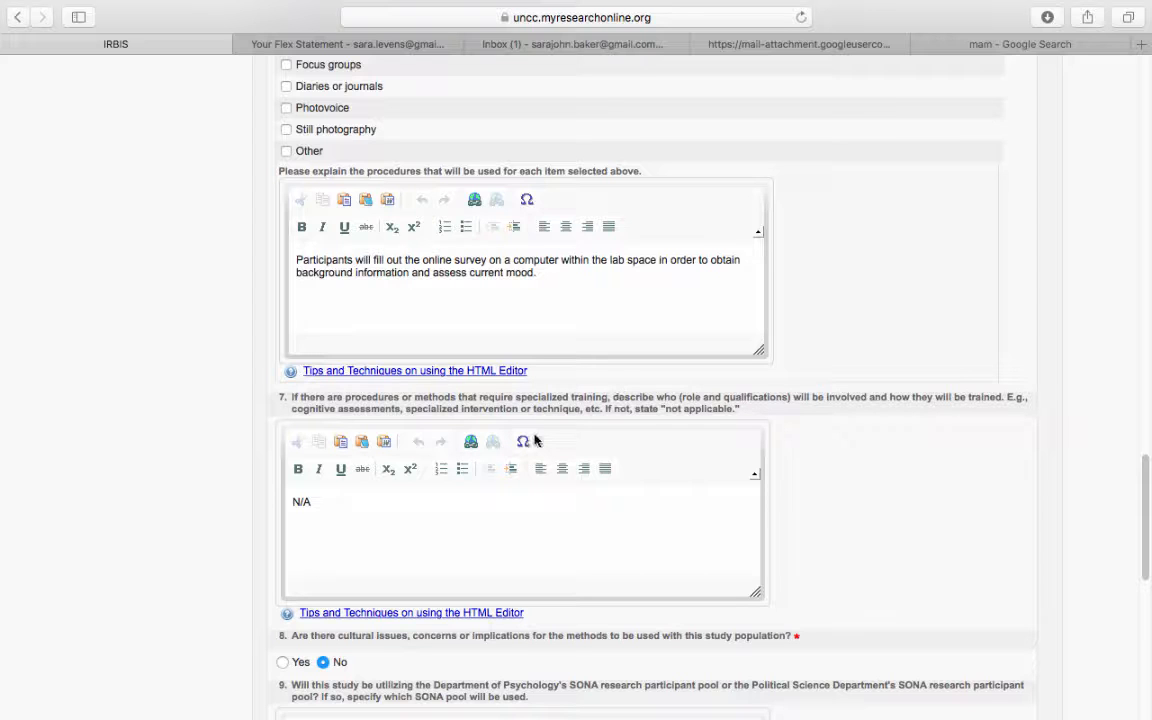
pyautogui.scroll(-5, 545, 548)
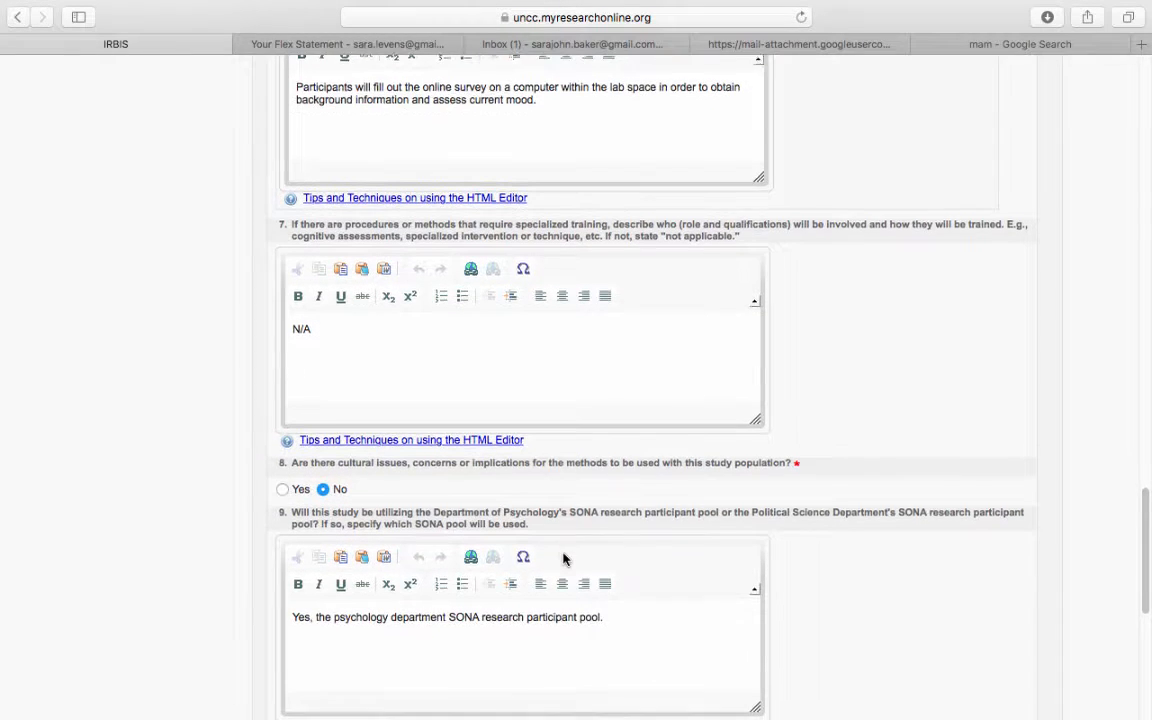
pyautogui.scroll(-2, 566, 555)
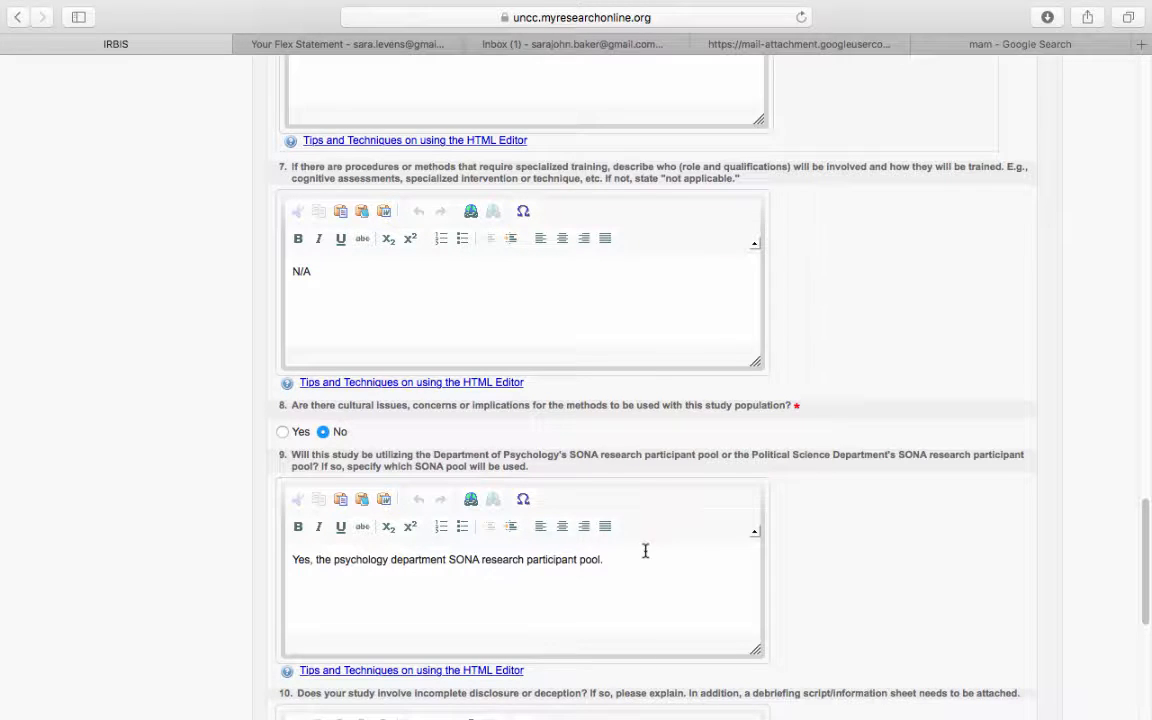
pyautogui.scroll(-1, 645, 550)
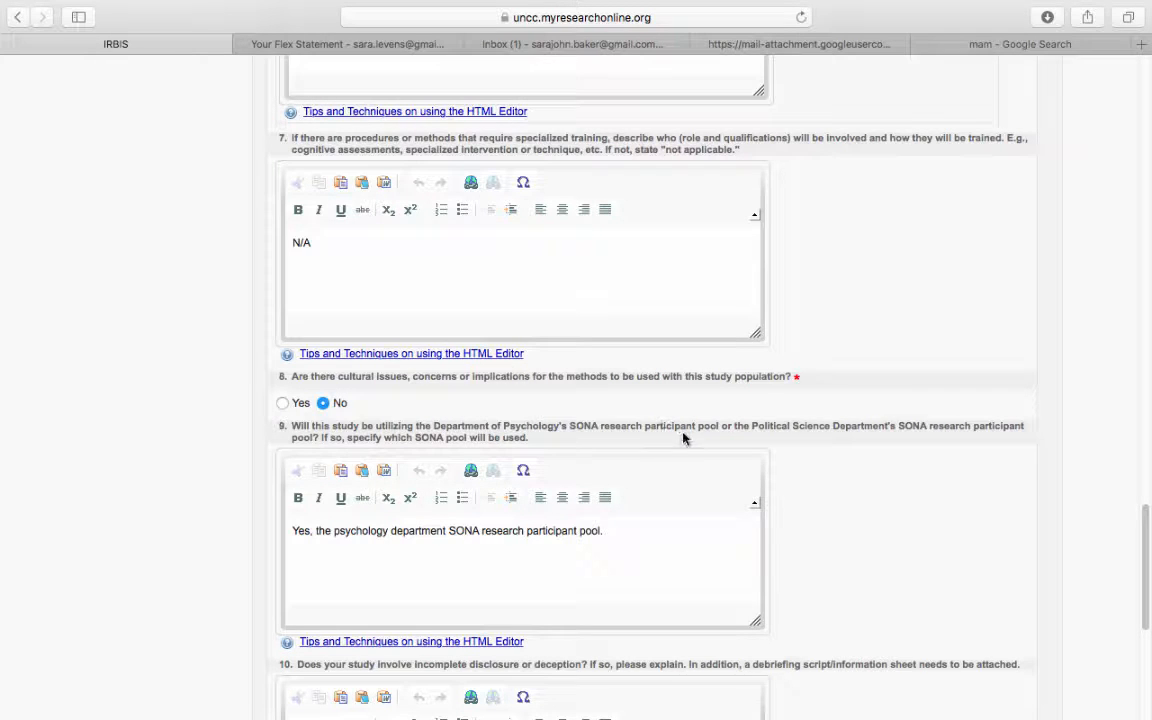
pyautogui.scroll(-5, 636, 535)
pyautogui.scroll(-3, 636, 539)
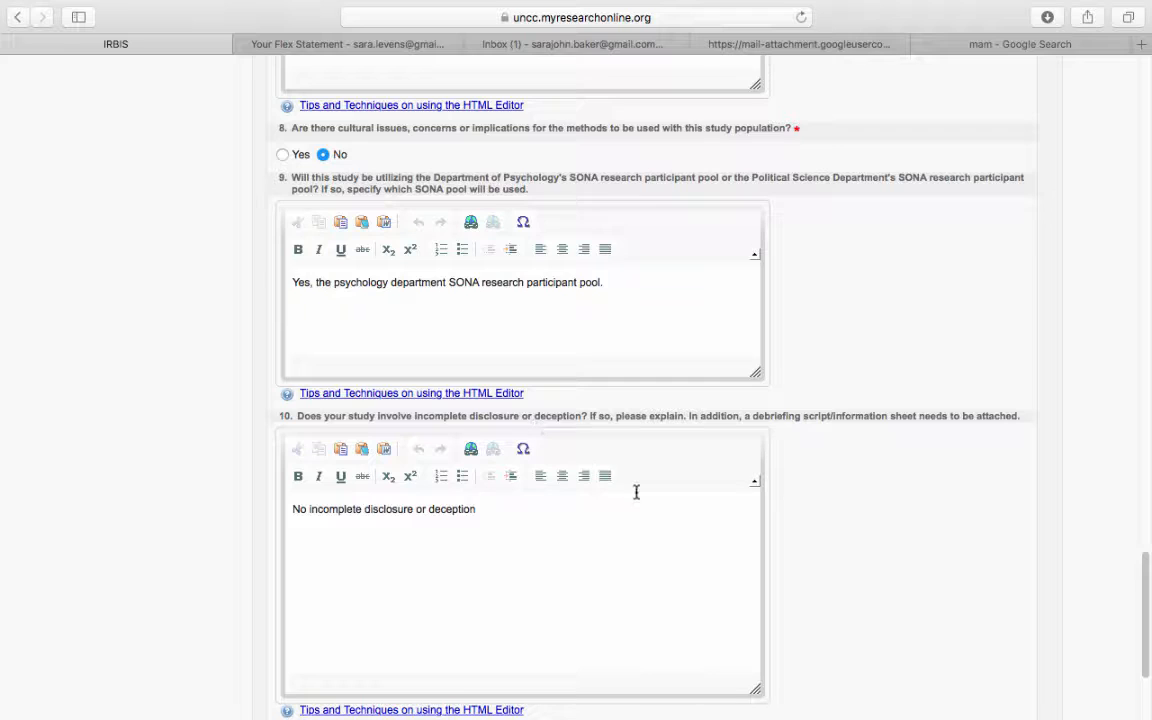
pyautogui.scroll(-2, 586, 500)
pyautogui.scroll(-3, 587, 532)
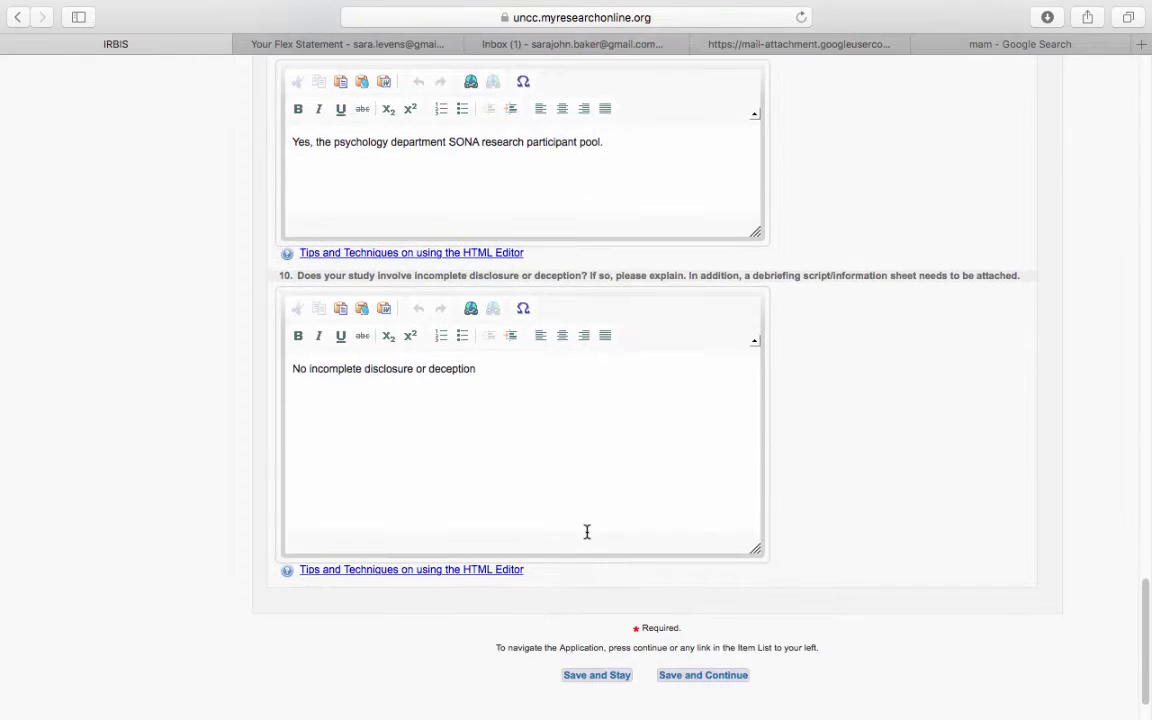
pyautogui.click(696, 678)
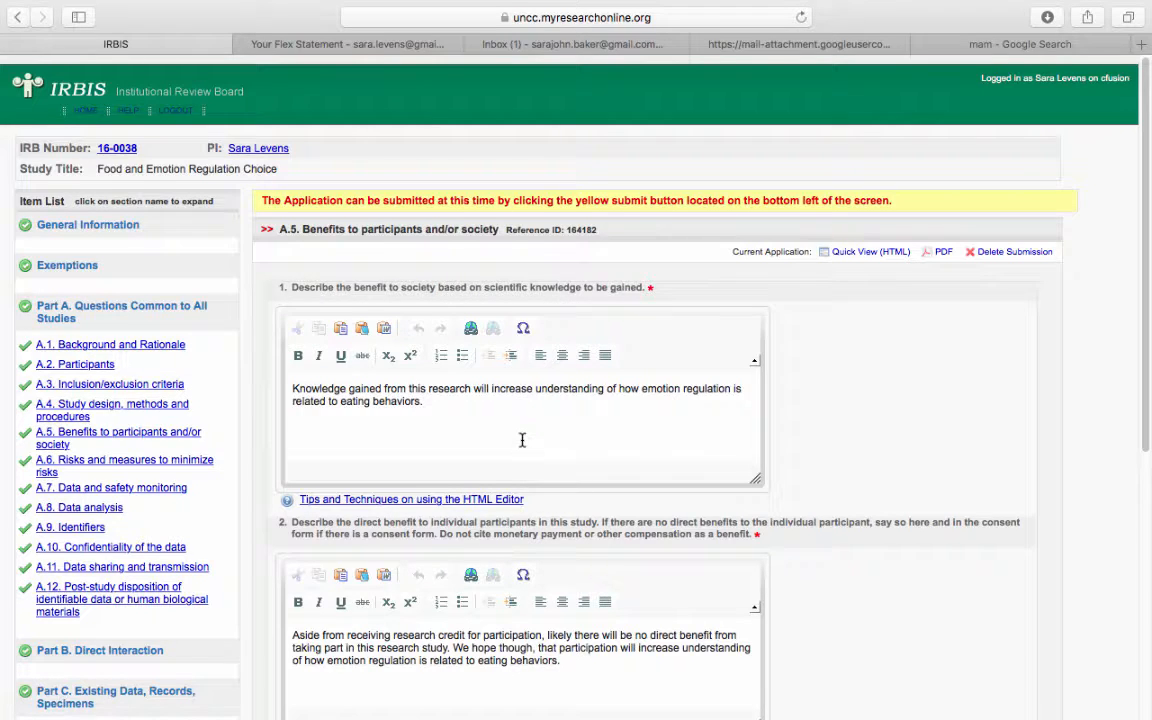
# - Review A.5's benefits to society and to individual participants, and save the section, continuing to A.6 Risks and measures to minimize risks
pyautogui.scroll(-1, 522, 439)
pyautogui.scroll(-1, 522, 439)
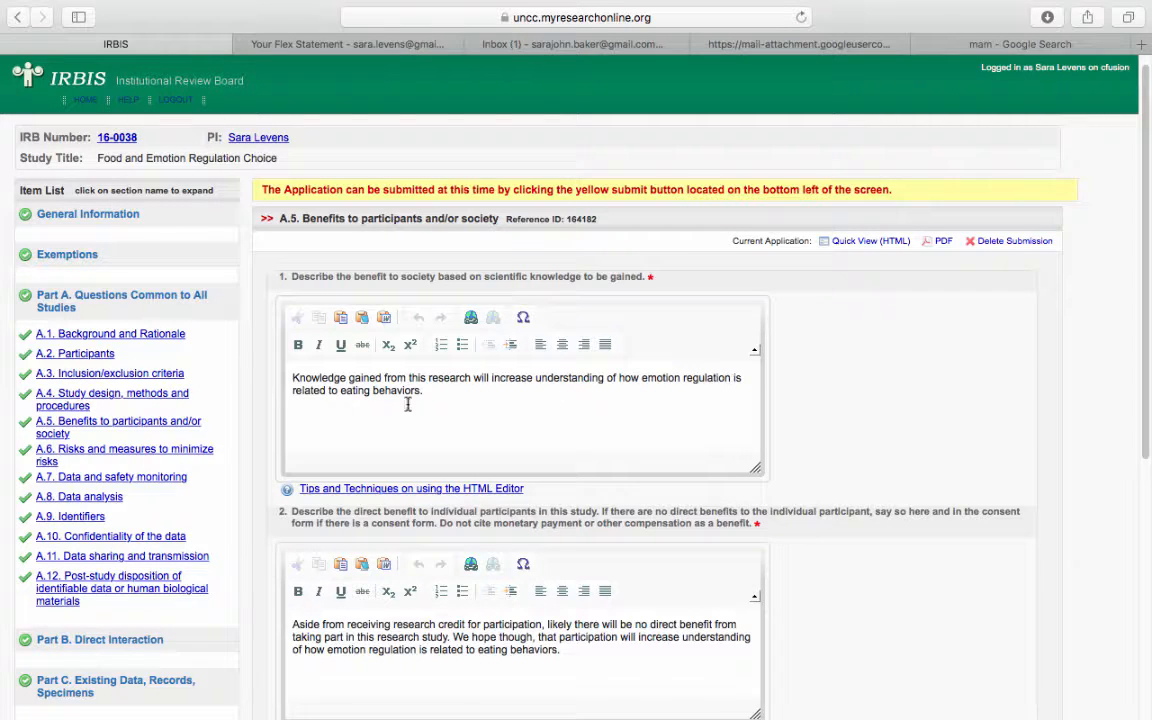
pyautogui.scroll(-2, 494, 410)
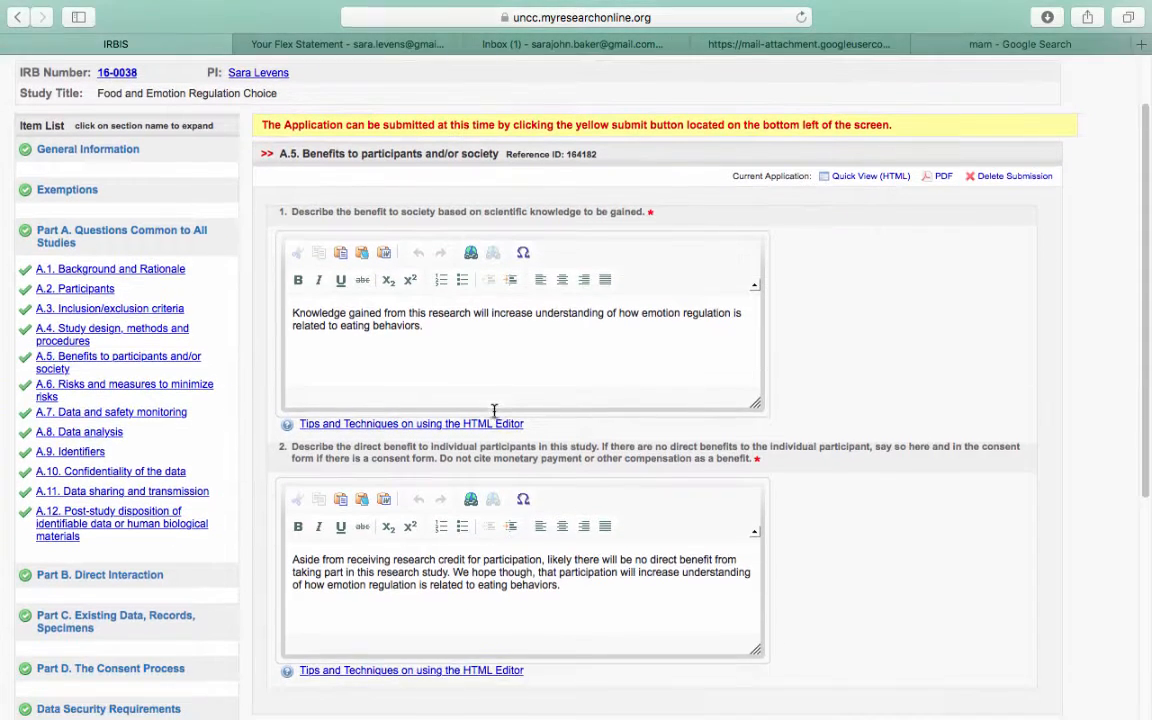
pyautogui.scroll(-2, 494, 416)
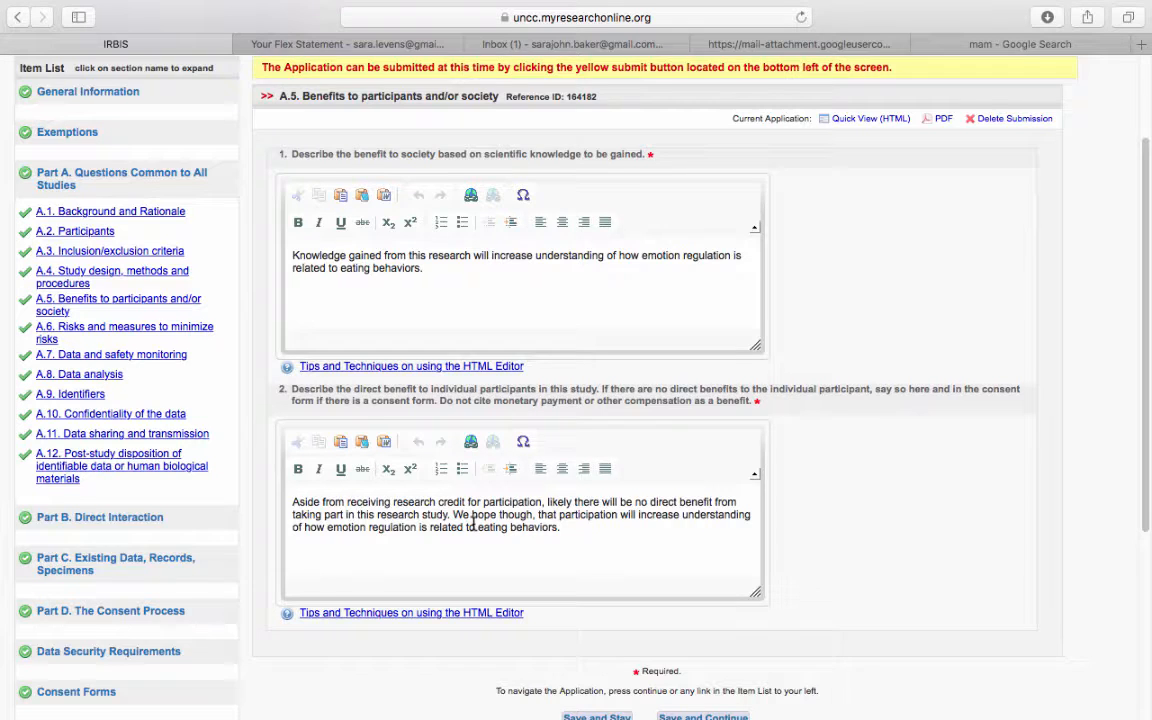
pyautogui.scroll(-1, 472, 500)
pyautogui.scroll(-1, 473, 525)
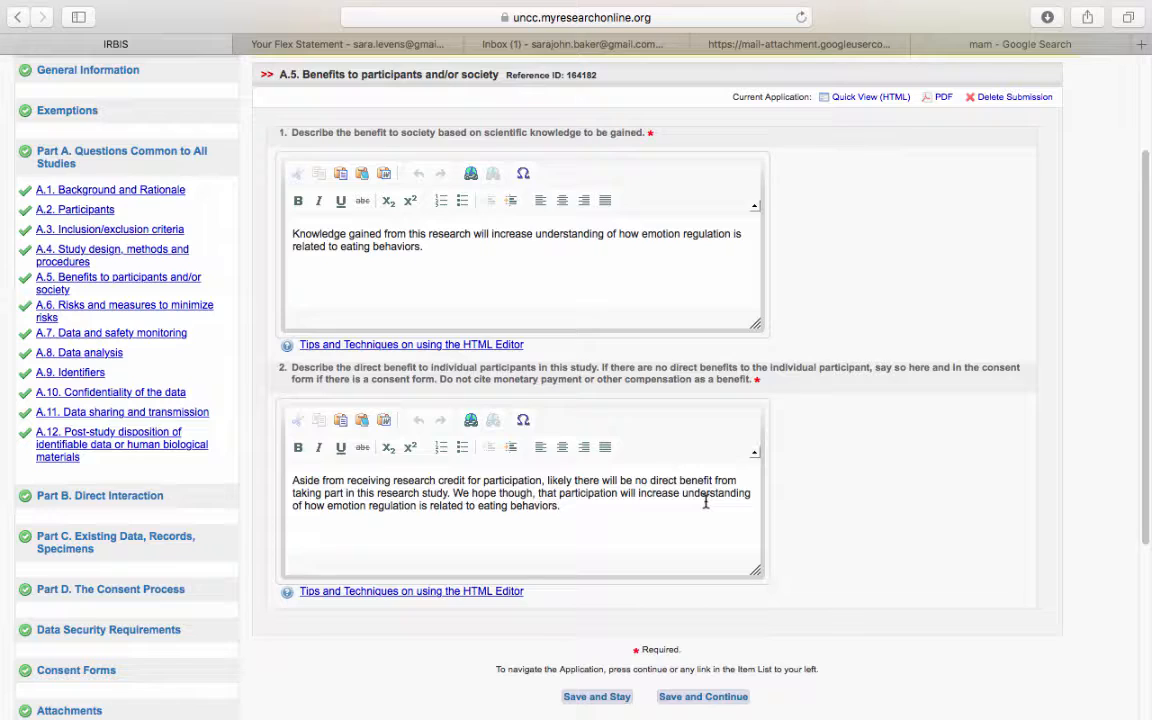
pyautogui.scroll(-2, 705, 503)
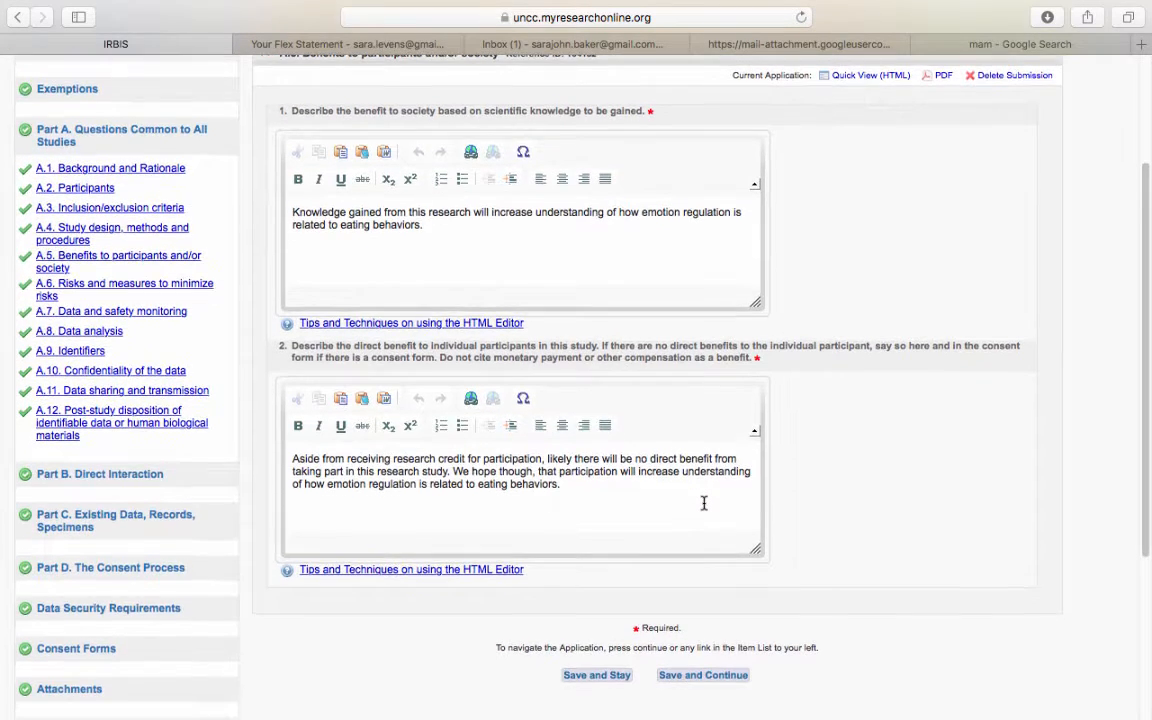
pyautogui.scroll(-5, 703, 505)
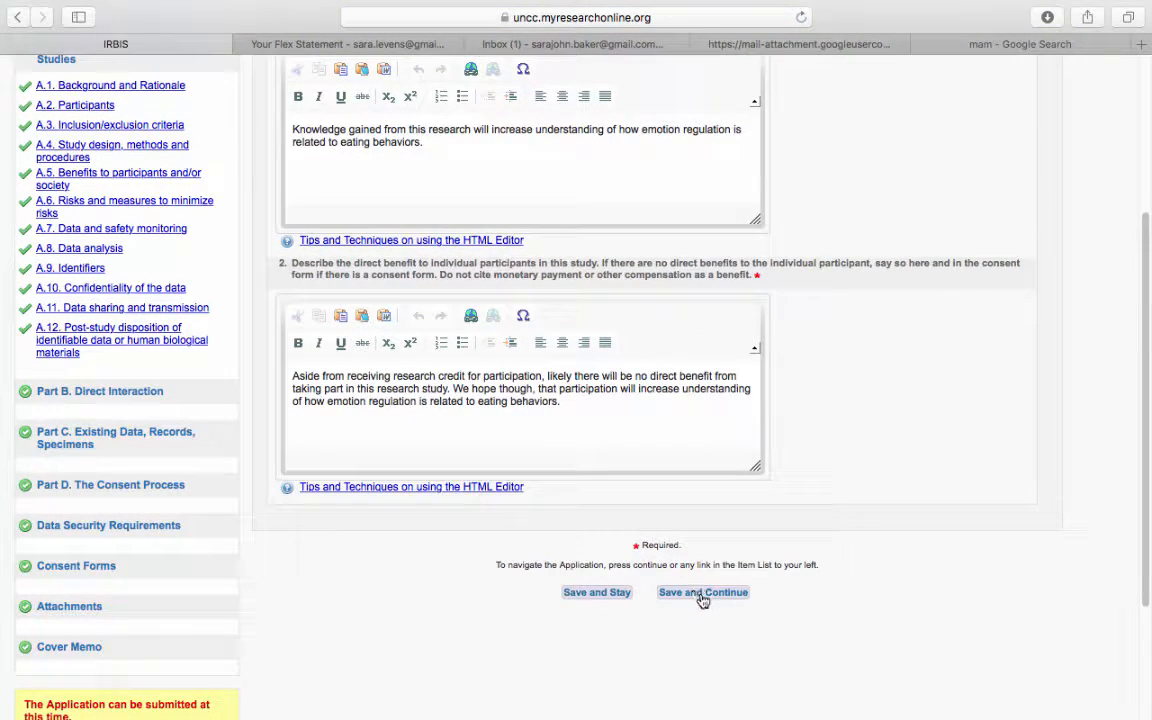
pyautogui.click(706, 594)
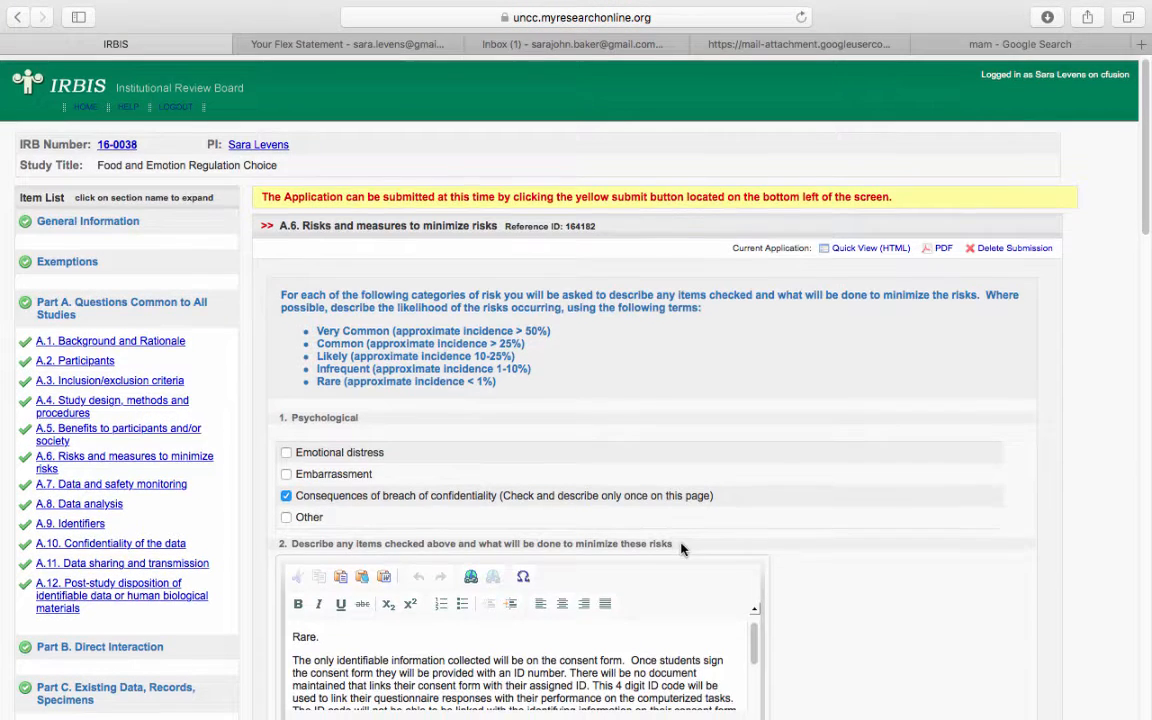
# - Review the psychological risk items in question 1 and enlarge question 2's answer box to show its full description
pyautogui.scroll(-5, 681, 548)
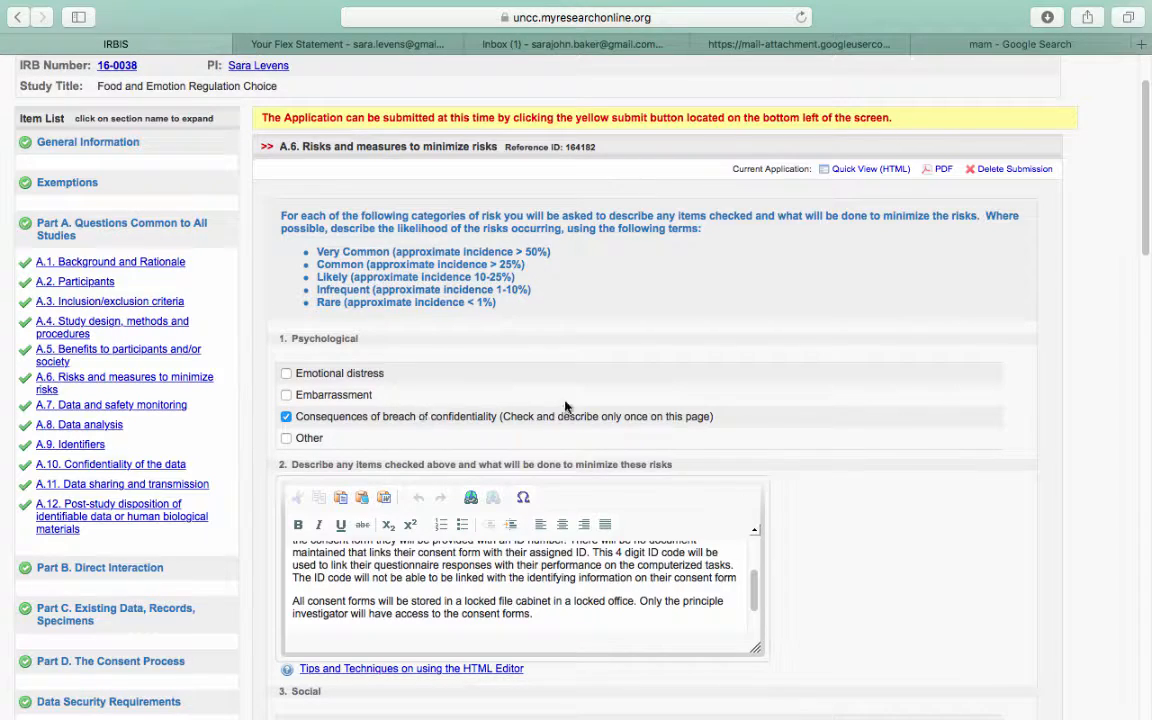
pyautogui.scroll(-5, 788, 401)
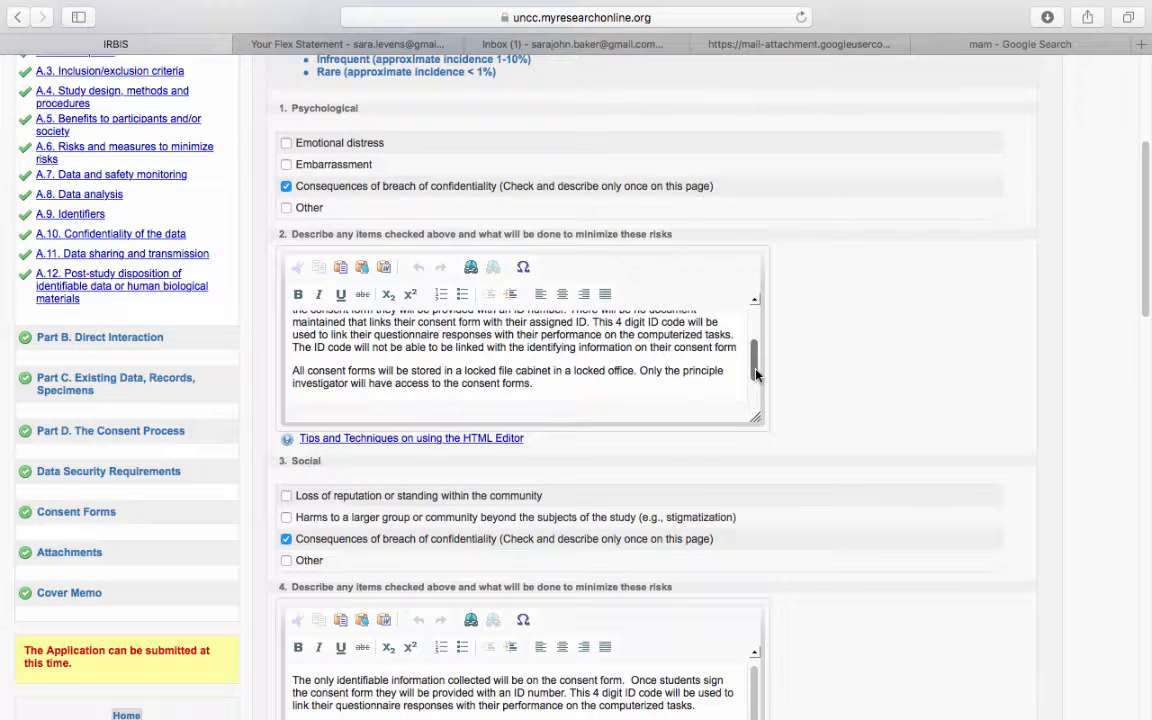
pyautogui.moveTo(755, 374); pyautogui.dragTo(753, 340)
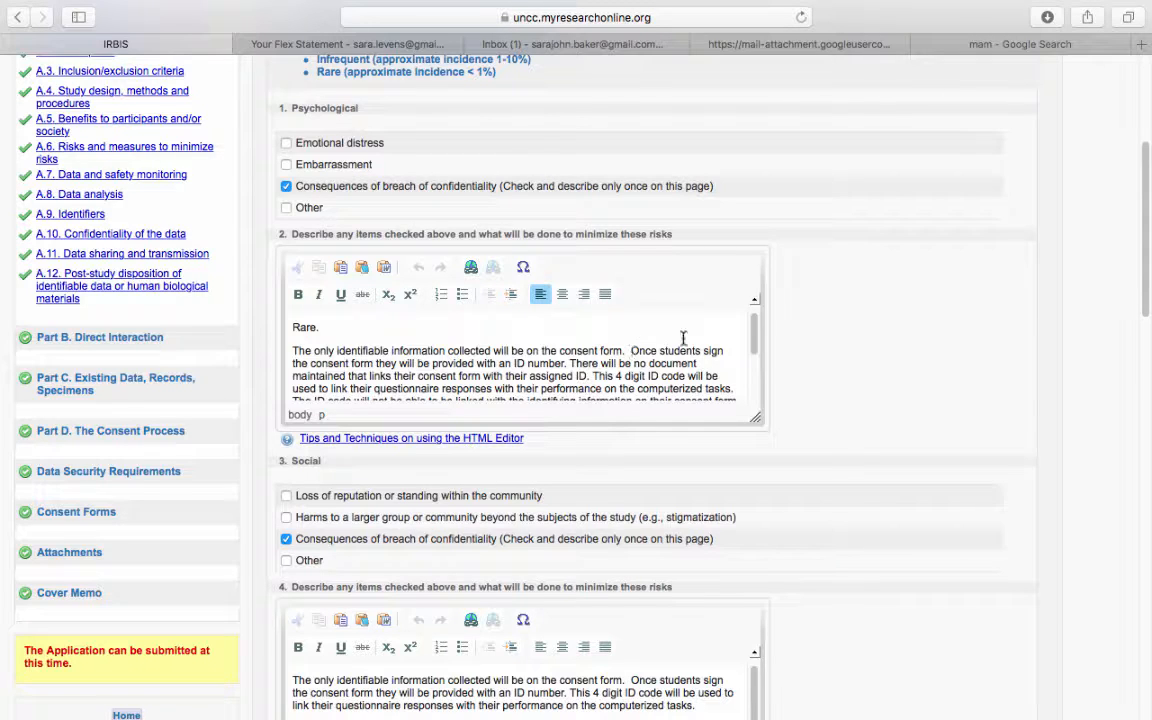
pyautogui.click(760, 424)
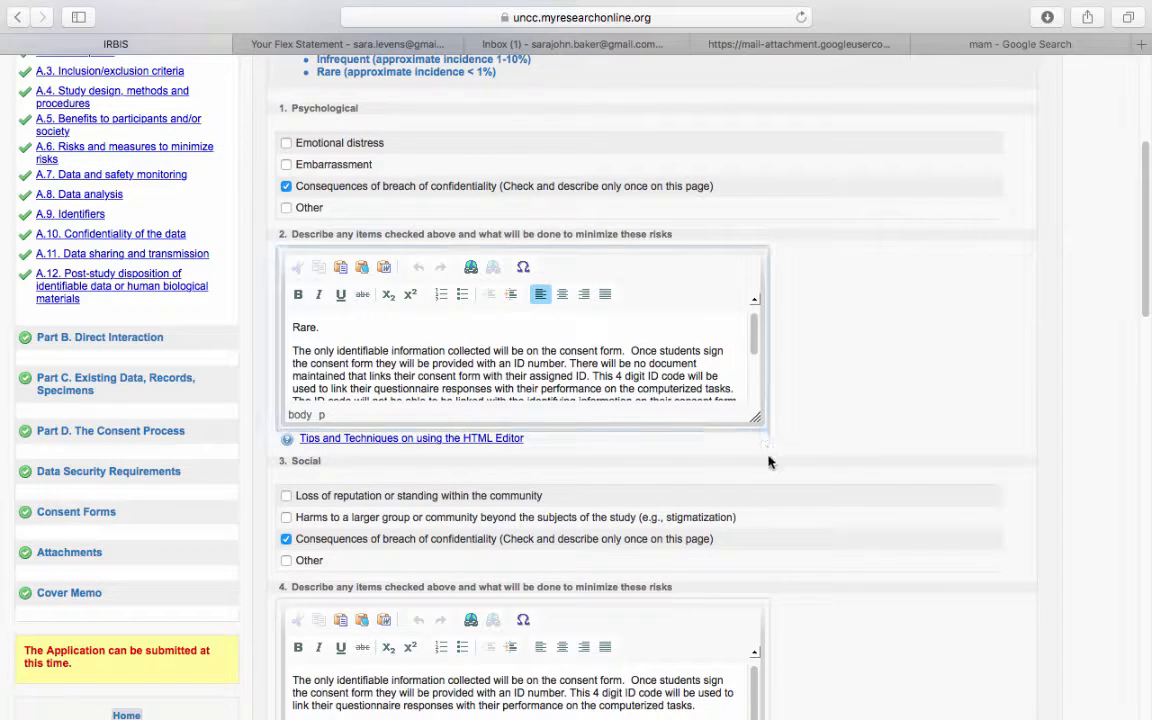
pyautogui.moveTo(758, 427); pyautogui.dragTo(803, 524)
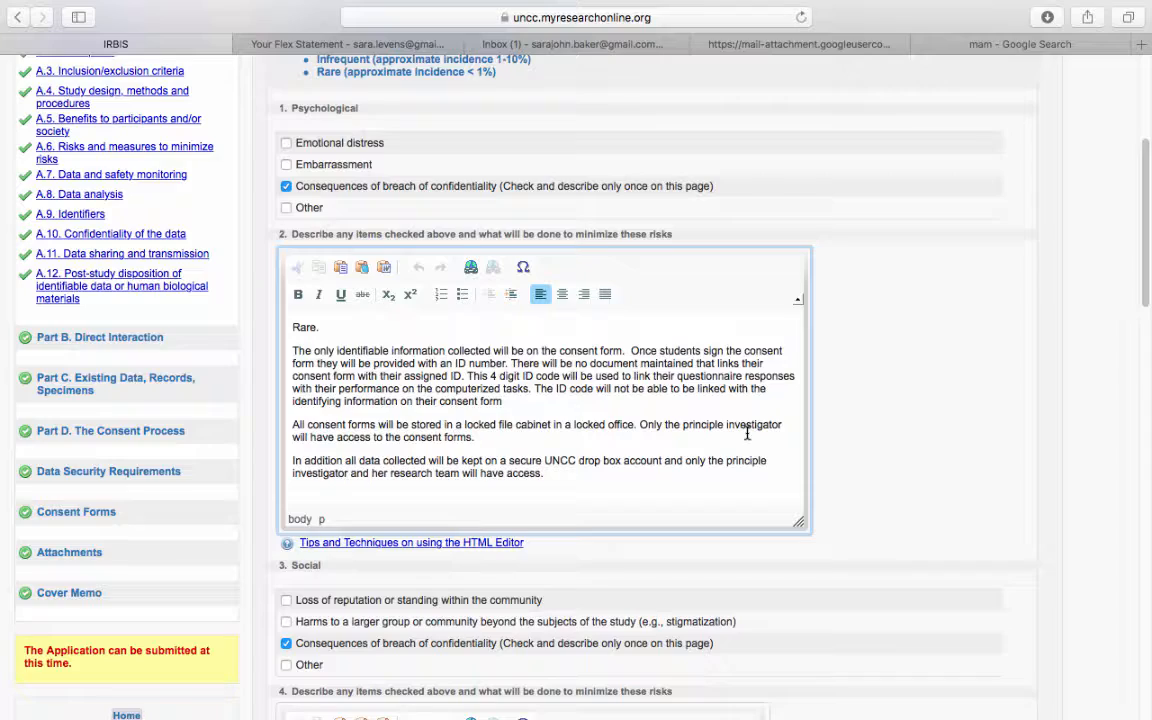
# - Add "Rare." as its own first line in question 4's social risk description and enlarge its answer box to show the full text
pyautogui.scroll(-3, 746, 432)
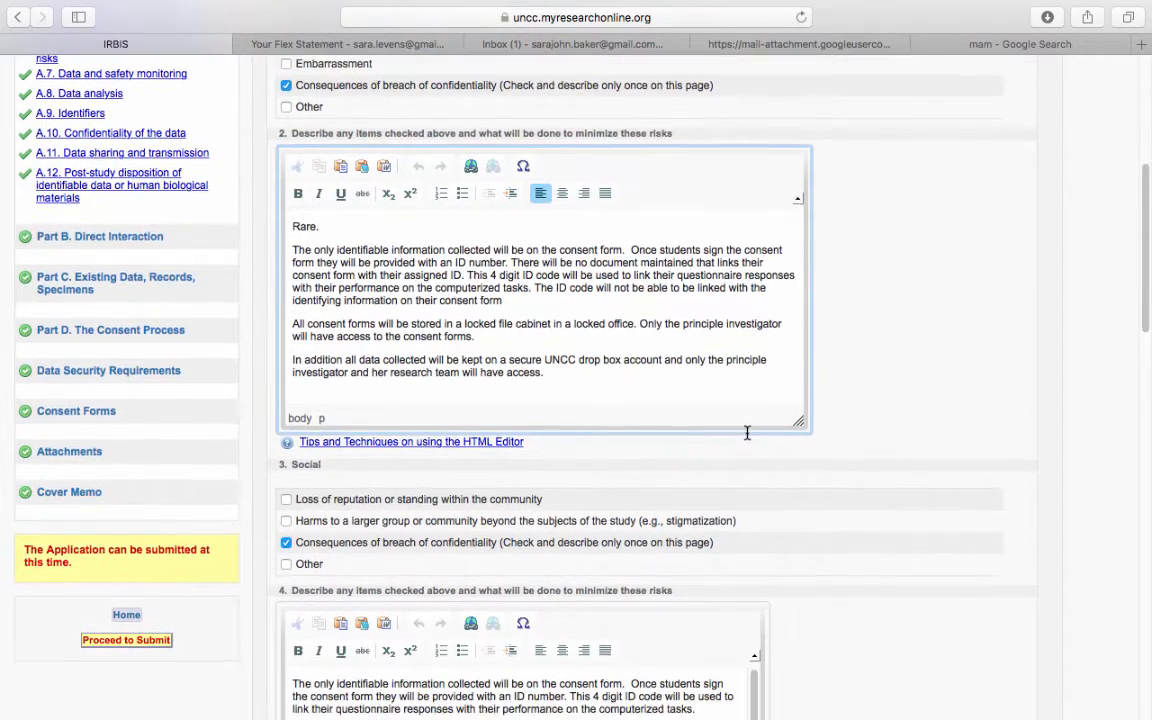
pyautogui.scroll(-3, 746, 432)
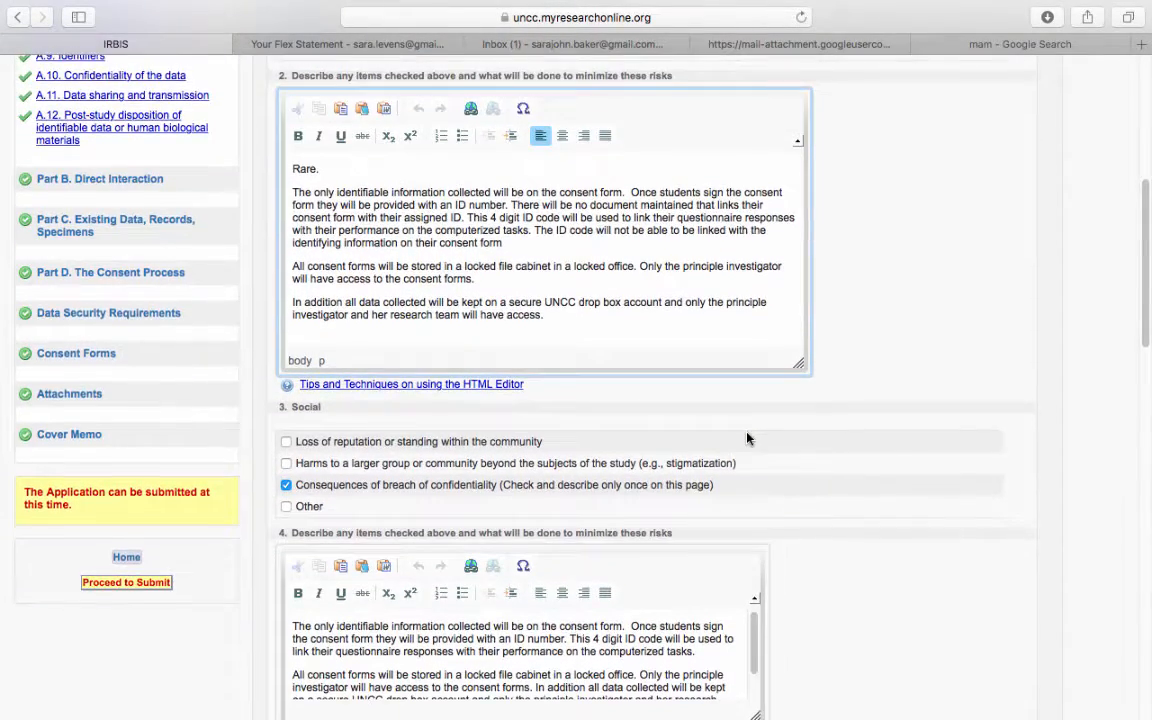
pyautogui.scroll(-4, 566, 404)
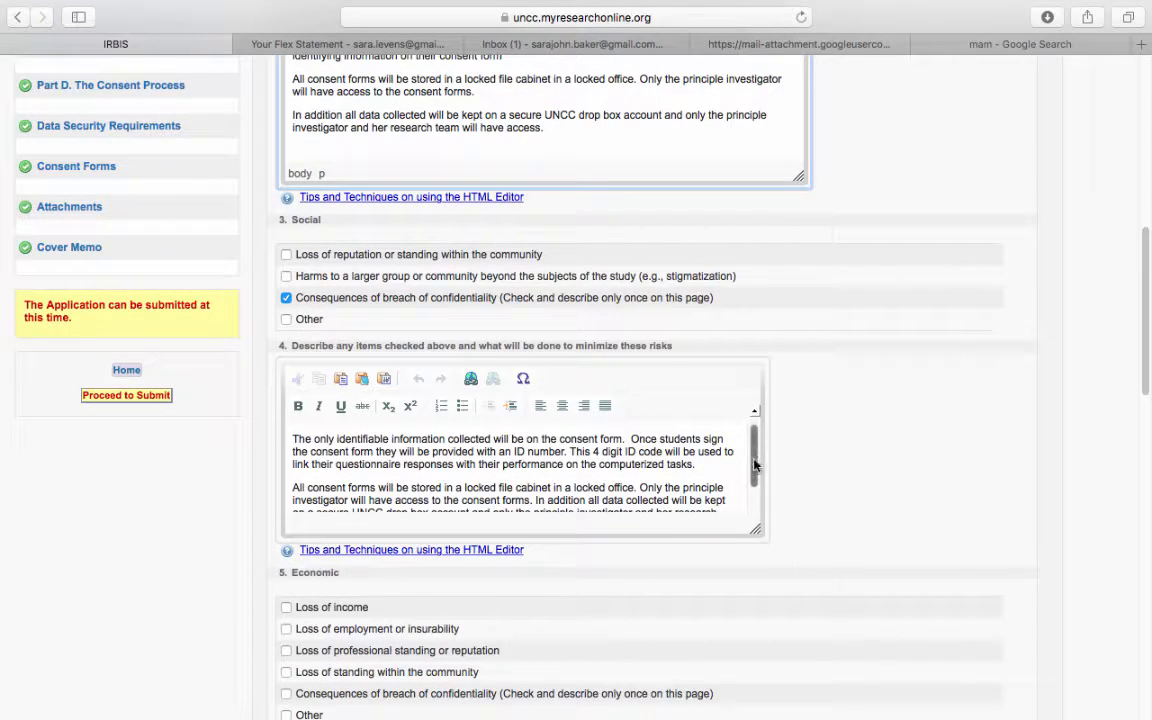
pyautogui.click(477, 455)
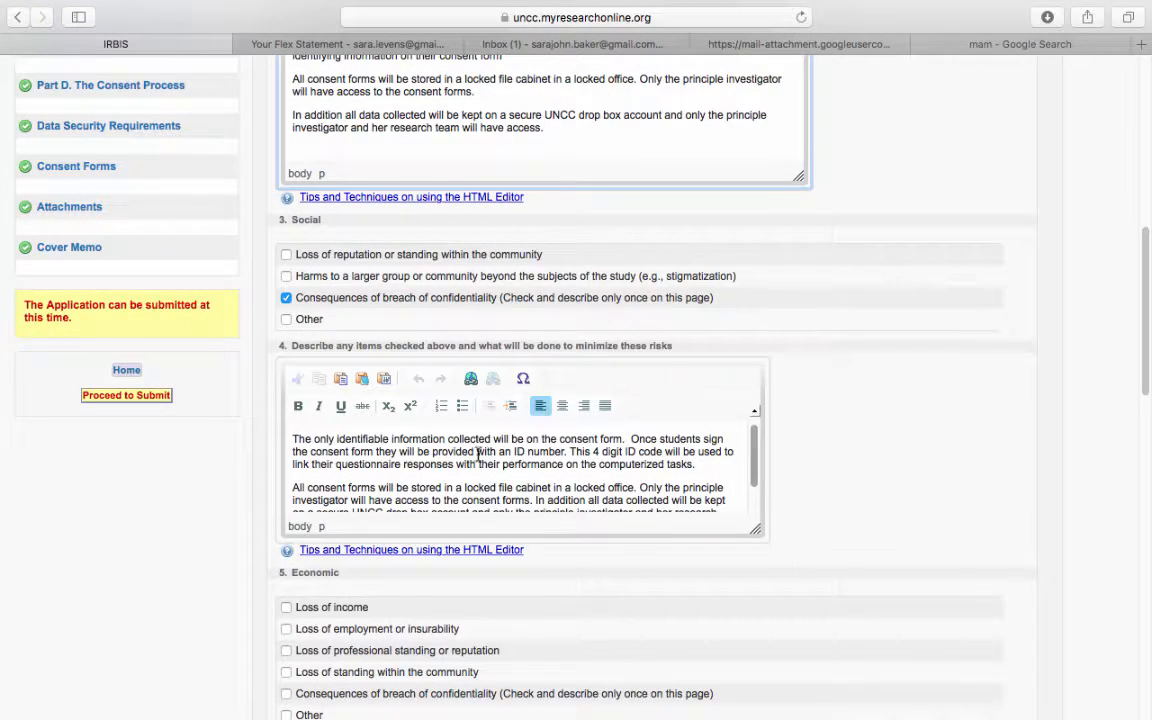
pyautogui.click(291, 439)
pyautogui.write('Rire')
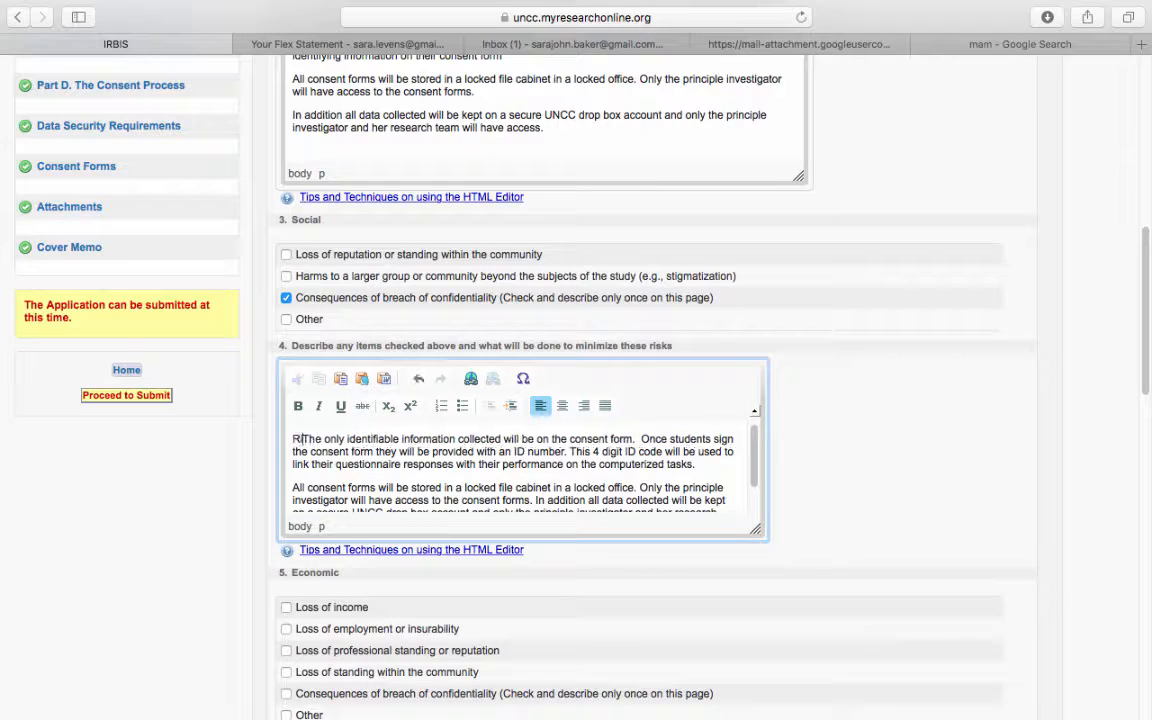
pyautogui.write('.')
pyautogui.press('Return')
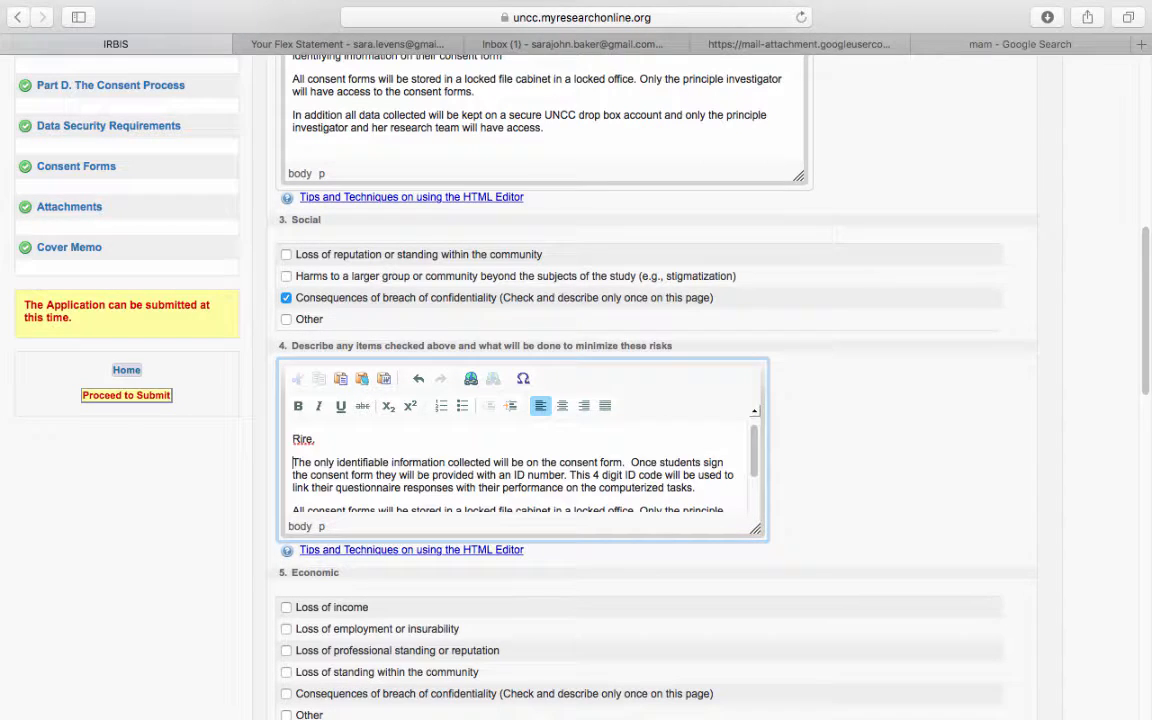
pyautogui.click(305, 435)
pyautogui.press('BackSpace')
pyautogui.write('a')
pyautogui.scroll(-2, 460, 440)
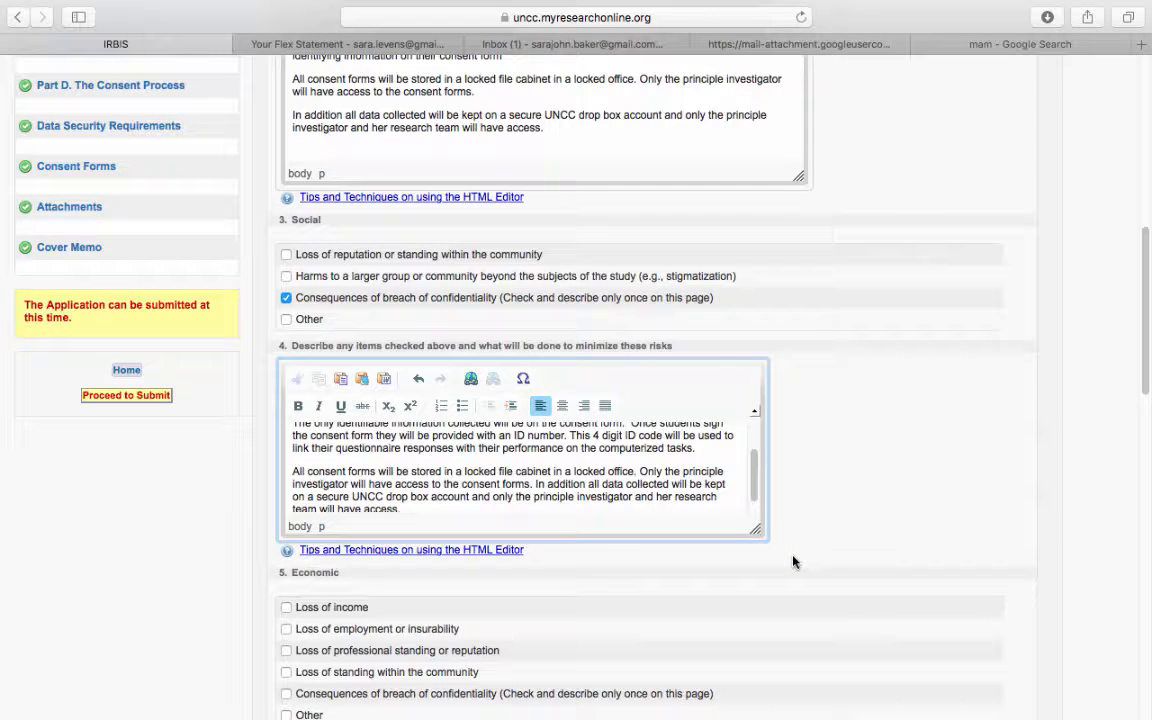
pyautogui.moveTo(756, 531); pyautogui.dragTo(812, 596)
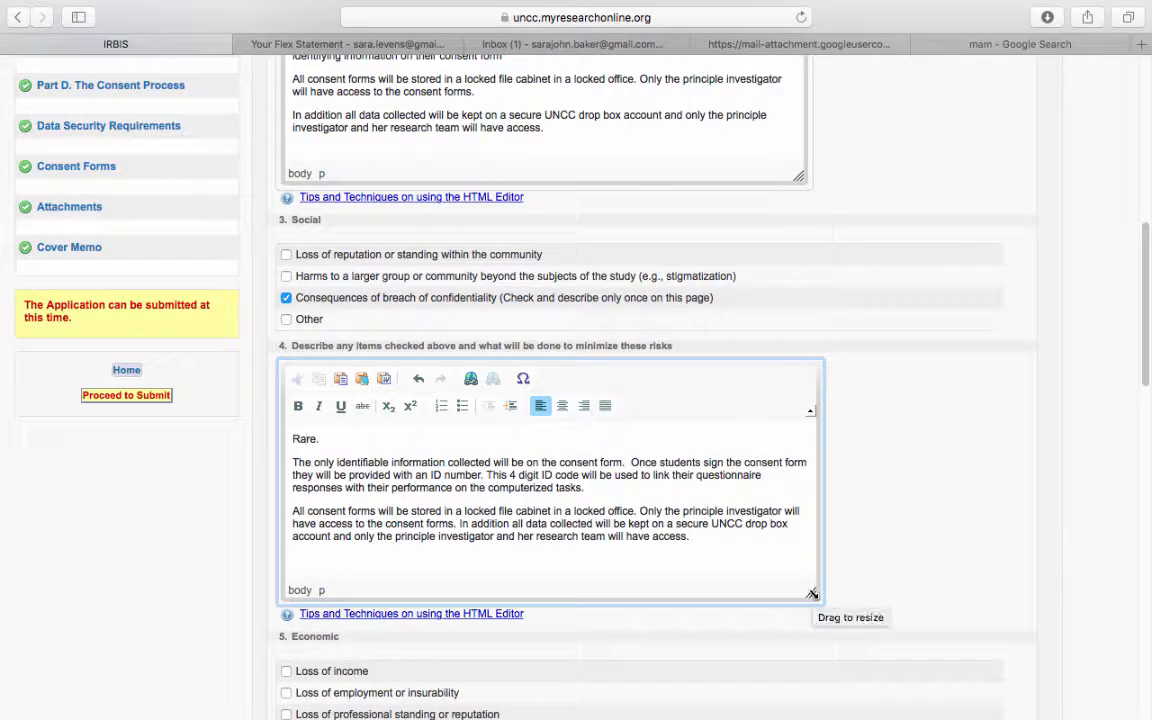
# - Review A.6's economic, legal, physical and referral questions, and save the section, continuing to A.7 Data and safety monitoring
pyautogui.scroll(-3, 629, 486)
pyautogui.scroll(-5, 629, 486)
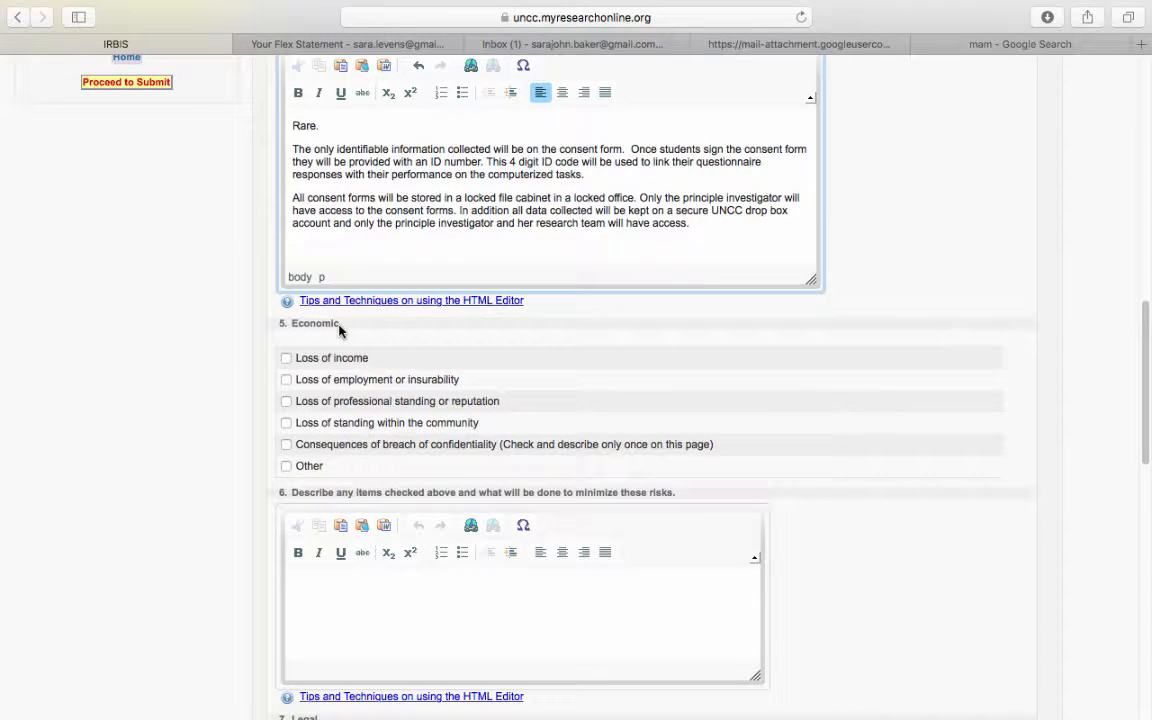
pyautogui.scroll(-3, 348, 412)
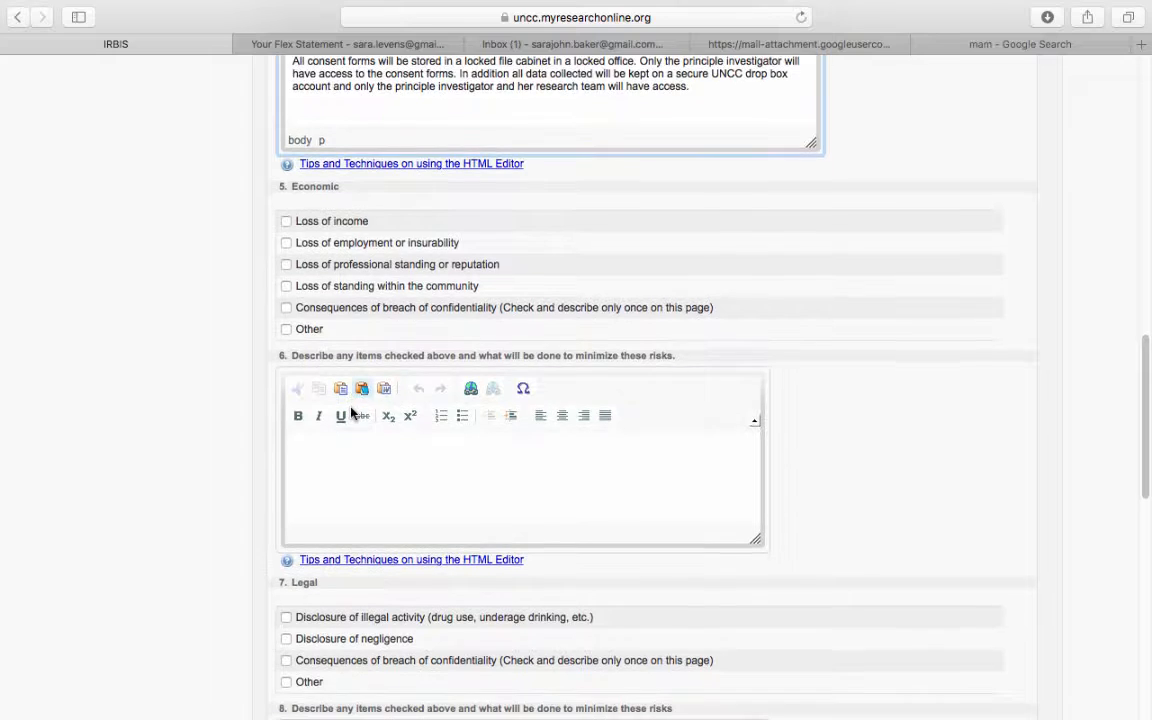
pyautogui.scroll(-7, 350, 412)
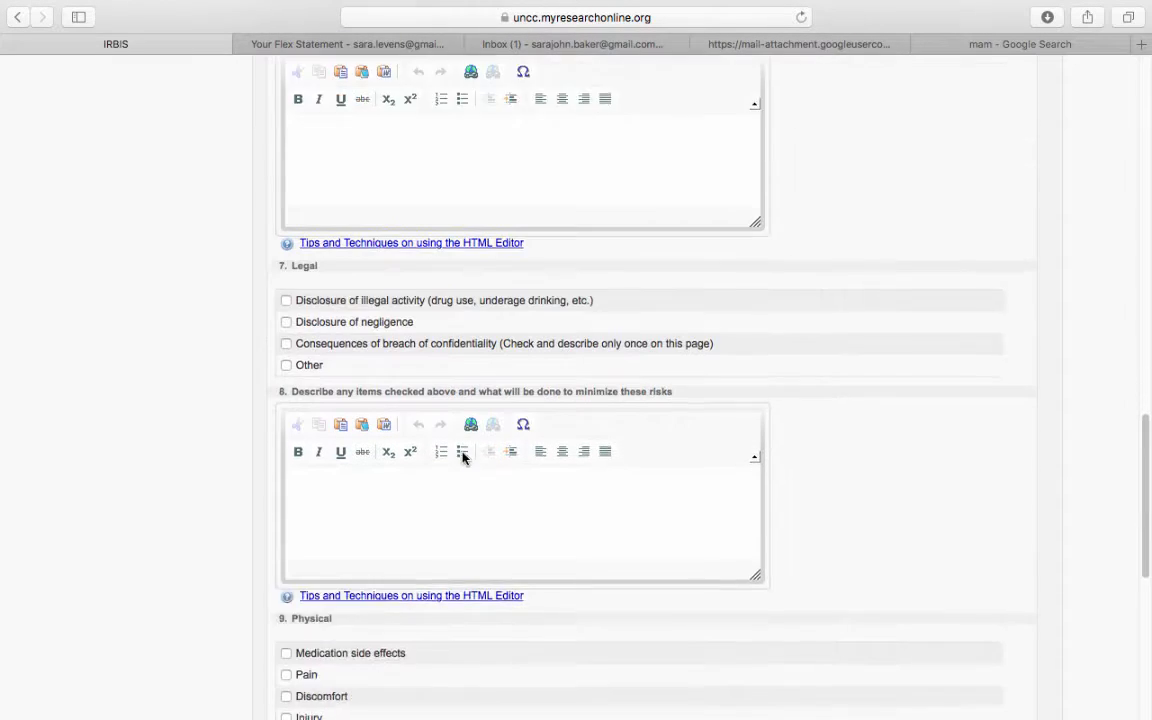
pyautogui.scroll(-8, 463, 455)
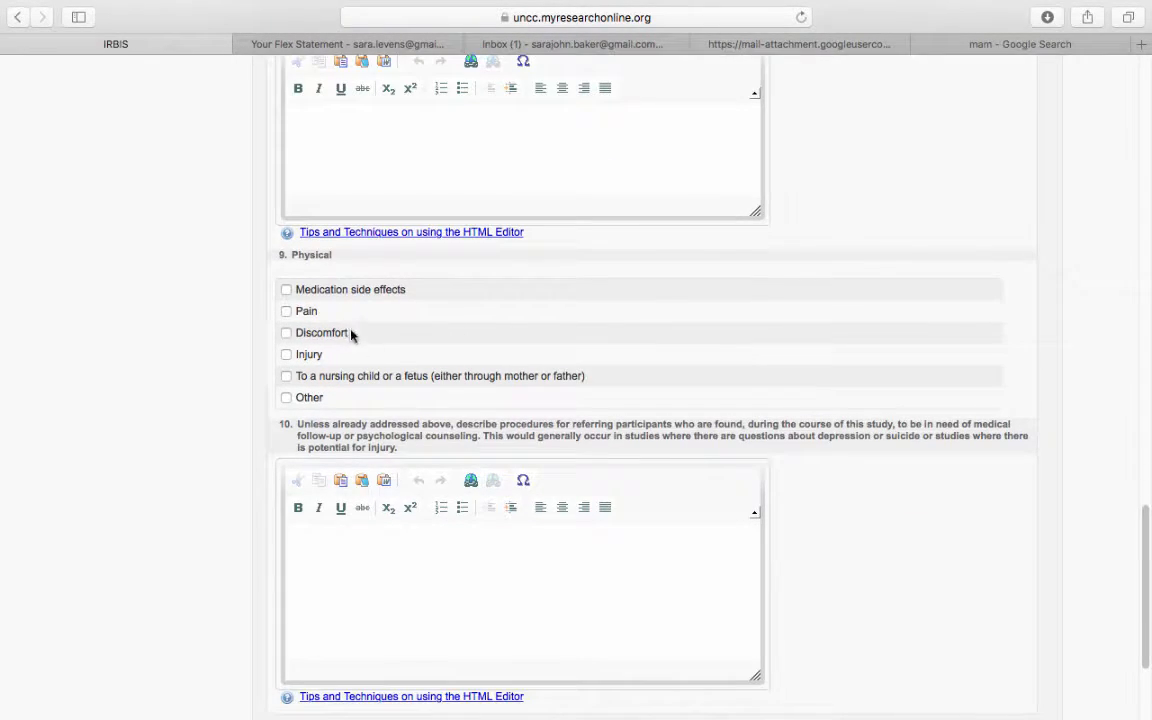
pyautogui.scroll(-4, 495, 475)
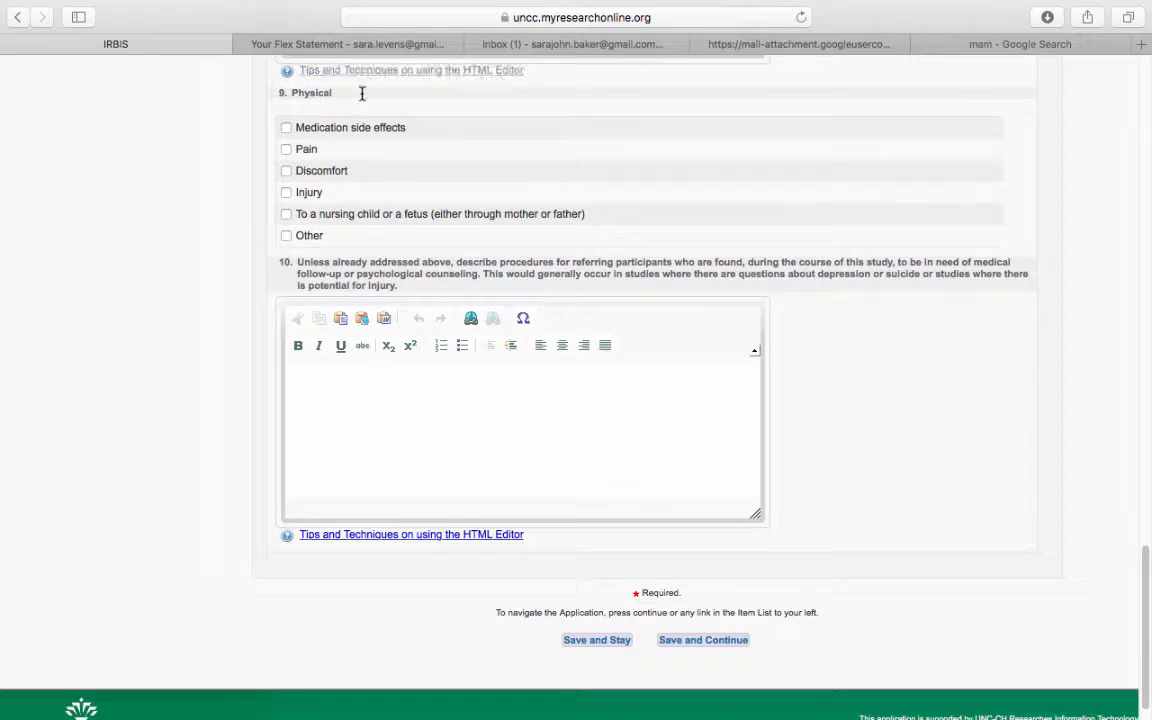
pyautogui.click(703, 640)
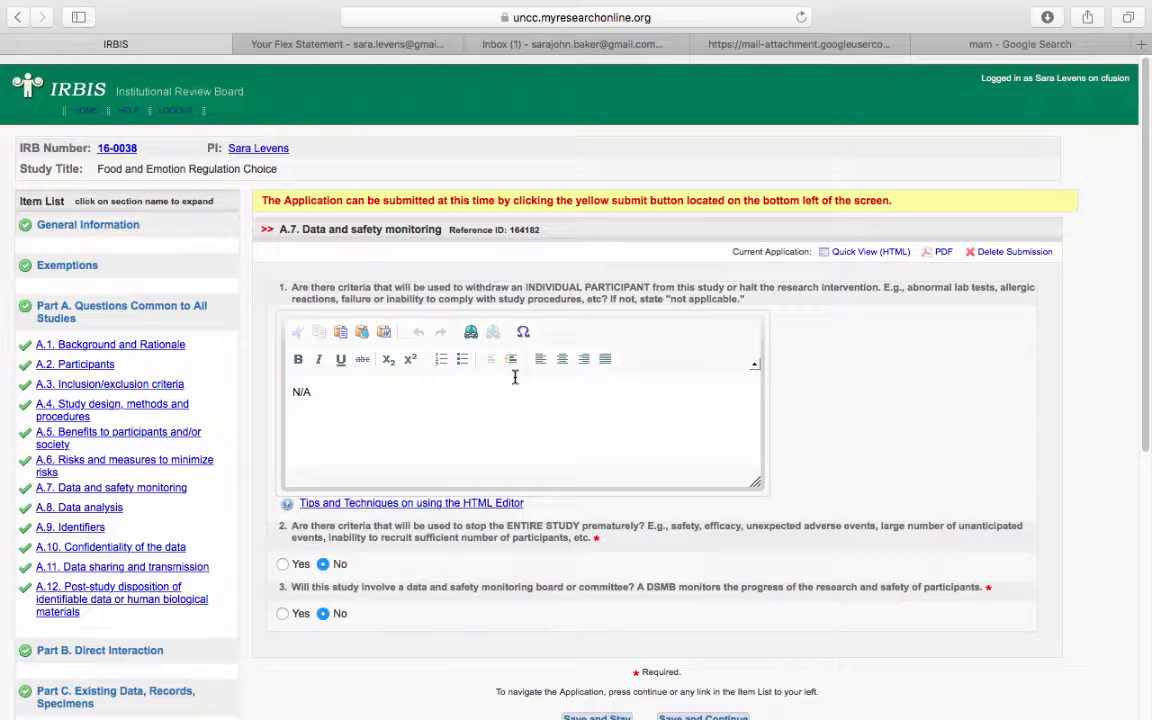
# - Review A.7's answers on participant withdrawal, early stopping and the monitoring board, and save the section, continuing to A.8 Data analysis
pyautogui.scroll(-3, 703, 600)
pyautogui.click(703, 597)
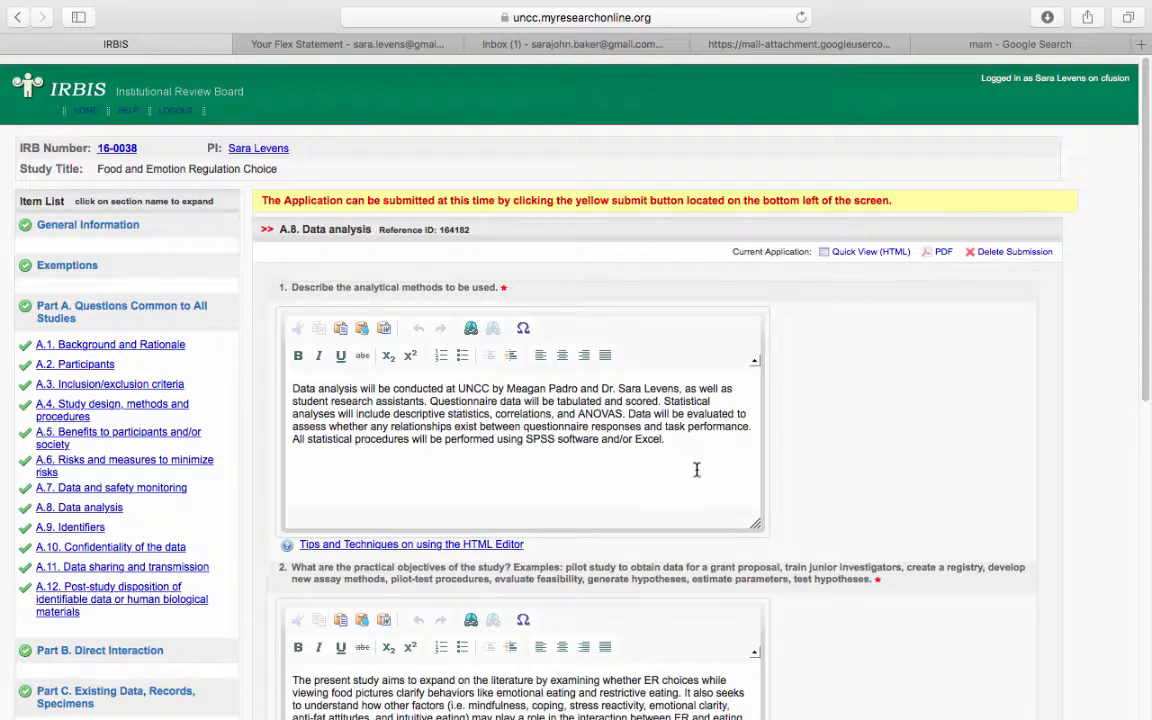
# - Review A.8's analytical methods, practical objectives and data management plans, and save the section, continuing to A.9 Identifiers
pyautogui.scroll(-2, 697, 470)
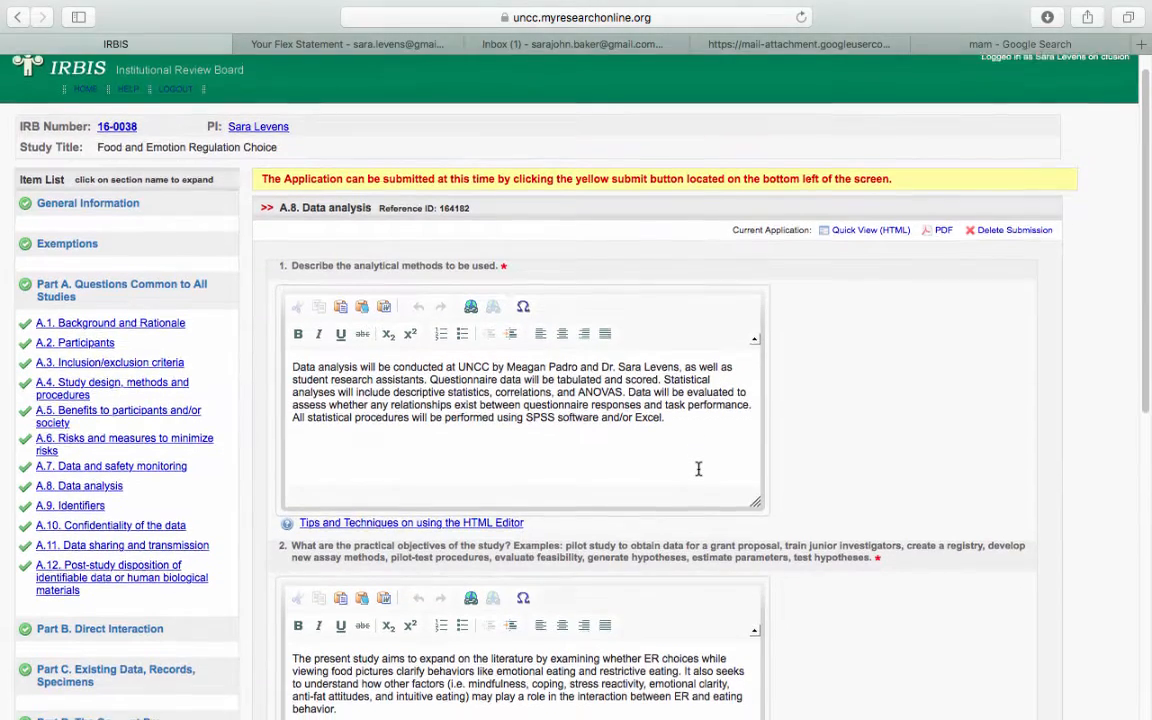
pyautogui.scroll(-1, 698, 469)
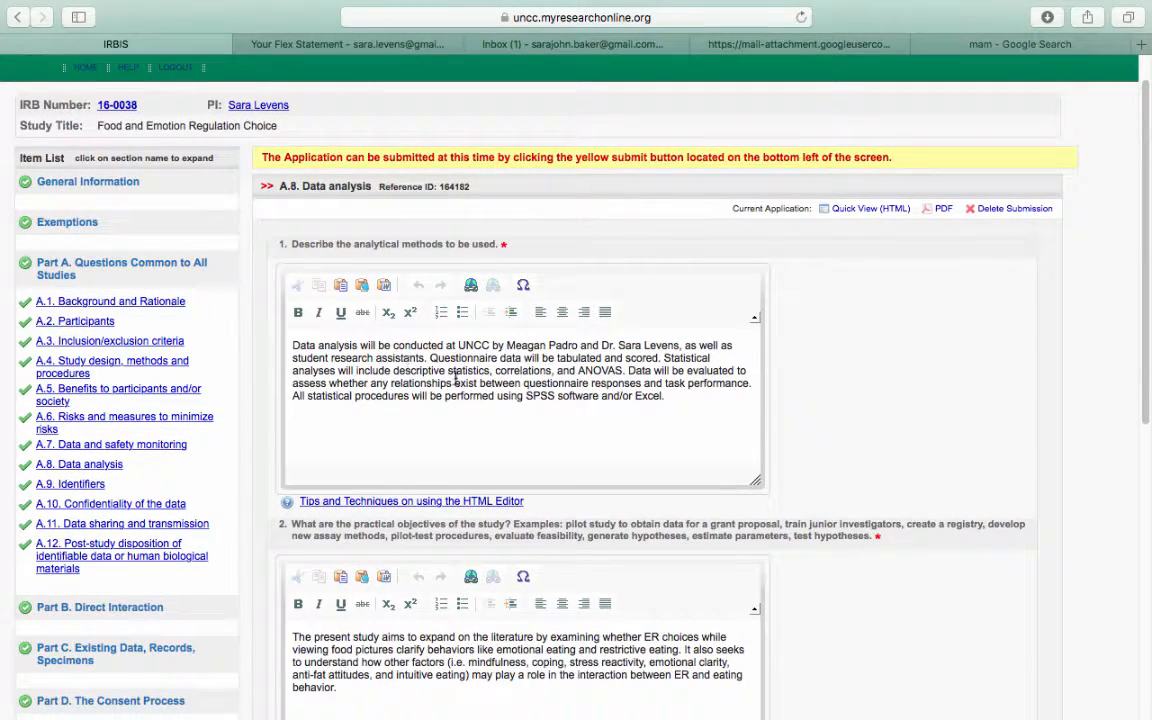
pyautogui.scroll(-2, 680, 447)
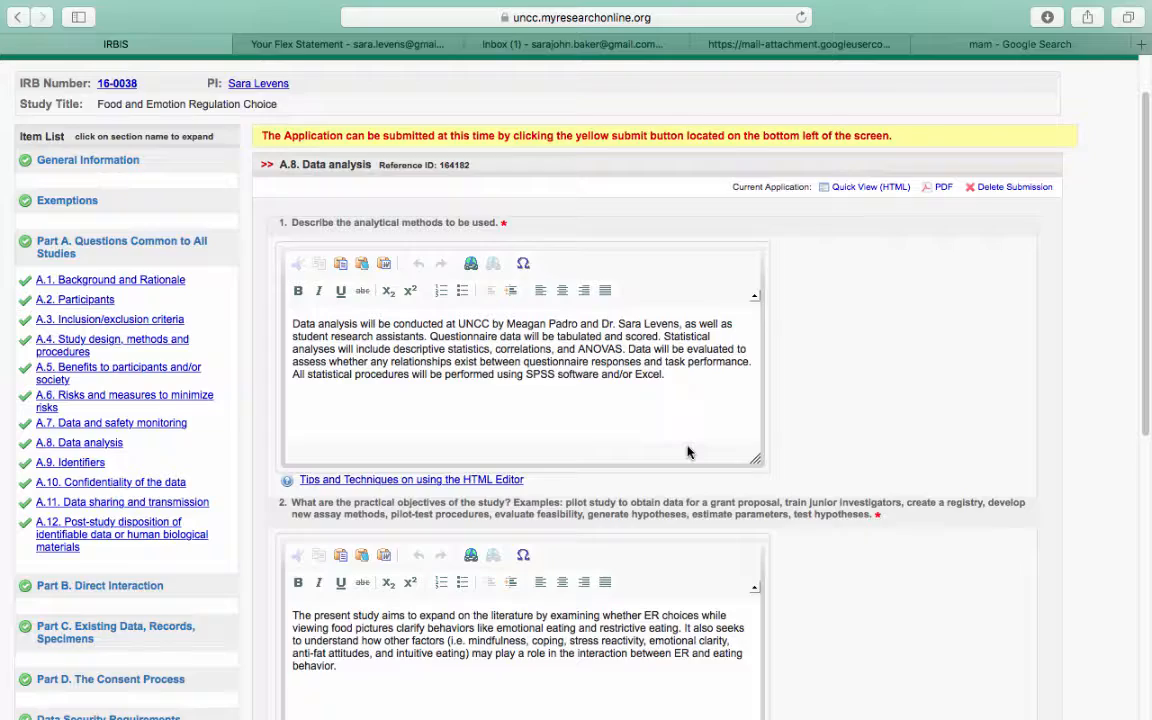
pyautogui.scroll(-4, 688, 453)
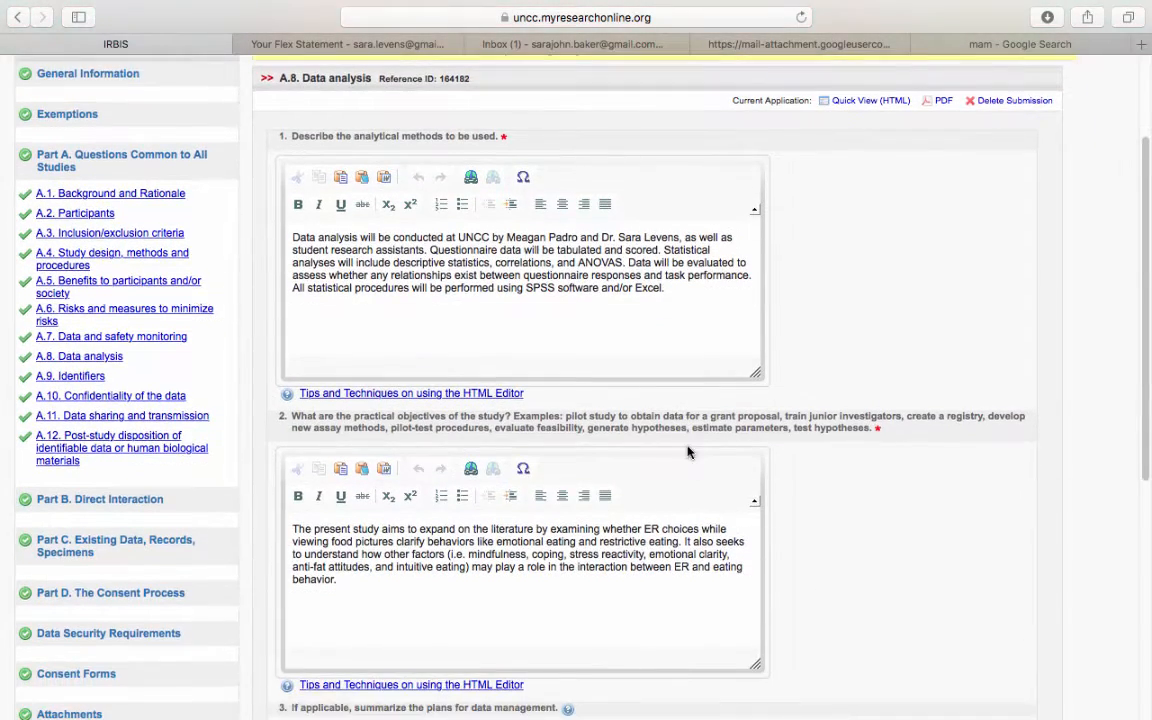
pyautogui.scroll(-5, 632, 550)
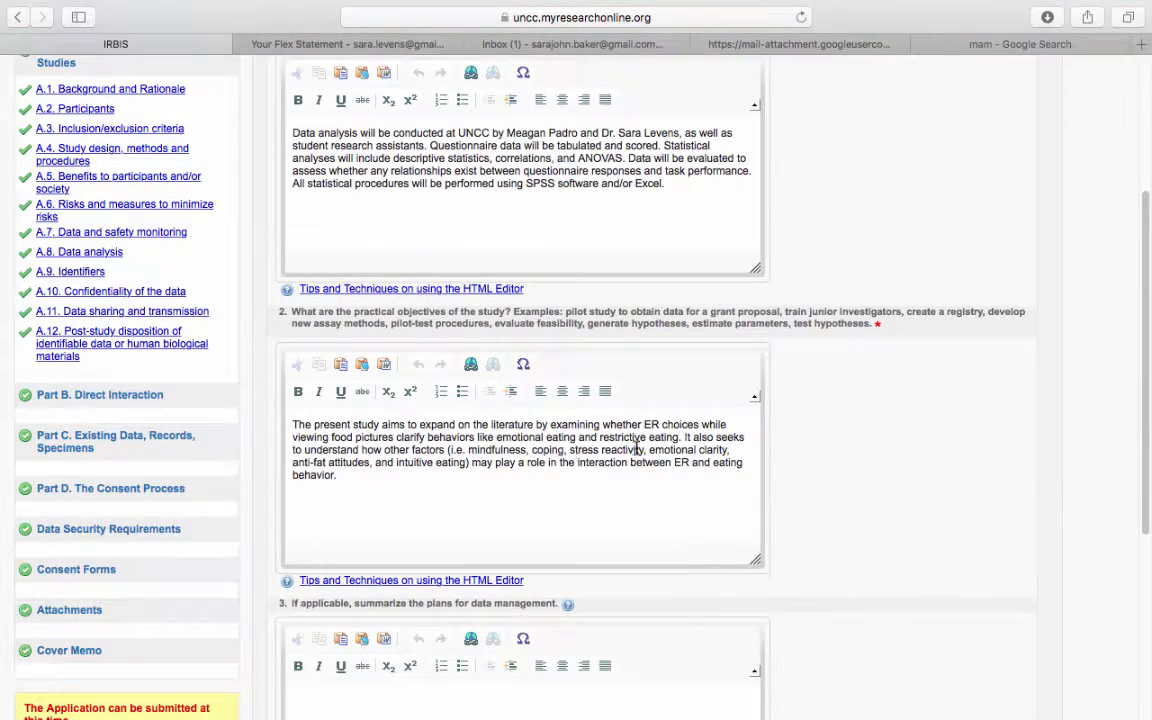
pyautogui.scroll(-3, 689, 474)
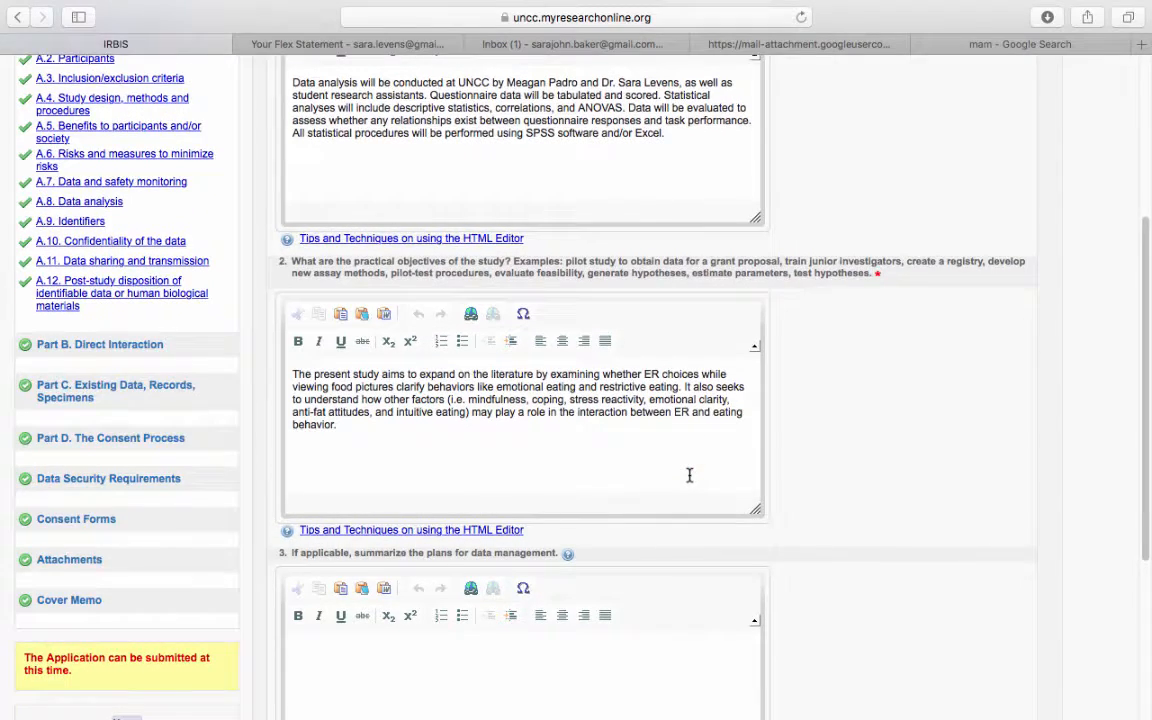
pyautogui.scroll(-5, 689, 476)
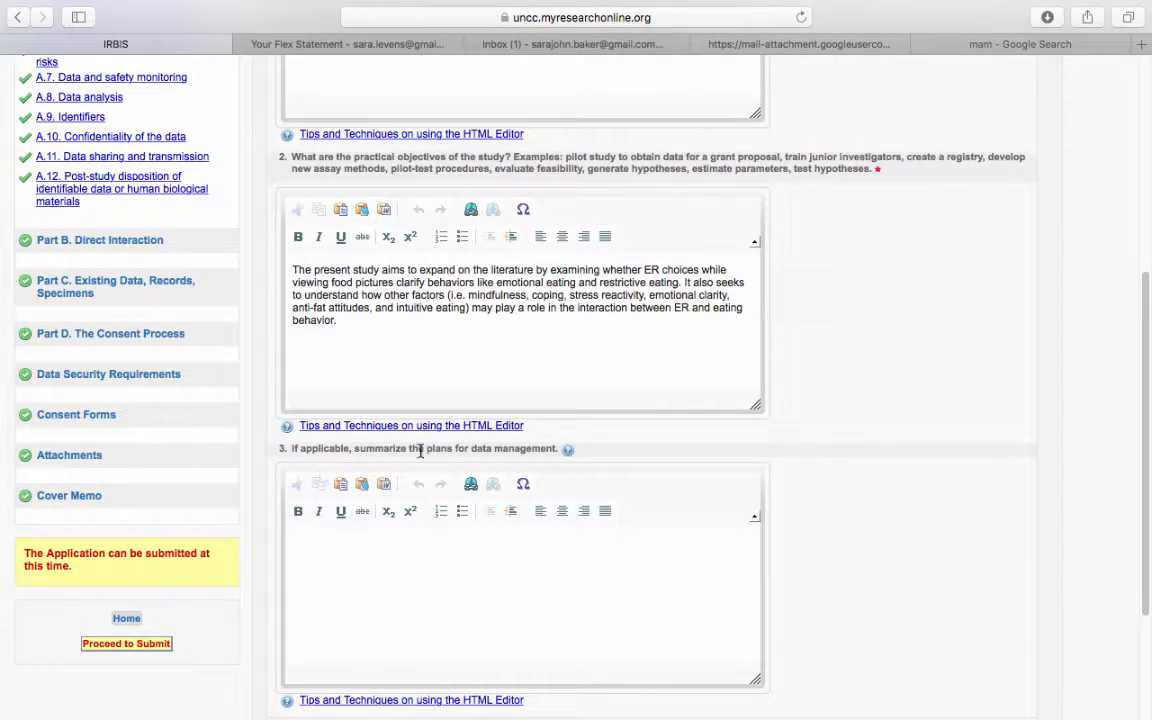
pyautogui.scroll(-4, 702, 591)
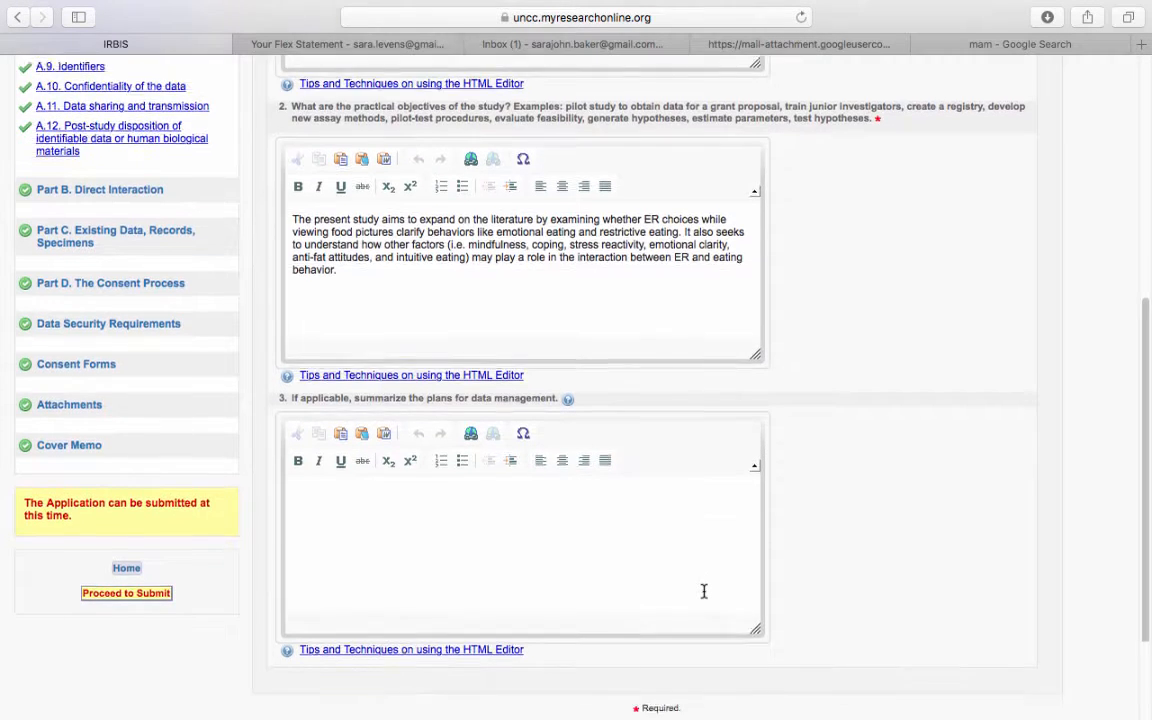
pyautogui.scroll(-5, 703, 597)
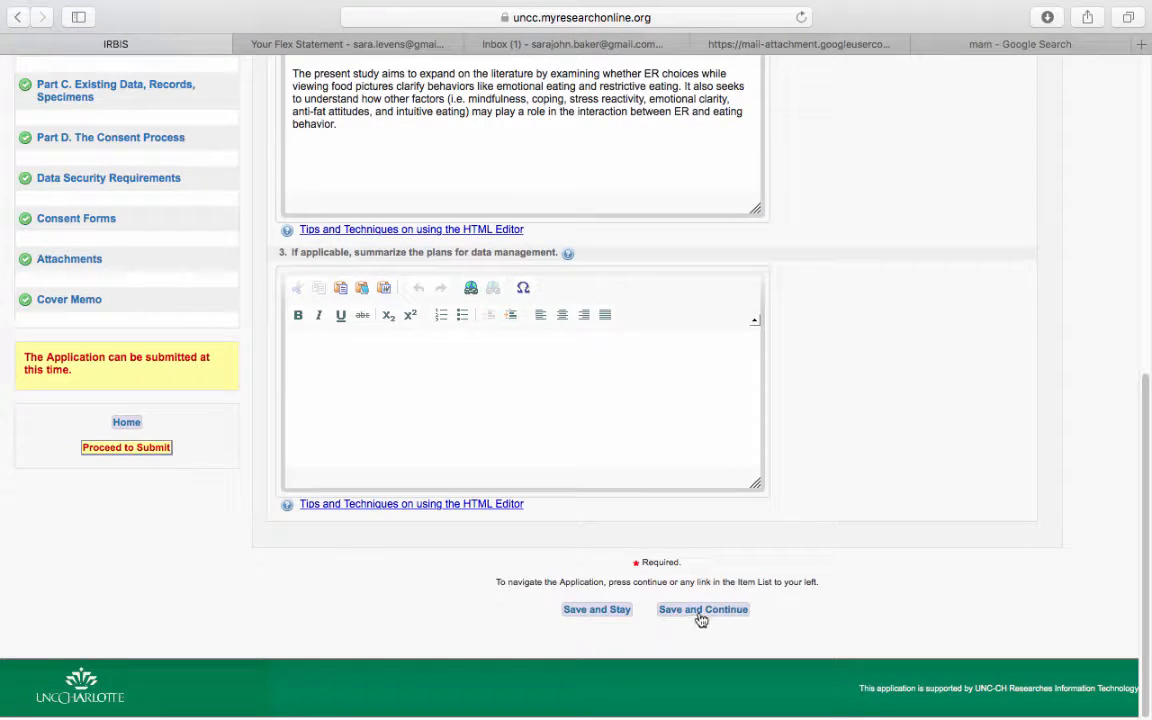
pyautogui.click(700, 612)
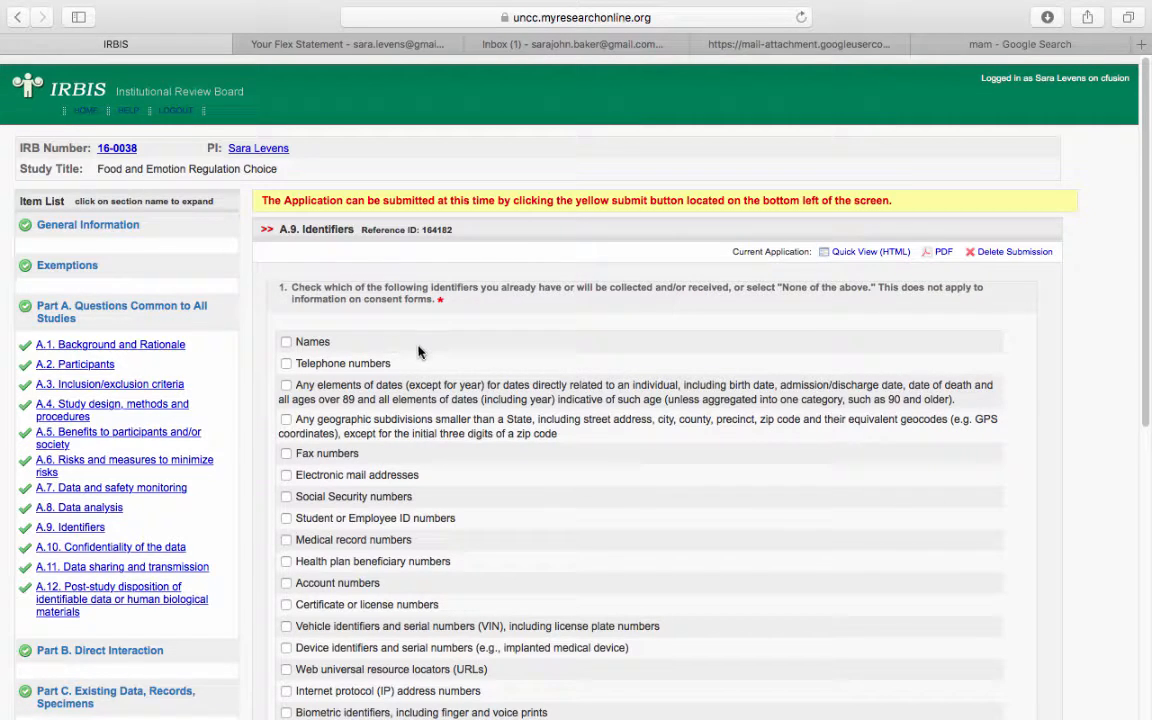
# - Examine A.9's identifier checklist, the storage question with its details box, and the Social Security number question
pyautogui.scroll(-1, 607, 432)
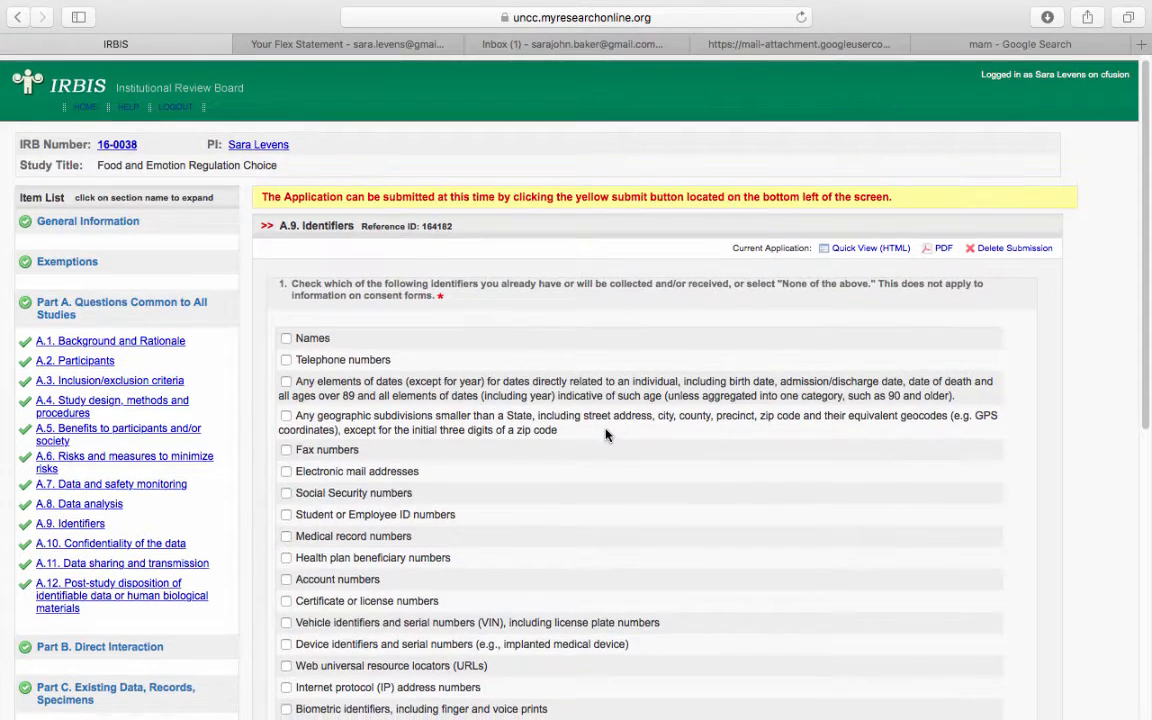
pyautogui.scroll(-5, 606, 434)
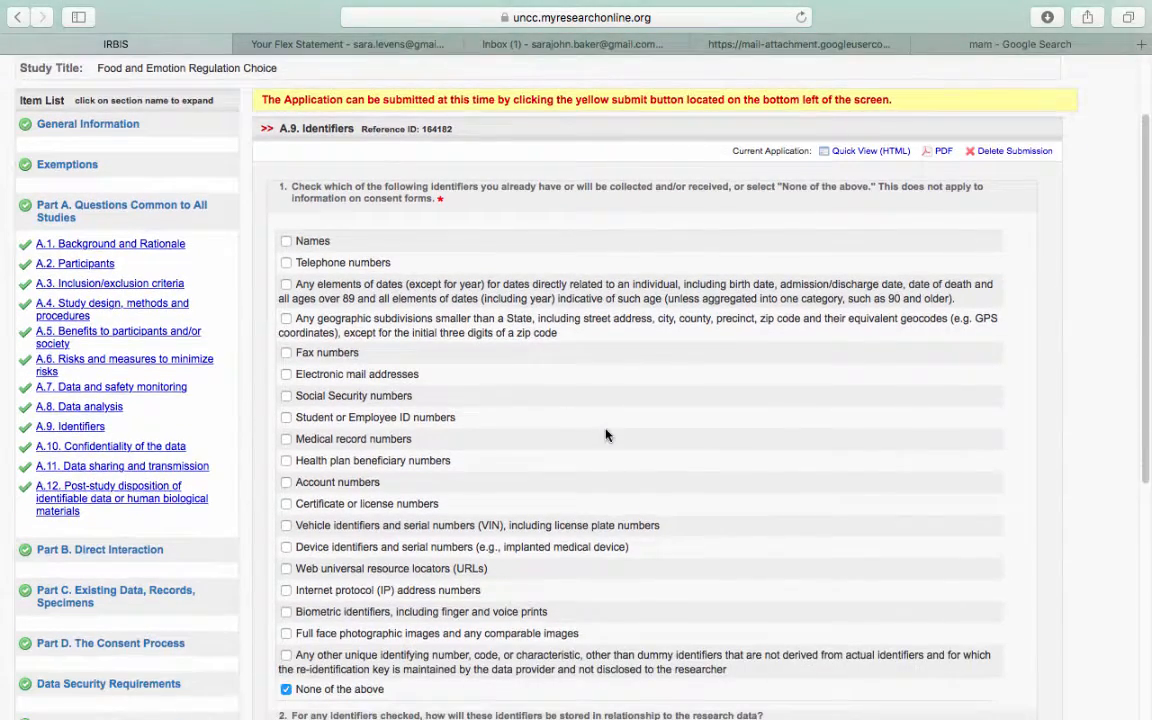
pyautogui.scroll(-2, 606, 435)
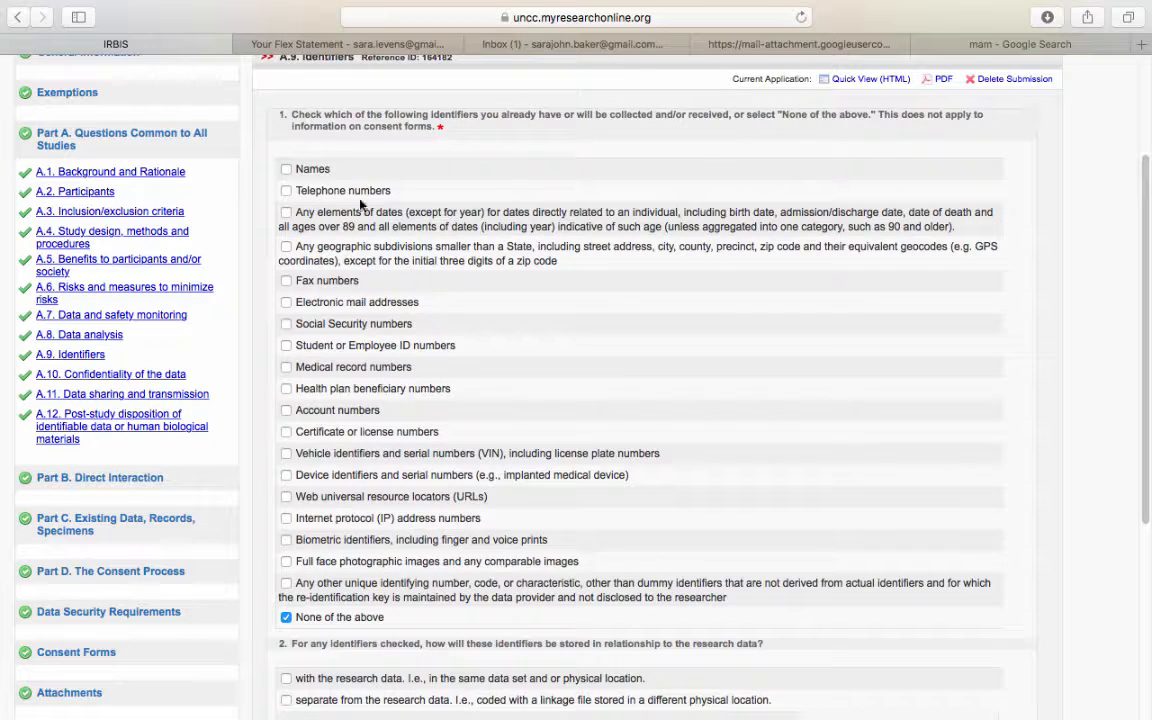
pyautogui.scroll(-2, 383, 497)
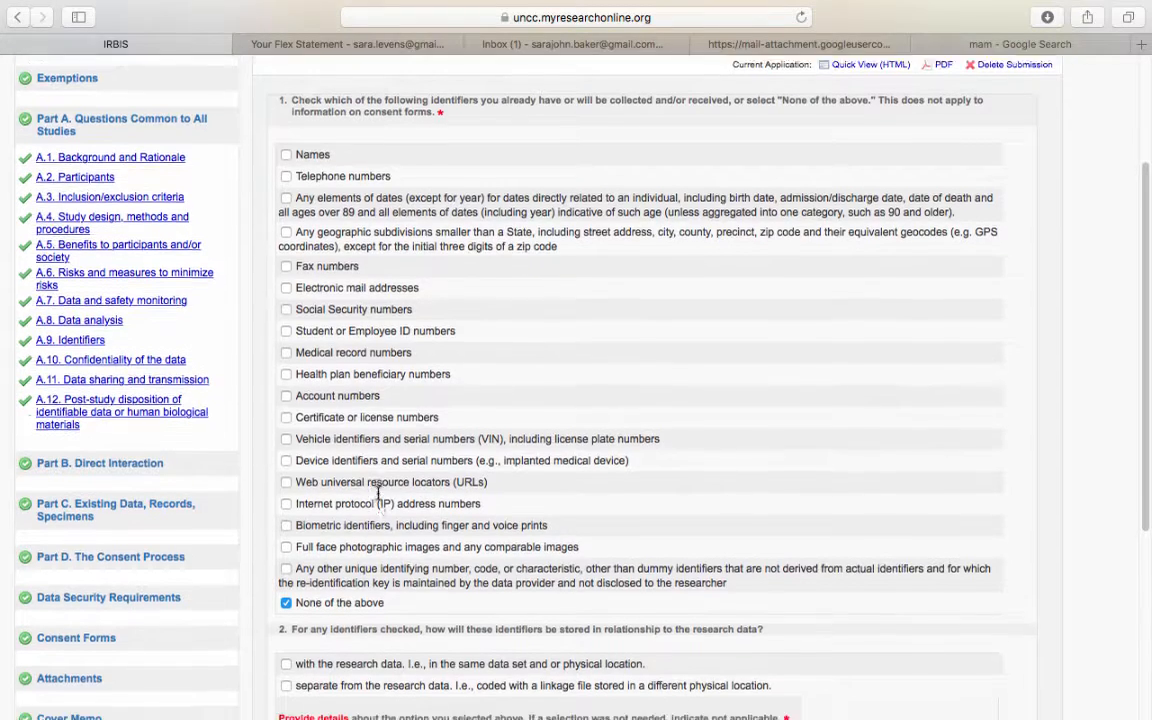
pyautogui.scroll(-1, 380, 497)
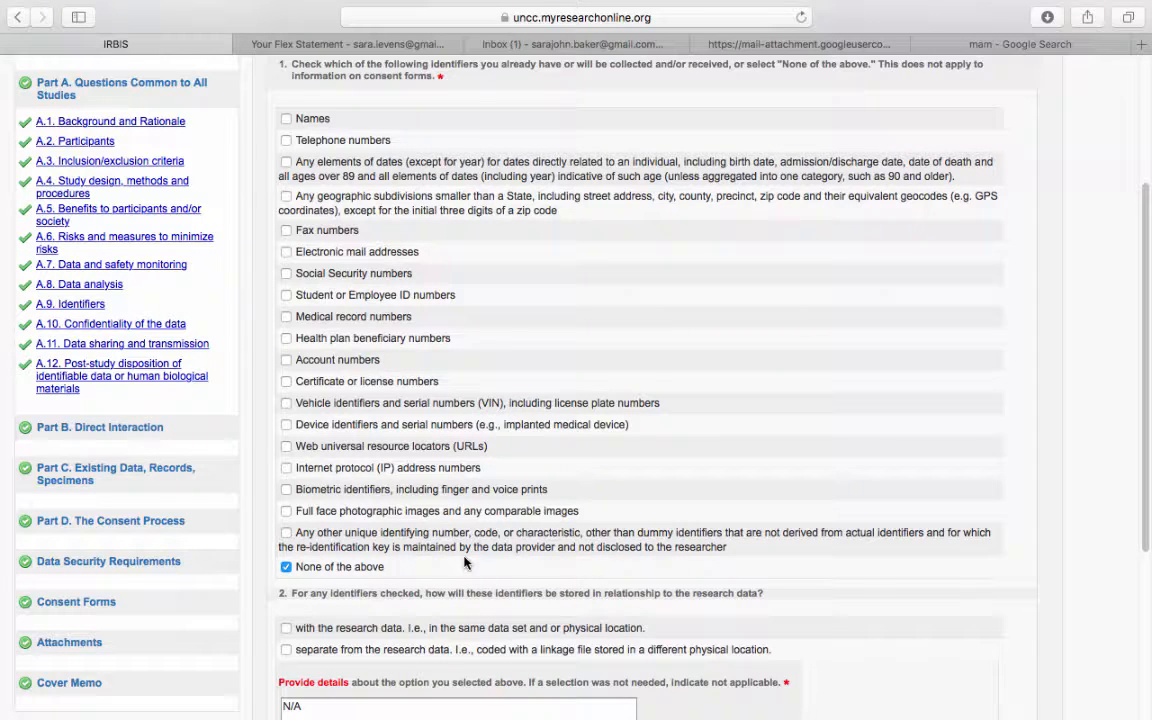
pyautogui.scroll(-2, 464, 563)
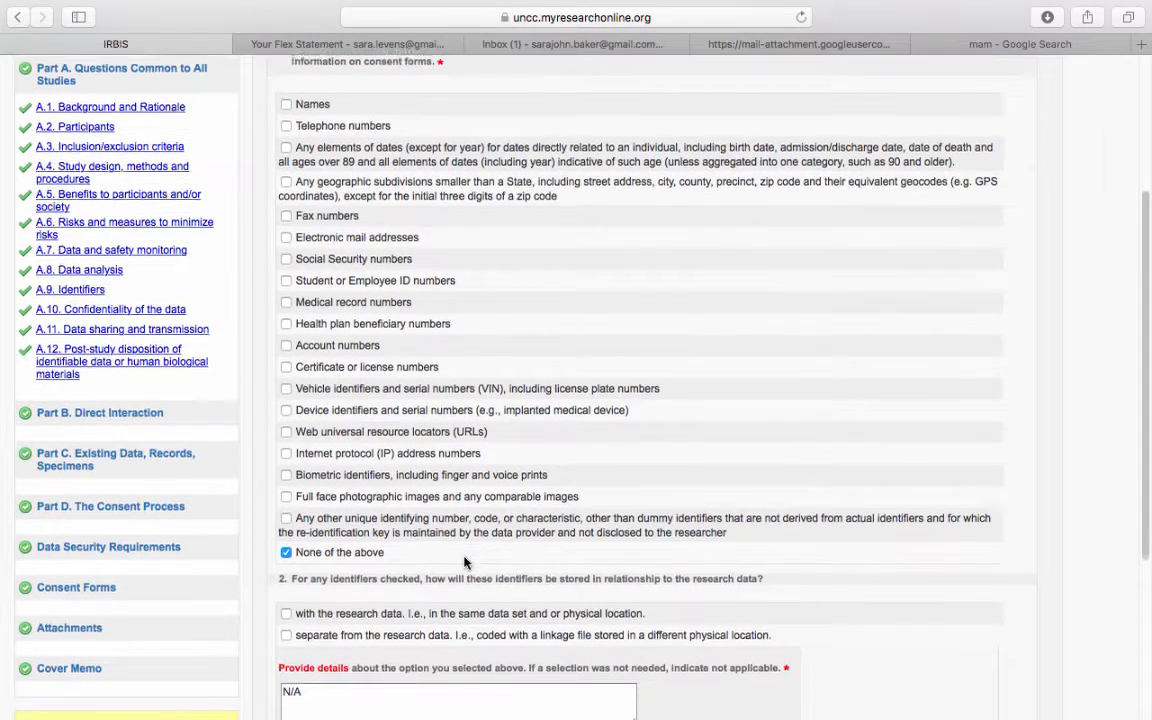
pyautogui.scroll(-5, 464, 563)
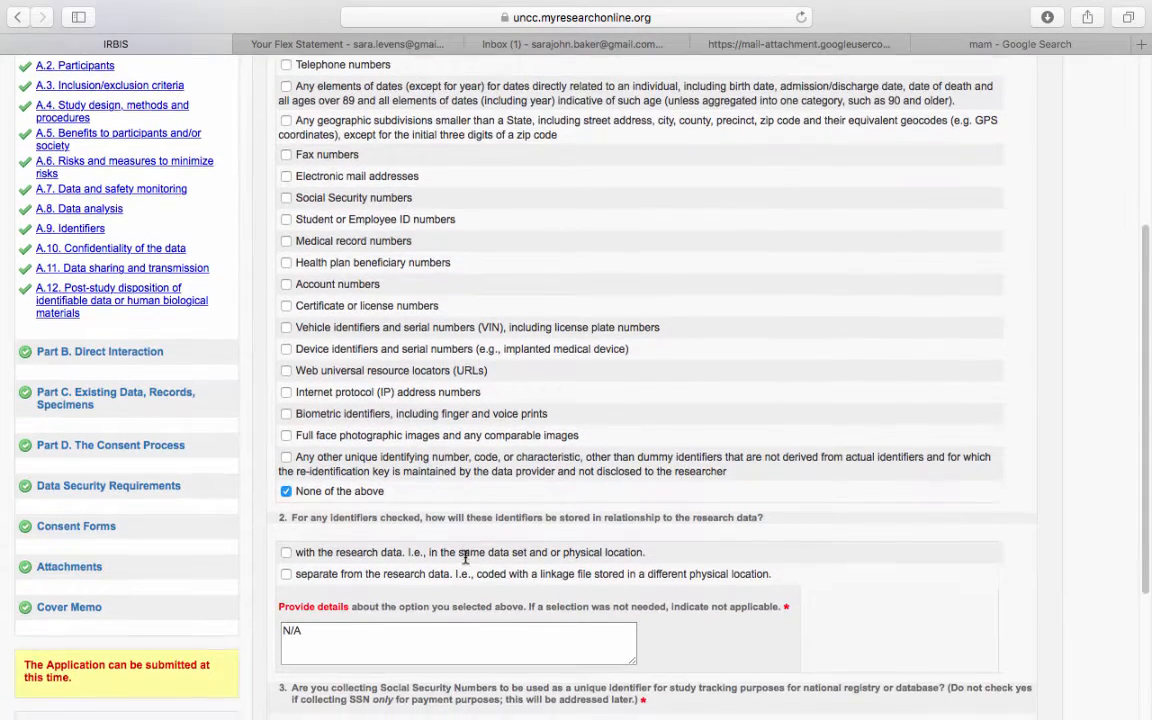
pyautogui.scroll(-2, 465, 557)
pyautogui.scroll(-1, 465, 557)
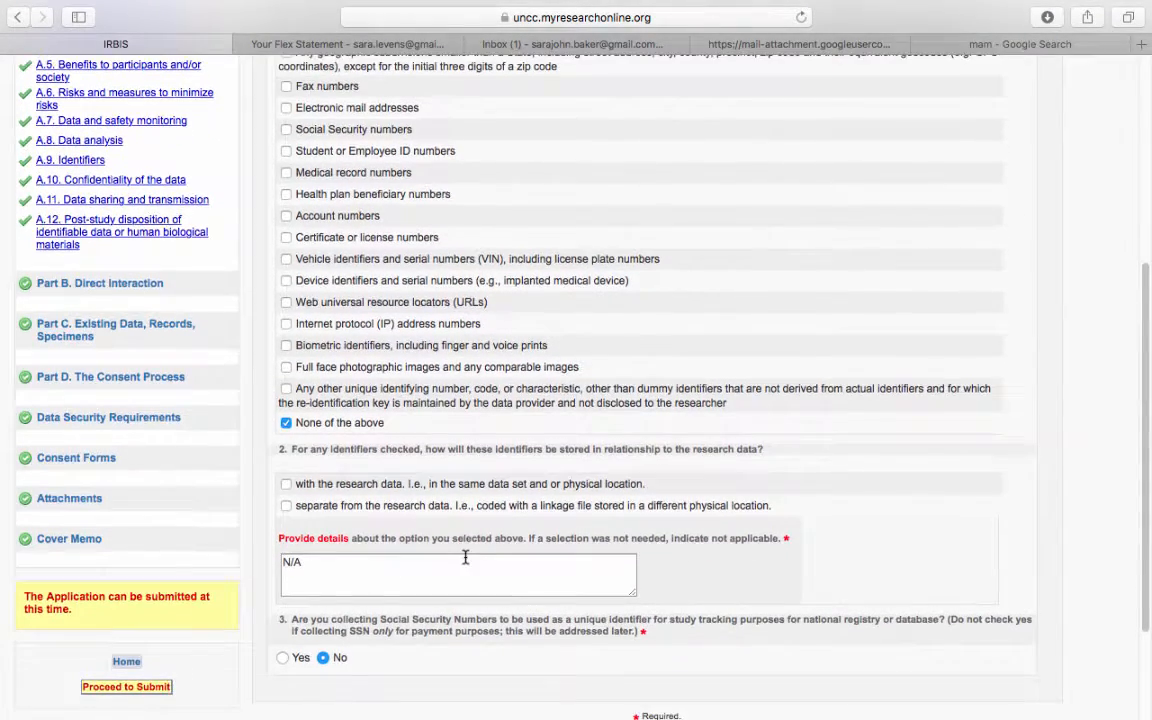
pyautogui.scroll(-1, 465, 557)
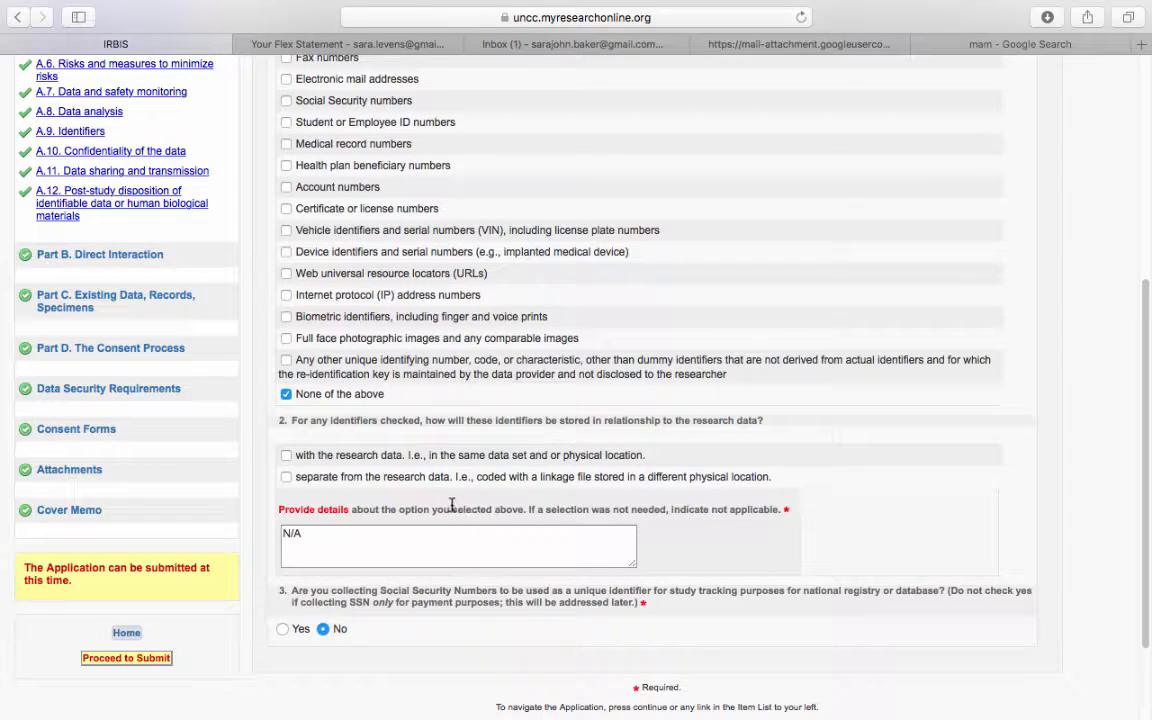
# - Recheck A.9's consent form exclusion and the "None of the above" choice, and save the section, continuing to A.10 Confidentiality of the data
pyautogui.scroll(1, 462, 493)
pyautogui.scroll(5, 462, 493)
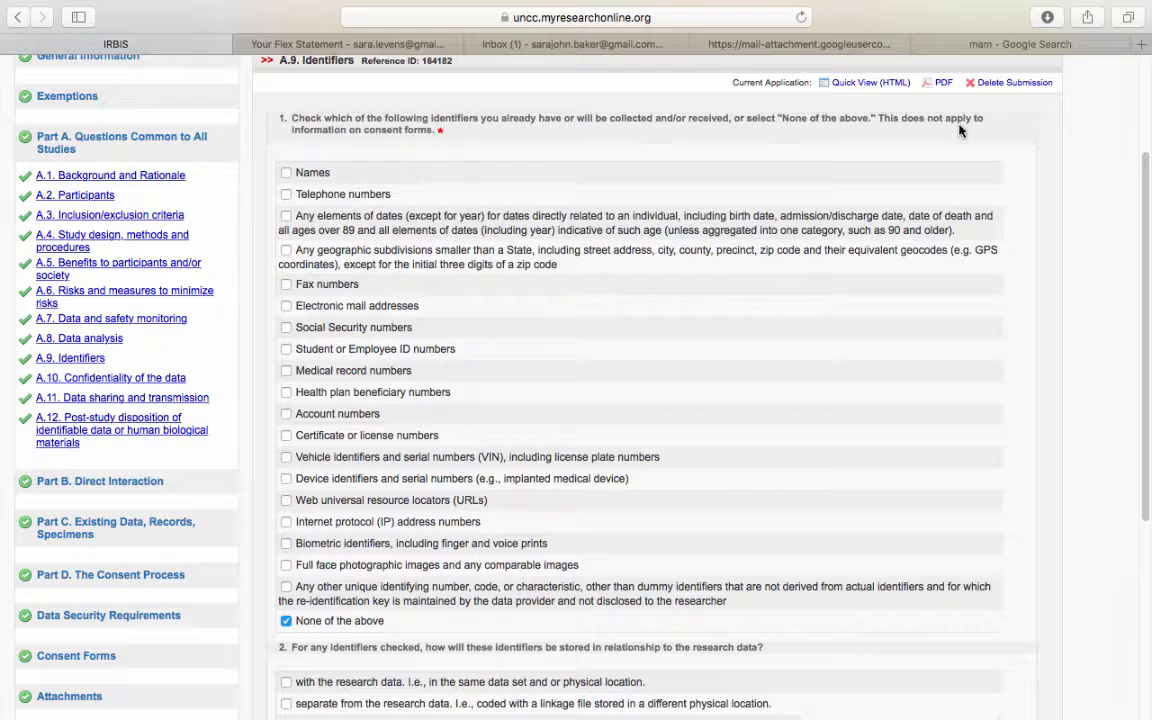
pyautogui.scroll(-1, 688, 308)
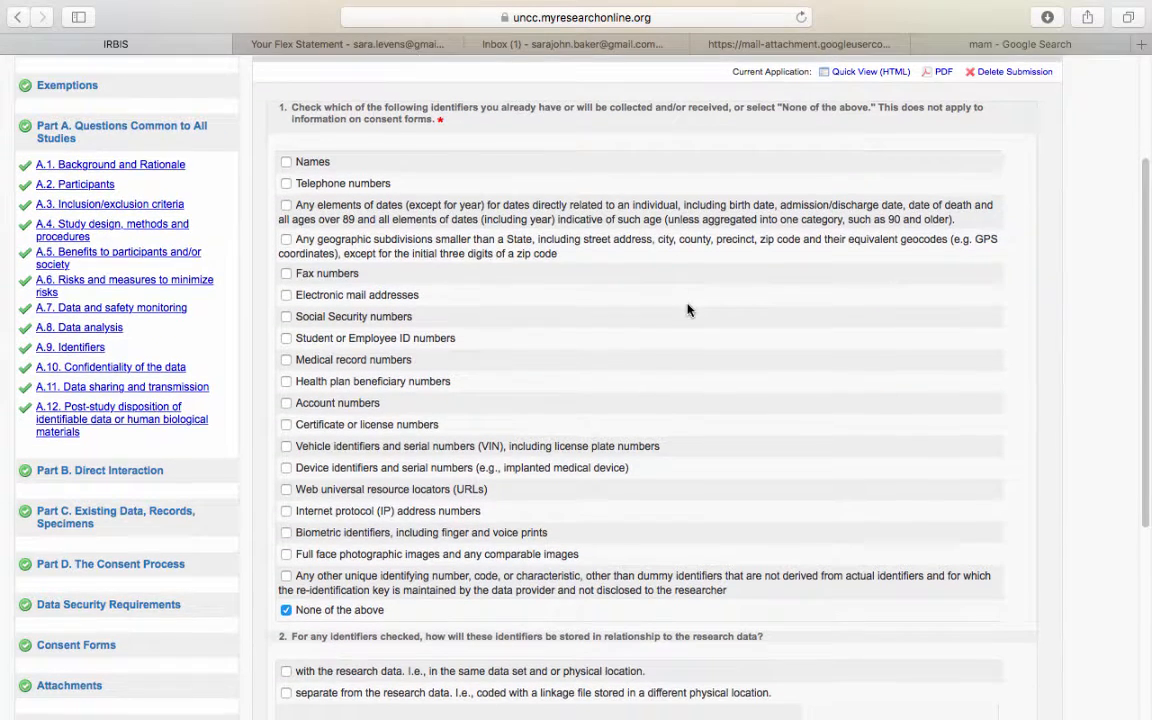
pyautogui.scroll(-1, 688, 310)
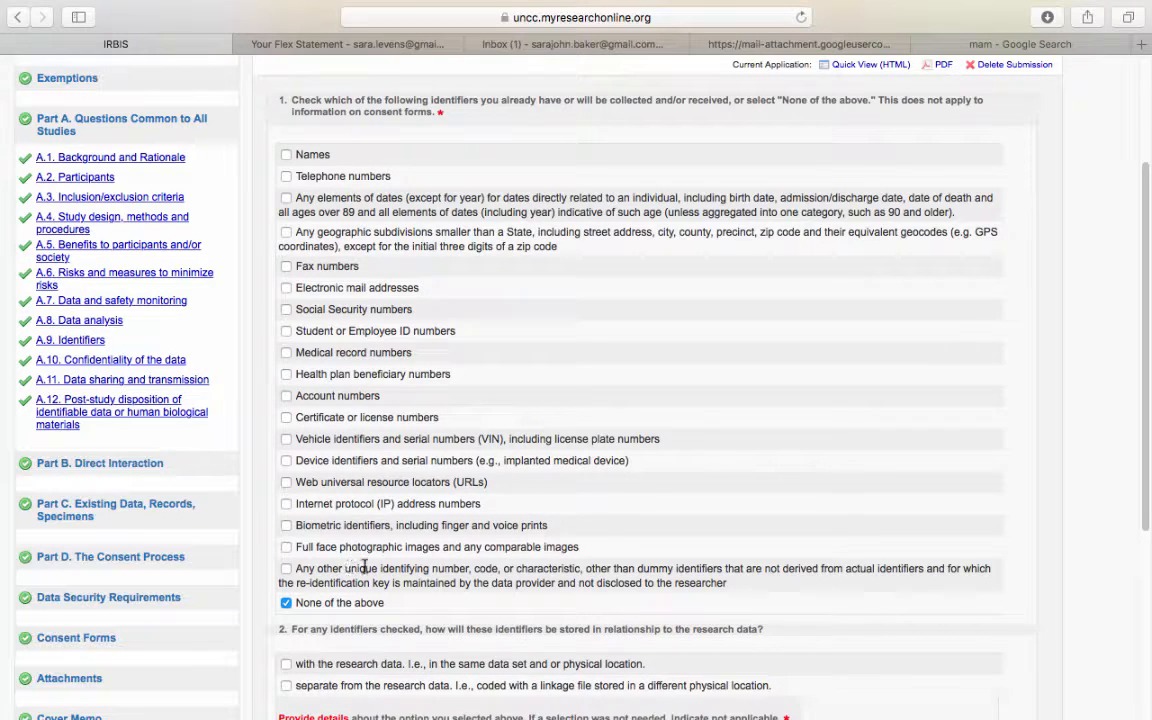
pyautogui.scroll(-5, 364, 568)
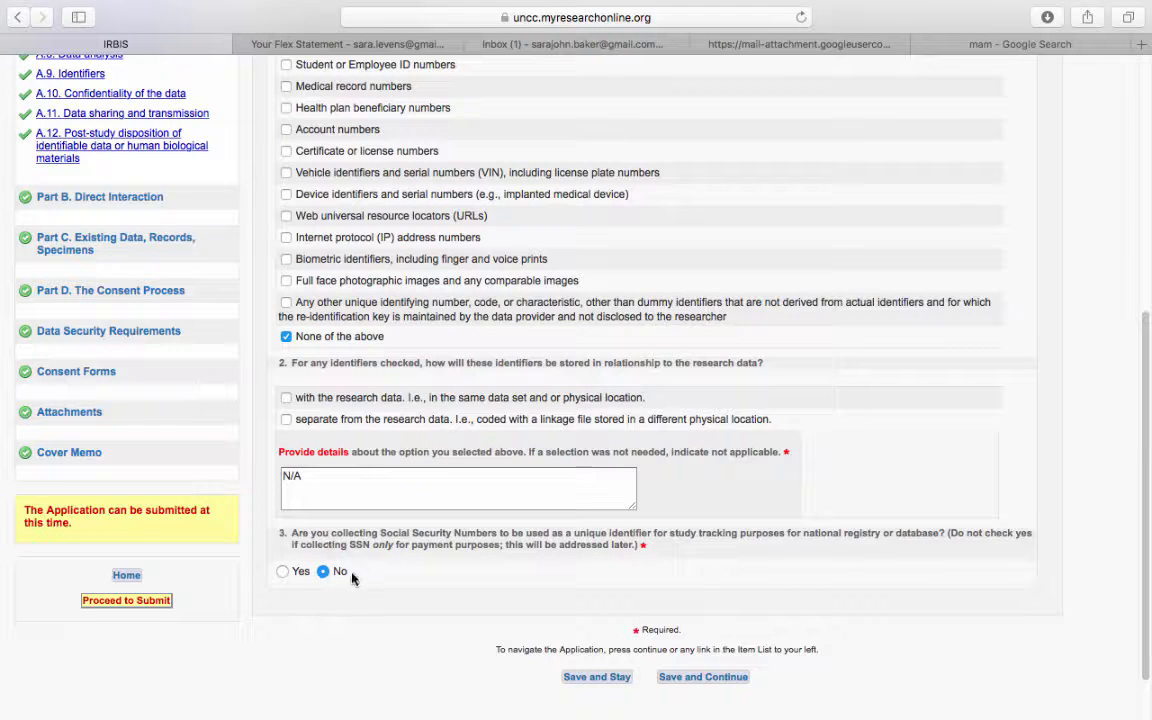
pyautogui.click(700, 679)
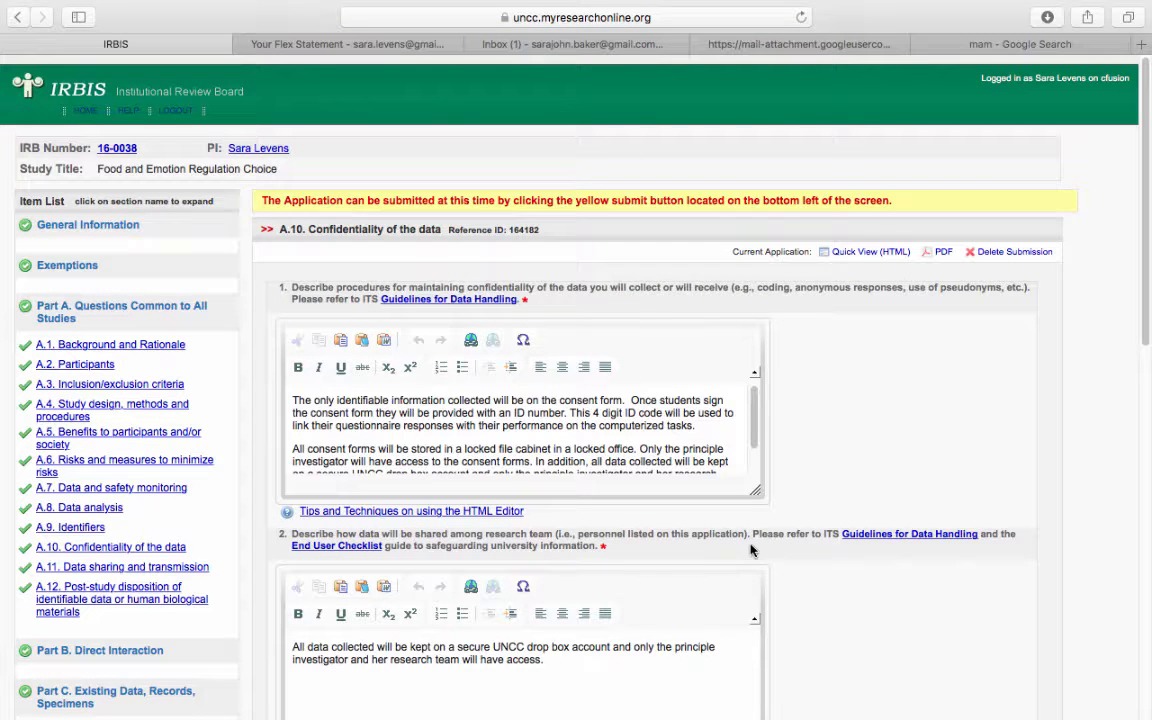
# - Read A.10 question 1's confidentiality procedures and enlarge its answer box to show the full text
pyautogui.scroll(-1, 656, 455)
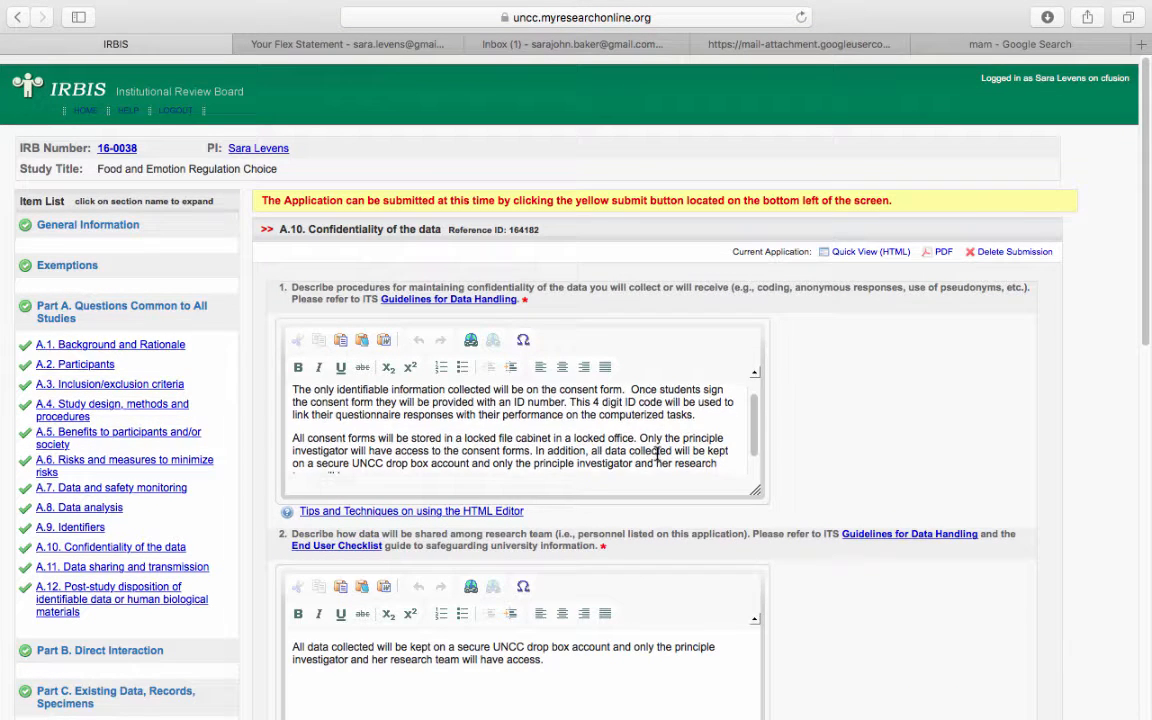
pyautogui.scroll(-1, 656, 455)
pyautogui.scroll(-2, 833, 518)
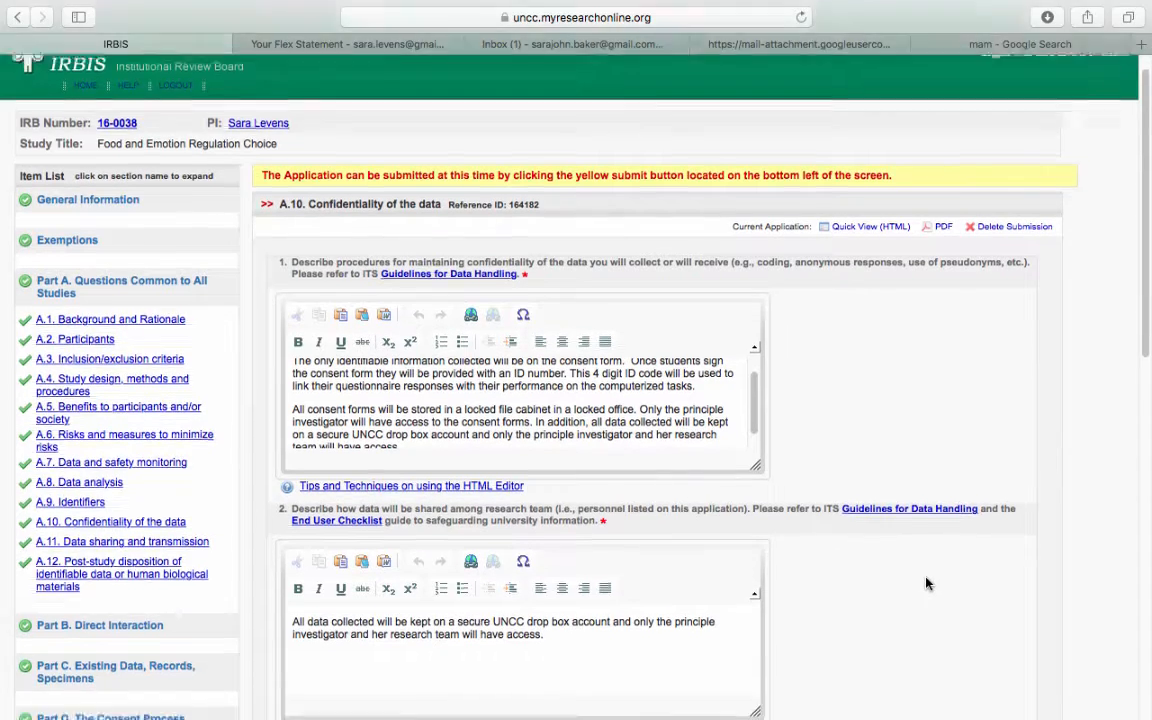
pyautogui.scroll(-3, 926, 584)
pyautogui.moveTo(757, 364); pyautogui.dragTo(817, 443)
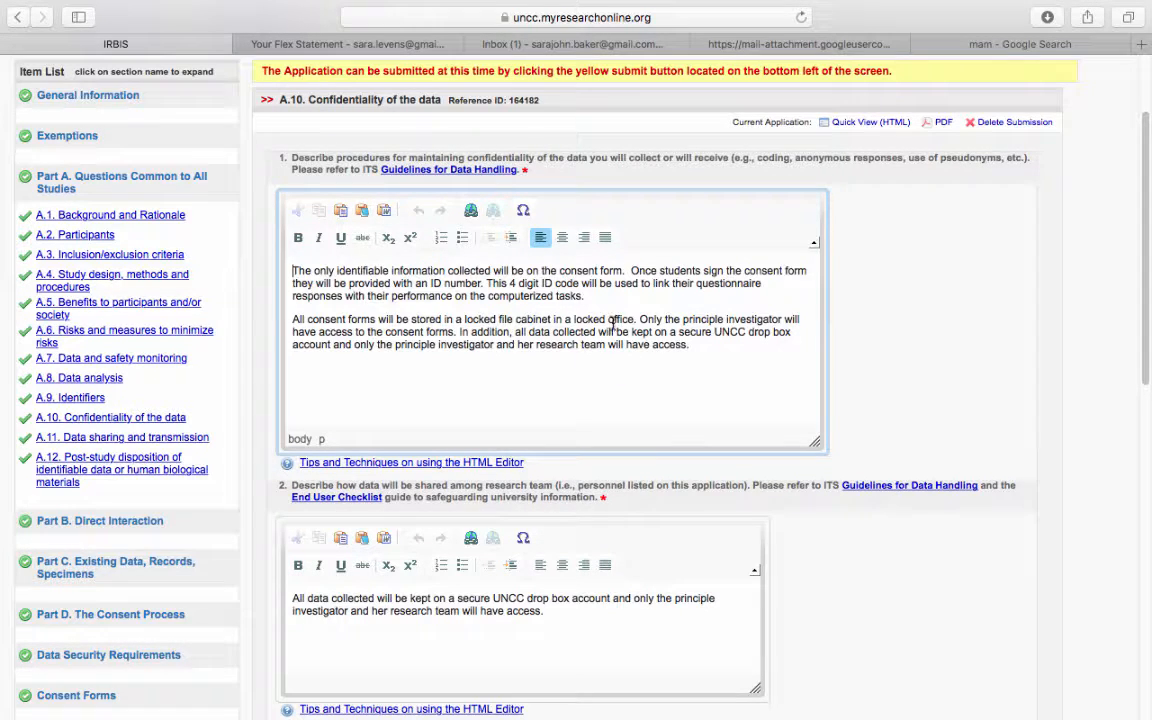
# - Review A.10's answers on data sharing, storage, sensitive information and deductive disclosure, and save the section, continuing to A.11 Data sharing and transmission
pyautogui.scroll(-1, 584, 352)
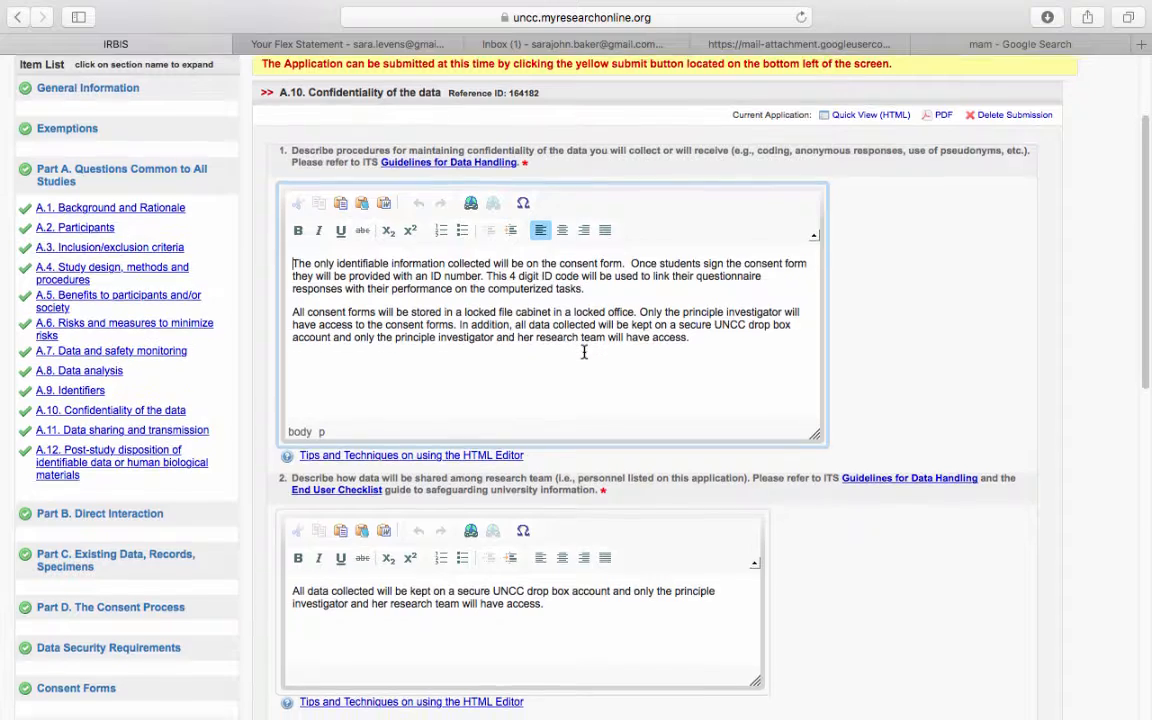
pyautogui.scroll(-5, 584, 352)
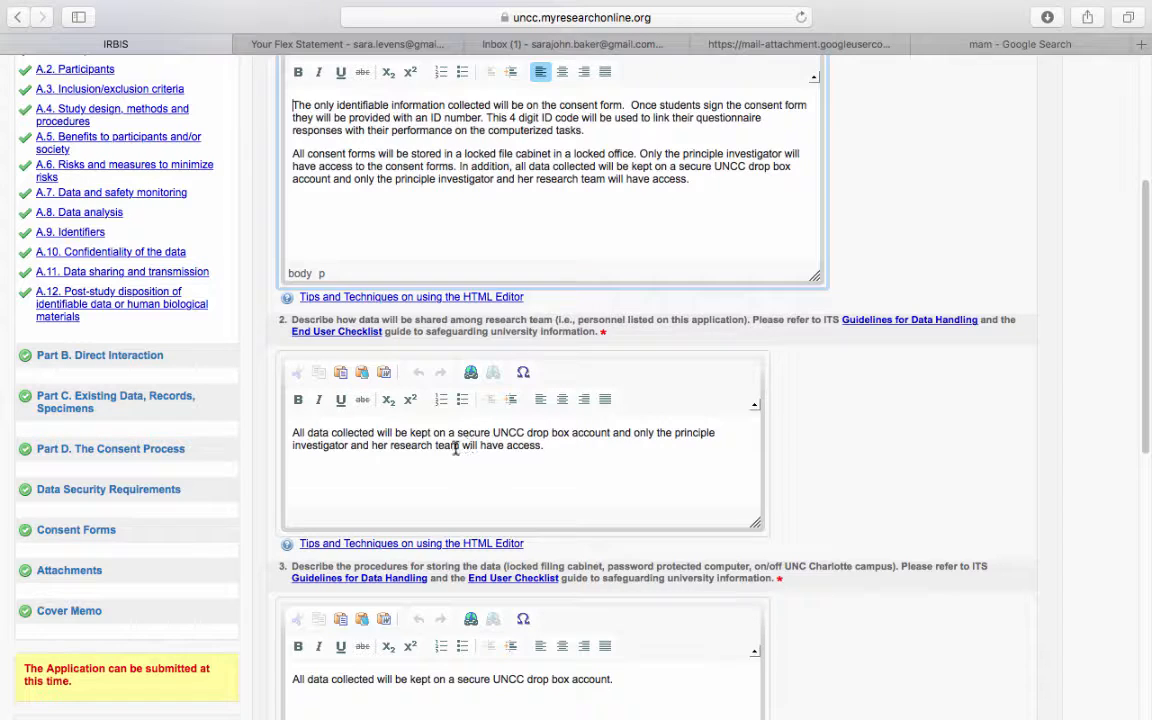
pyautogui.scroll(-2, 546, 450)
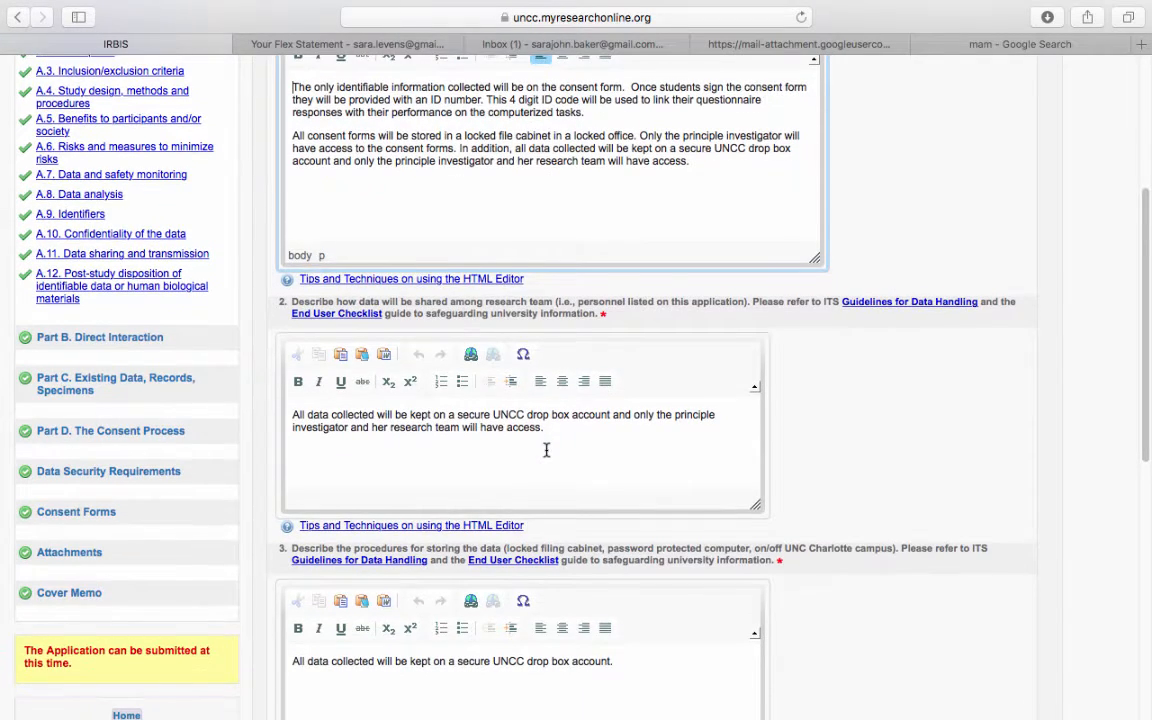
pyautogui.scroll(-3, 546, 452)
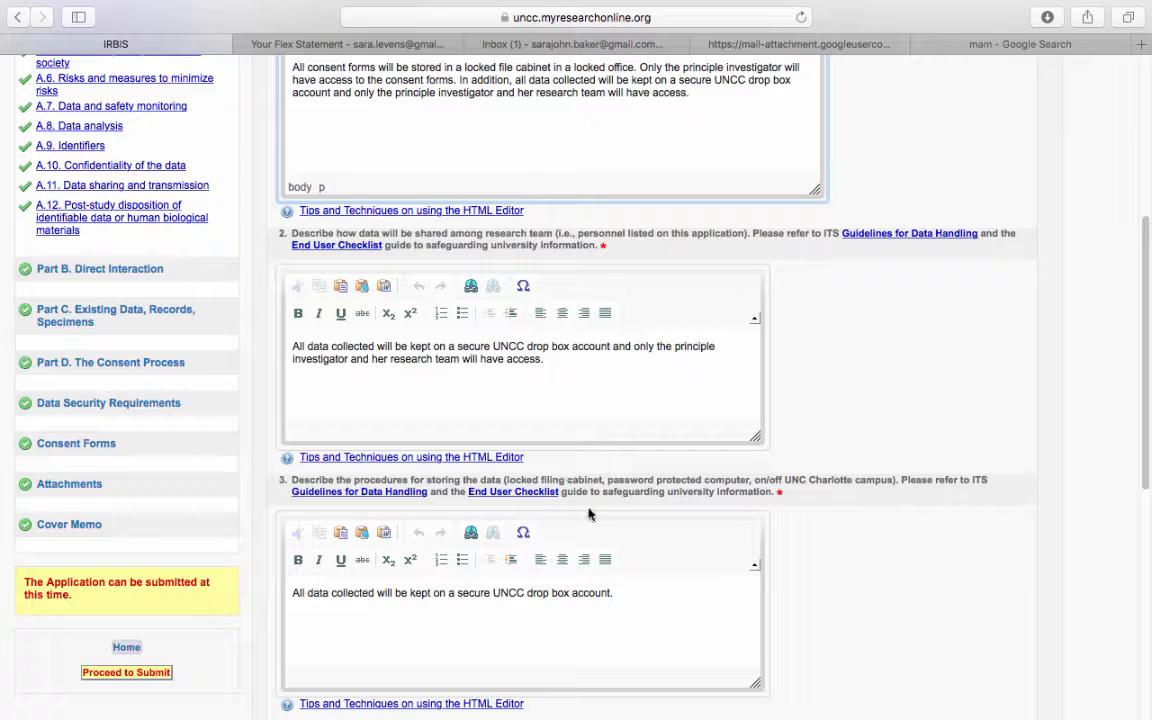
pyautogui.scroll(-4, 643, 600)
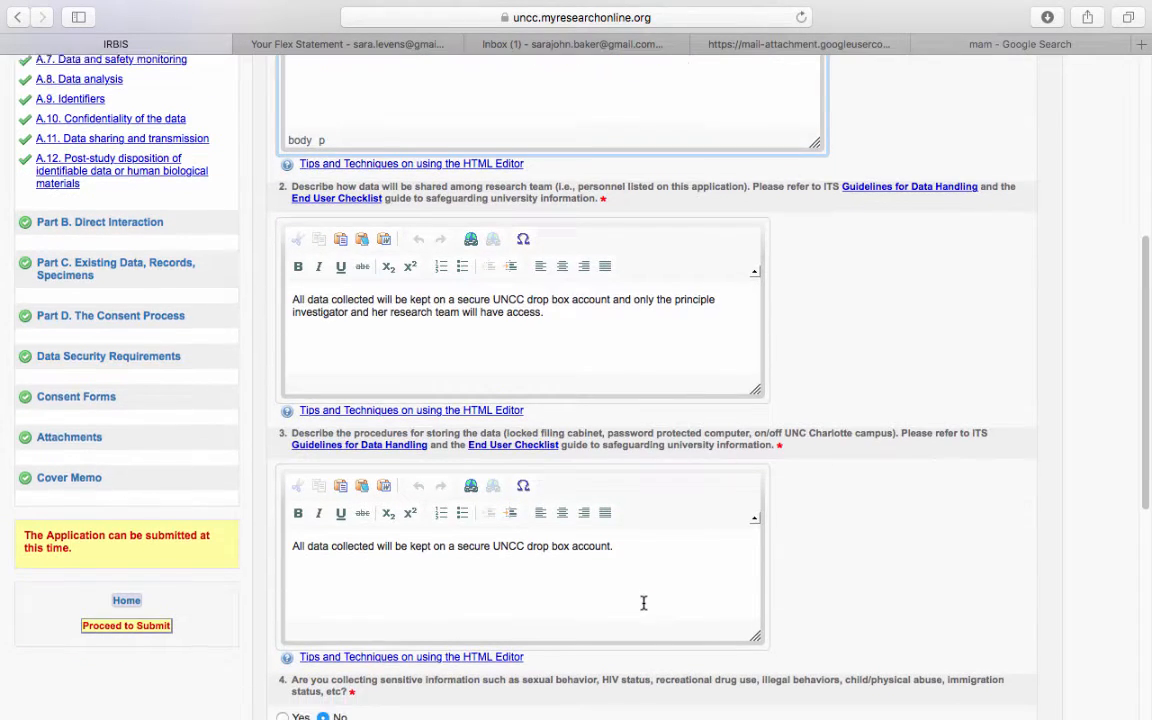
pyautogui.scroll(-5, 643, 602)
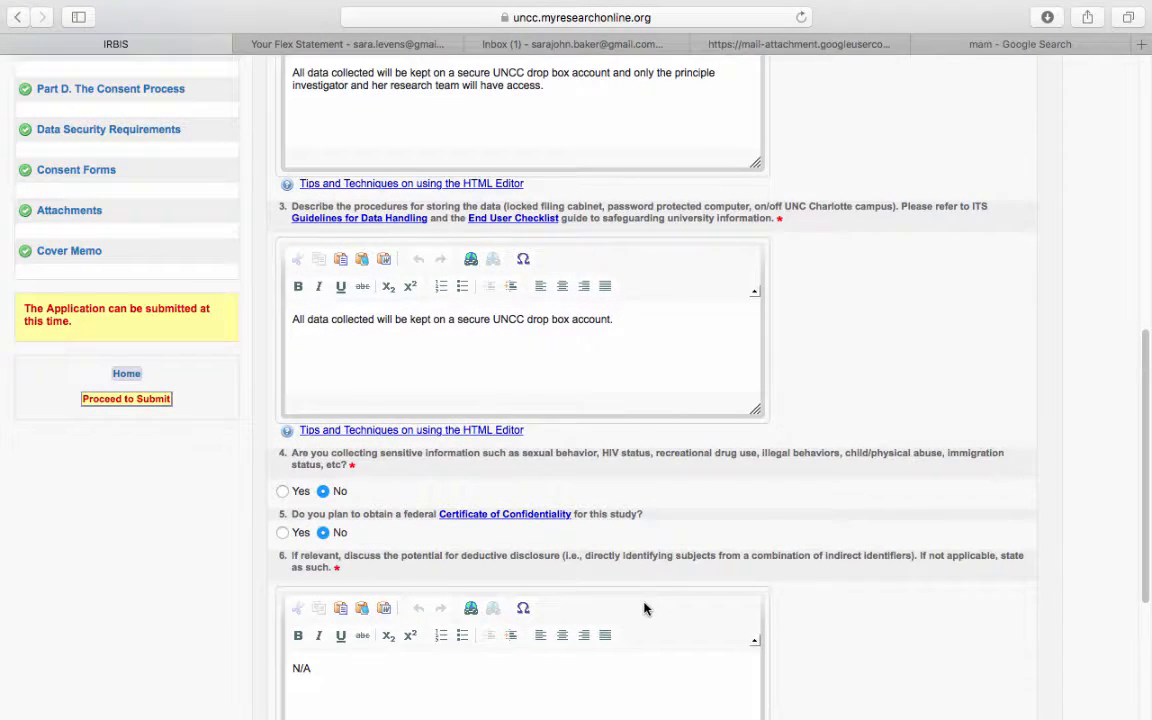
pyautogui.scroll(-1, 643, 607)
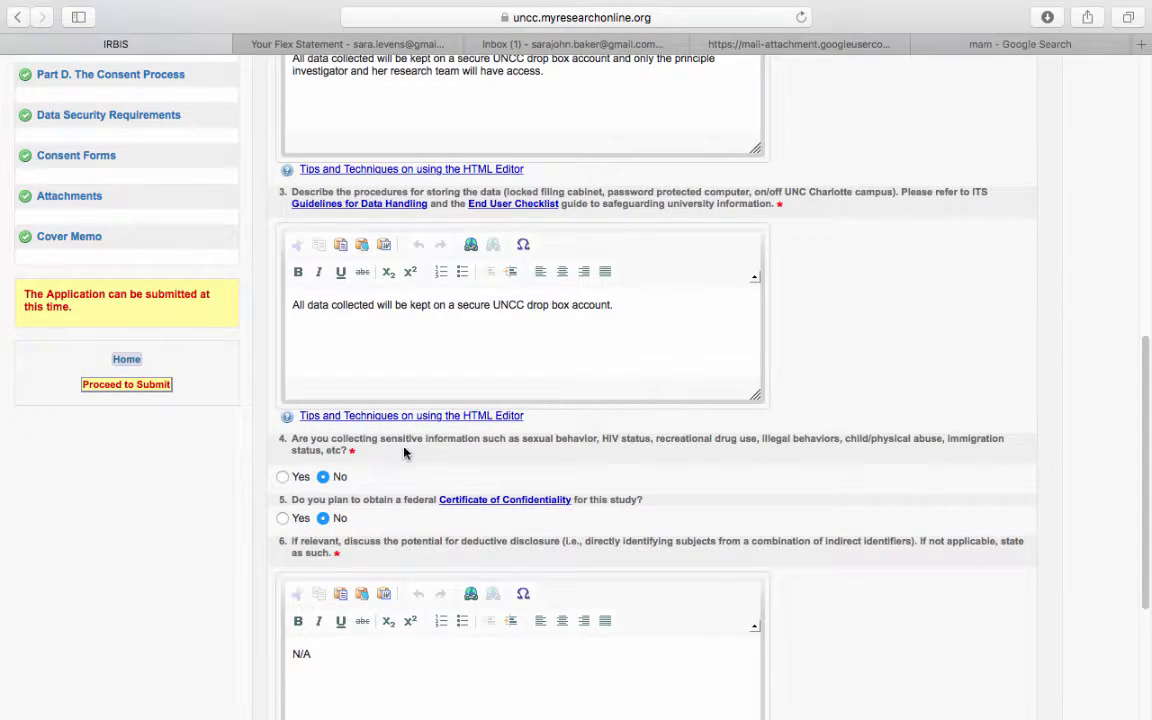
pyautogui.scroll(-5, 403, 481)
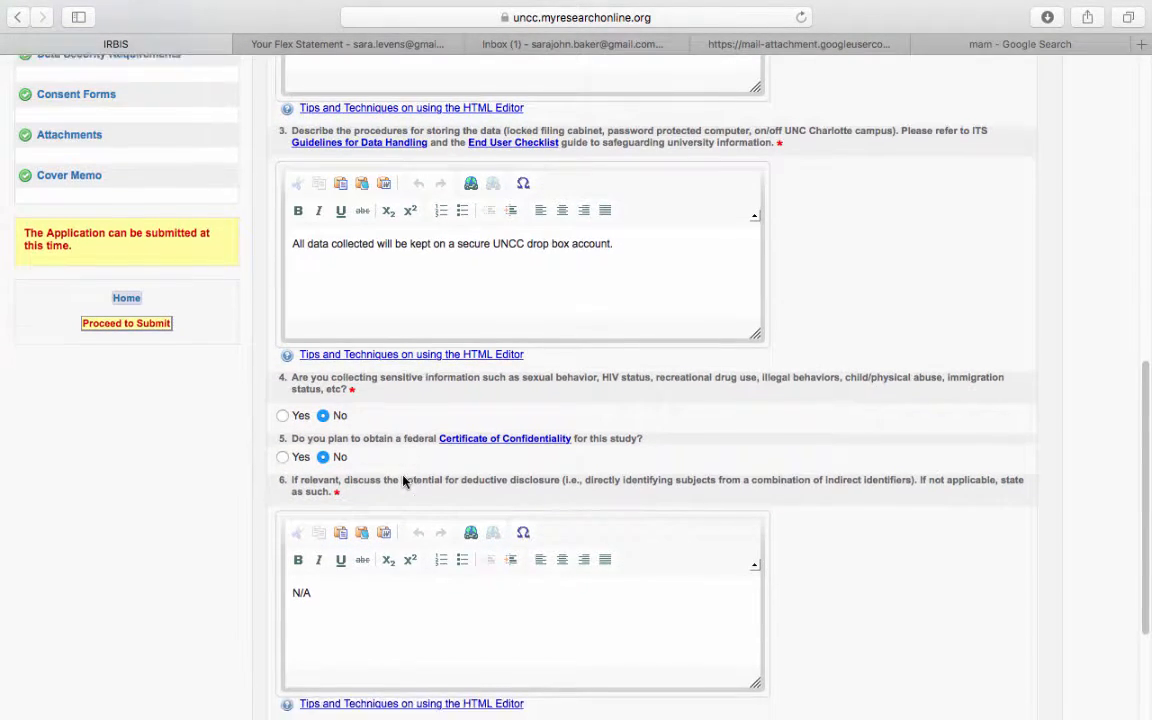
pyautogui.click(403, 481)
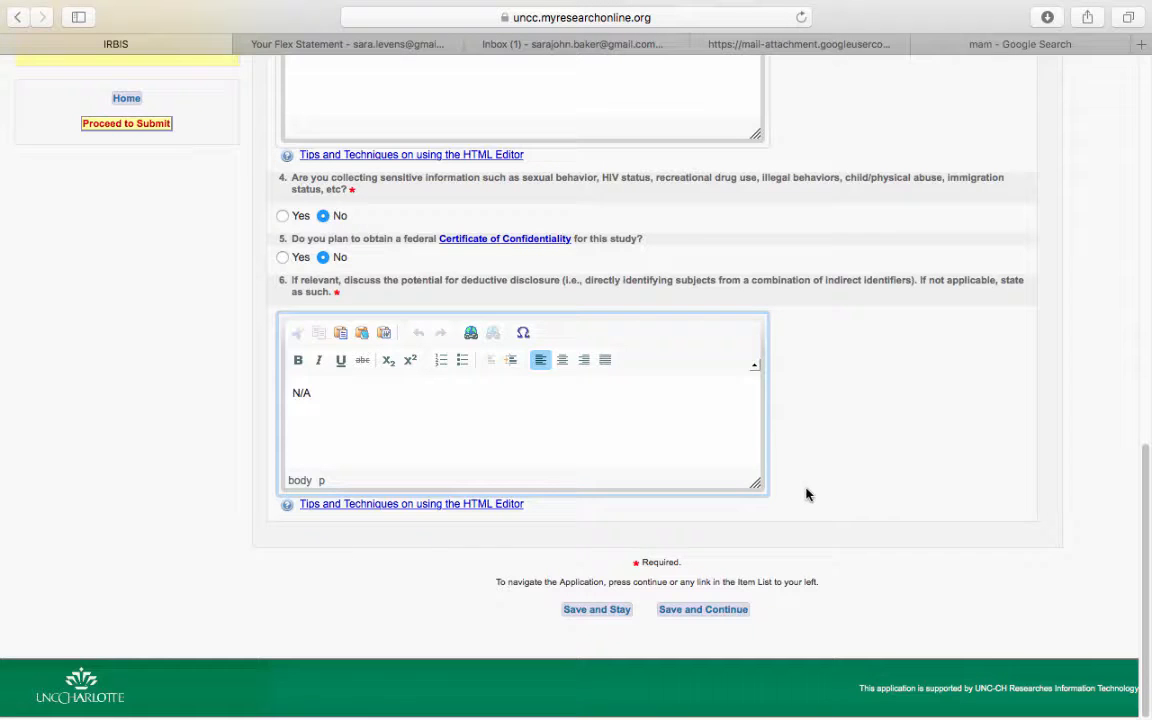
pyautogui.click(711, 611)
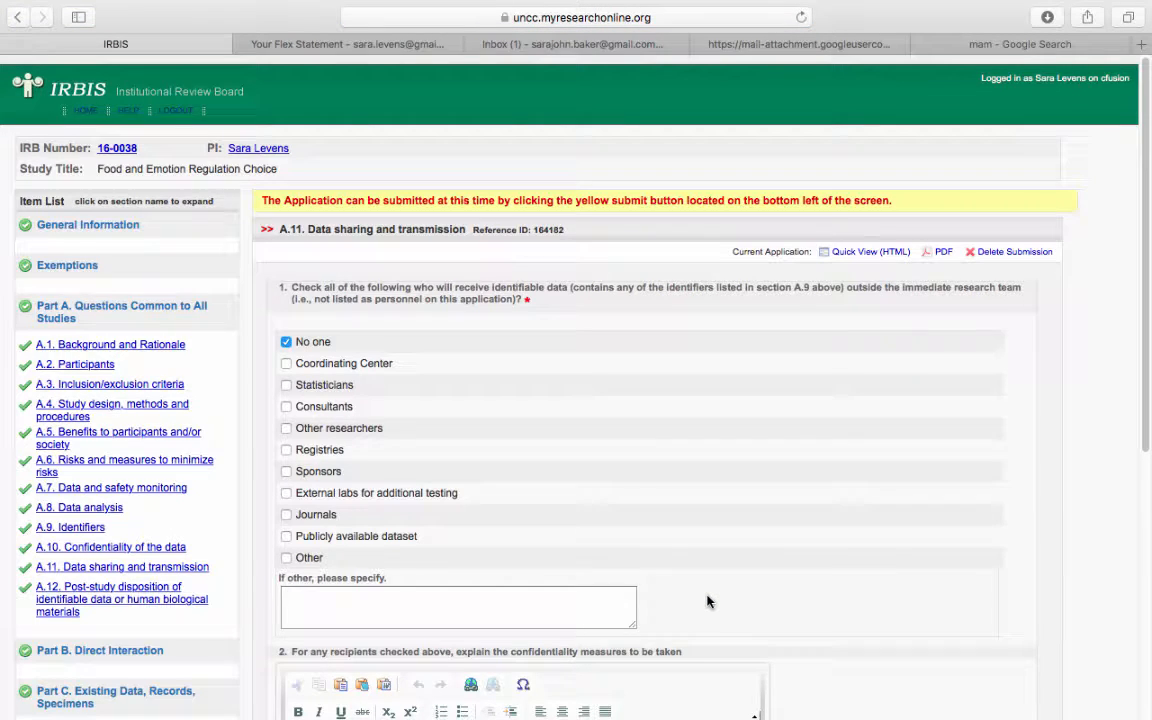
# - Review A.11's recipients of identifiable data and confidentiality measures, and save the section, continuing to A.12 Post-study disposition
pyautogui.scroll(-1, 707, 601)
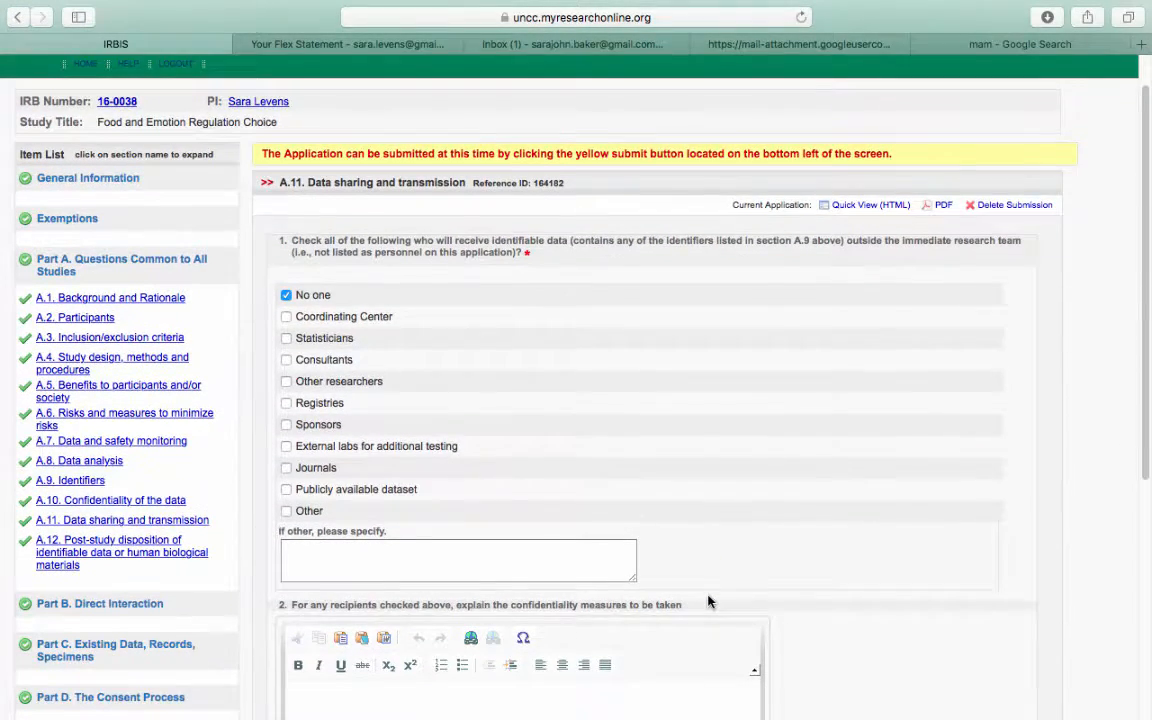
pyautogui.scroll(-1, 710, 601)
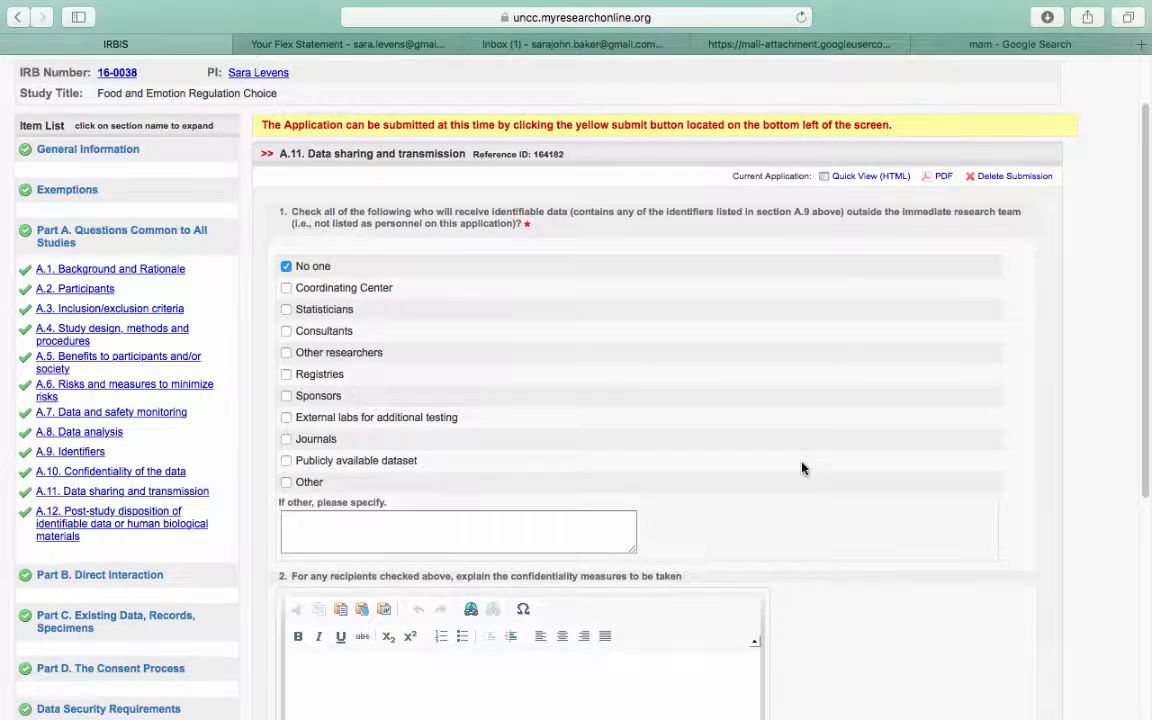
pyautogui.scroll(-2, 801, 467)
pyautogui.scroll(-2, 801, 467)
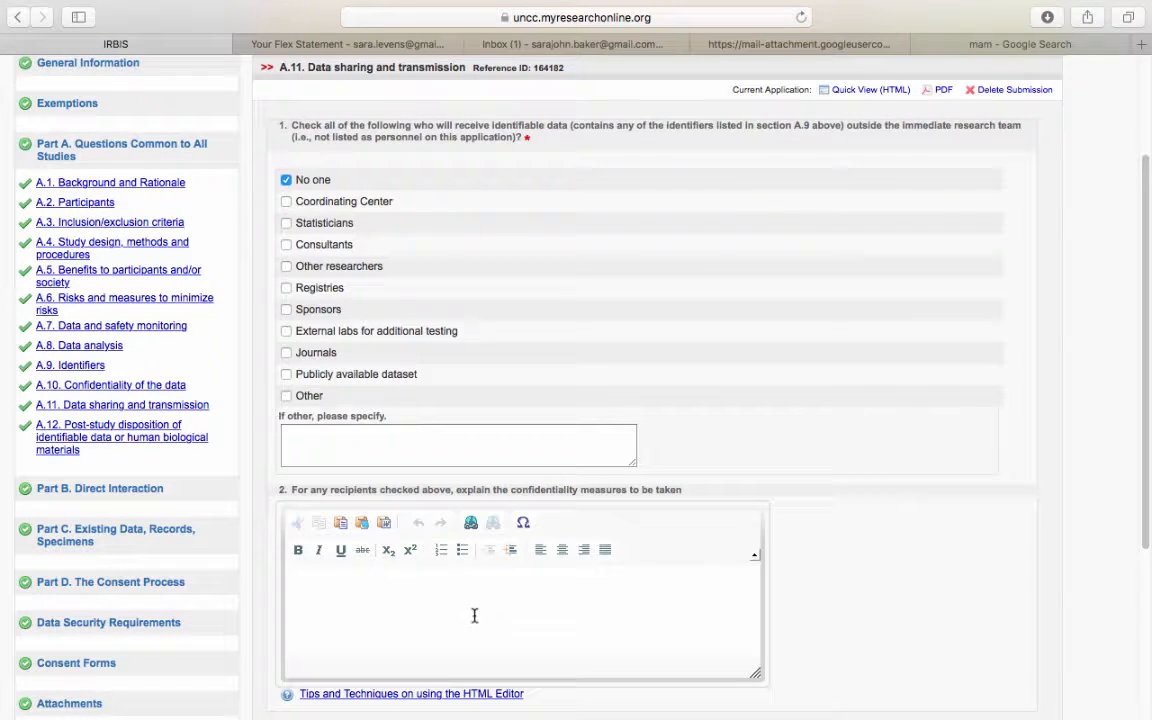
pyautogui.scroll(-1, 532, 625)
pyautogui.scroll(-3, 532, 625)
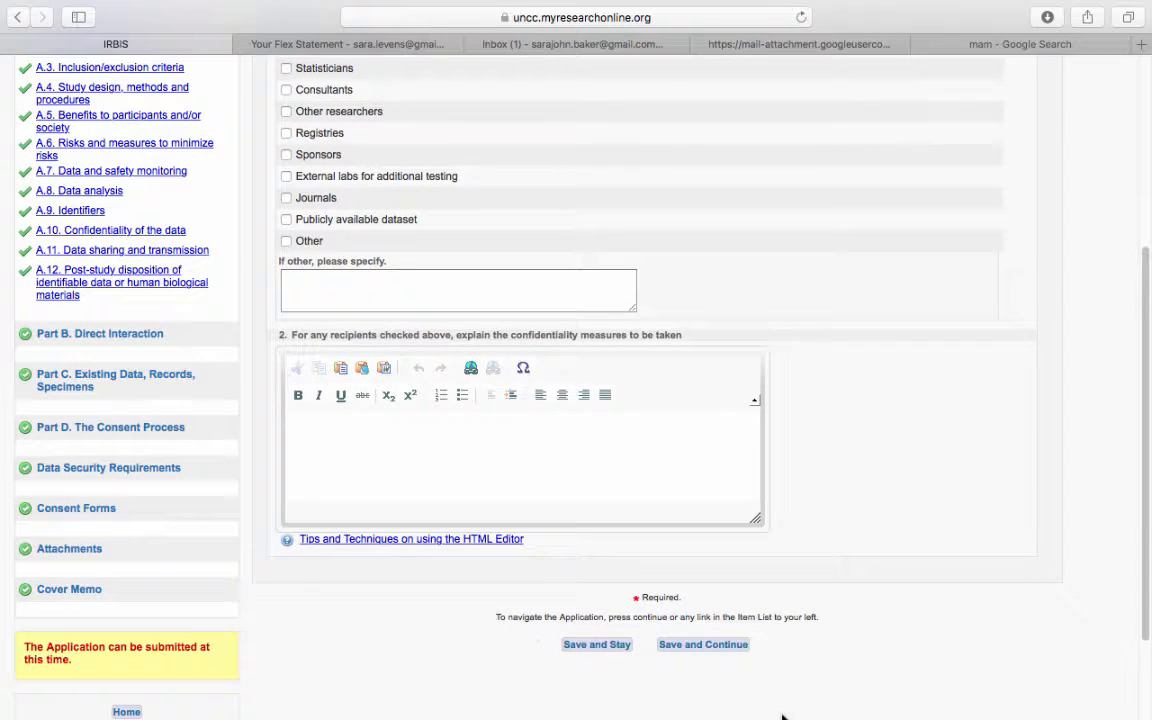
pyautogui.click(708, 647)
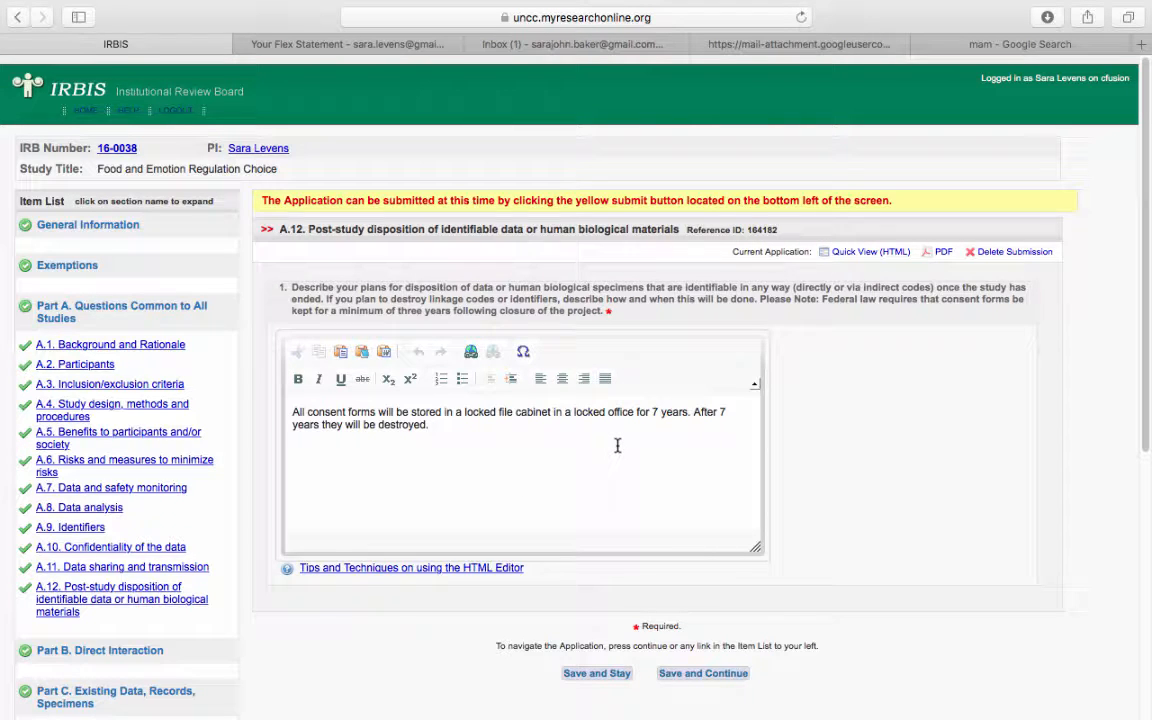
# - Review A.12's plan for disposing of the consent forms, and save the section, continuing to B.1 Methods of recruiting
pyautogui.scroll(-2, 617, 445)
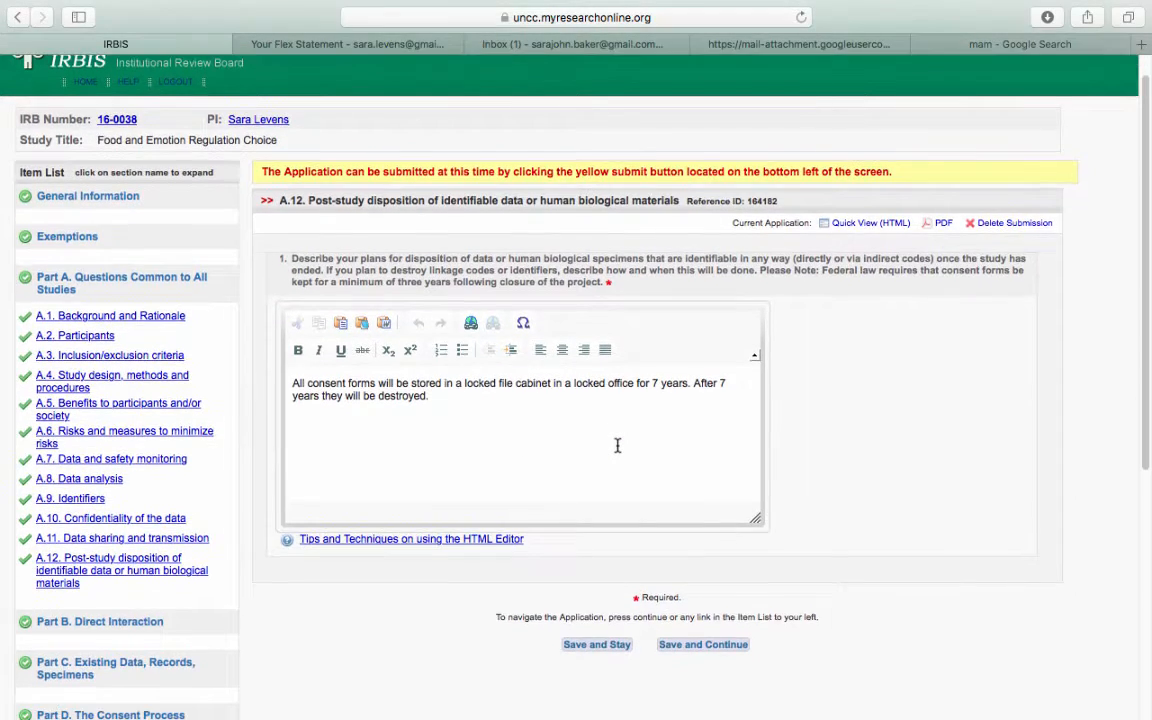
pyautogui.click(707, 646)
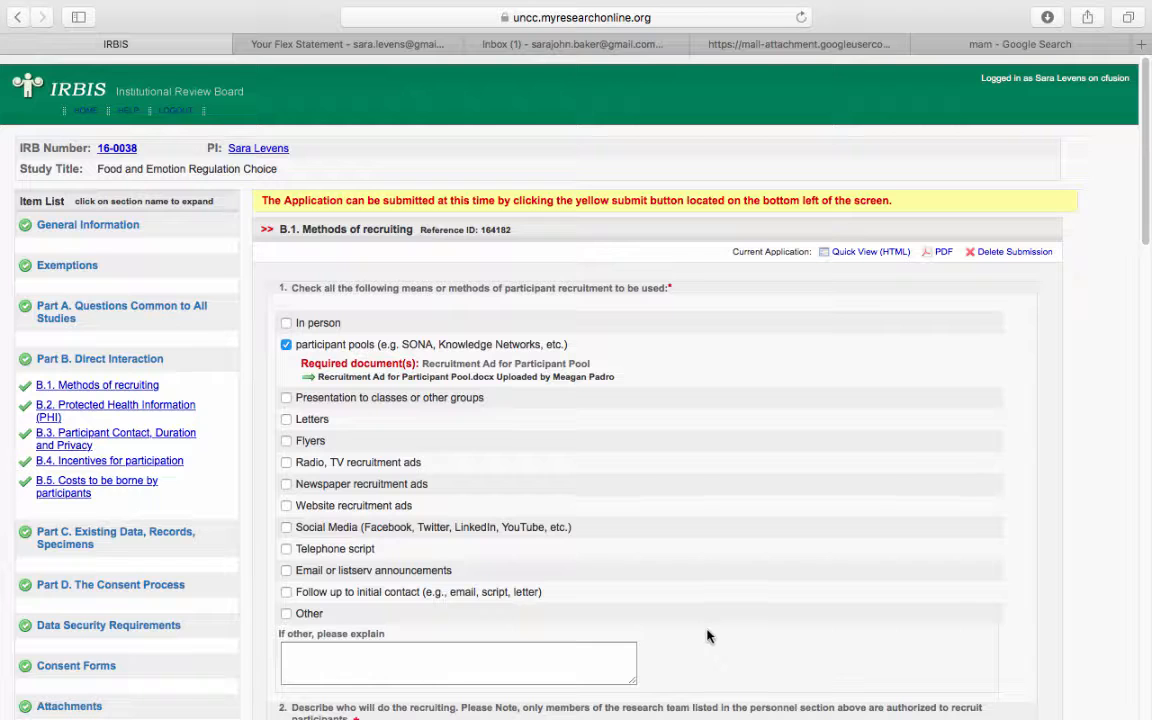
pyautogui.scroll(-2, 705, 572)
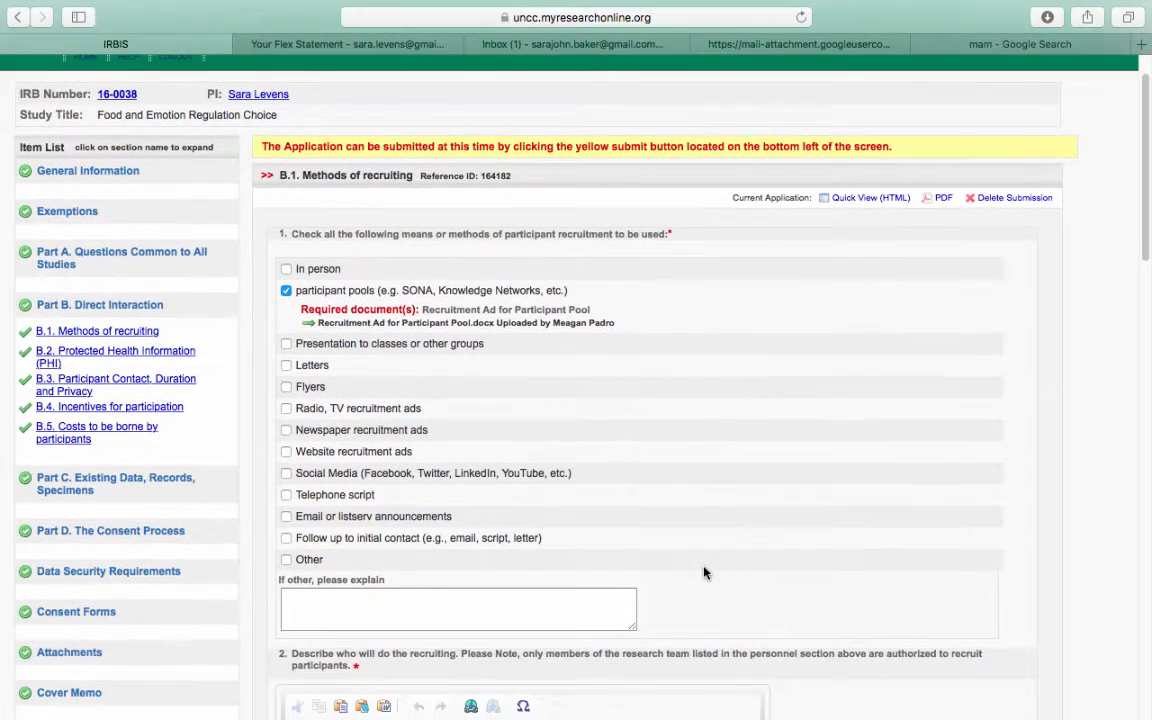
# - Examine B.1's selected recruitment methods and the answer describing who will do the recruiting
pyautogui.scroll(-1, 704, 572)
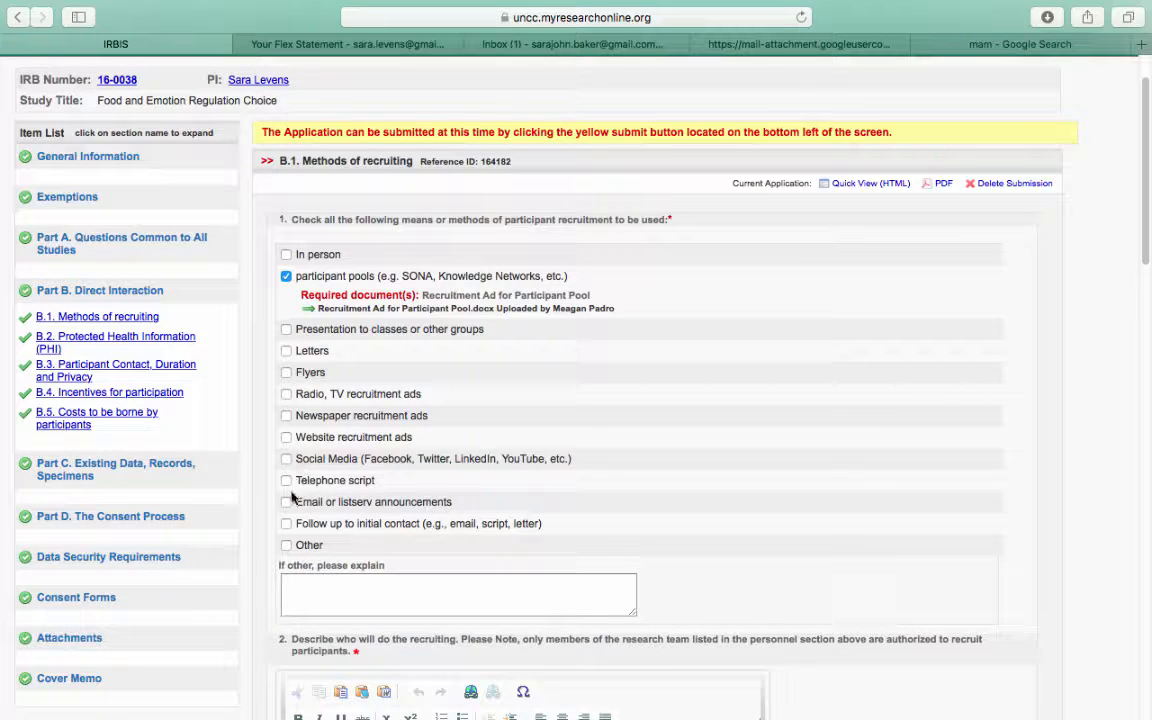
pyautogui.scroll(-1, 322, 507)
pyautogui.scroll(-5, 322, 507)
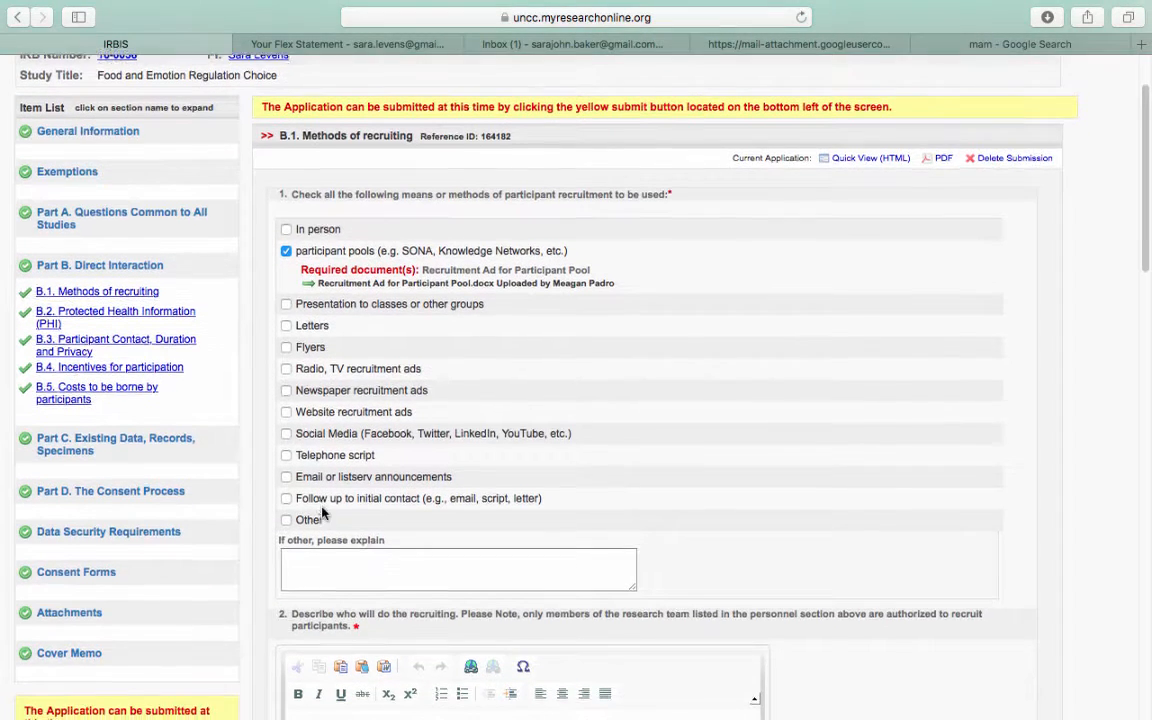
pyautogui.scroll(-2, 322, 507)
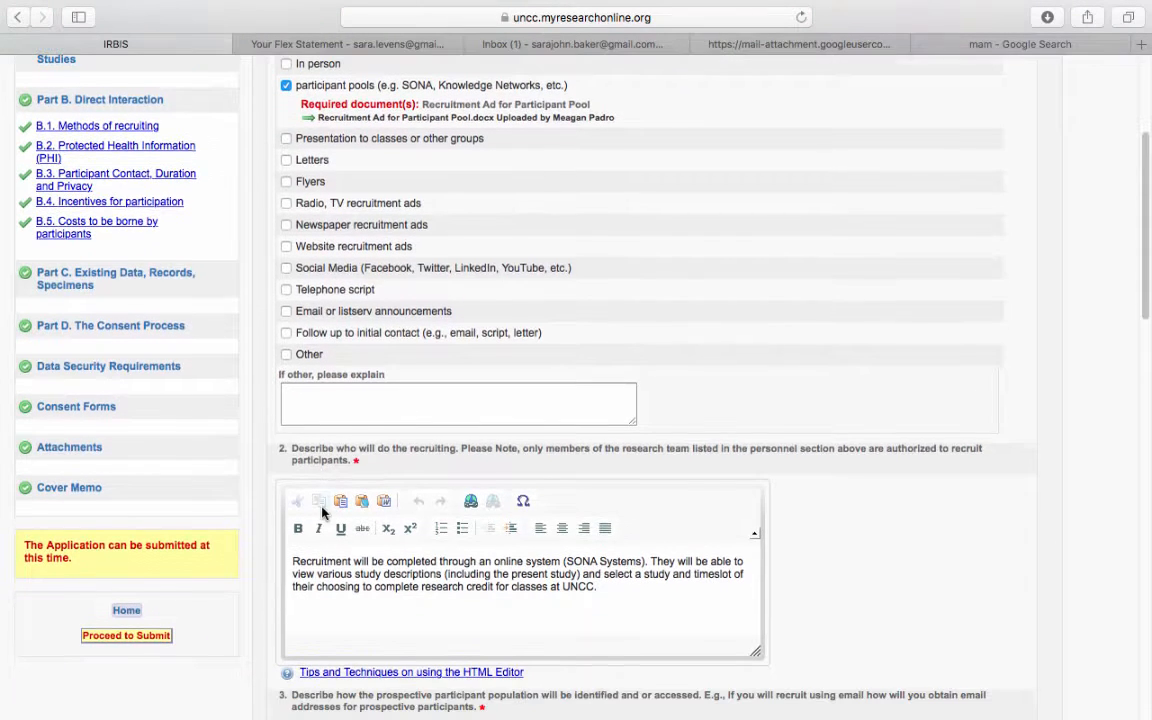
pyautogui.scroll(-1, 322, 510)
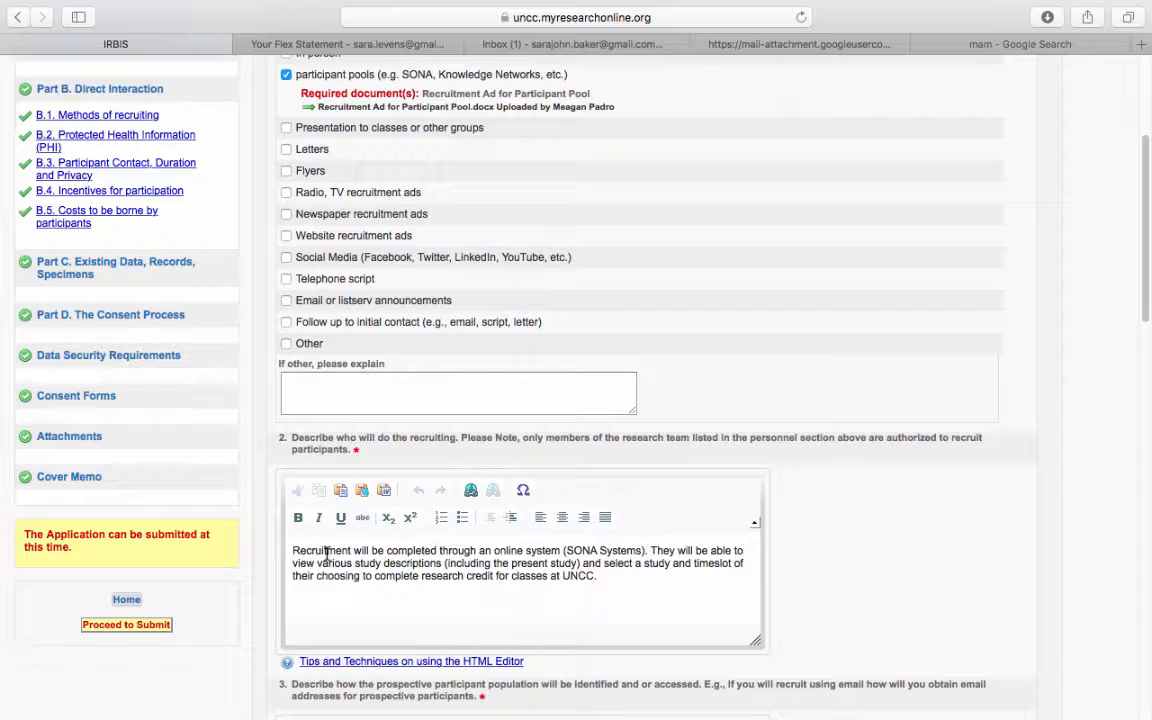
pyautogui.scroll(-5, 702, 587)
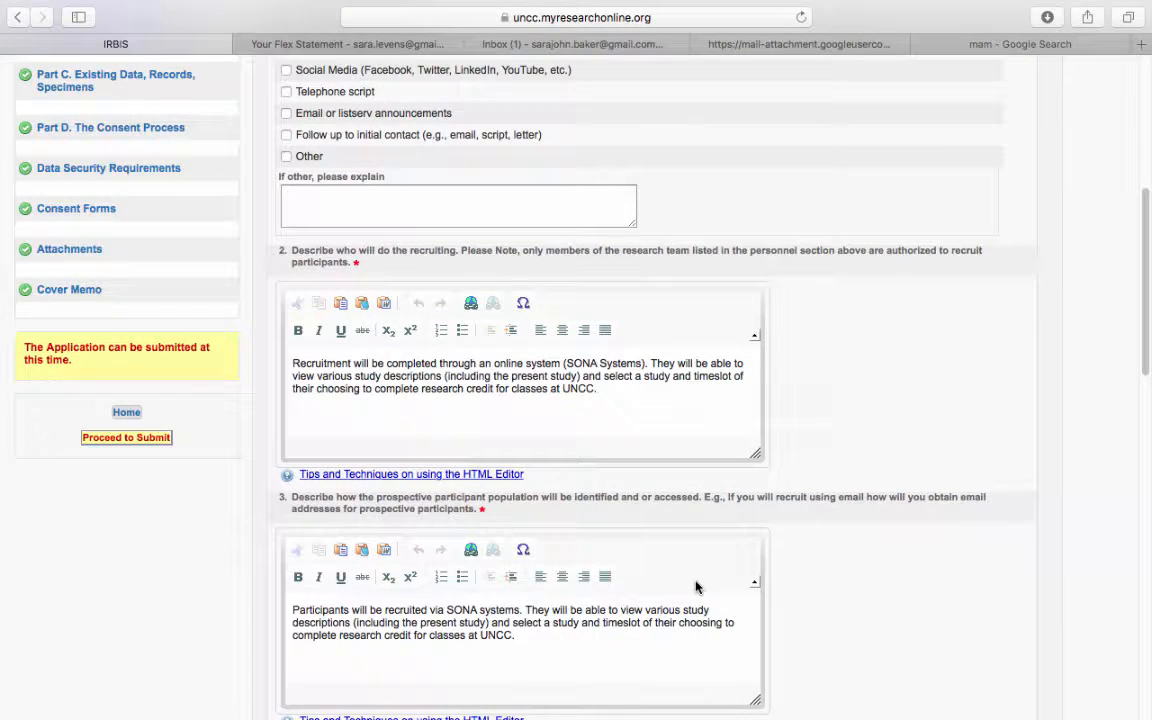
# - Read B.1's answers on how the participant population will be identified and how and where participants will be recruited
pyautogui.scroll(-1, 641, 549)
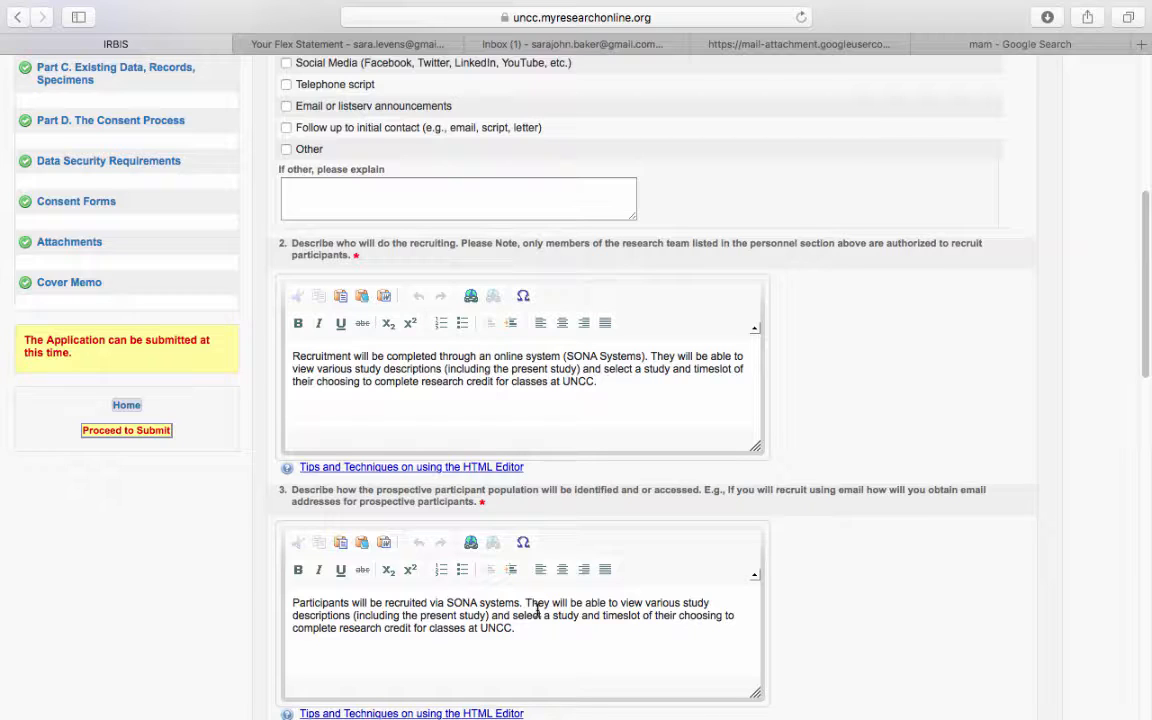
pyautogui.scroll(-1, 540, 640)
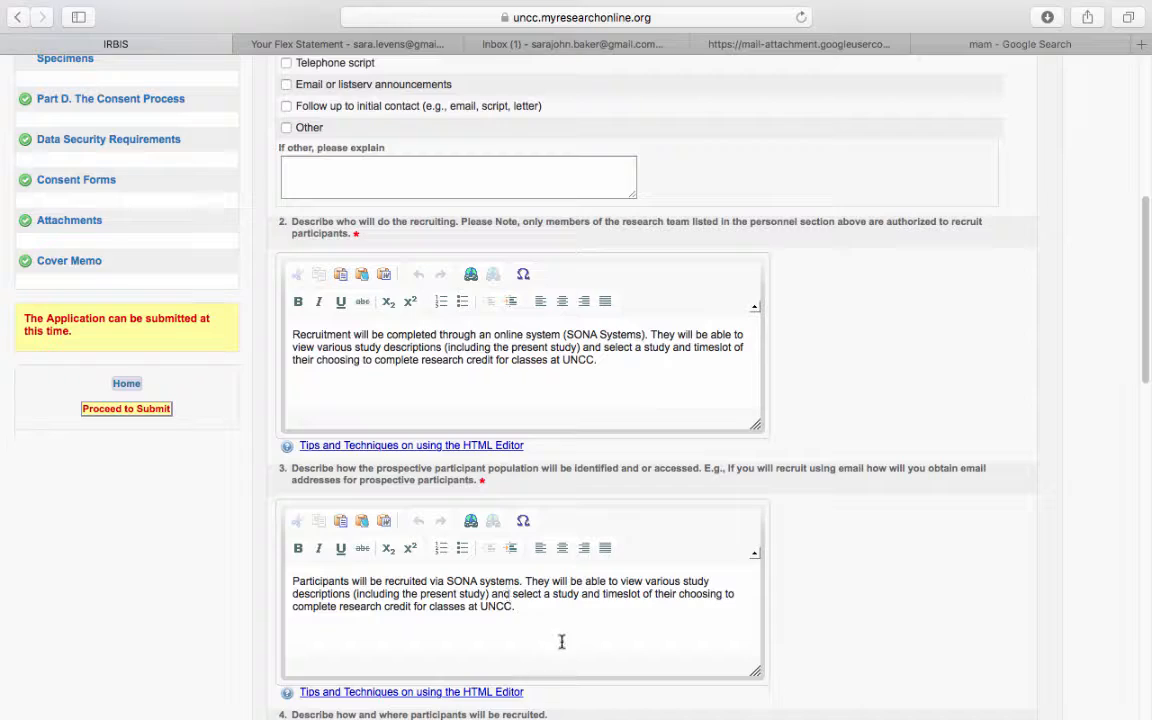
pyautogui.scroll(-3, 560, 640)
pyautogui.scroll(-3, 561, 642)
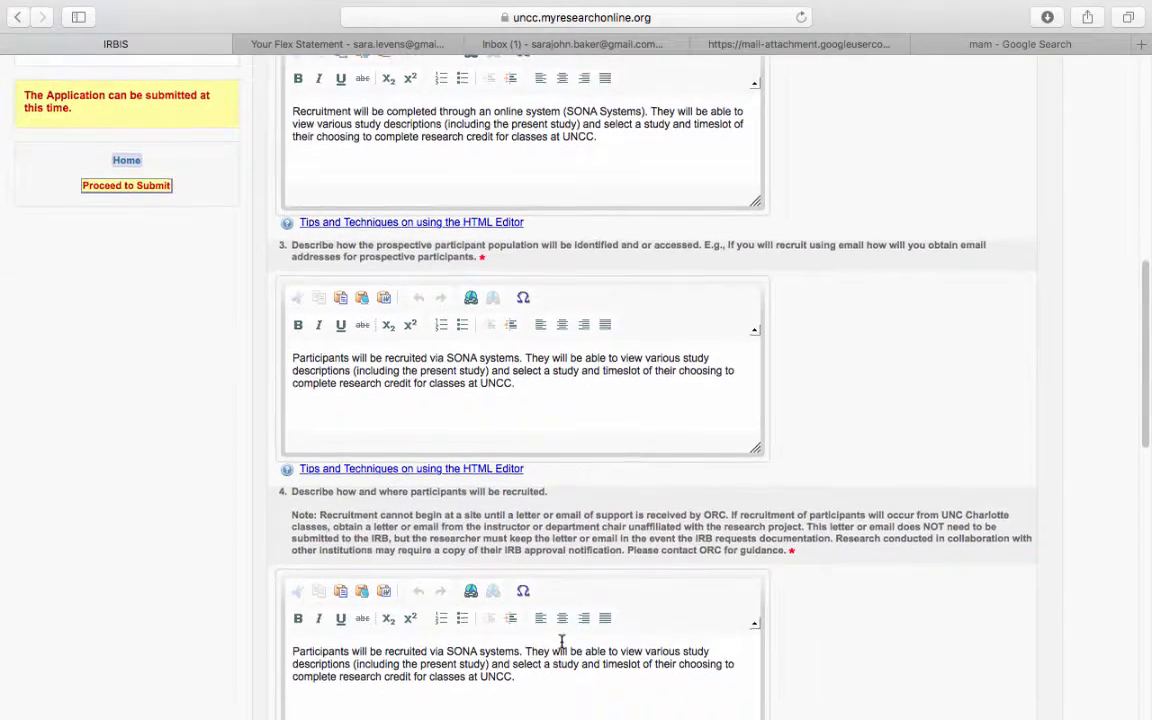
pyautogui.scroll(-1, 561, 642)
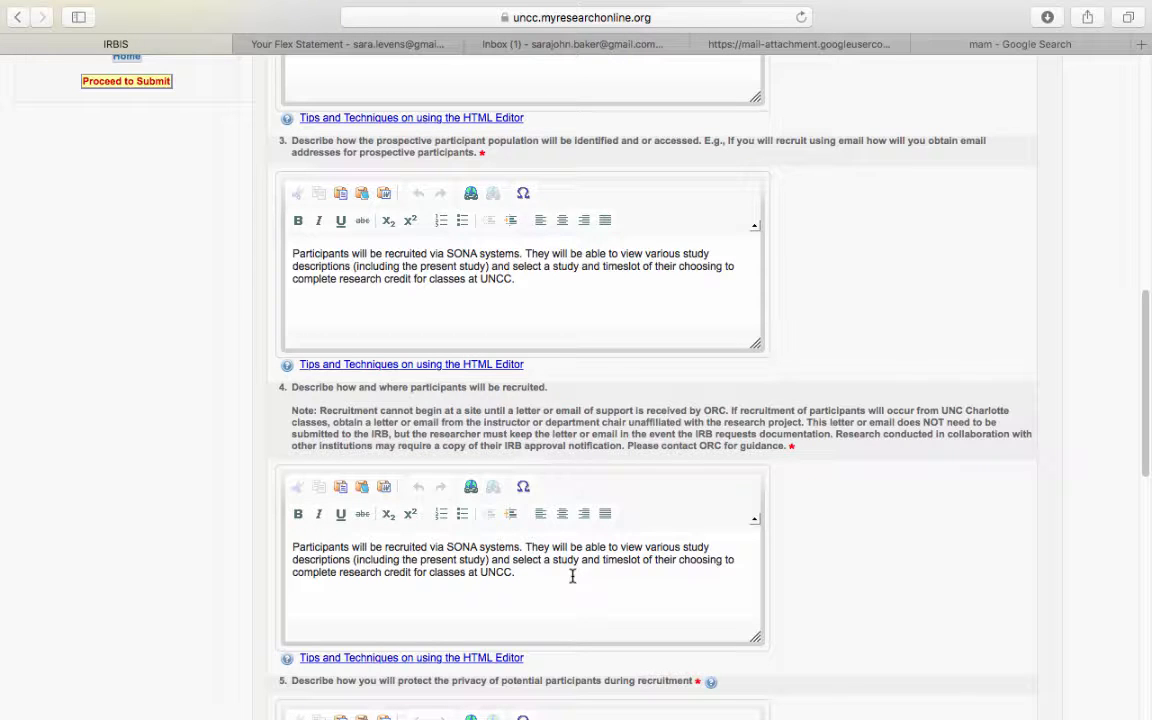
pyautogui.scroll(3, 572, 576)
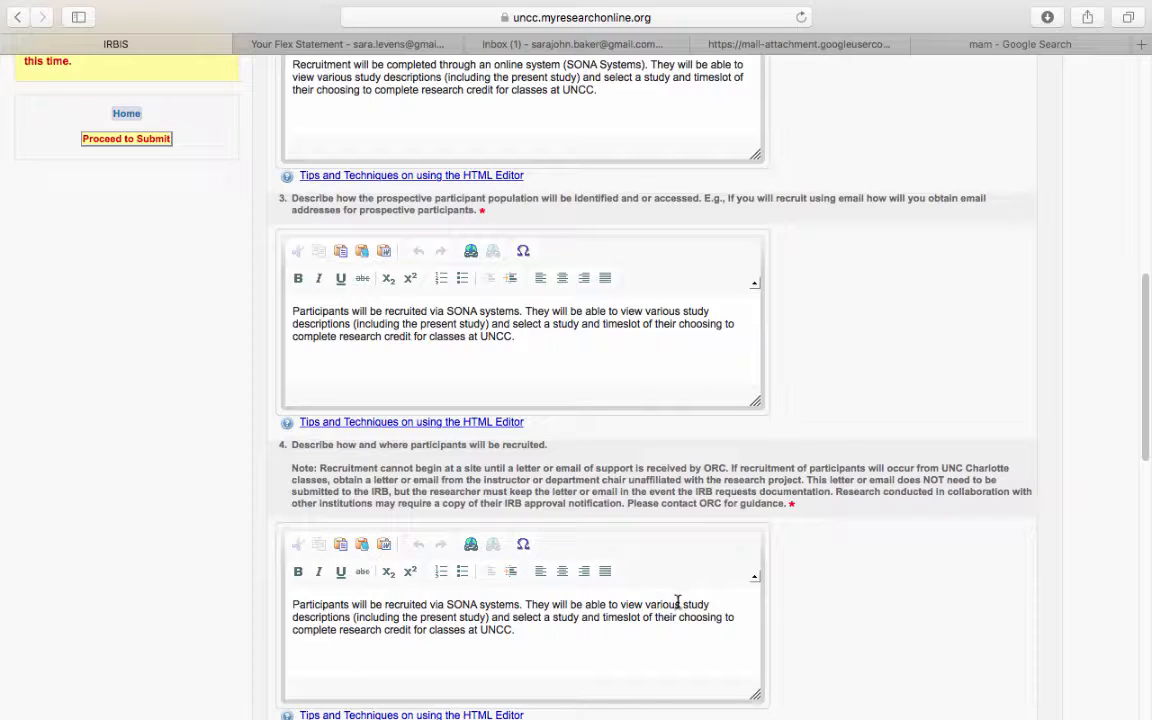
pyautogui.scroll(1, 668, 626)
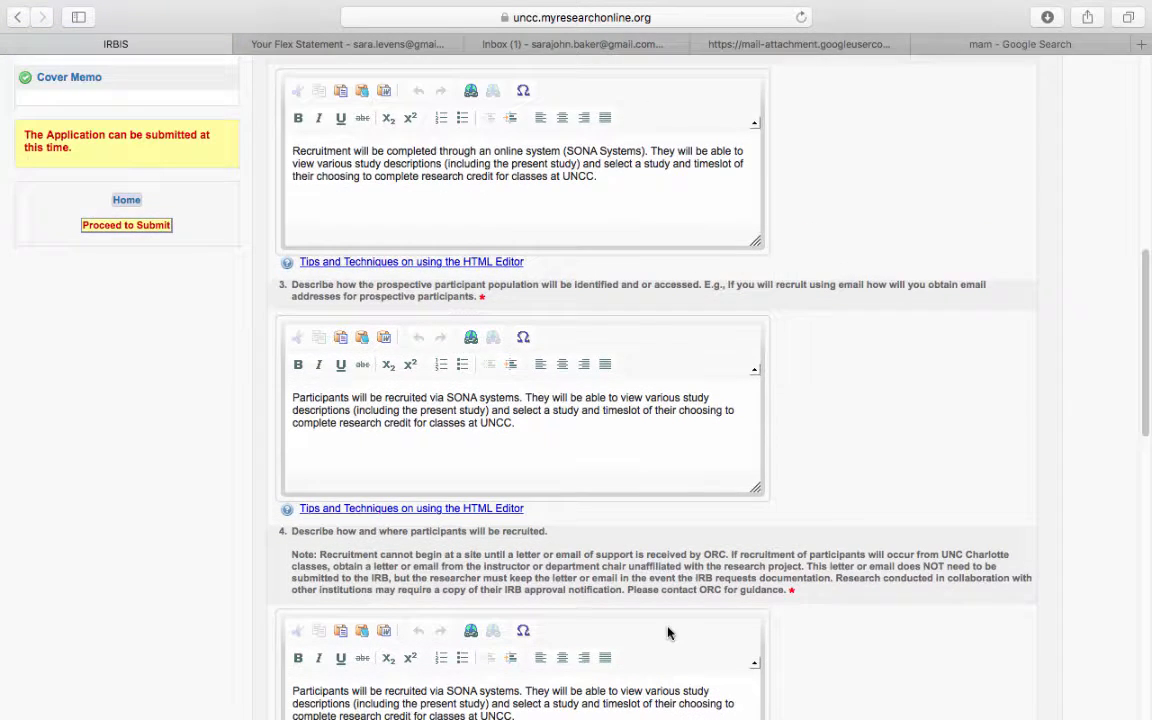
# - Review B.1's answers on recruitment privacy, participant contact and equal access, and save the section, continuing to B.2 Protected Health Information
pyautogui.scroll(-10, 668, 630)
pyautogui.scroll(-3, 668, 630)
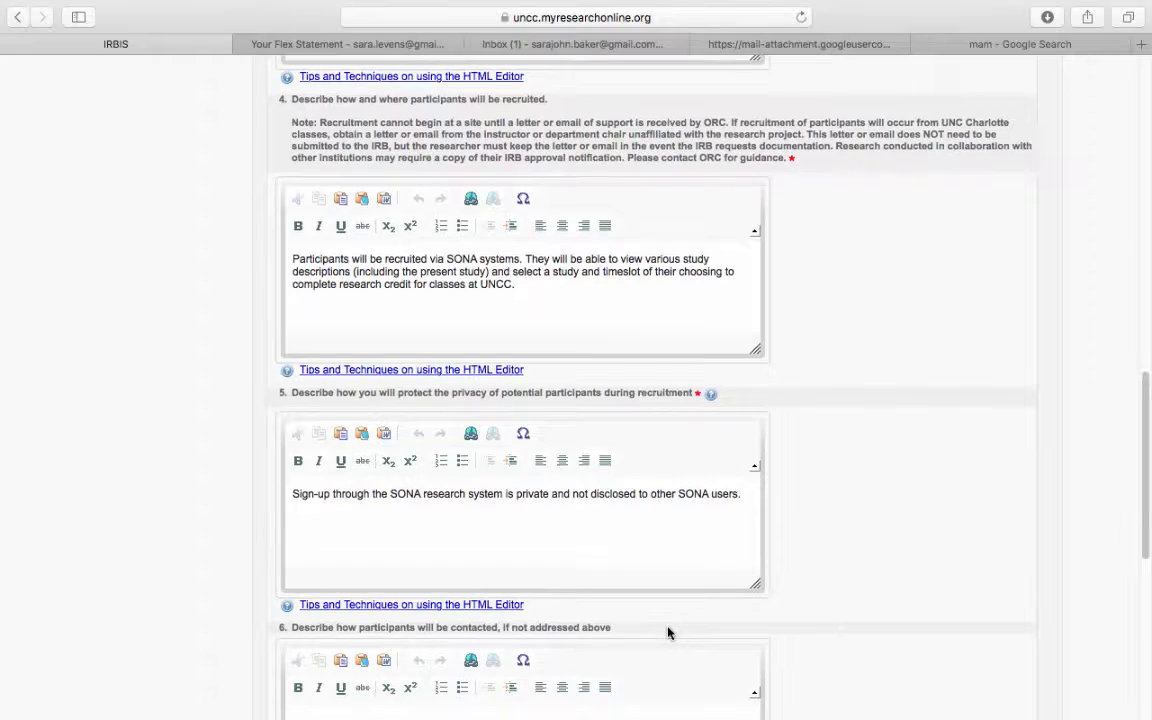
pyautogui.scroll(-3, 668, 628)
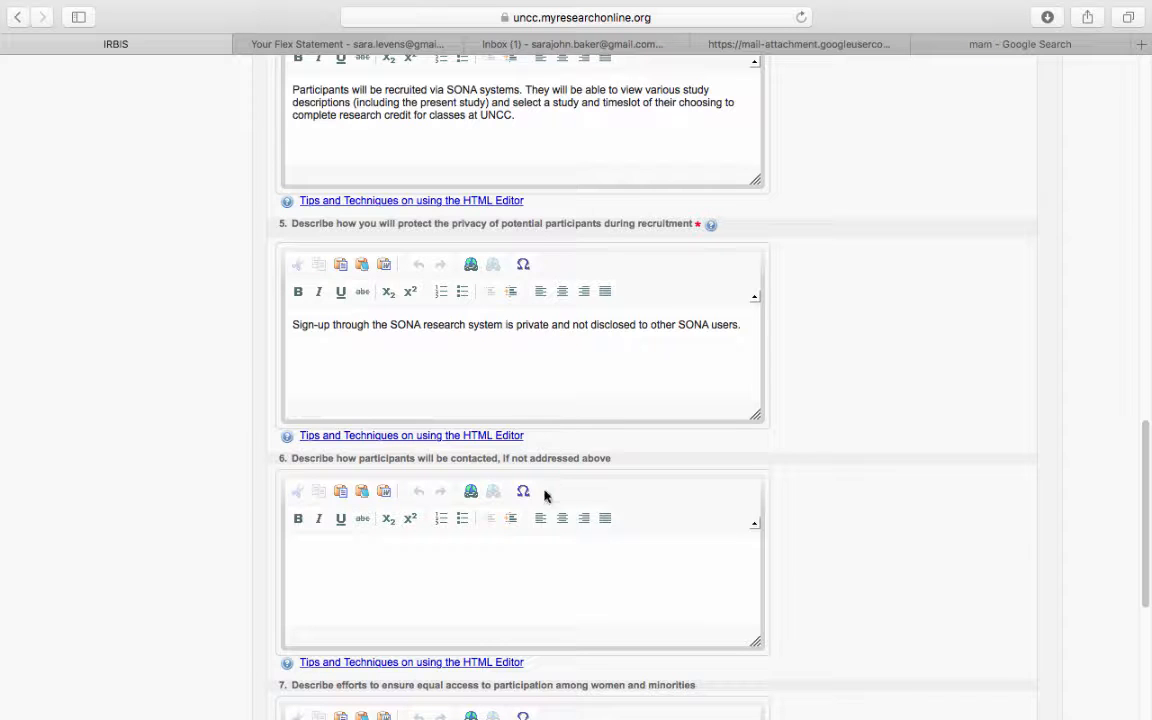
pyautogui.scroll(-1, 531, 543)
pyautogui.scroll(-3, 531, 543)
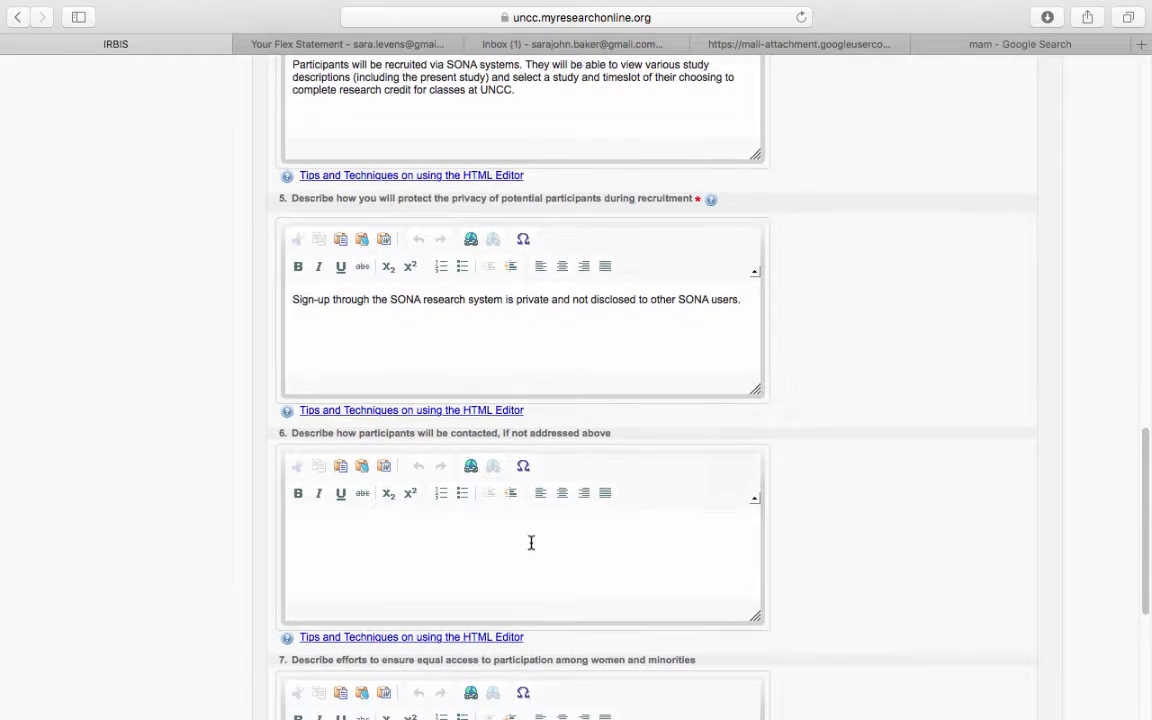
pyautogui.scroll(-5, 531, 543)
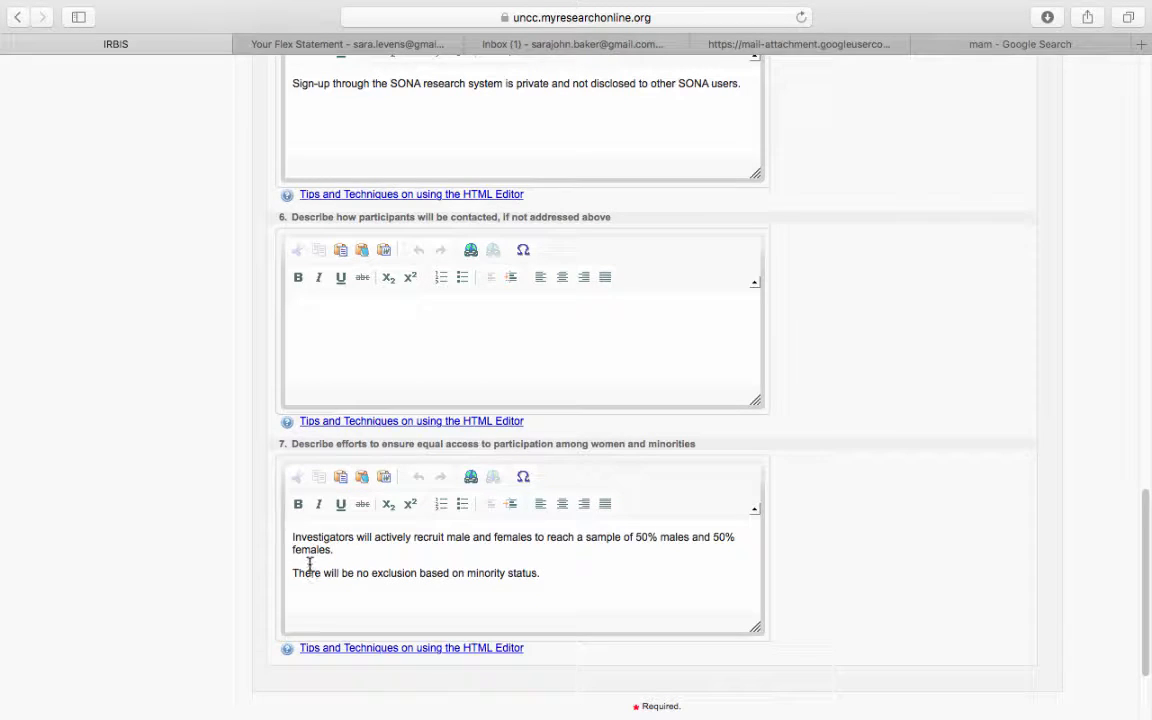
pyautogui.scroll(-3, 614, 635)
pyautogui.click(700, 619)
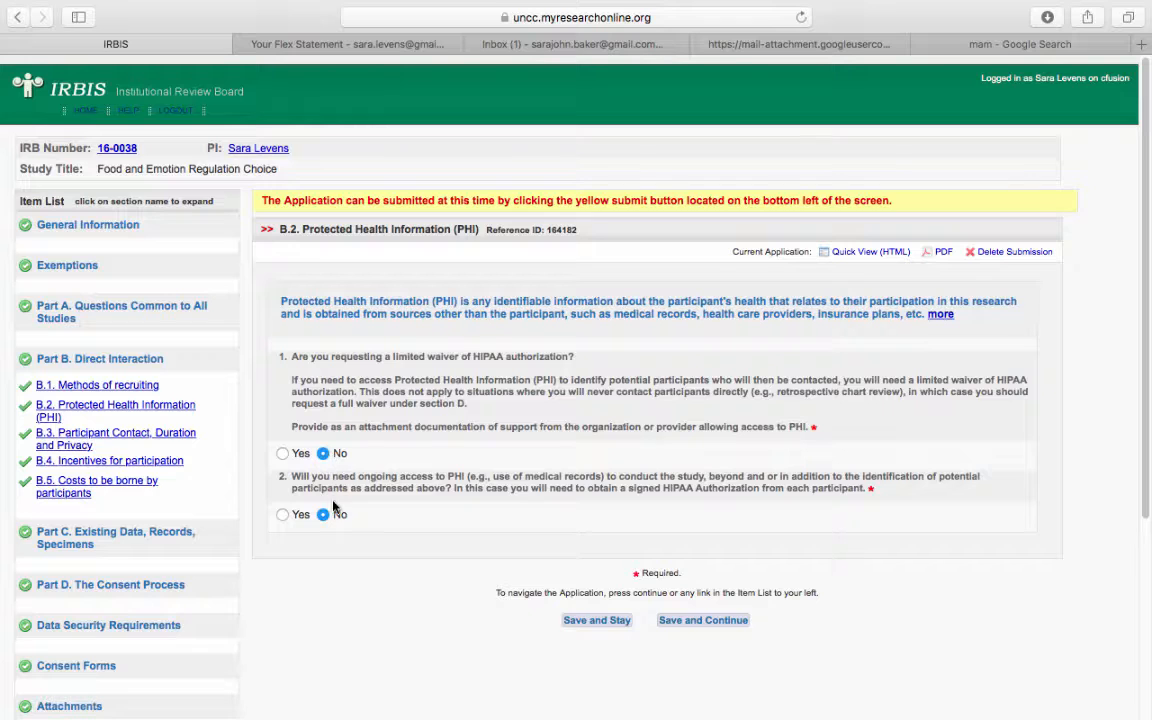
# - Save B.2 with its answers as they are, and review B.3's number of contacts, durations and study setting
pyautogui.click(710, 621)
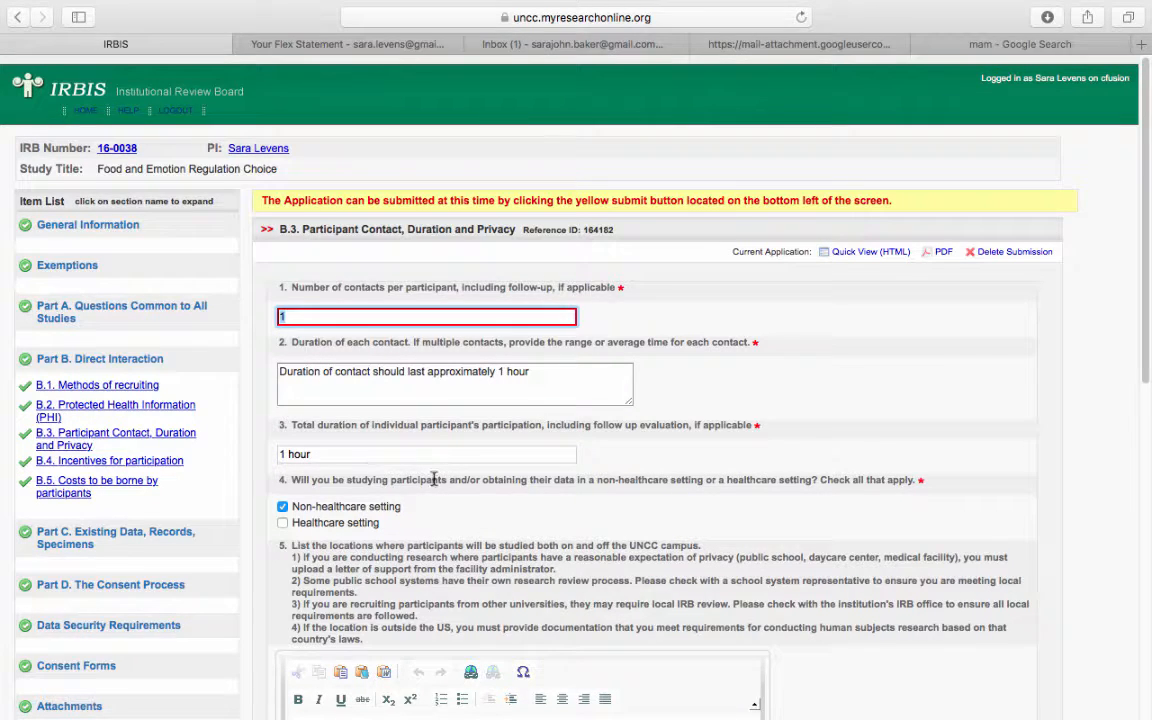
pyautogui.scroll(-2, 436, 480)
pyautogui.scroll(-4, 391, 432)
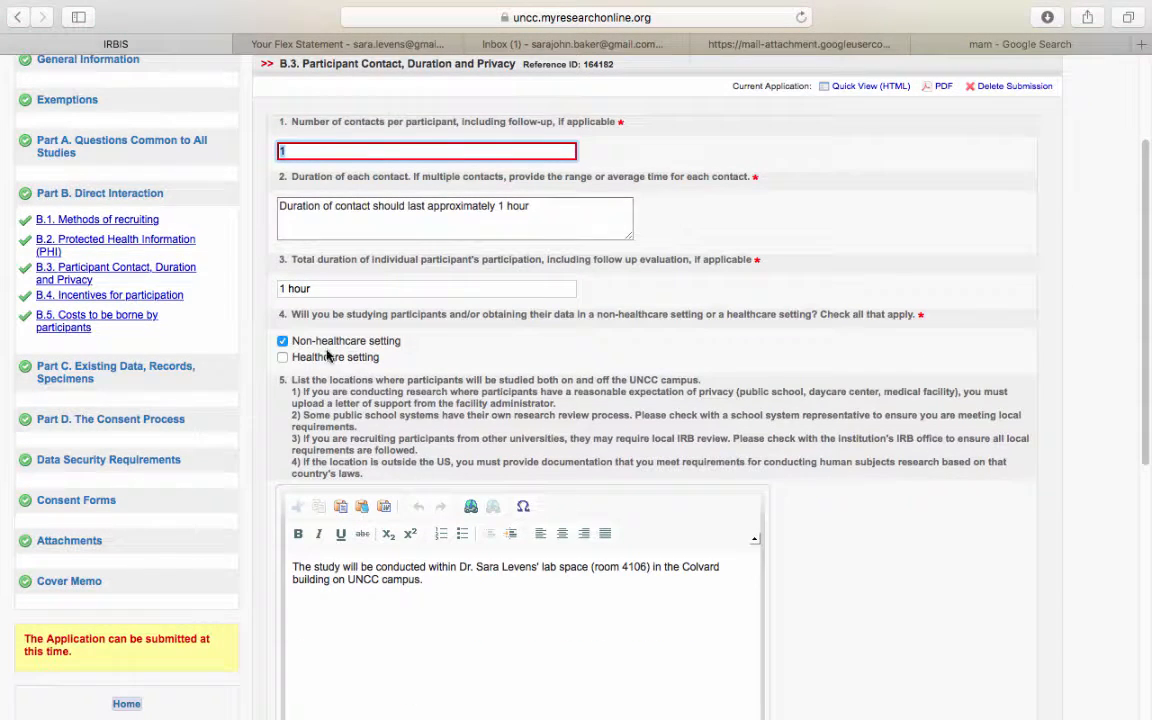
pyautogui.scroll(-2, 437, 390)
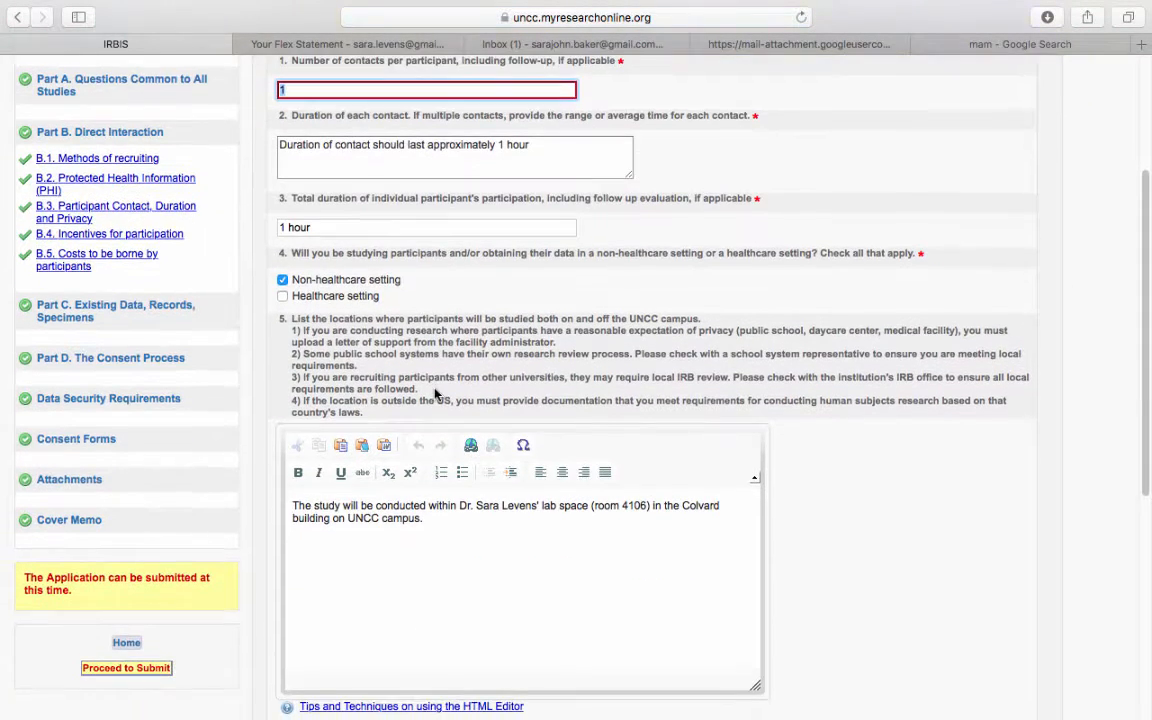
pyautogui.scroll(-2, 440, 366)
pyautogui.scroll(-3, 440, 366)
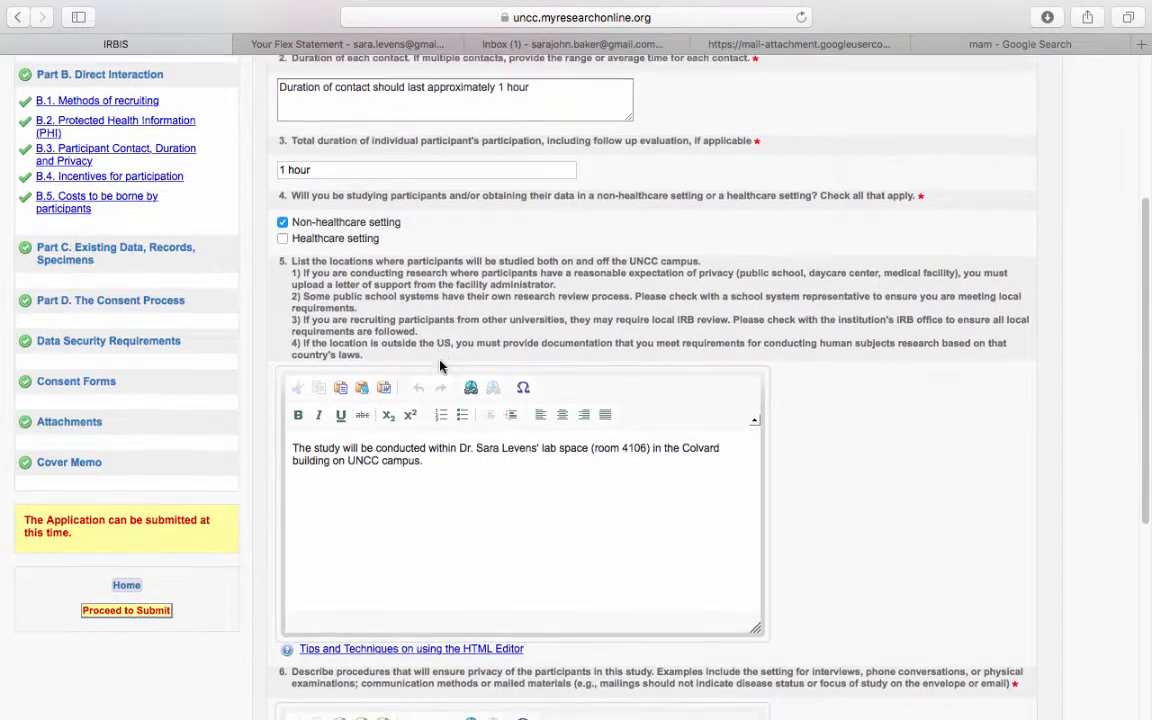
# - Review B.3's study locations and participant privacy procedures, and save the section, continuing to B.4 Incentives for participation
pyautogui.scroll(-2, 454, 390)
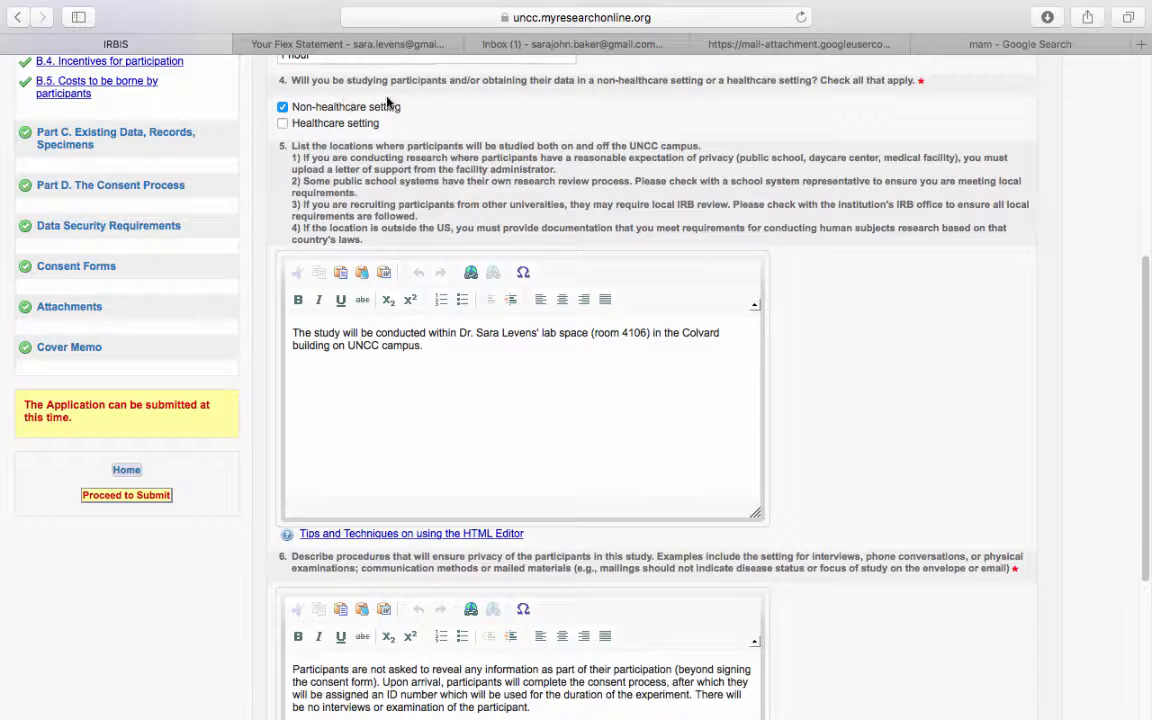
pyautogui.scroll(-1, 590, 402)
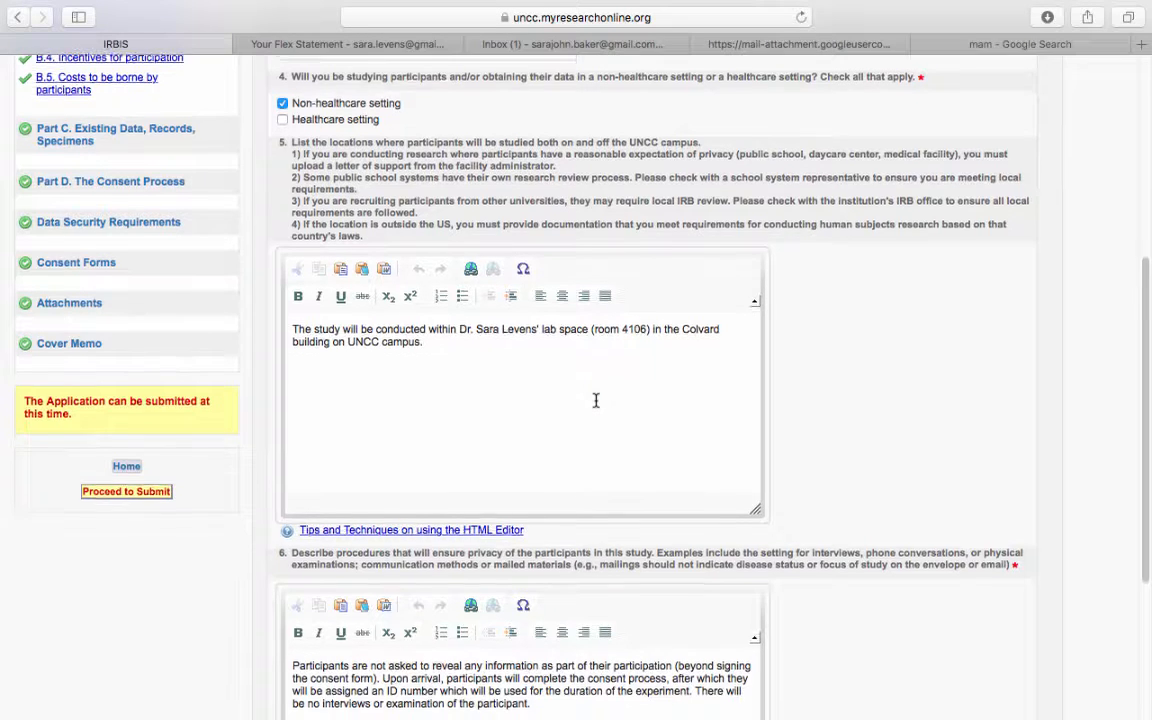
pyautogui.scroll(-5, 596, 401)
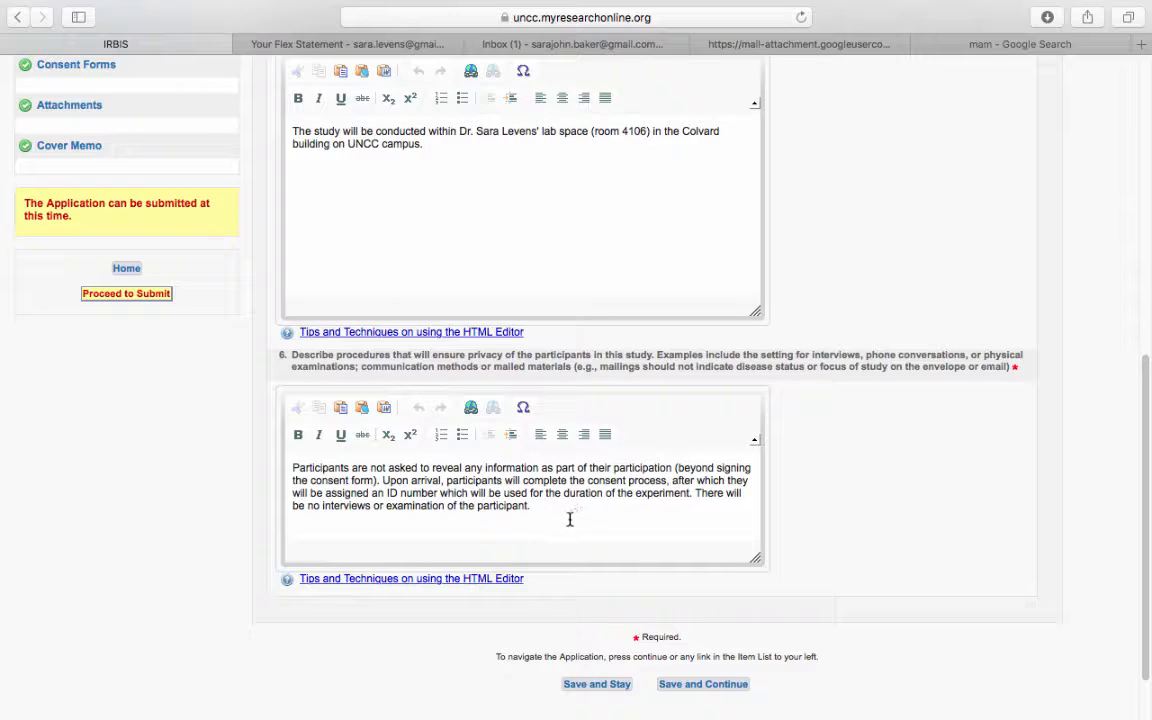
pyautogui.click(701, 689)
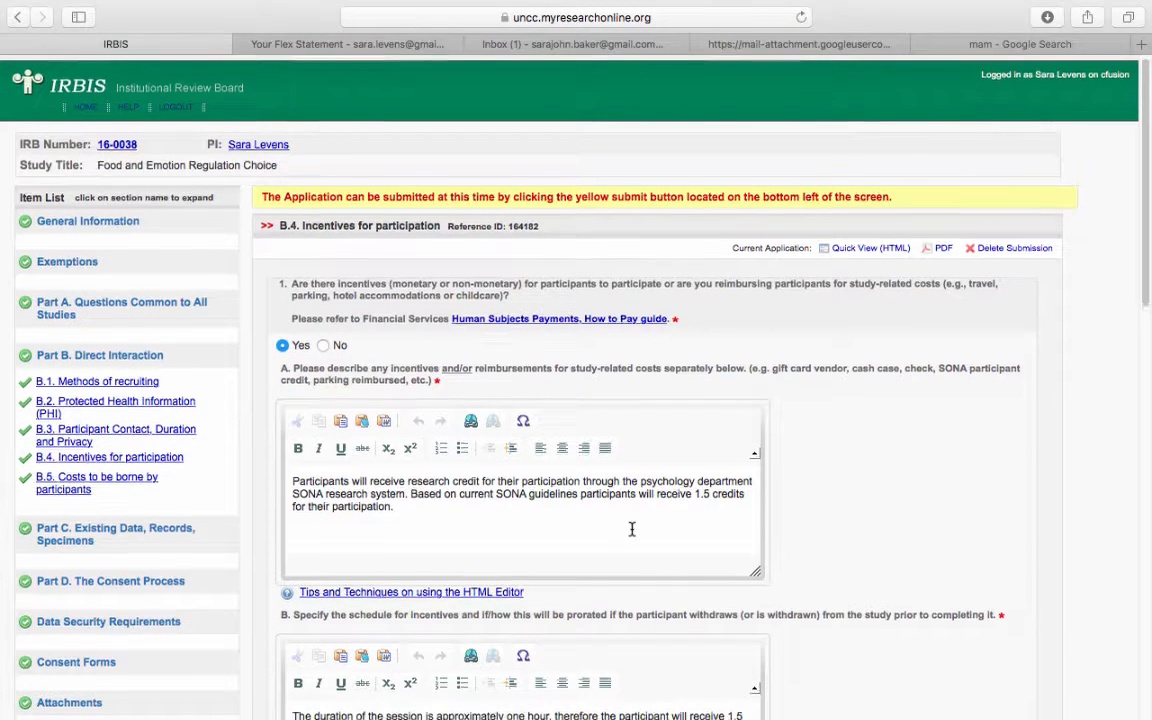
# - Read B.4's description of participant incentives and the schedule for prorating them on withdrawal
pyautogui.scroll(-2, 631, 533)
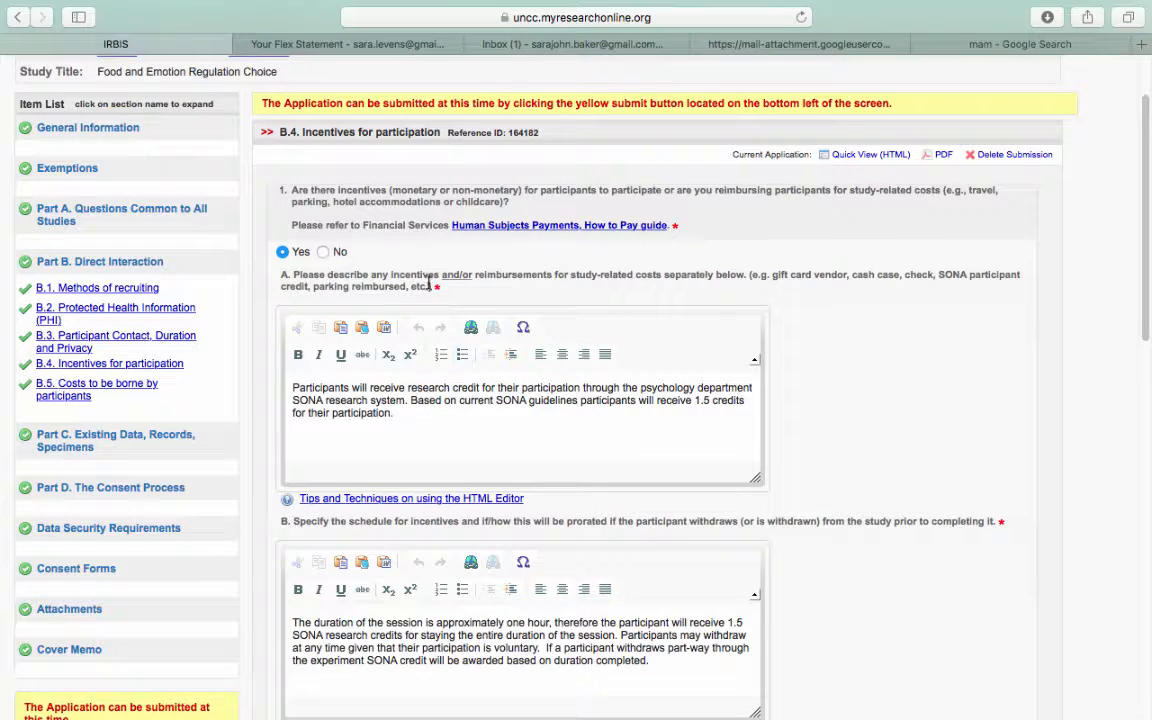
pyautogui.scroll(-1, 478, 385)
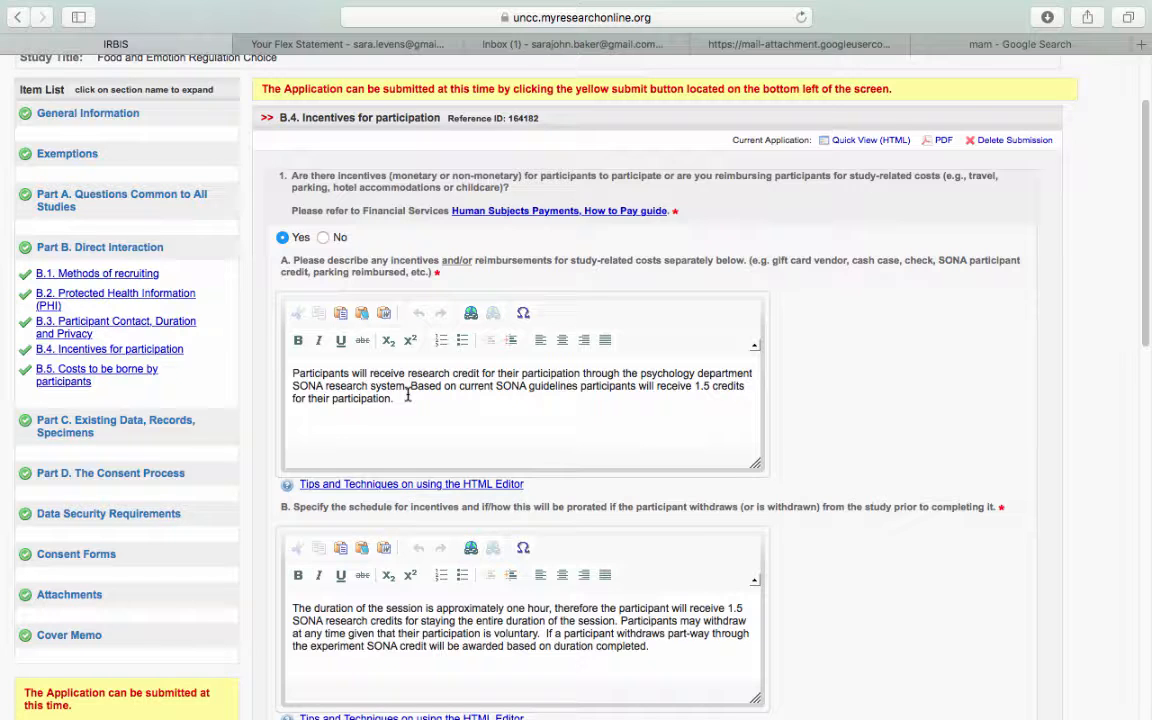
pyautogui.scroll(-2, 436, 530)
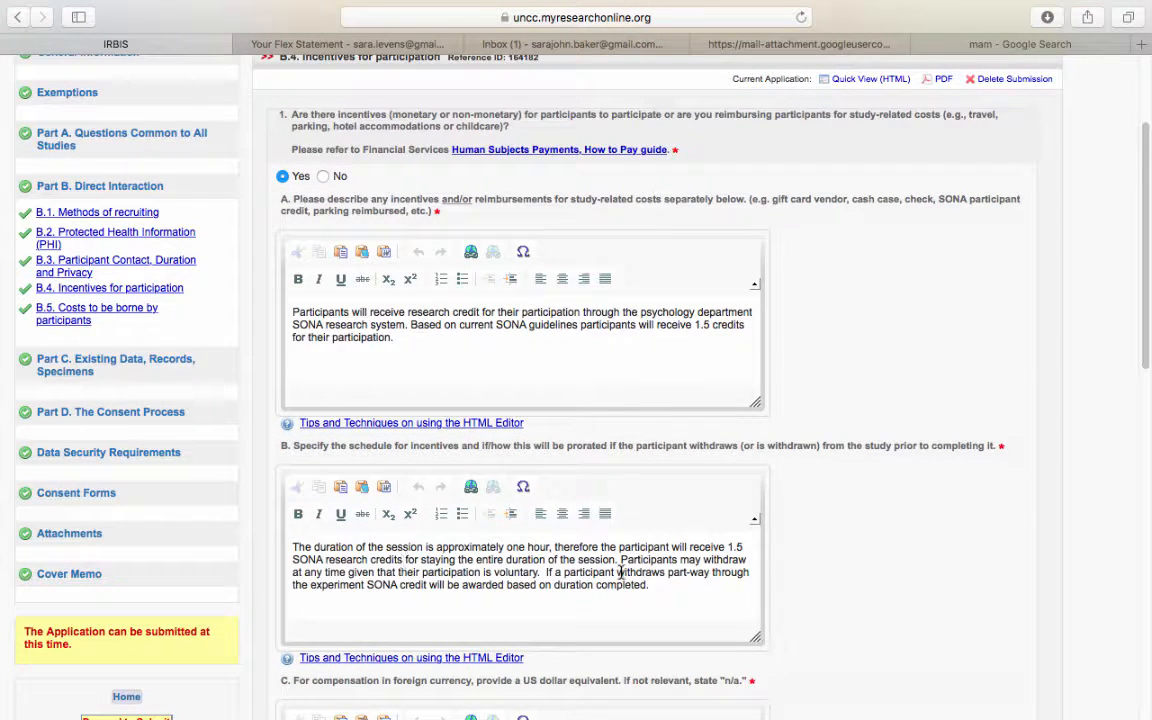
pyautogui.scroll(-1, 622, 577)
pyautogui.scroll(-3, 622, 577)
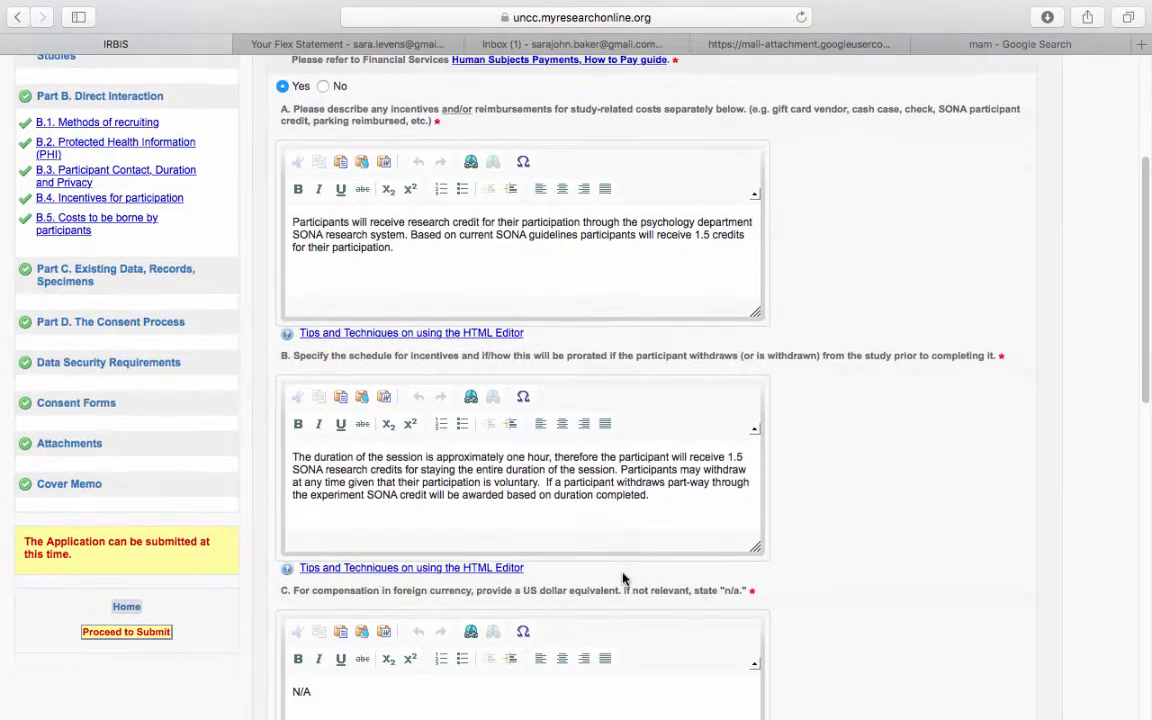
# - Review B.4's answers on foreign currency, coercion, child compensation and Social Security numbers, and save the section, continuing to B.5
pyautogui.scroll(-8, 622, 577)
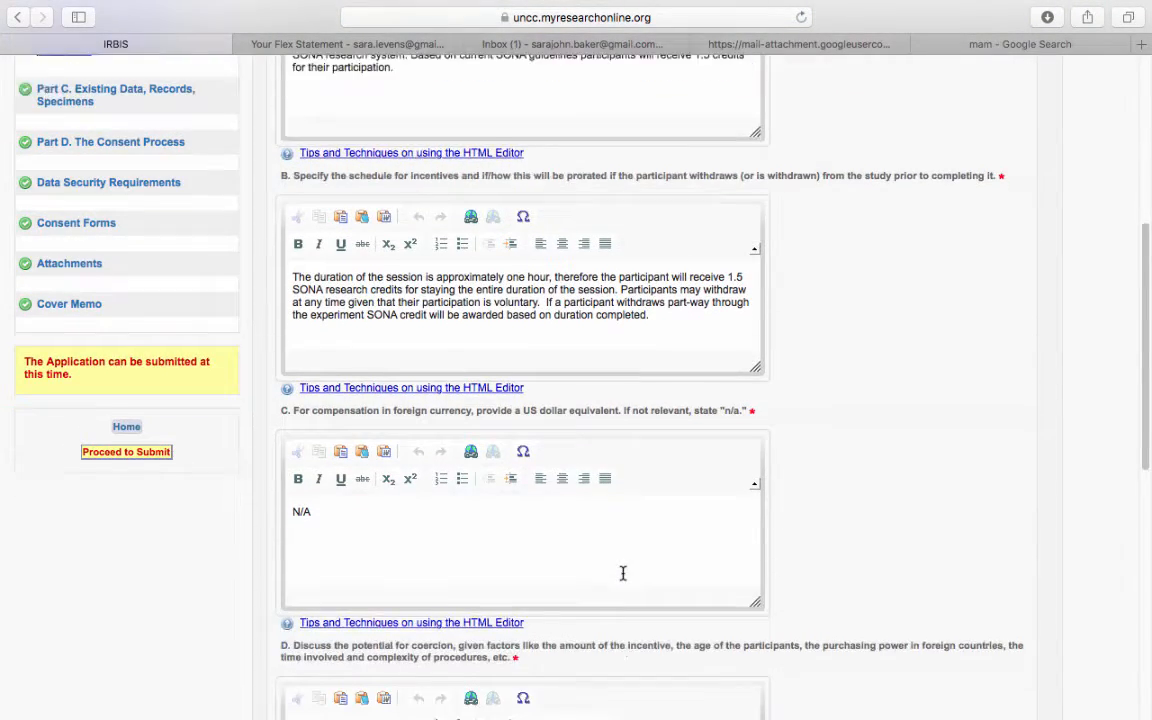
pyautogui.scroll(-4, 623, 573)
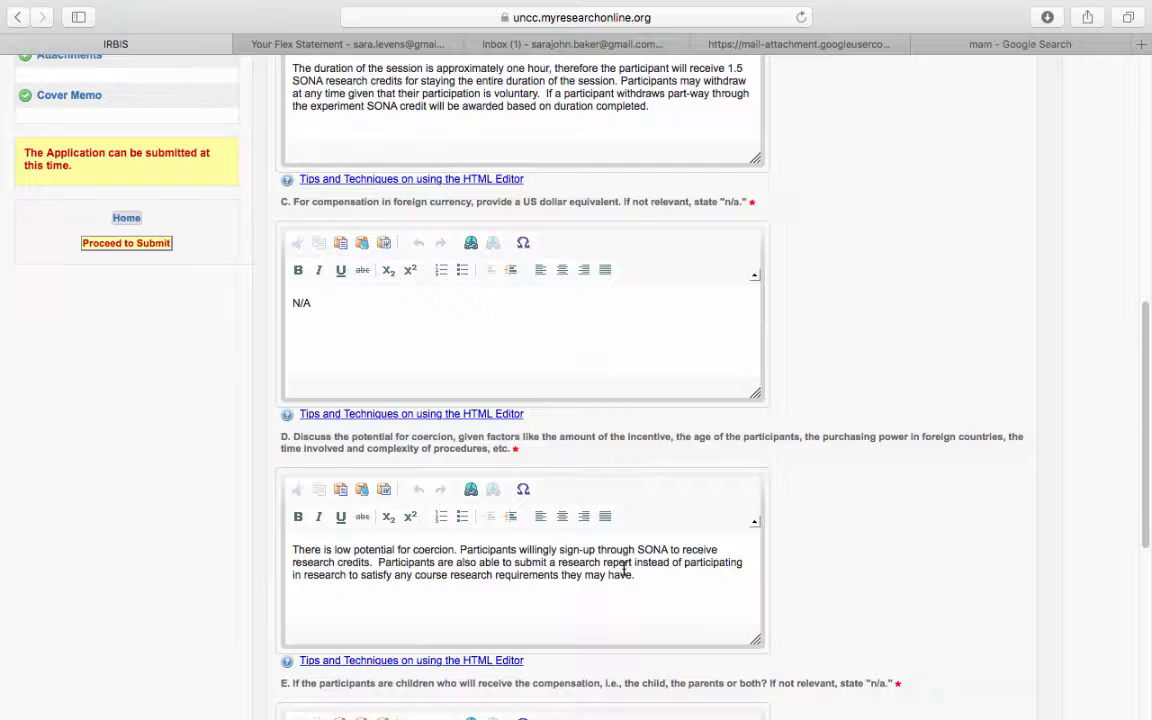
pyautogui.scroll(-2, 624, 570)
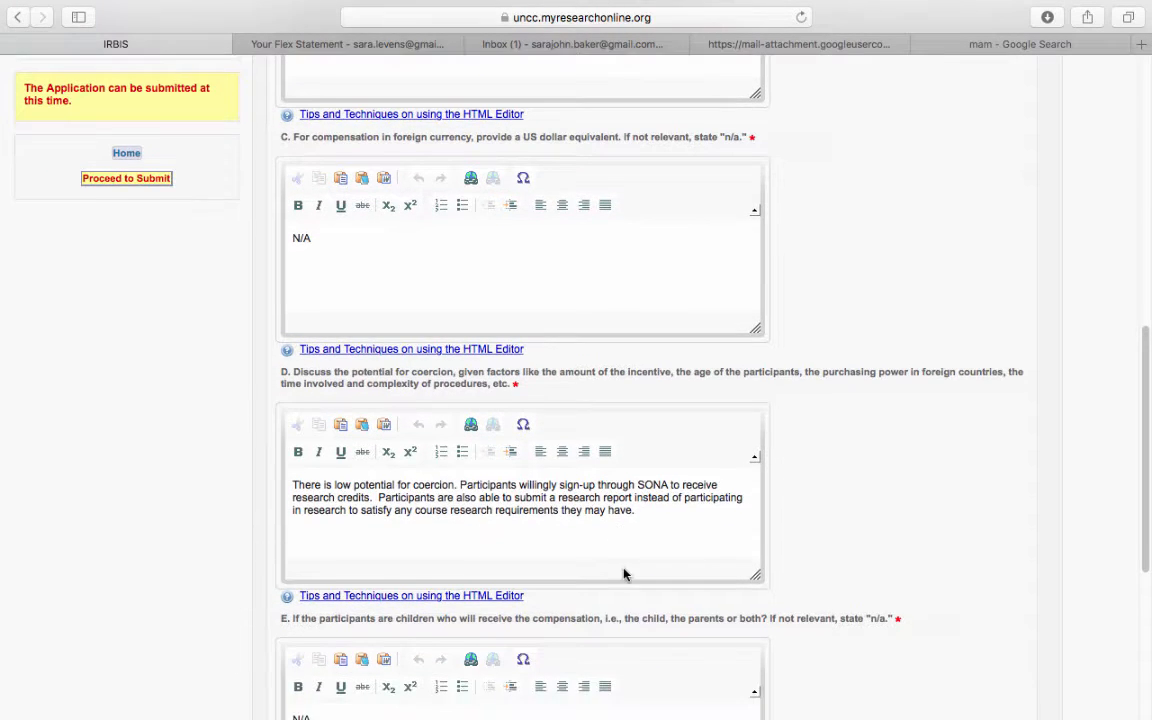
pyautogui.scroll(-1, 623, 573)
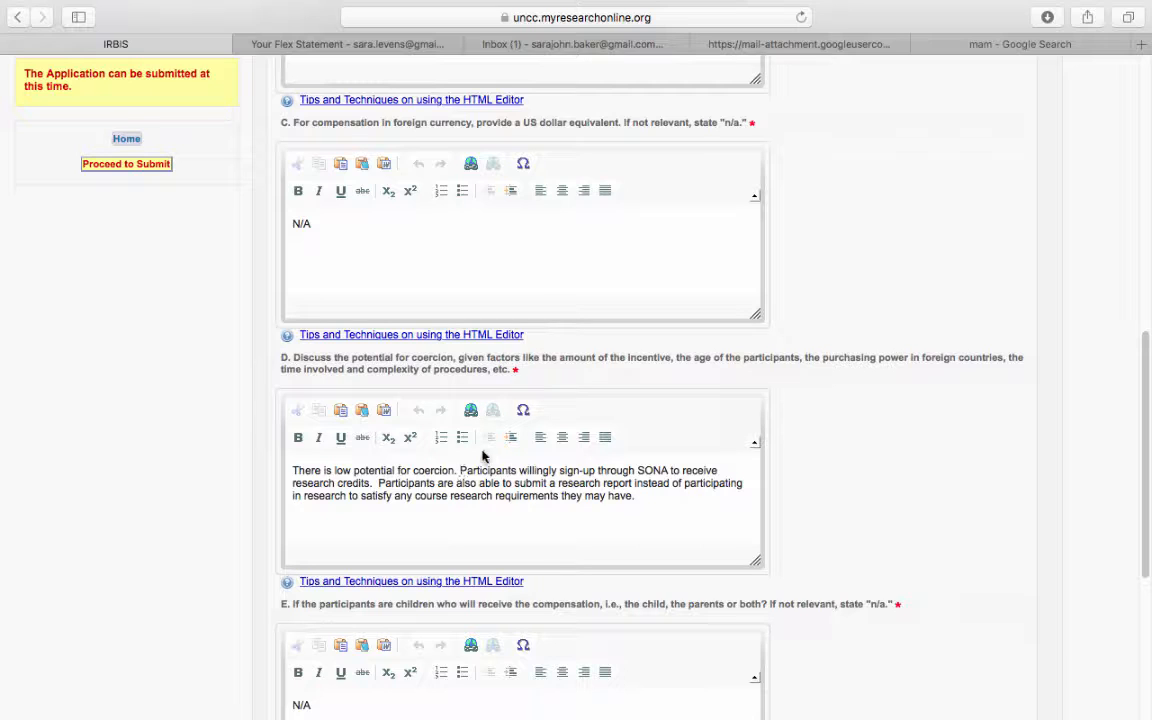
pyautogui.scroll(-2, 555, 508)
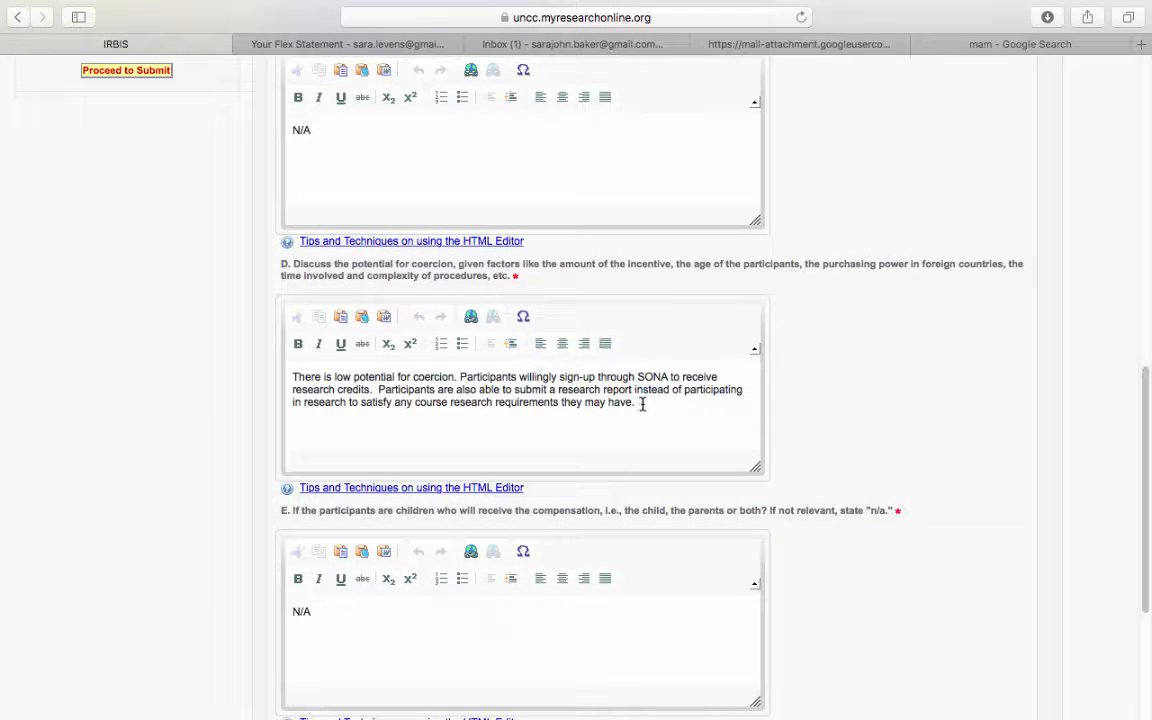
pyautogui.scroll(-1, 659, 428)
pyautogui.scroll(-5, 659, 428)
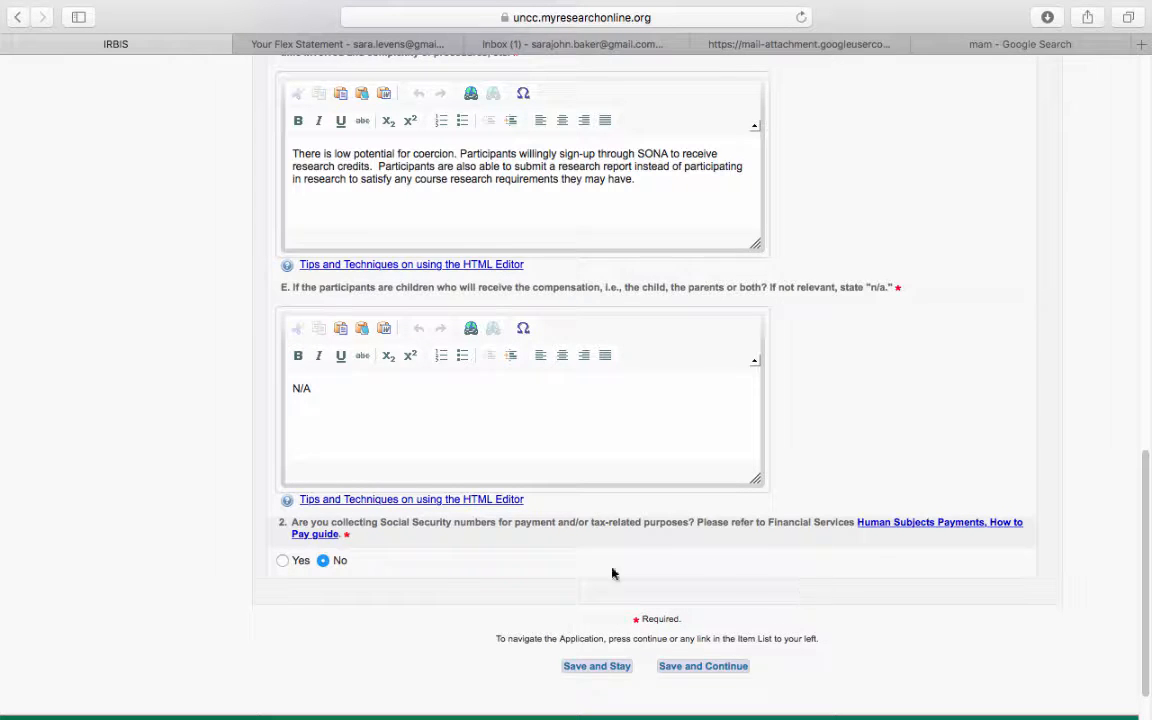
pyautogui.click(705, 668)
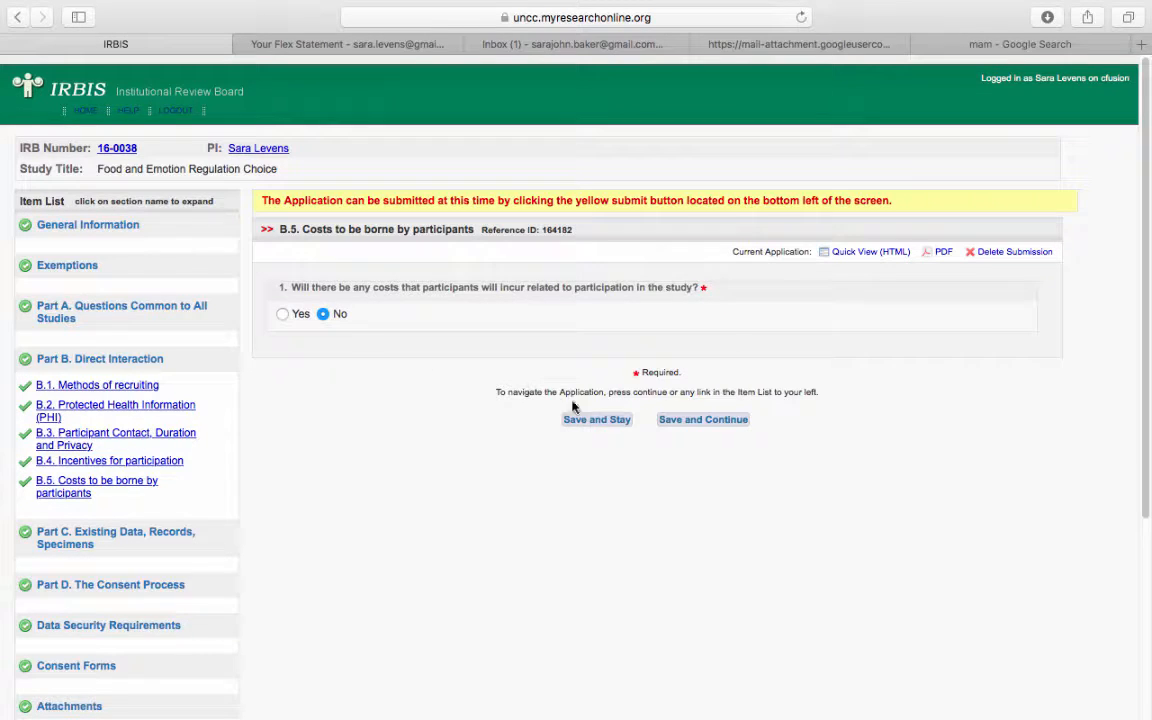
# - Save B.5 with its participant costs answer as it is, and review C.1's list of existing data sources
pyautogui.click(695, 421)
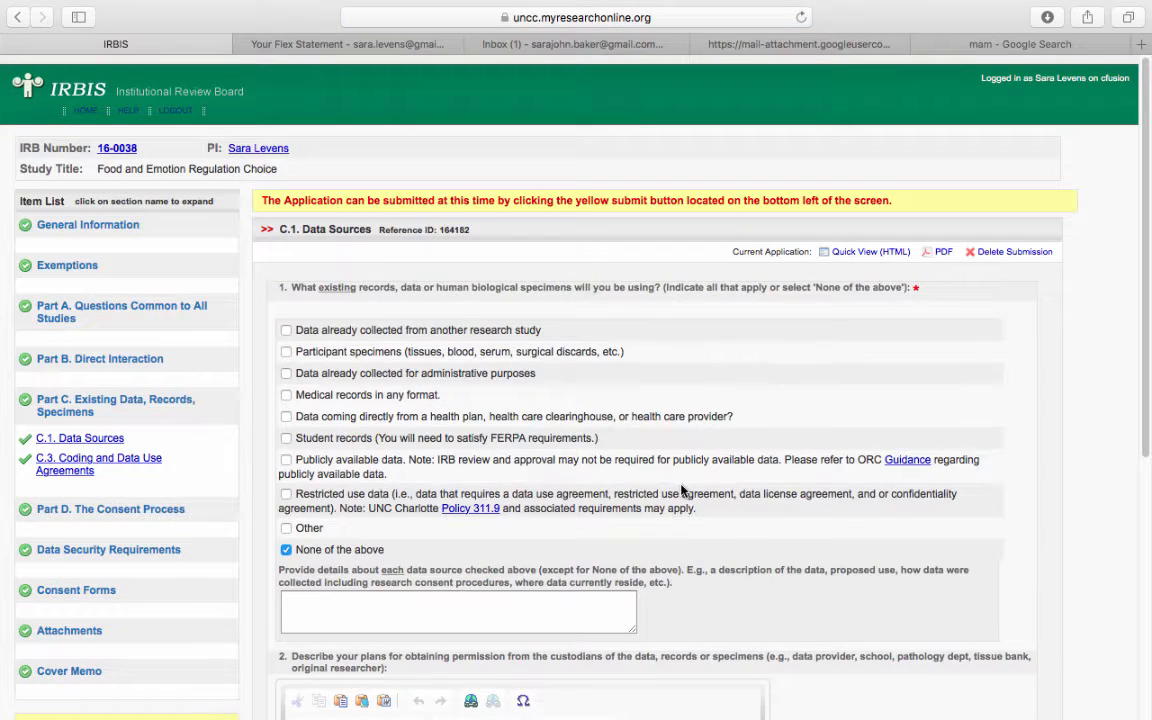
pyautogui.scroll(-1, 680, 490)
pyautogui.scroll(-1, 680, 490)
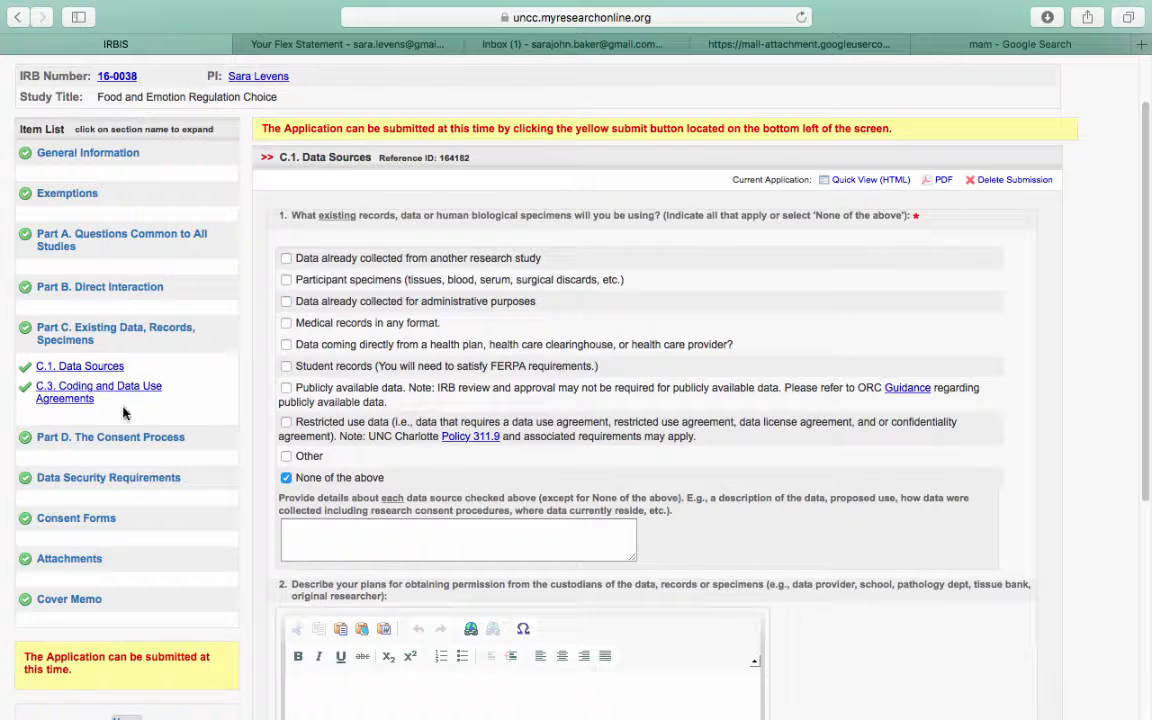
pyautogui.scroll(-1, 638, 405)
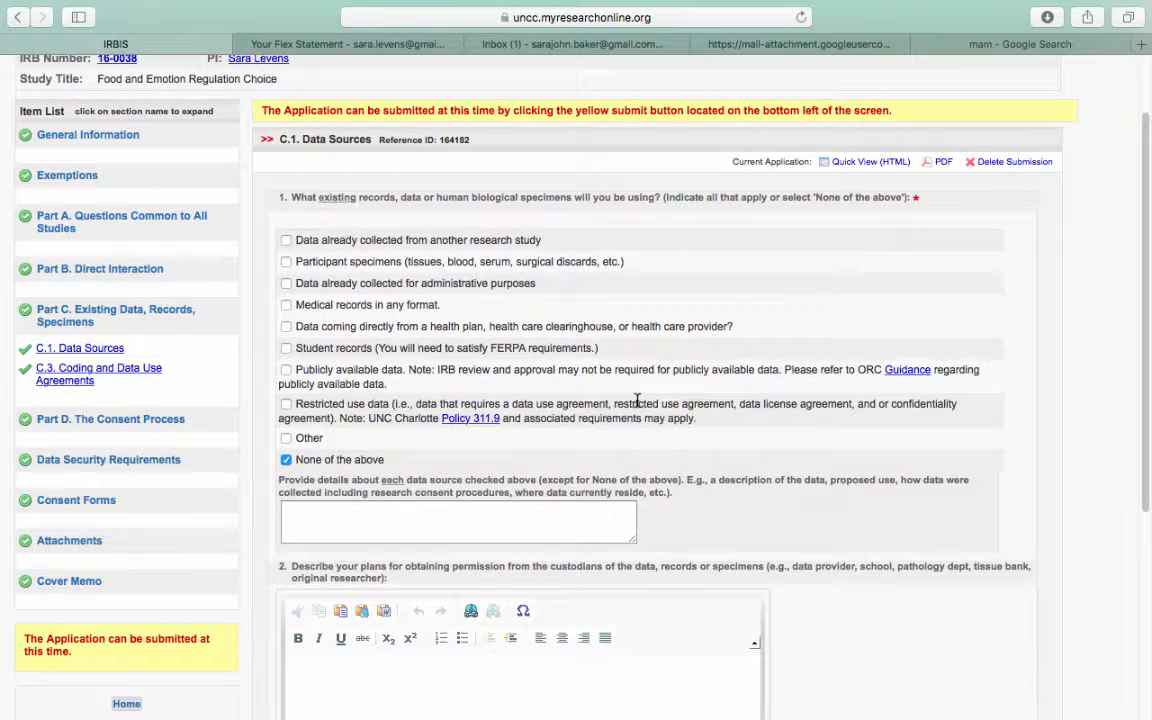
pyautogui.scroll(-1, 637, 400)
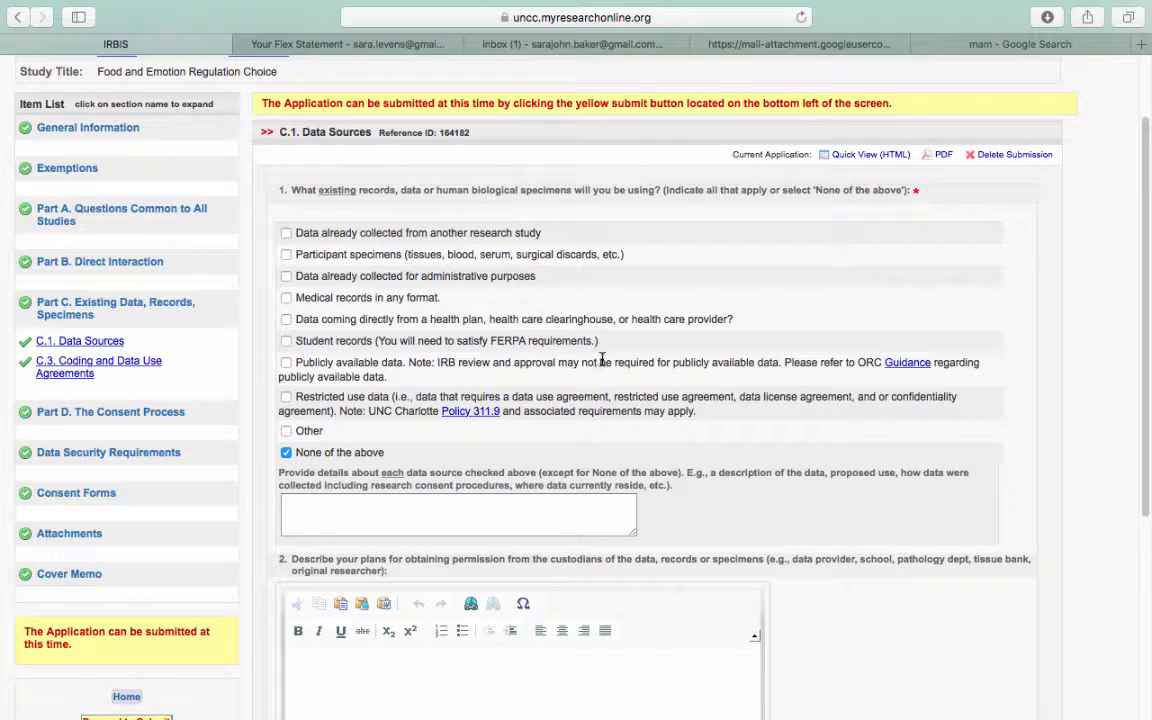
pyautogui.scroll(-1, 596, 357)
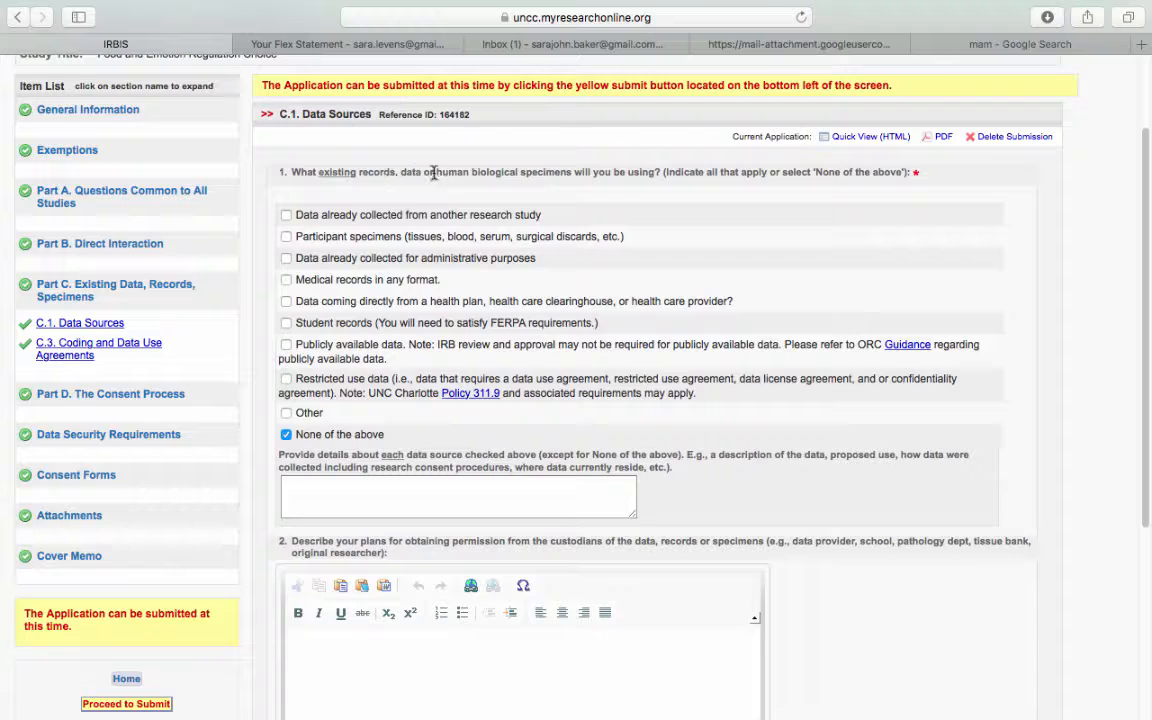
pyautogui.scroll(-1, 483, 290)
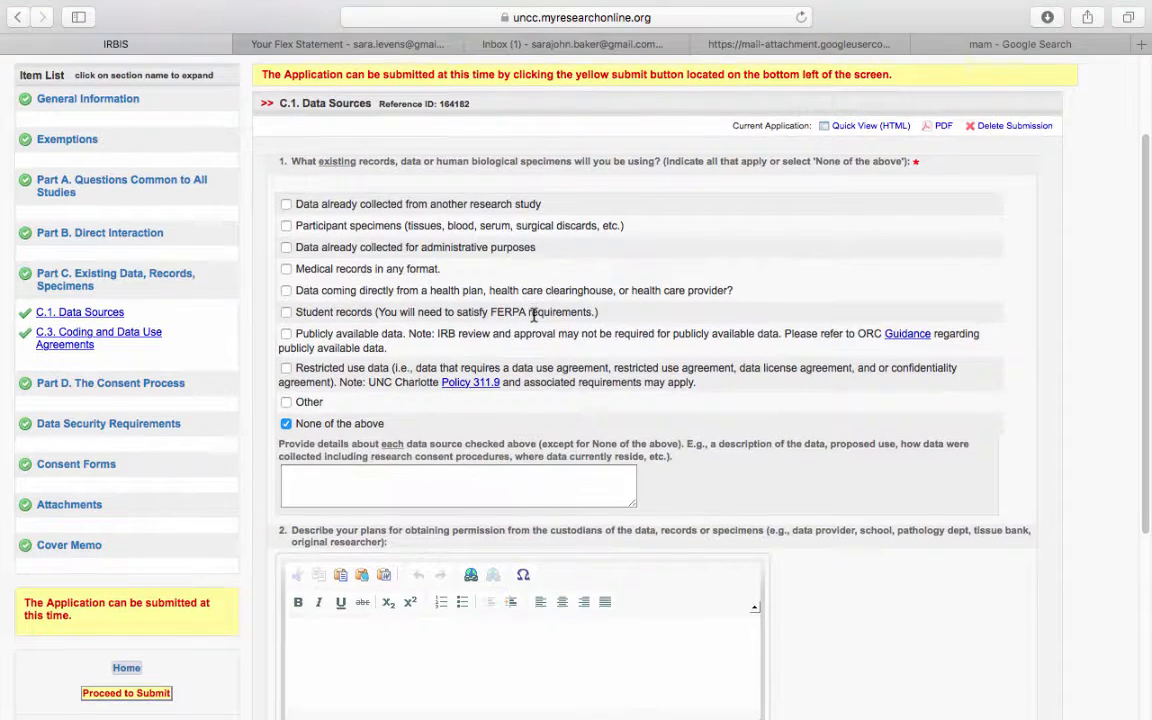
pyautogui.scroll(-5, 388, 425)
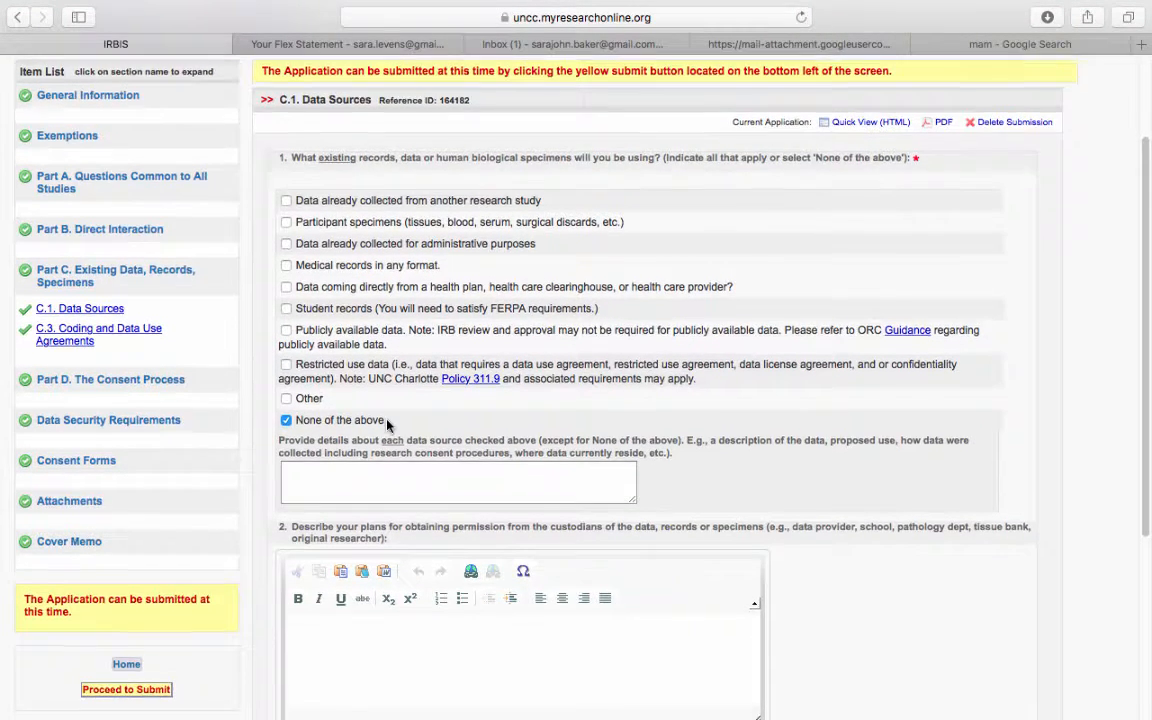
# - Review C.1's data custodian questions, and save C.1 and C.3 with their answers as they are, continuing to D.1
pyautogui.scroll(-1, 612, 545)
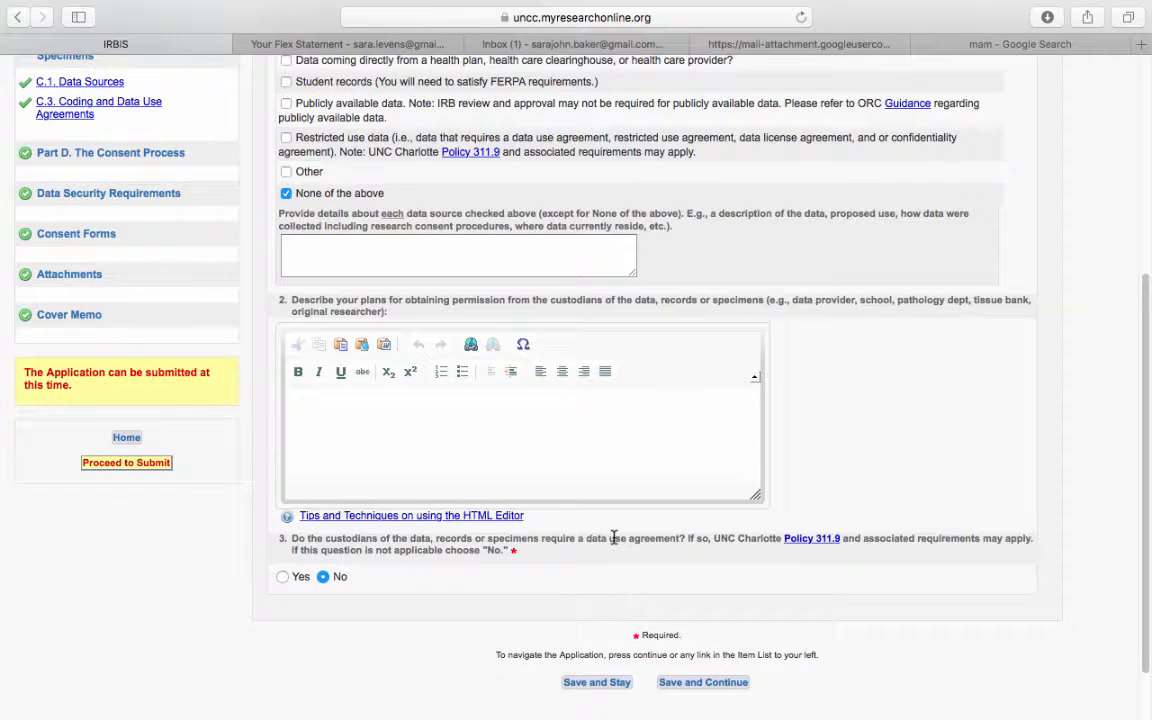
pyautogui.click(718, 684)
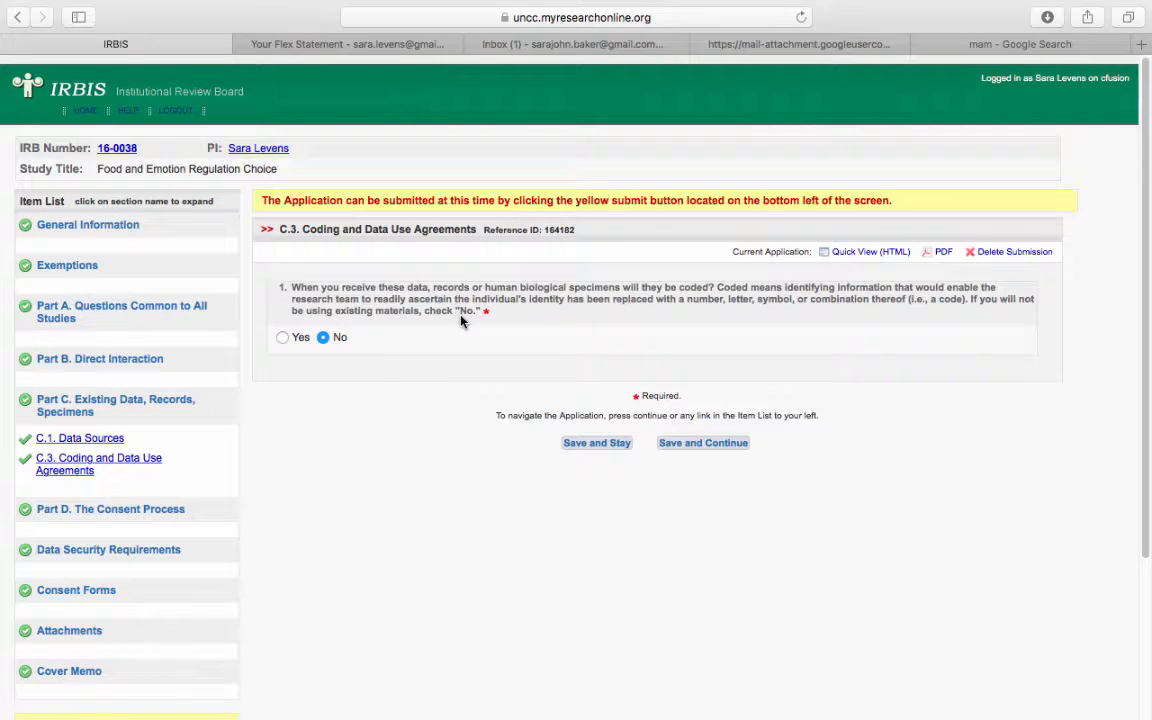
pyautogui.click(686, 447)
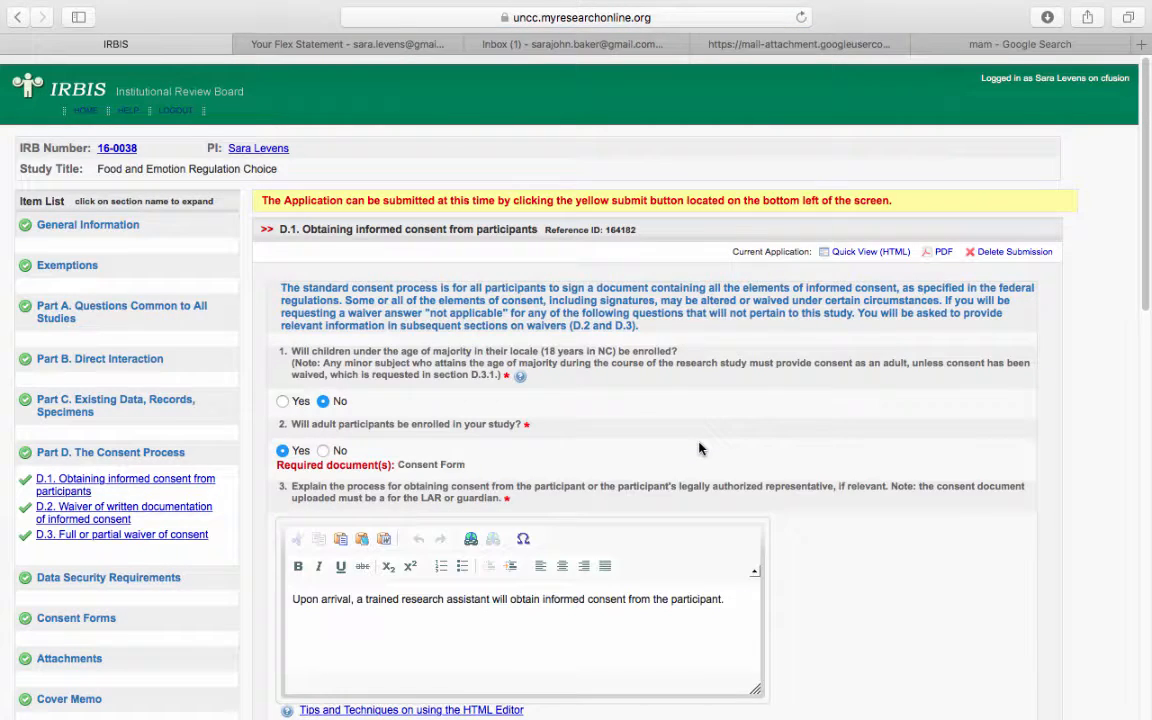
# - Review D.1's answers on enrolling children and adults and its description of the process for obtaining consent
pyautogui.scroll(-2, 700, 448)
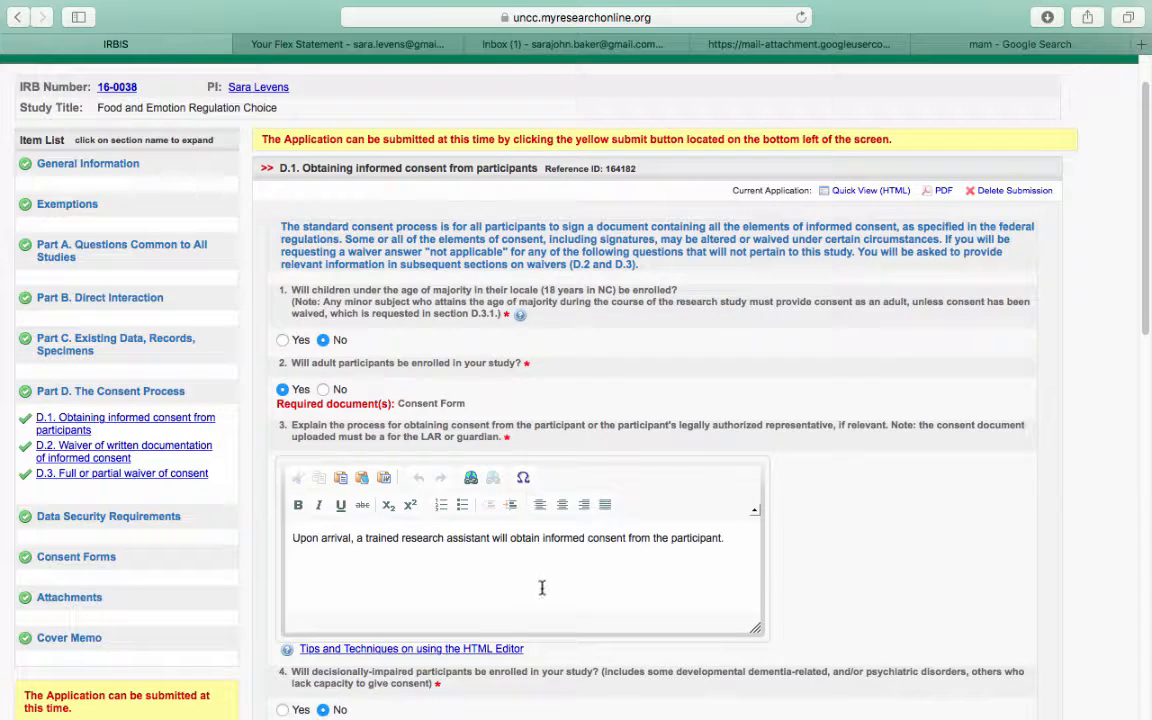
pyautogui.scroll(-1, 543, 584)
pyautogui.scroll(-1, 483, 518)
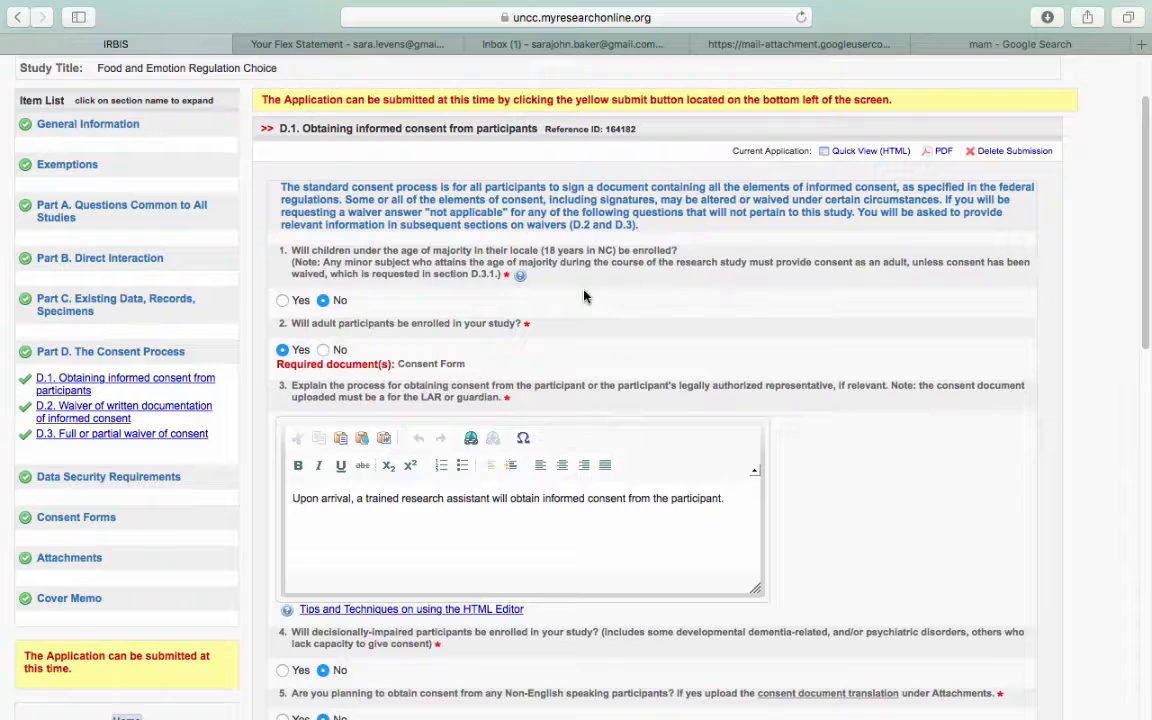
pyautogui.scroll(-1, 585, 296)
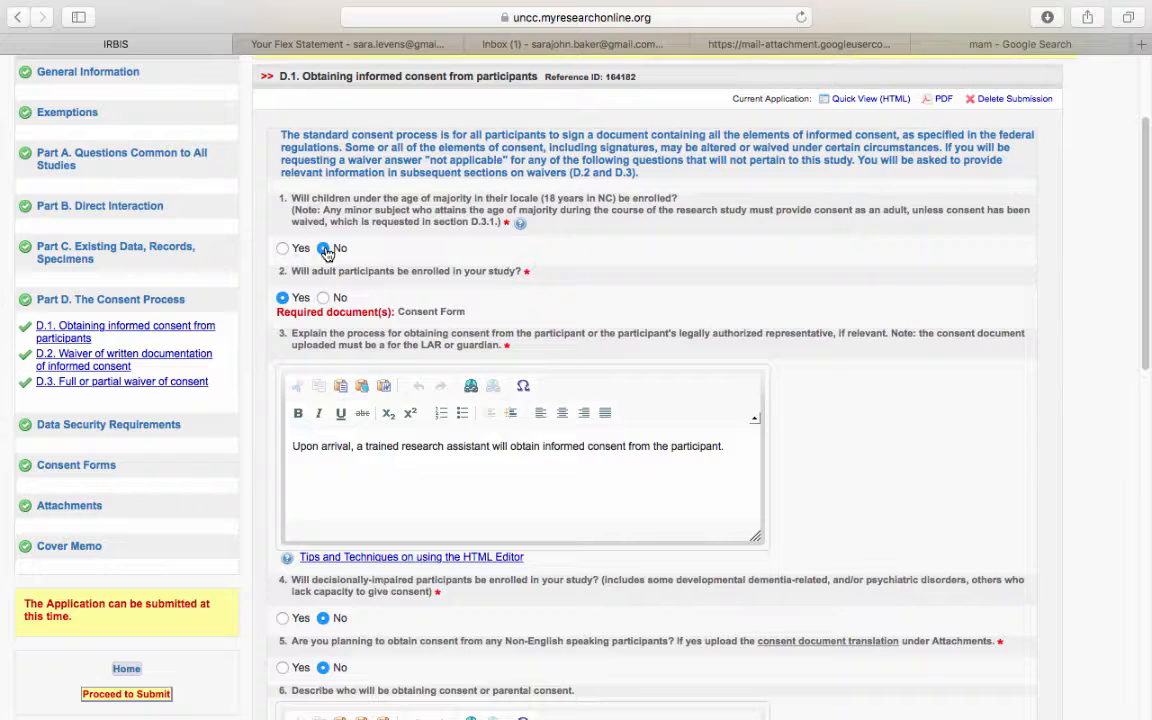
pyautogui.scroll(-1, 458, 314)
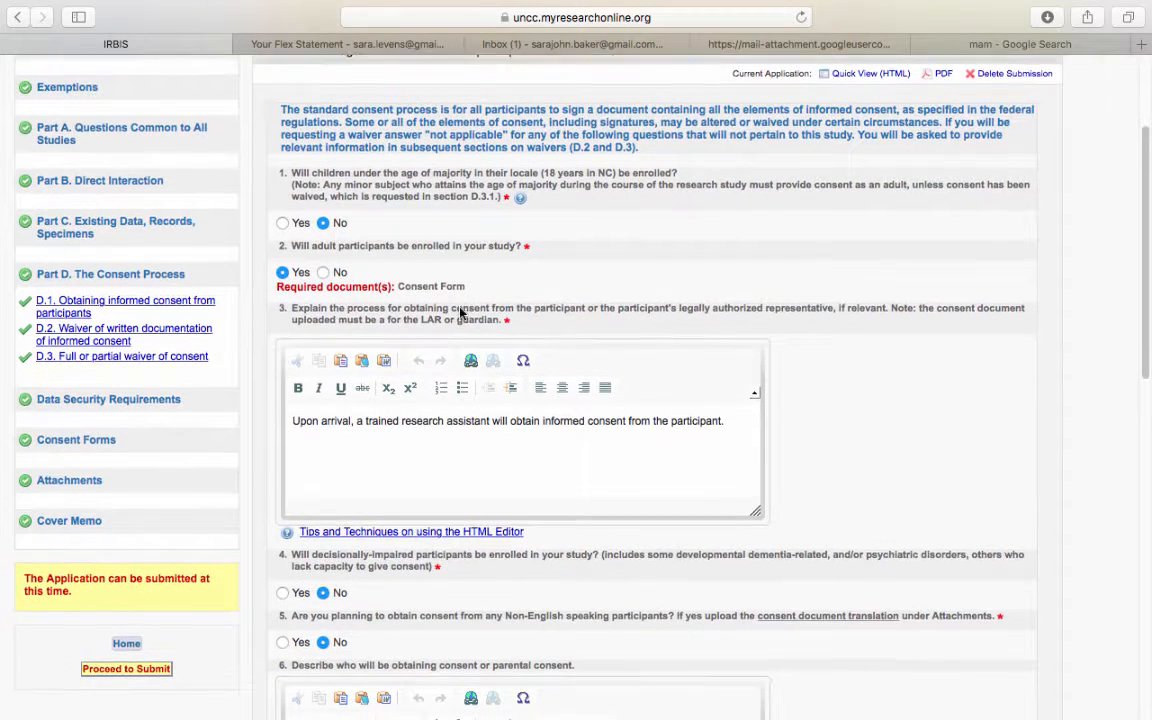
pyautogui.scroll(-1, 460, 314)
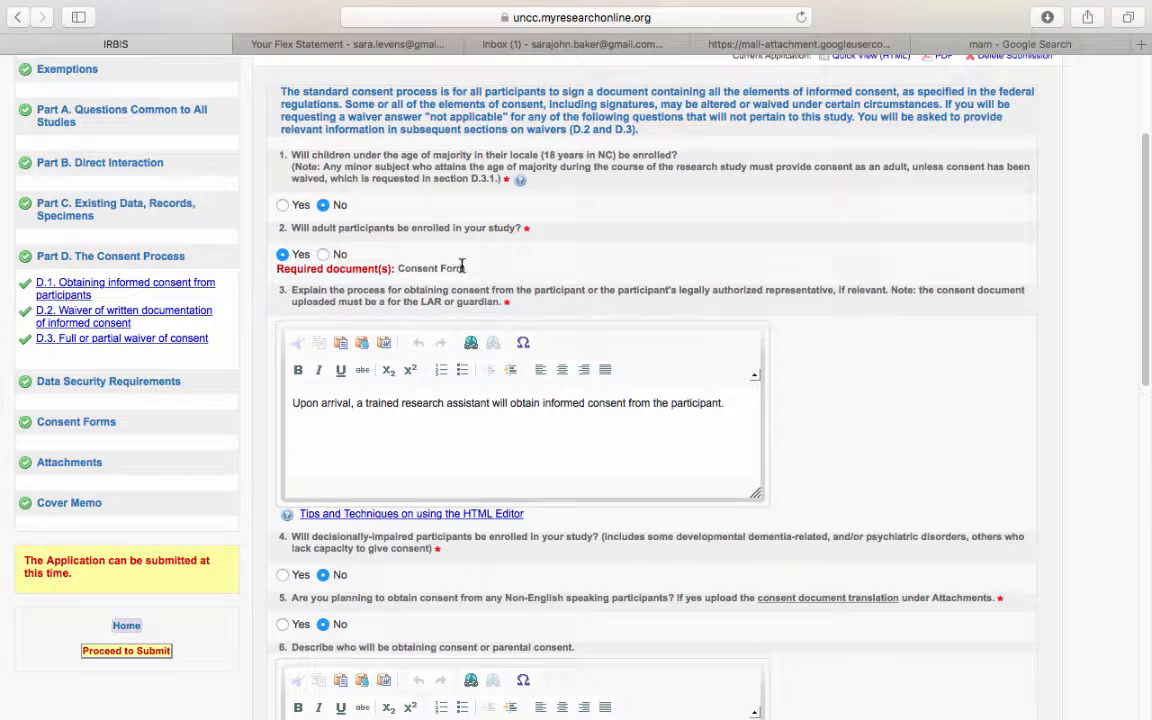
pyautogui.scroll(-1, 460, 264)
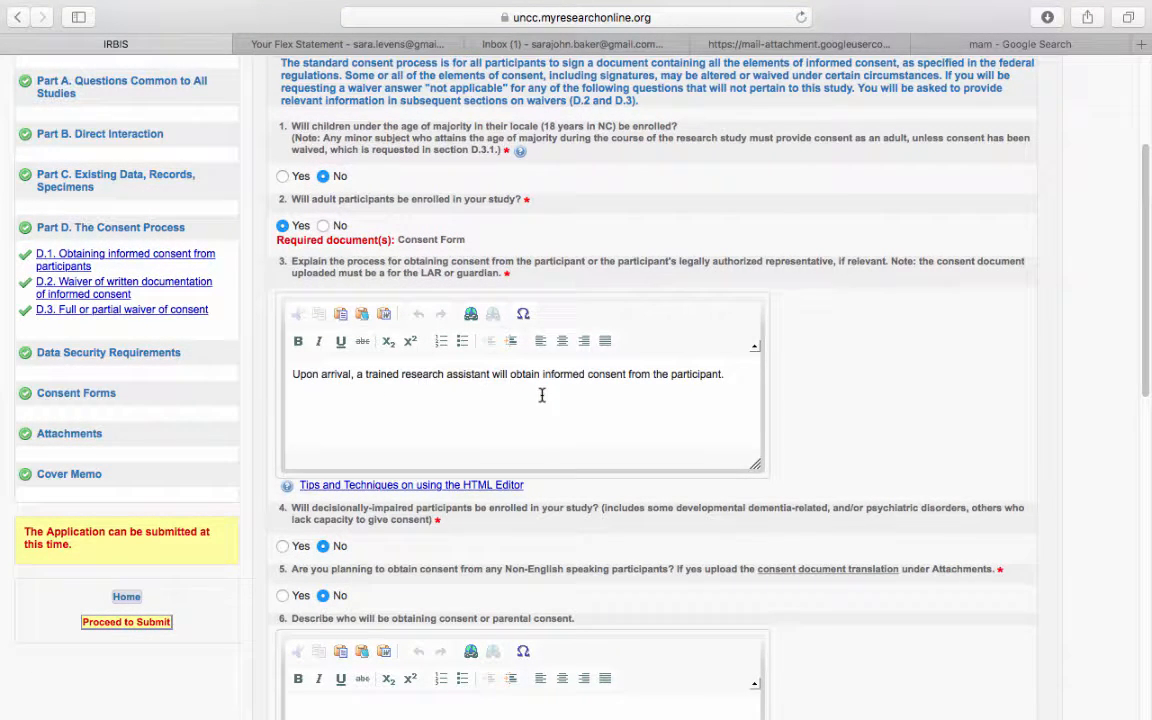
pyautogui.scroll(-1, 544, 395)
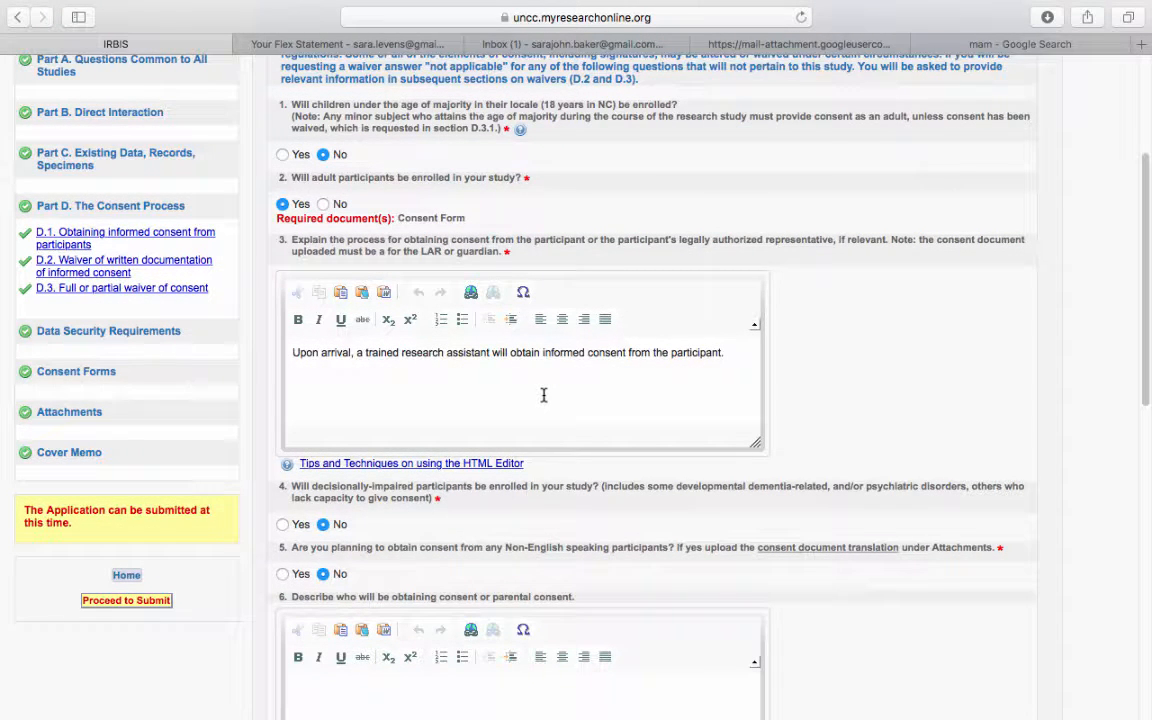
# - Review D.1's remaining answers on impaired and non-English-speaking participants, coercion and consent copies, and save the section, continuing to D.2
pyautogui.scroll(-5, 543, 395)
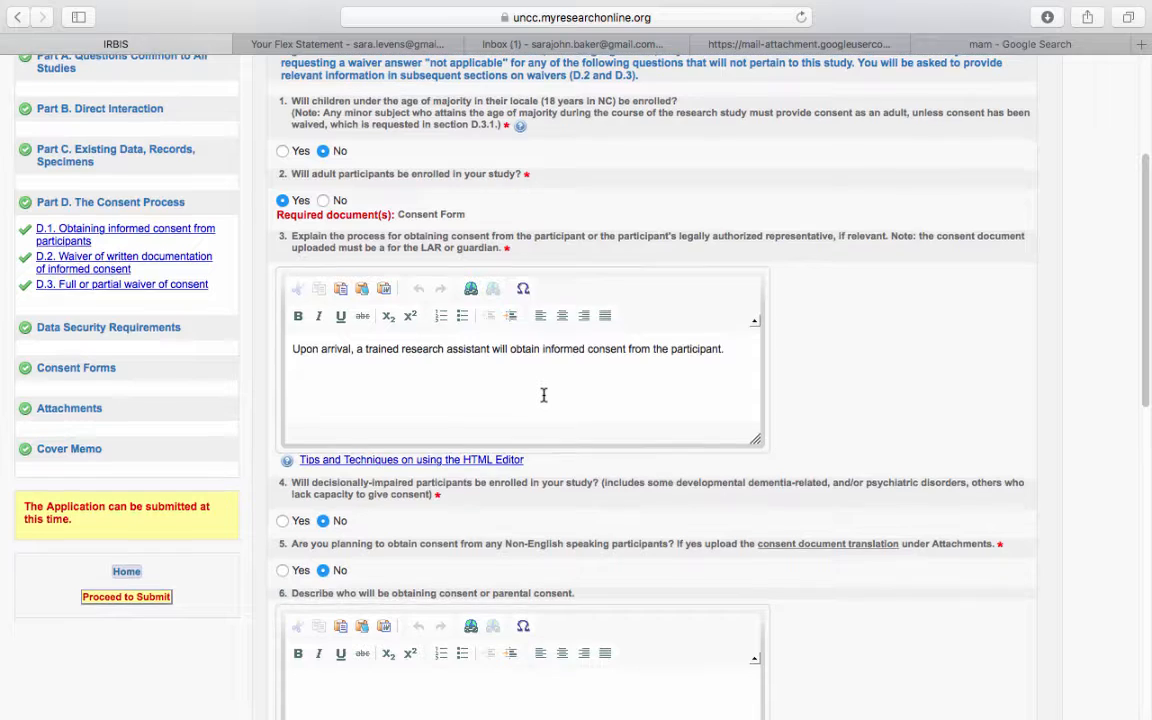
pyautogui.scroll(-5, 543, 400)
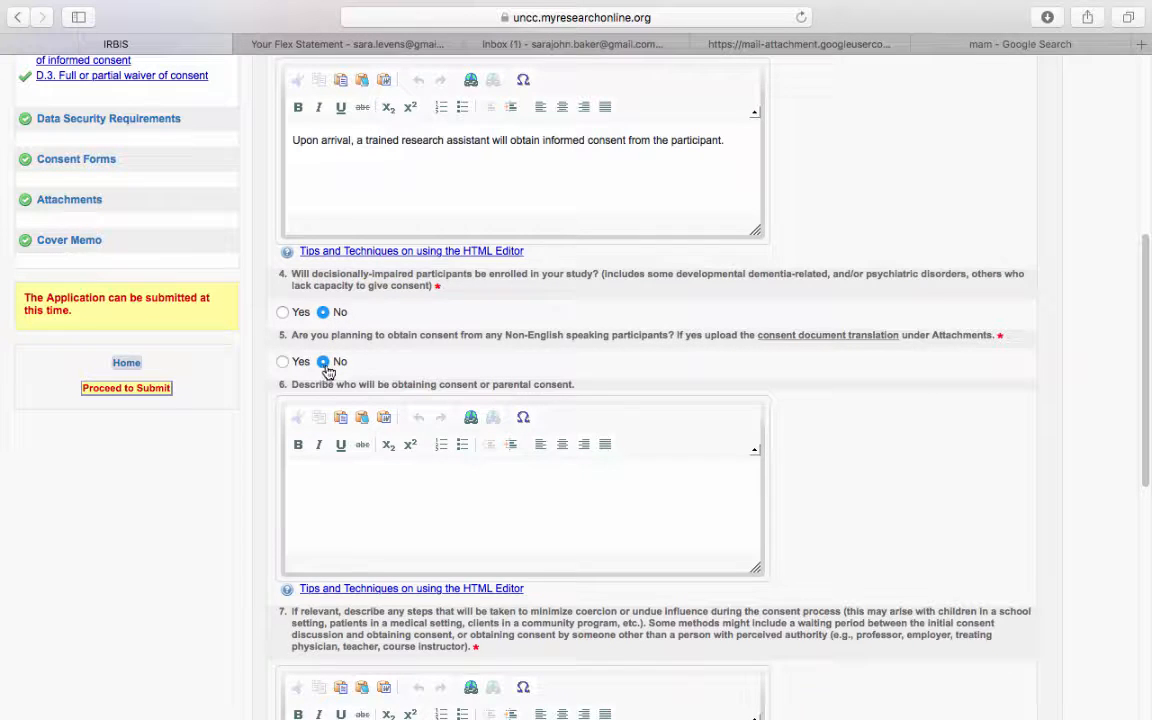
pyautogui.scroll(-1, 389, 432)
pyautogui.scroll(-5, 389, 432)
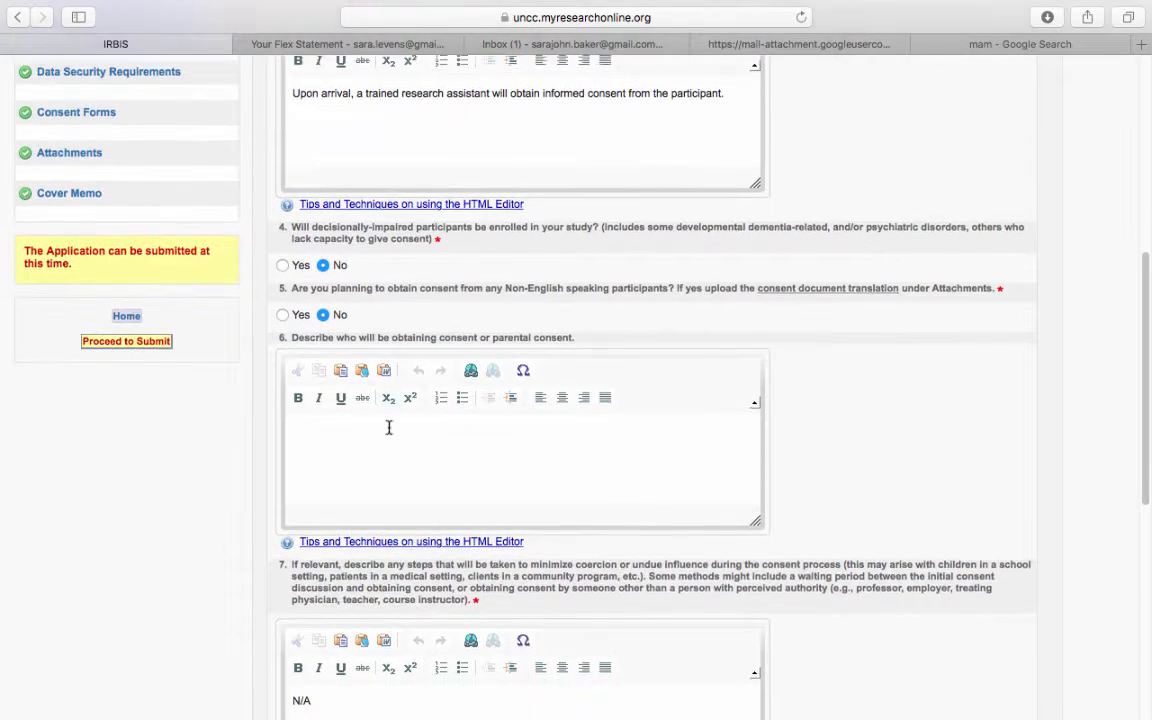
pyautogui.scroll(-3, 389, 432)
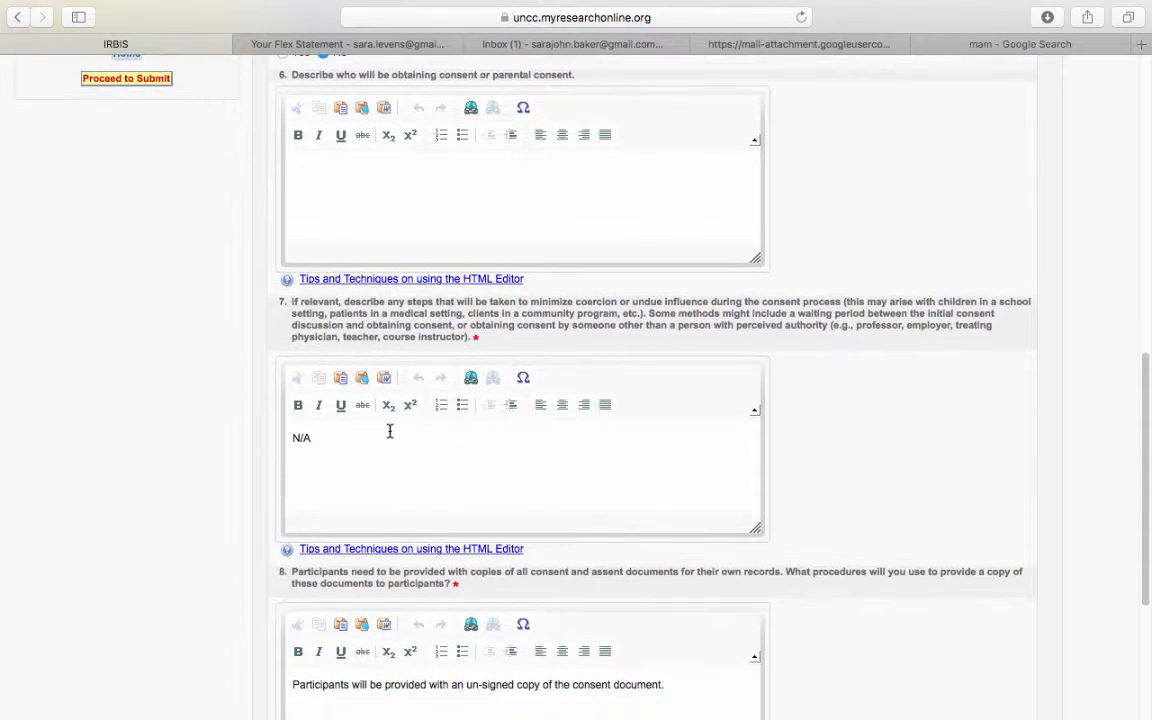
pyautogui.scroll(-2, 389, 432)
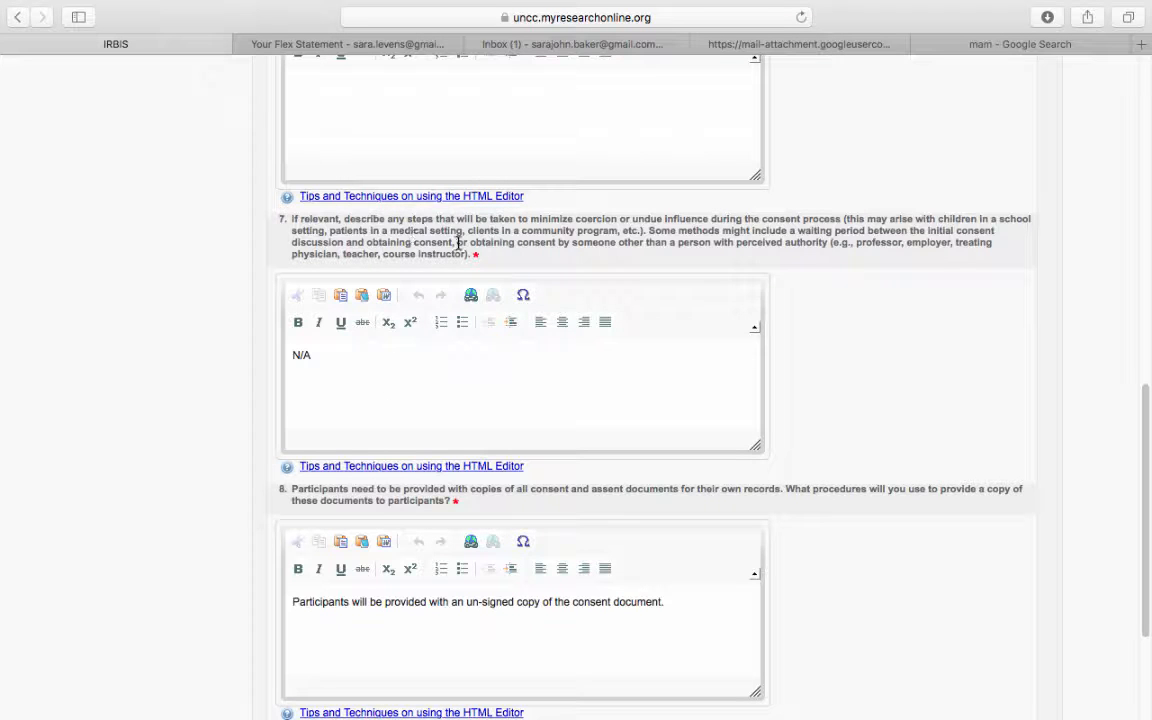
pyautogui.scroll(-2, 491, 378)
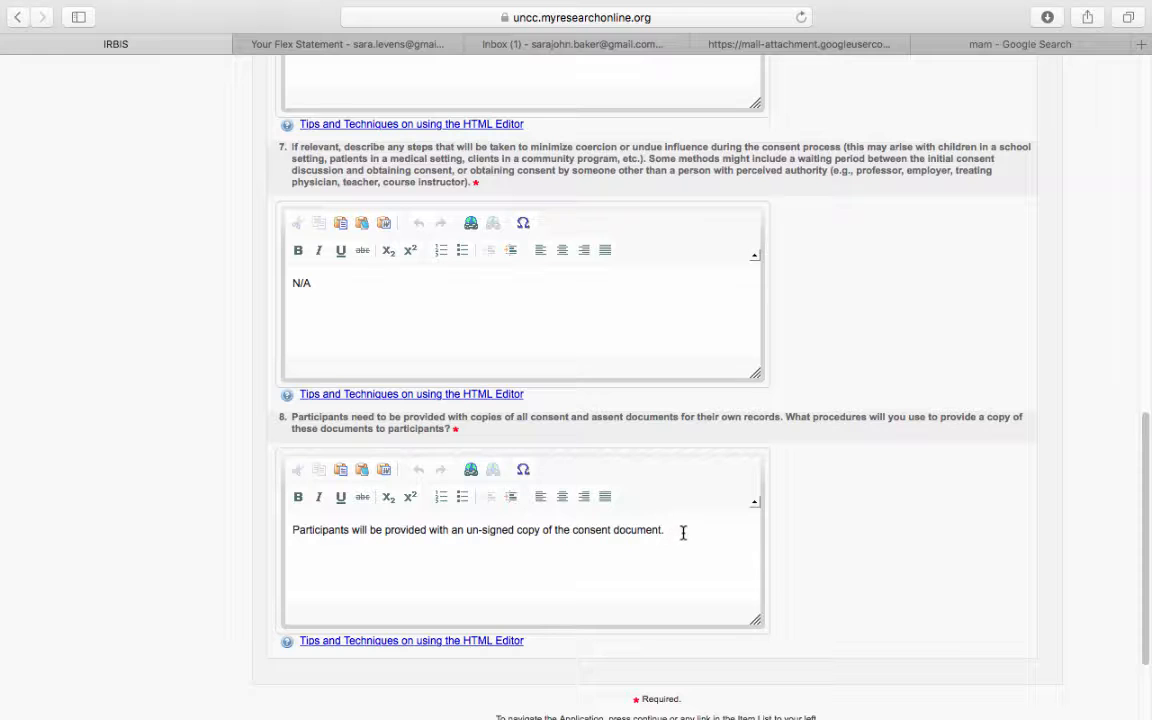
pyautogui.scroll(-3, 693, 527)
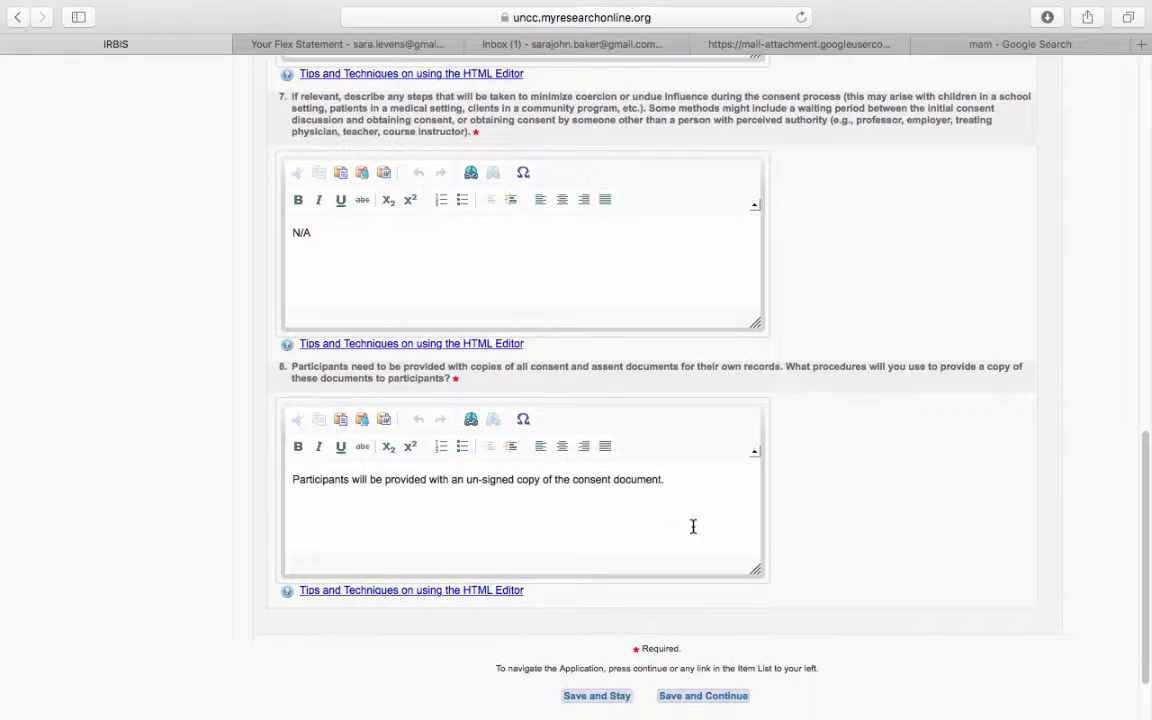
pyautogui.click(703, 669)
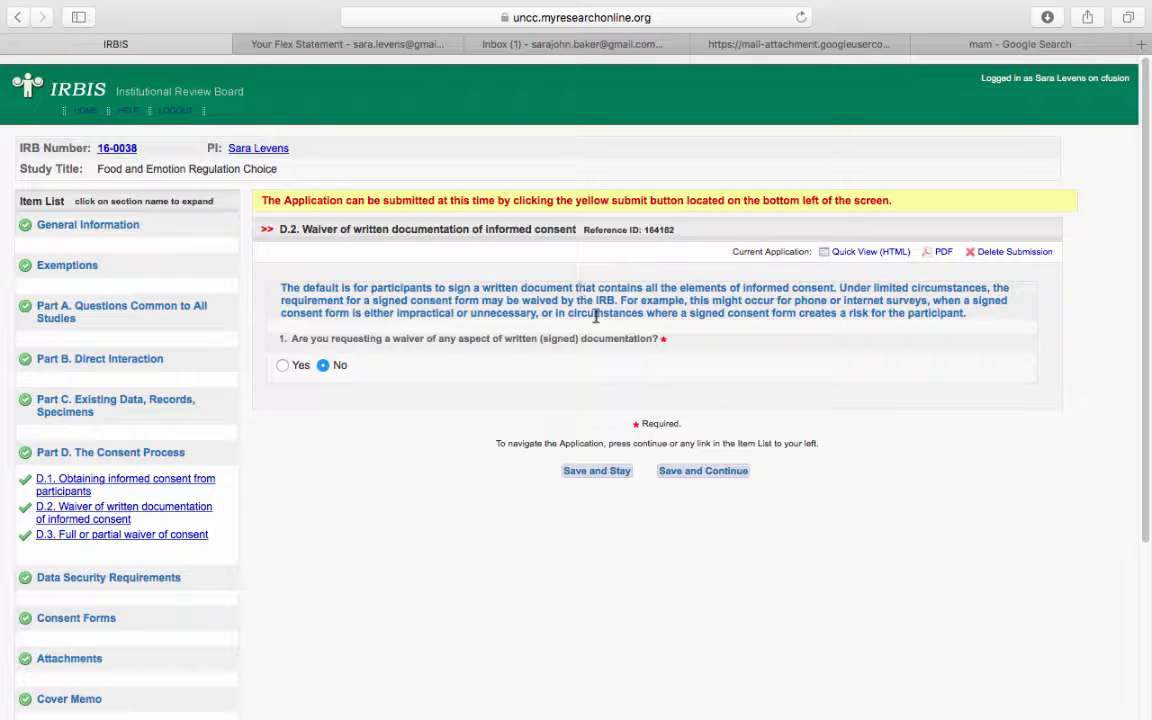
# - Request a waiver of written documentation in D.2, choosing an online consent form with electronic agreement as the consent approach
pyautogui.scroll(-2, 385, 415)
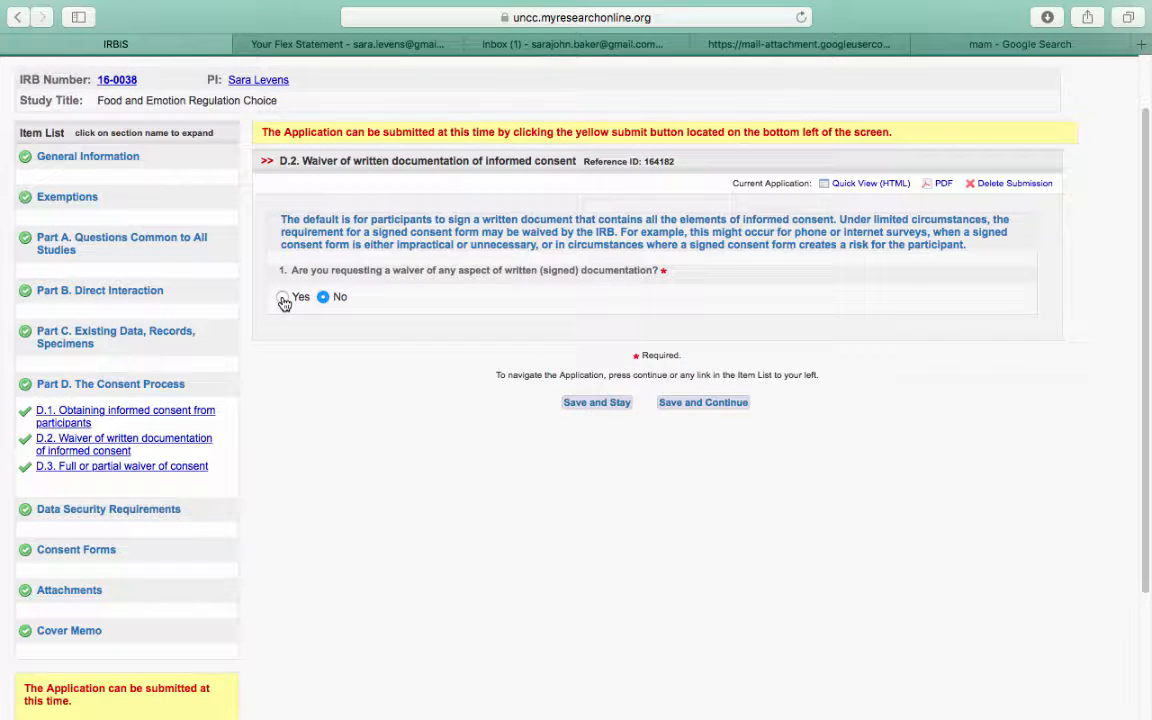
pyautogui.click(284, 299)
pyautogui.scroll(-2, 640, 393)
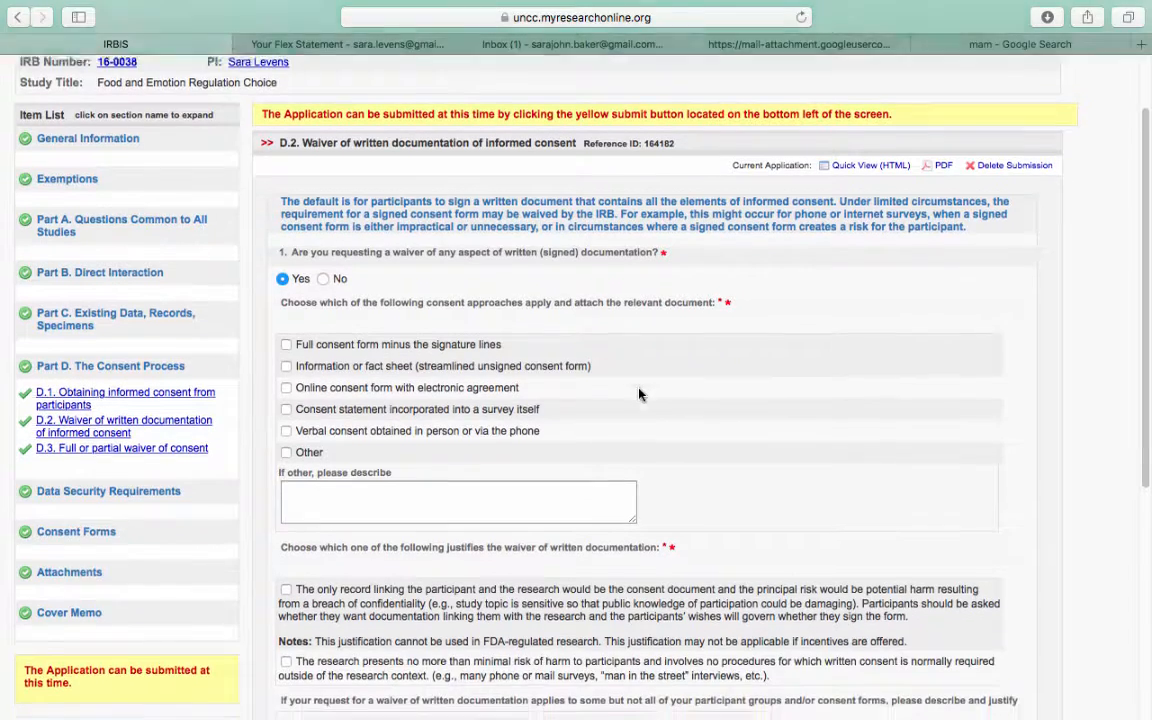
pyautogui.scroll(-3, 640, 393)
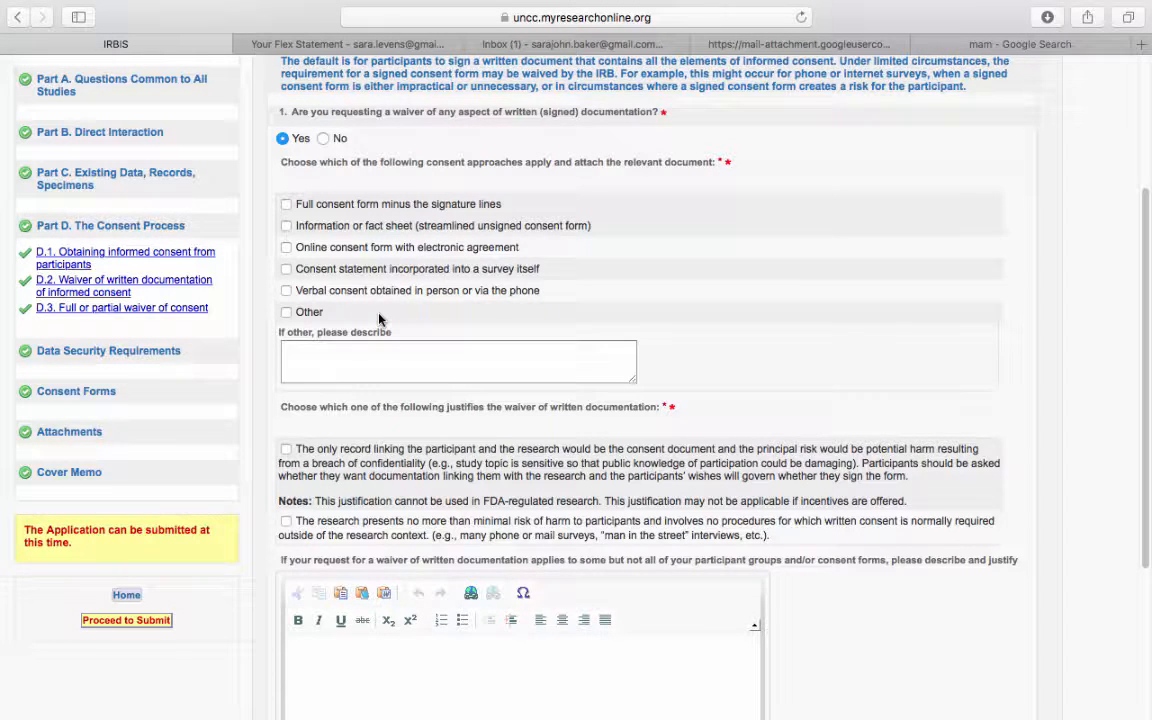
pyautogui.click(287, 251)
# - Examine D.2's justification options for the waiver of written documentation, and set the waiver request back to No
pyautogui.scroll(-3, 596, 514)
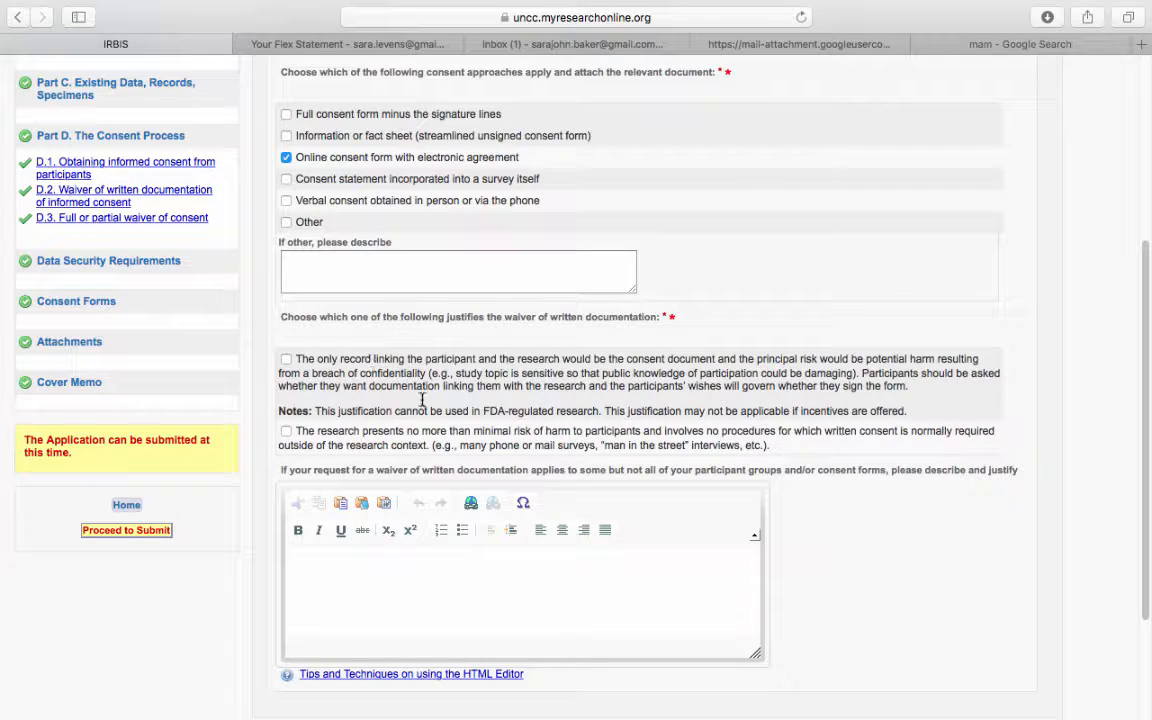
pyautogui.scroll(-2, 660, 416)
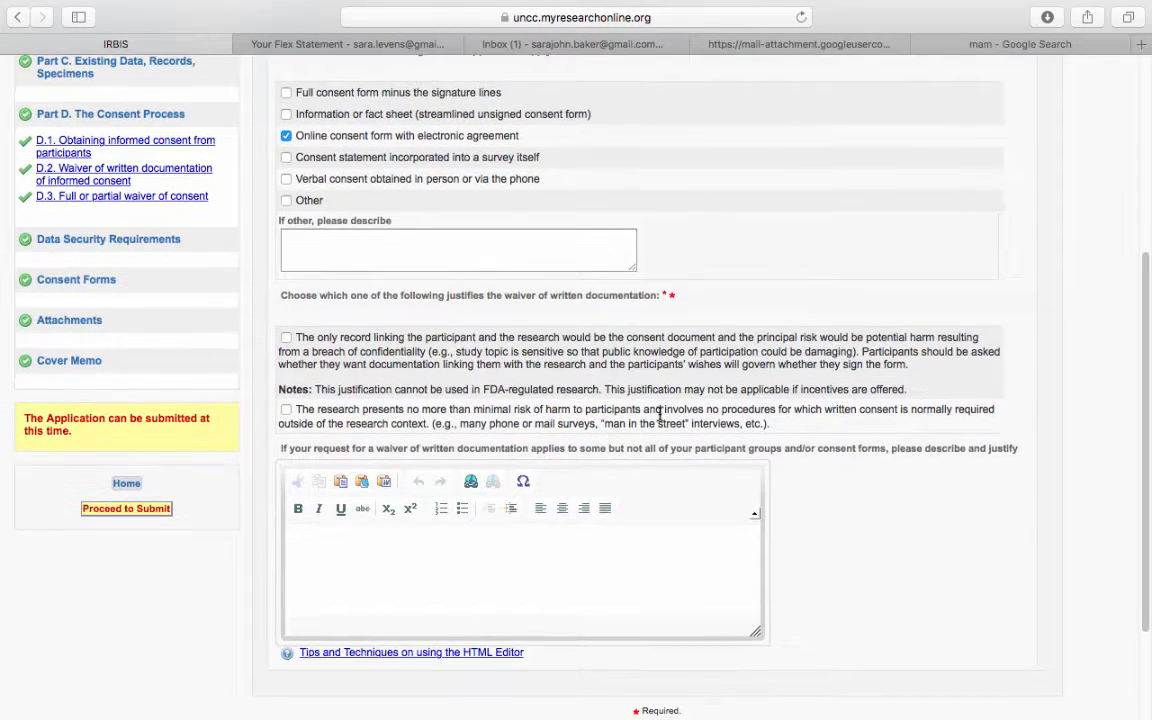
pyautogui.scroll(-2, 660, 416)
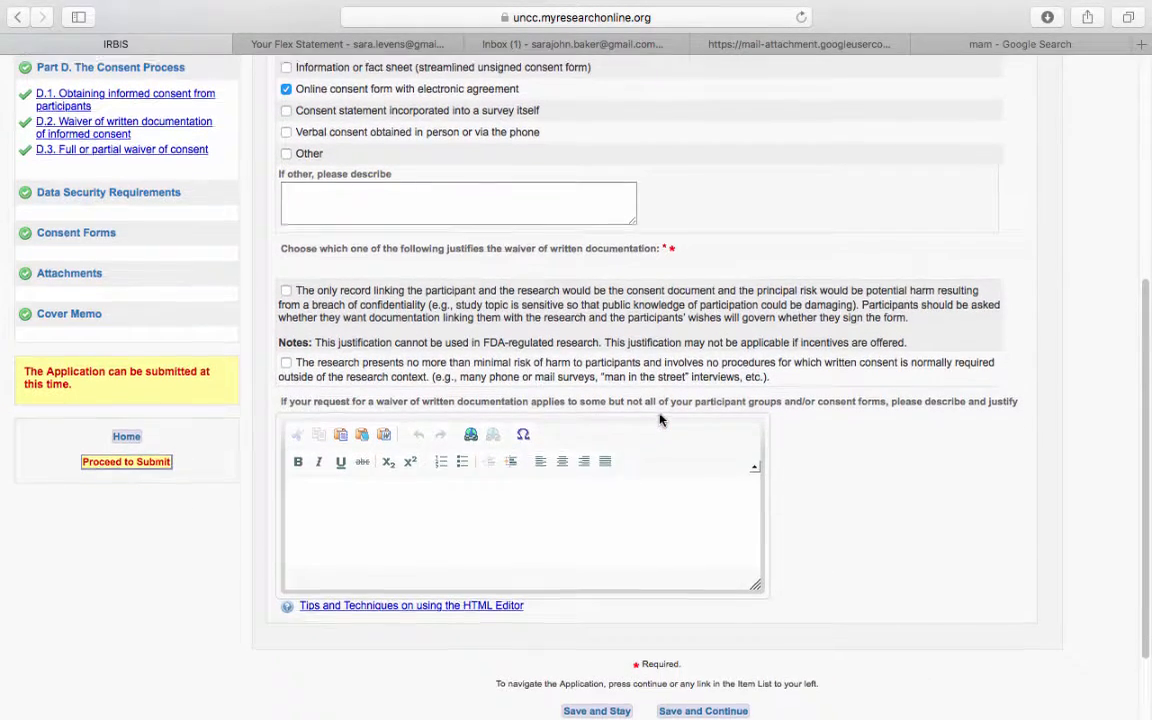
pyautogui.scroll(5, 660, 415)
pyautogui.scroll(3, 660, 415)
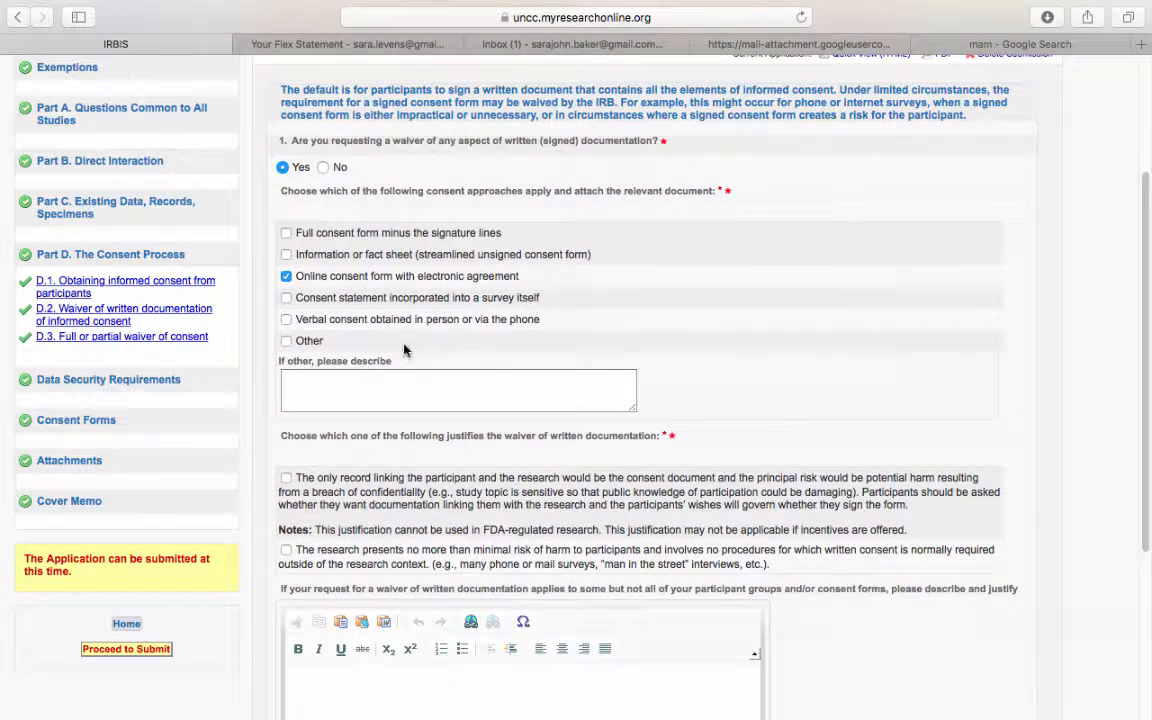
pyautogui.click(323, 167)
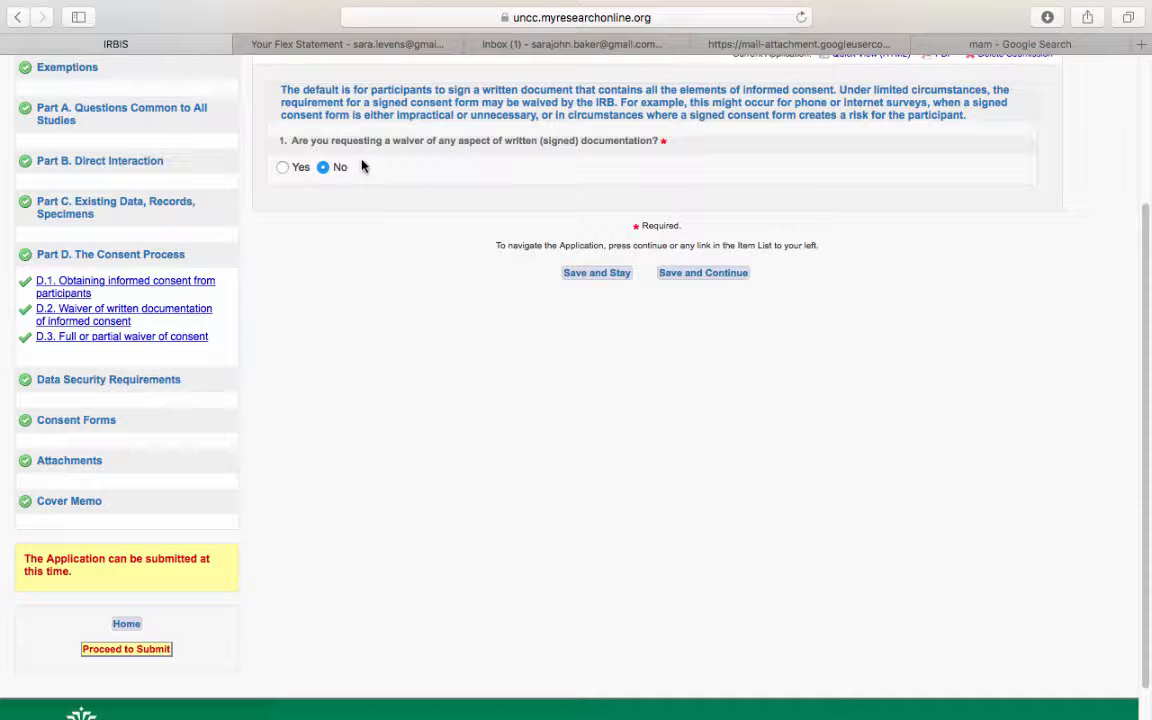
# - Save D.2, review D.3's waiver of consent questions and the Data Security guidance, and save both sections, continuing to Consent Forms
pyautogui.click(697, 278)
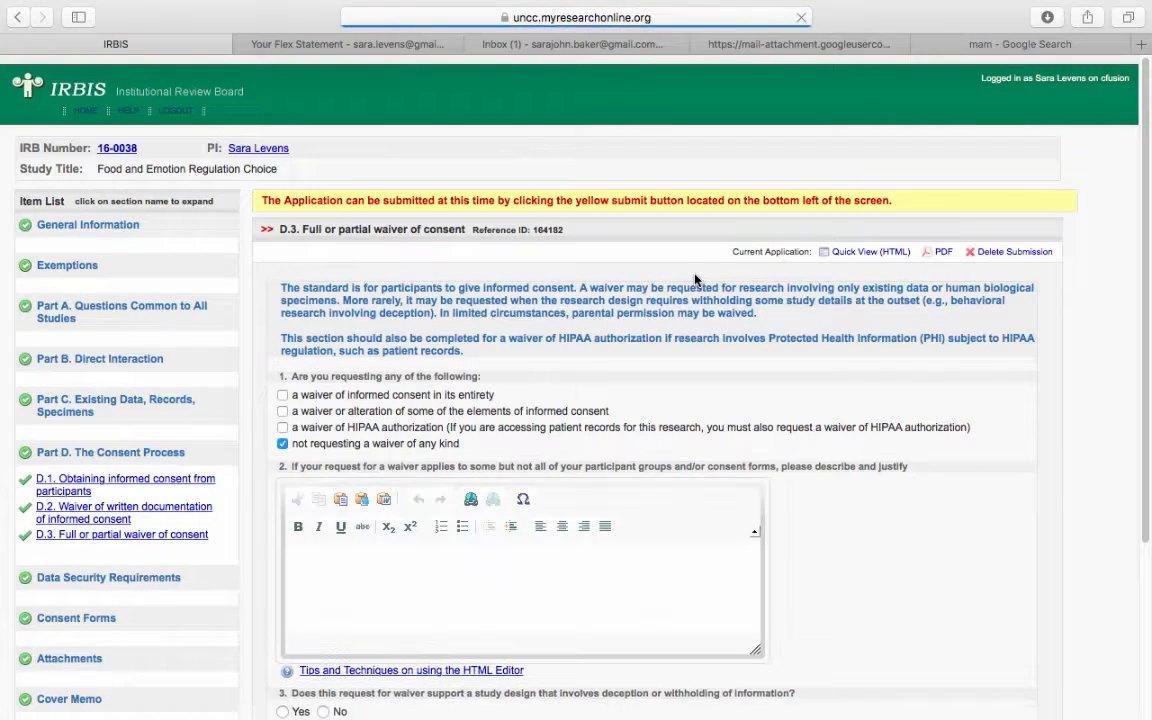
pyautogui.scroll(-2, 718, 425)
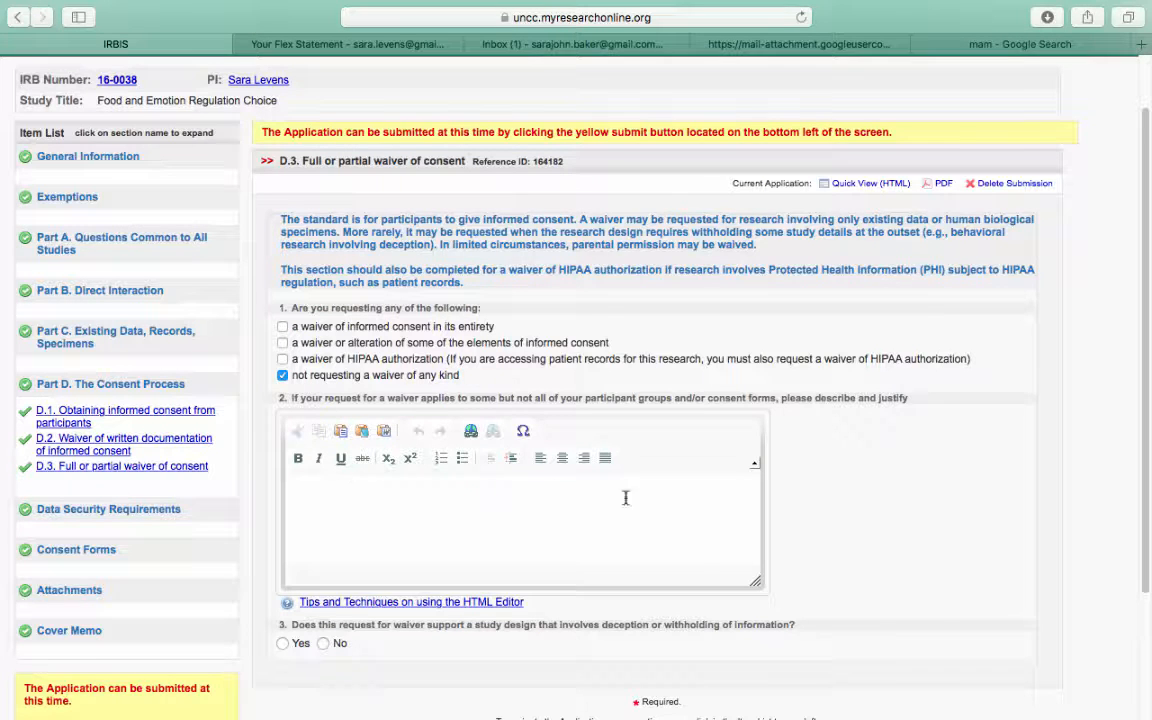
pyautogui.scroll(-2, 953, 548)
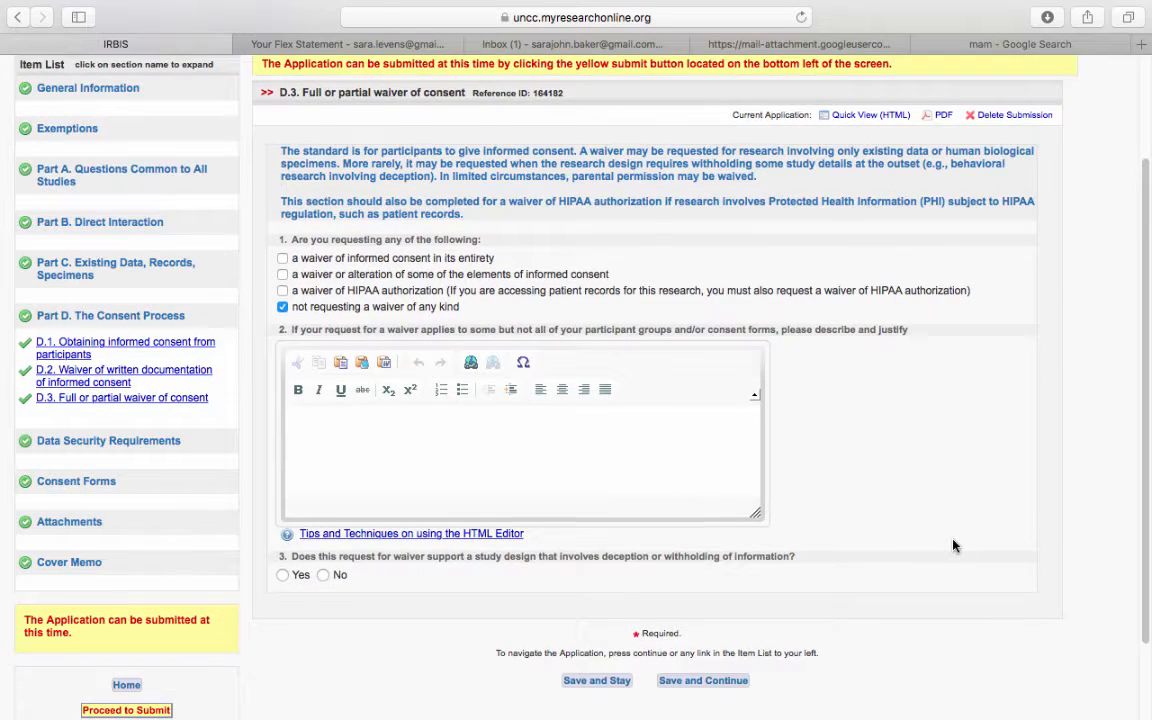
pyautogui.scroll(-2, 953, 547)
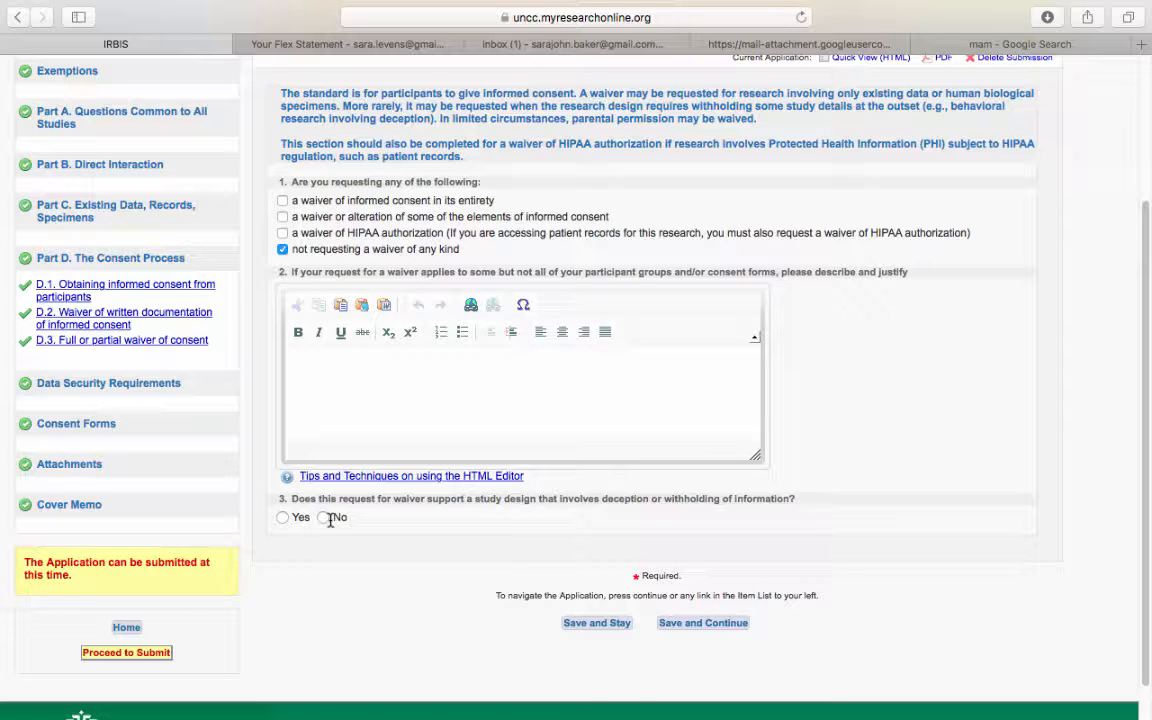
pyautogui.click(716, 626)
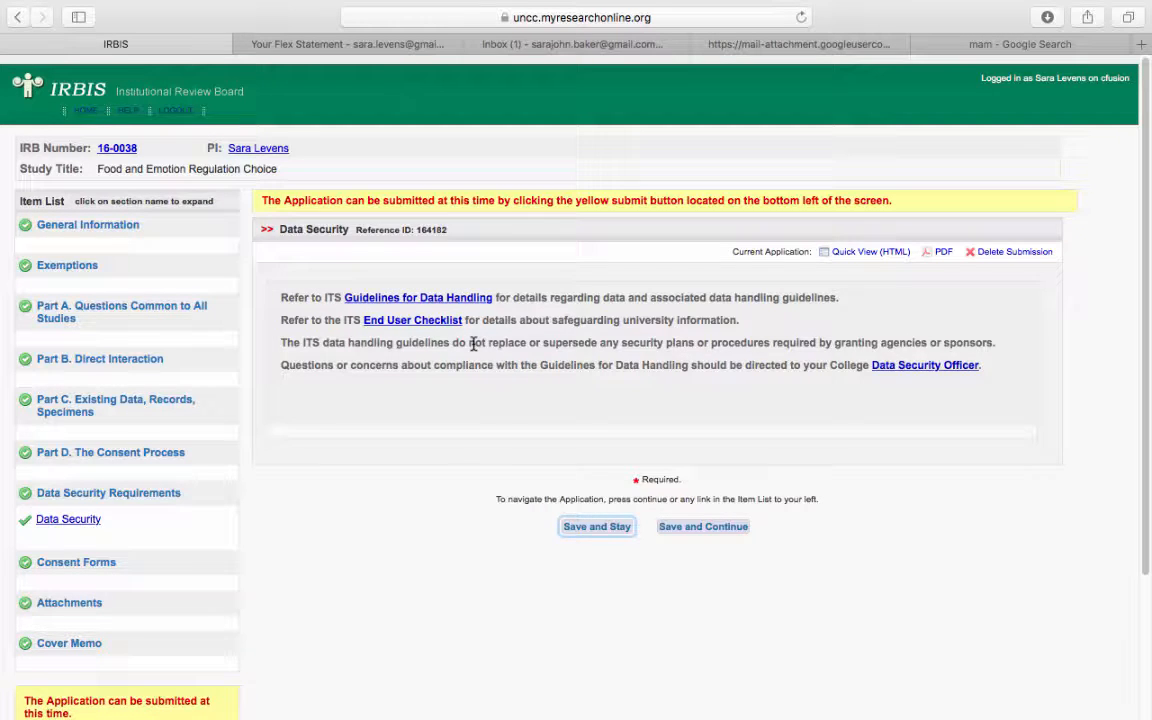
pyautogui.scroll(-2, 542, 425)
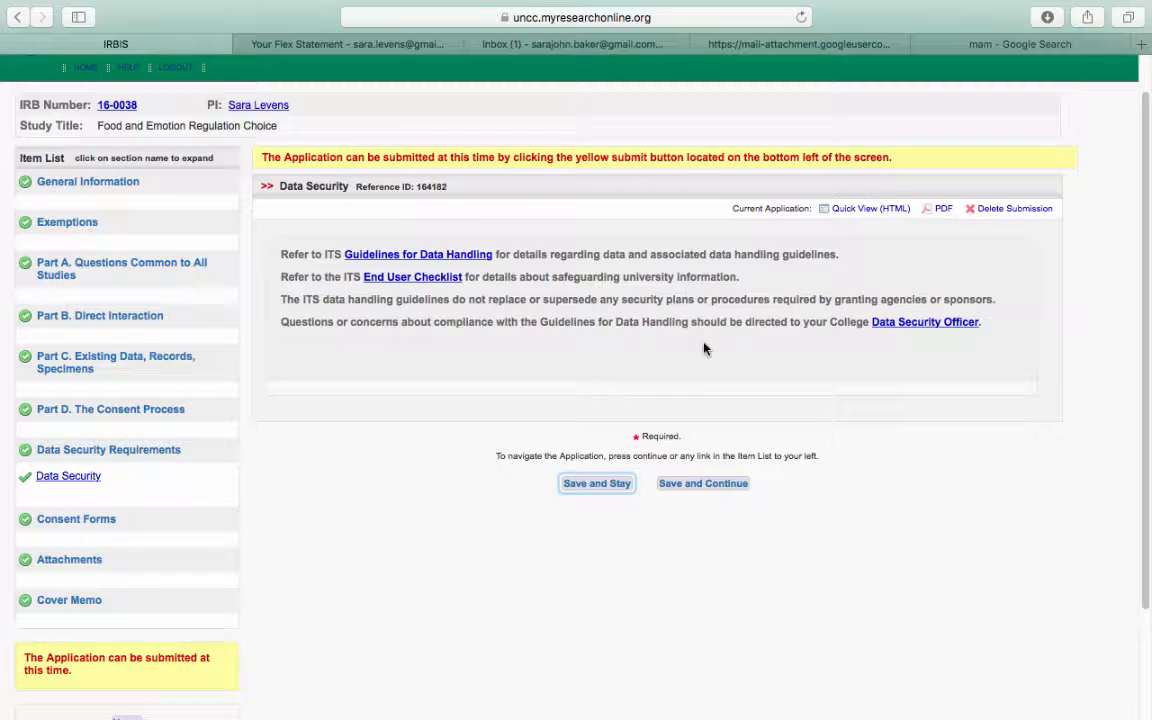
pyautogui.click(703, 484)
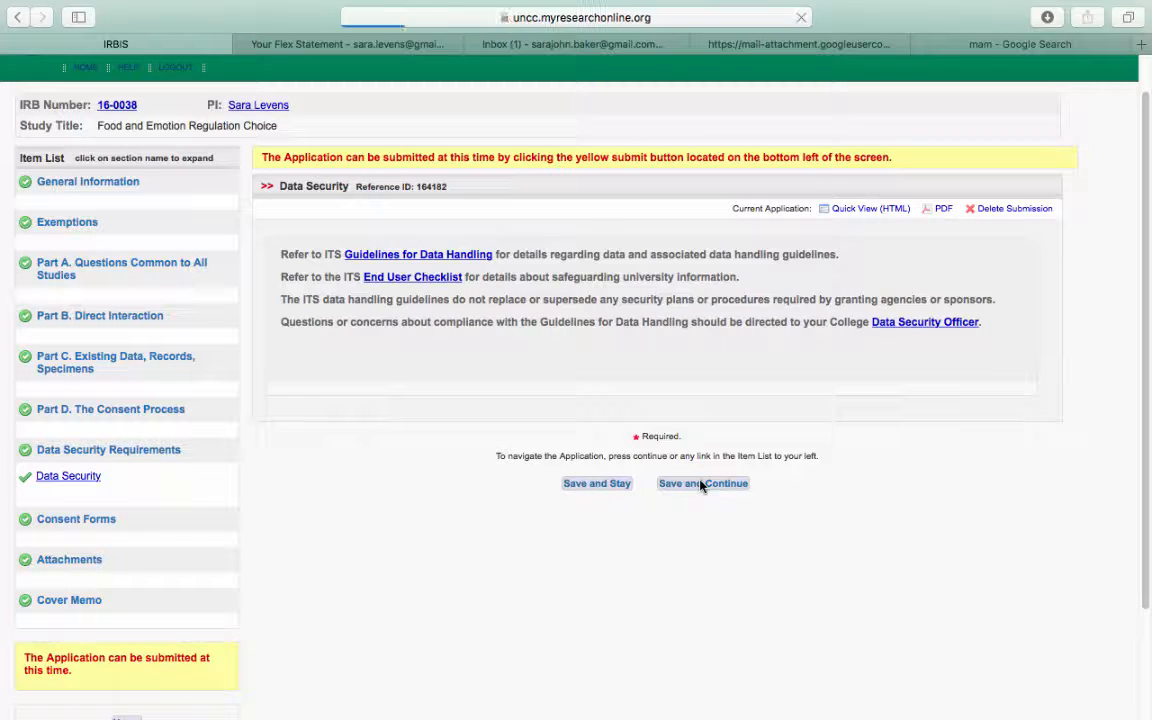
# - Review the Consent Forms section's template download, new upload and revise/replace areas, and continue to Attachments
pyautogui.scroll(-3, 700, 486)
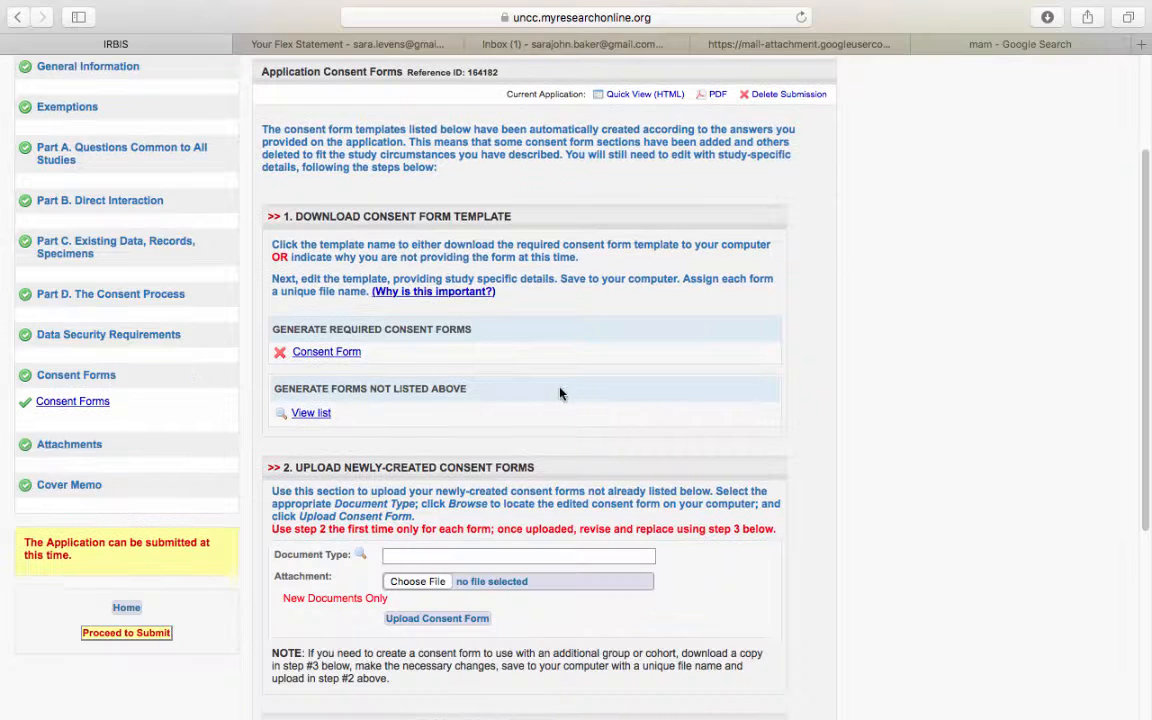
pyautogui.scroll(1, 527, 376)
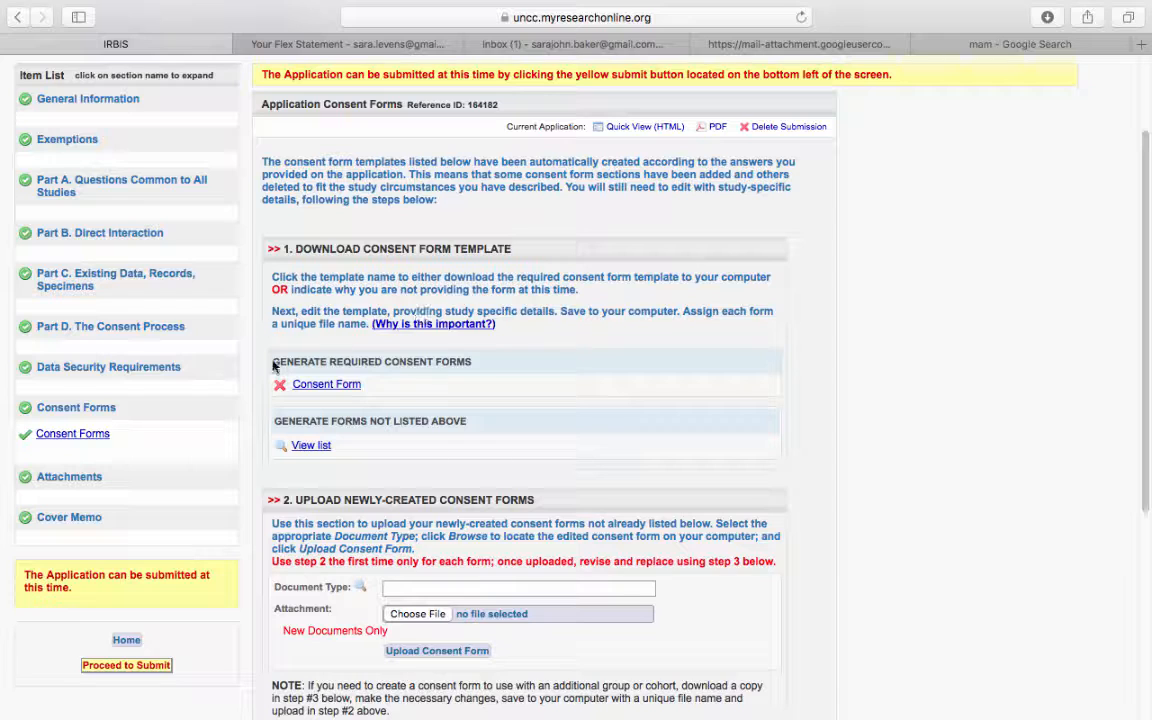
pyautogui.click(329, 387)
pyautogui.scroll(-3, 437, 382)
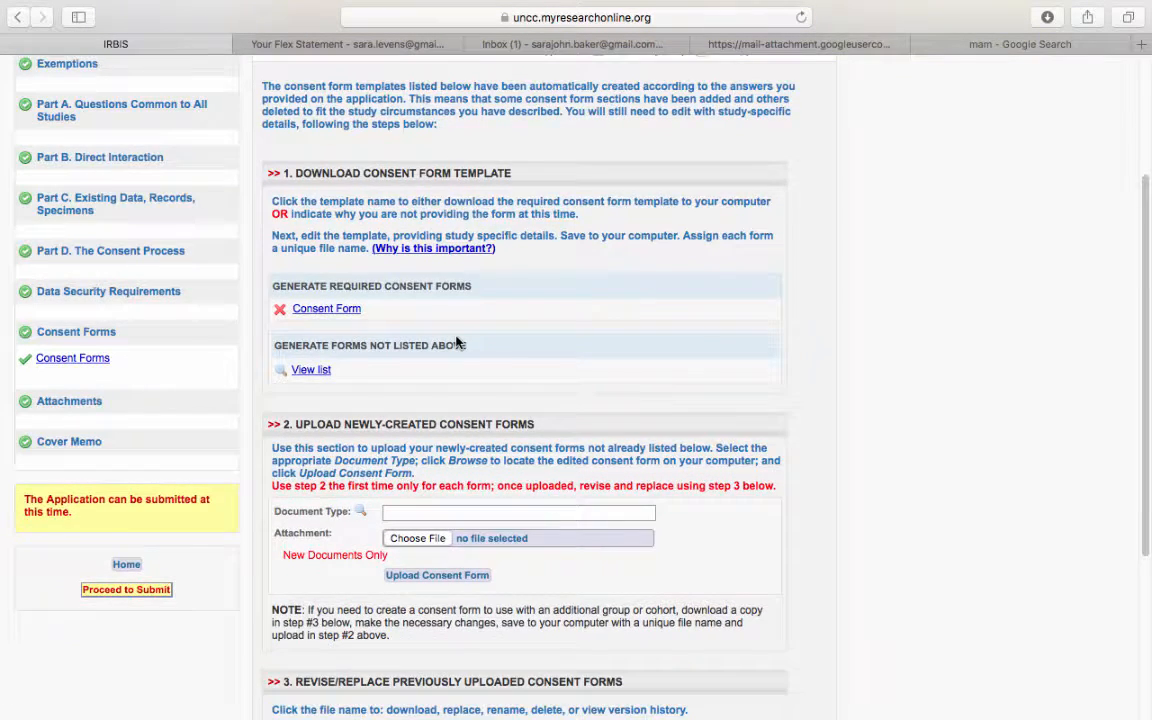
pyautogui.scroll(-7, 395, 560)
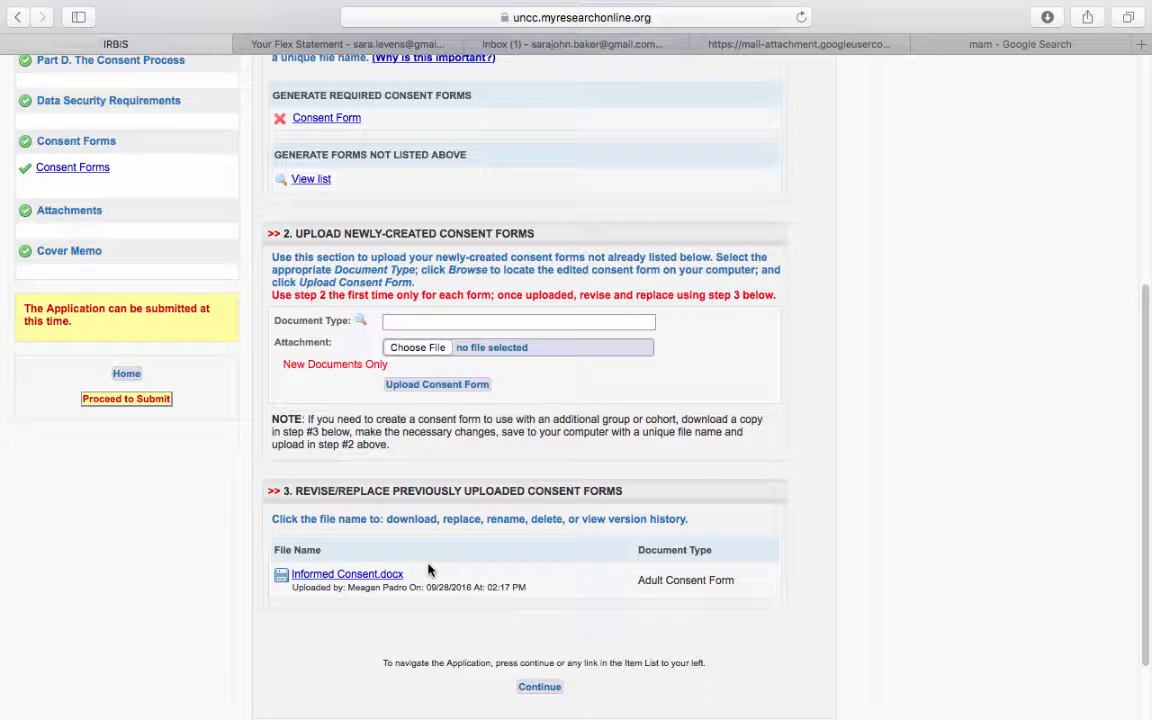
pyautogui.scroll(2, 428, 570)
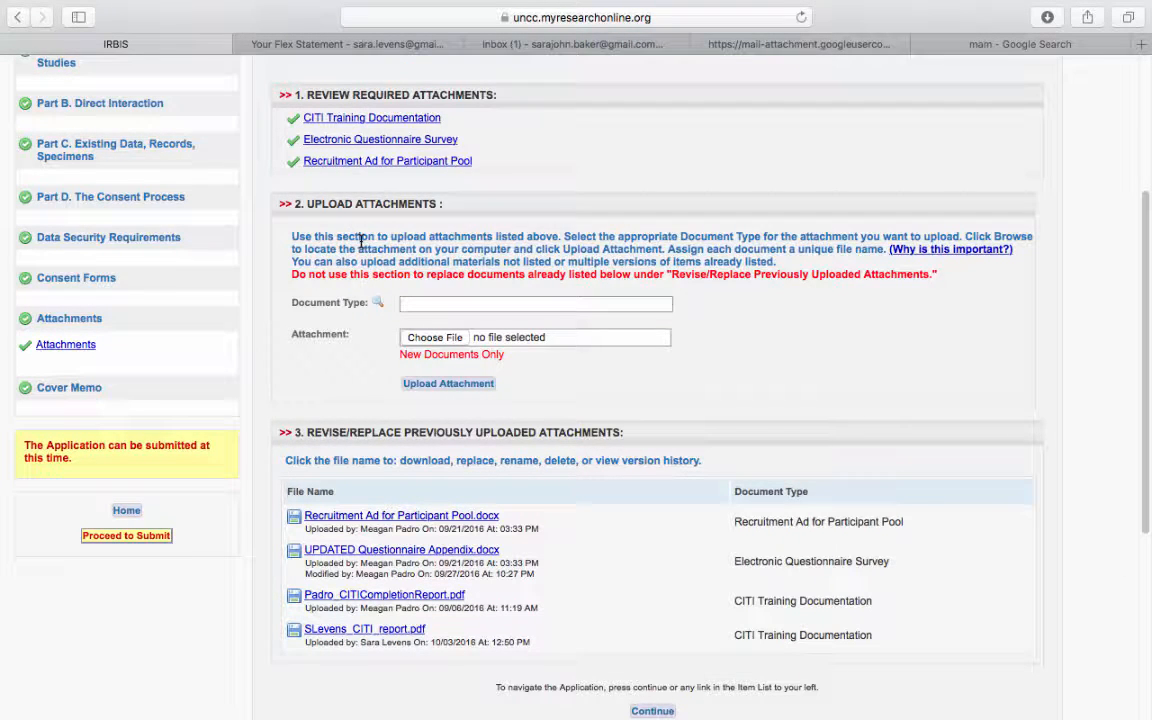
# - Review the required attachments and choose CITI Training Documentation as the document type for a new attachment
pyautogui.click(307, 120)
pyautogui.scroll(1, 507, 171)
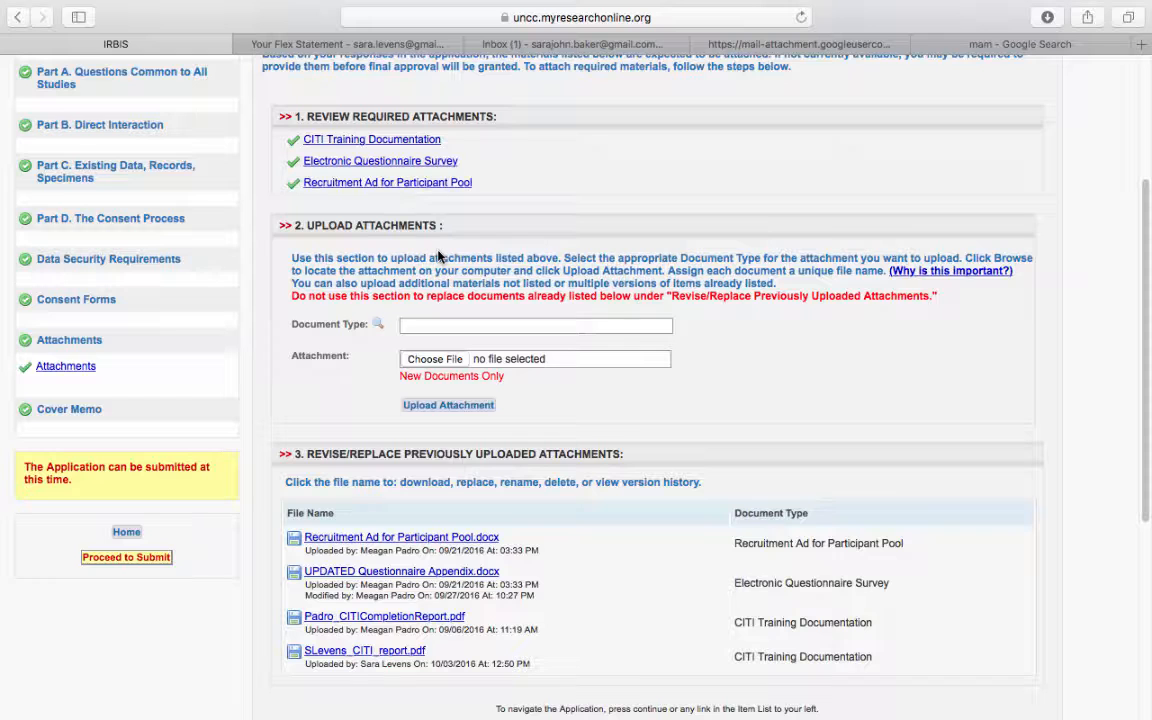
pyautogui.click(494, 327)
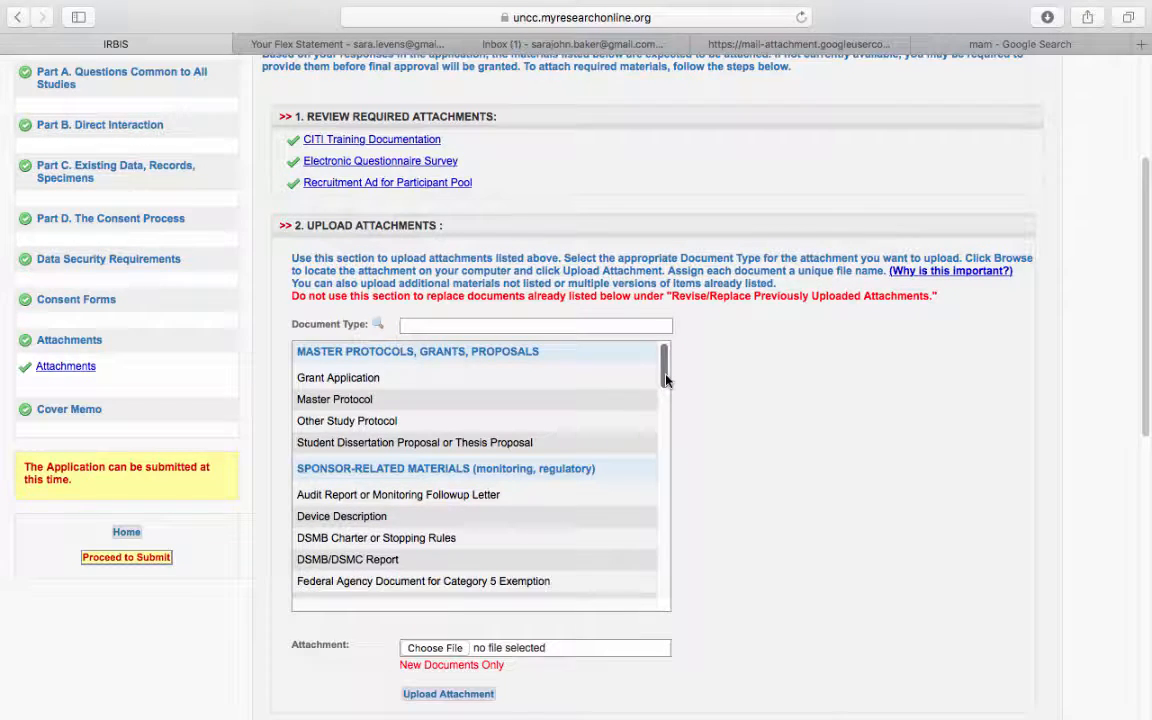
pyautogui.moveTo(666, 380); pyautogui.dragTo(666, 440)
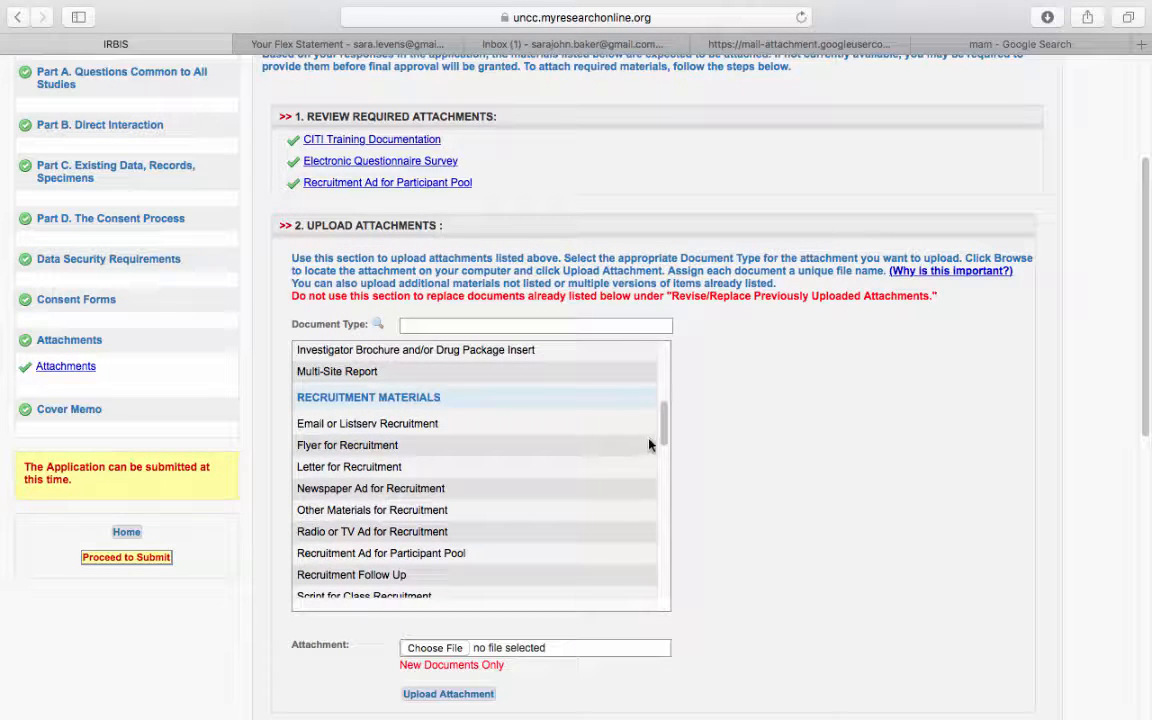
pyautogui.moveTo(665, 435); pyautogui.dragTo(660, 594)
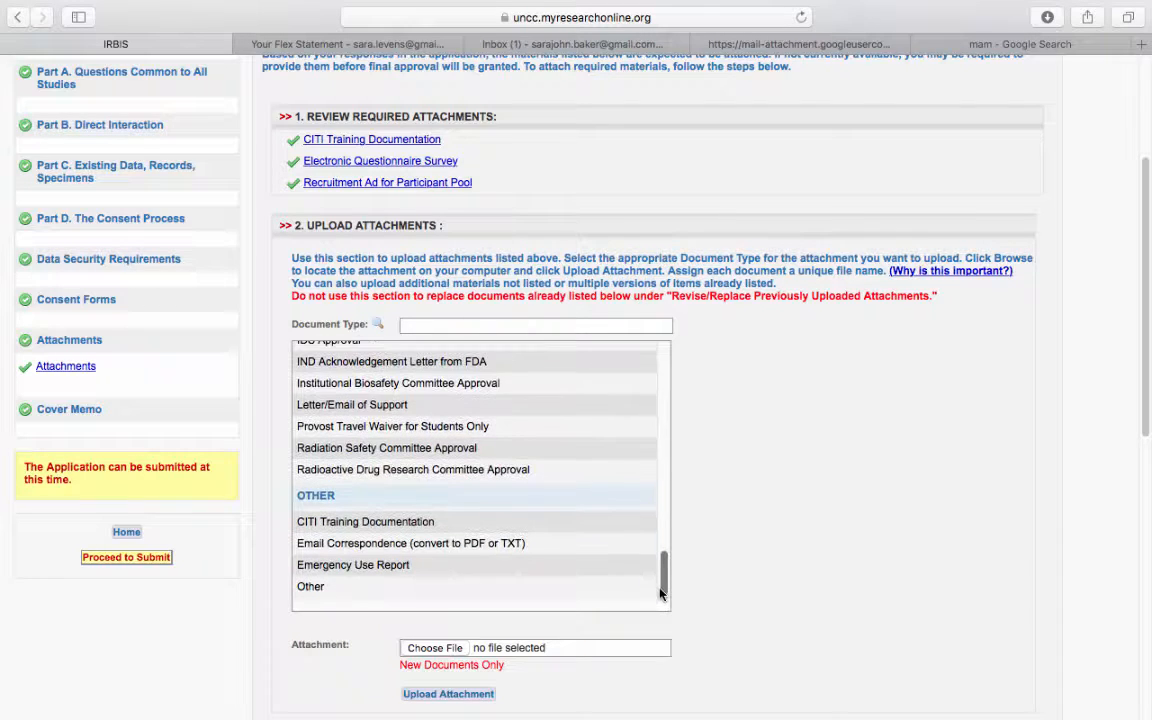
pyautogui.click(368, 521)
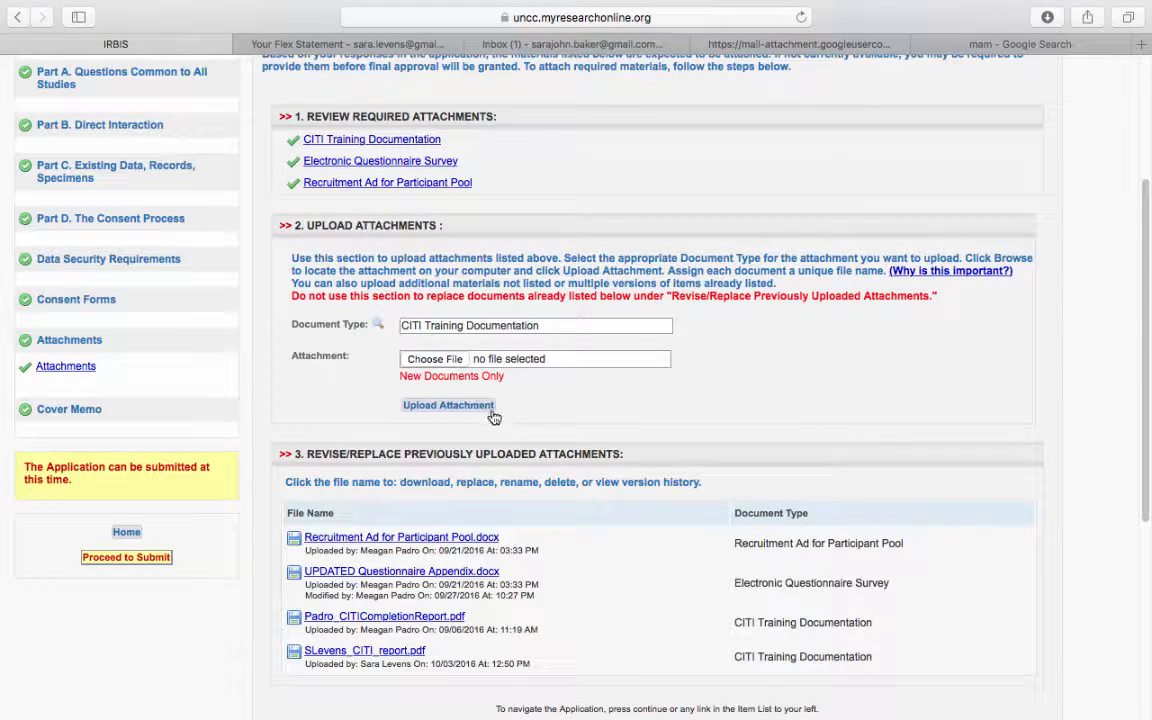
pyautogui.click(391, 186)
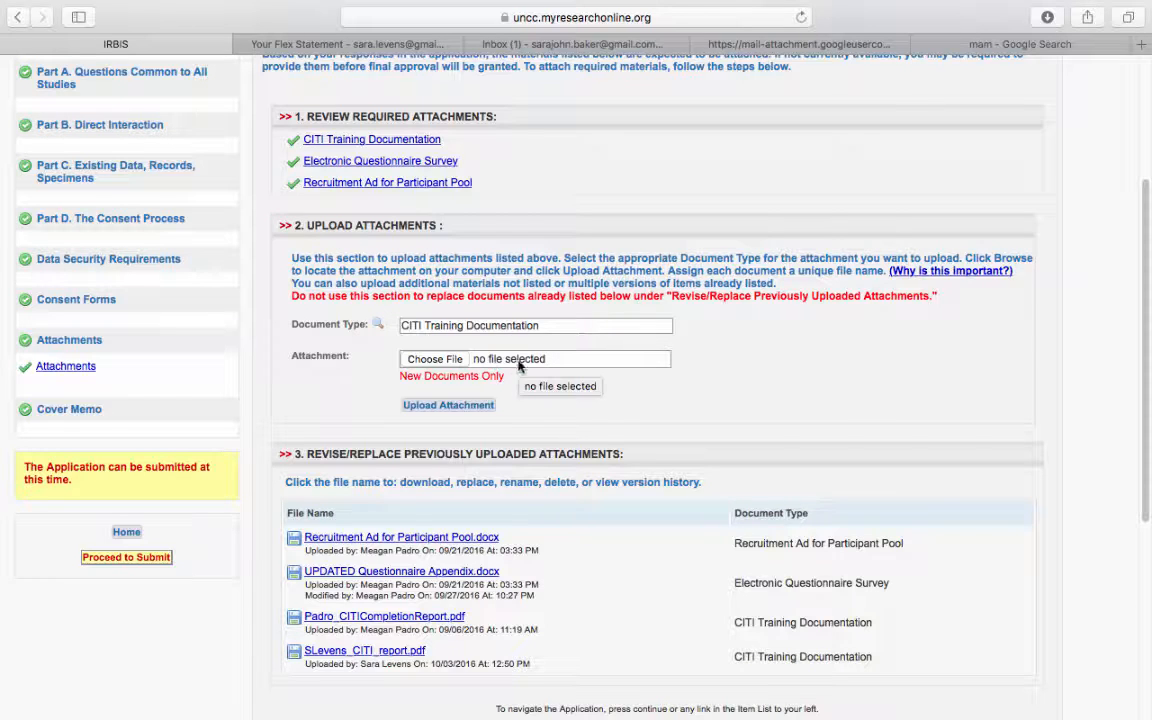
# - Continue from Attachments to the optional cover memo, leave it blank and save it, proceeding to Submit And Certify Application
pyautogui.scroll(-3, 640, 397)
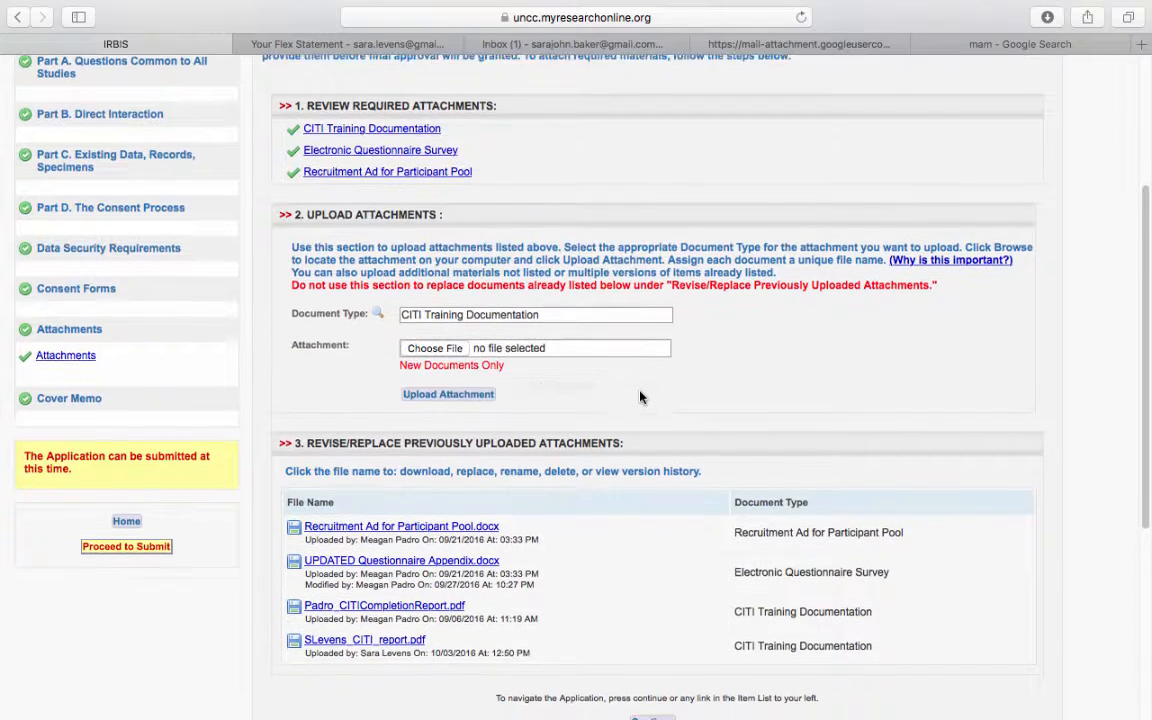
pyautogui.click(653, 626)
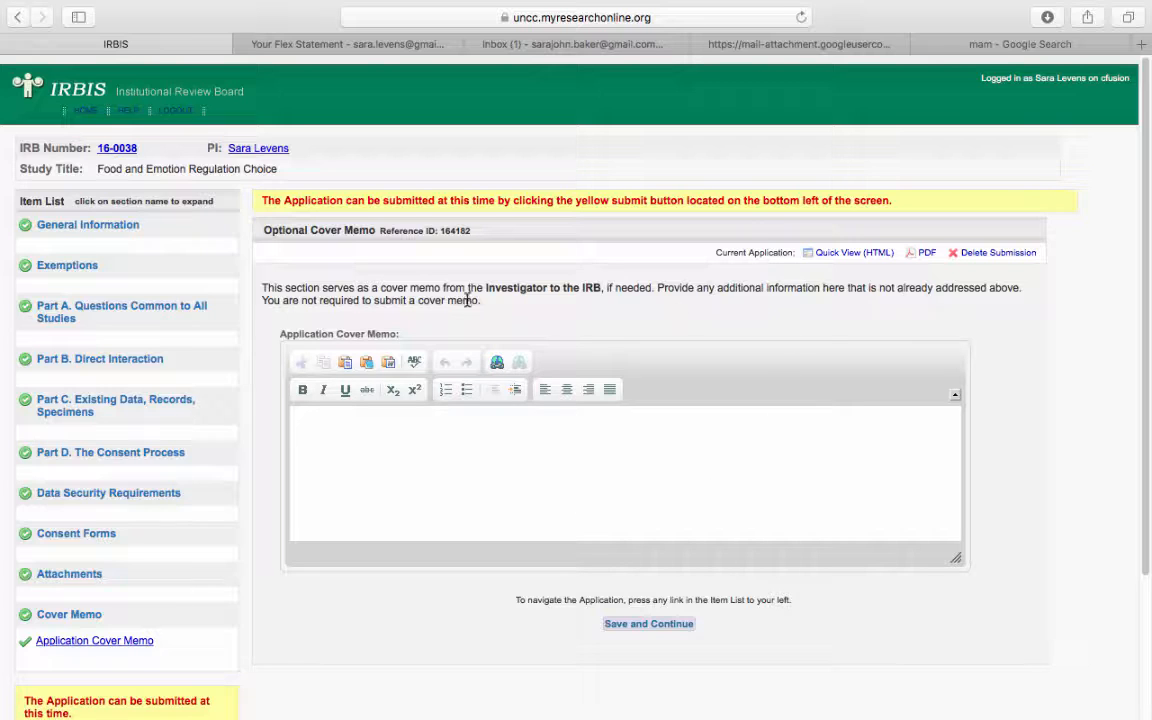
pyautogui.click(640, 626)
# - Read the submission instructions and the Principal Investigator's certification statement for the application without submitting it
pyautogui.scroll(-3, 637, 625)
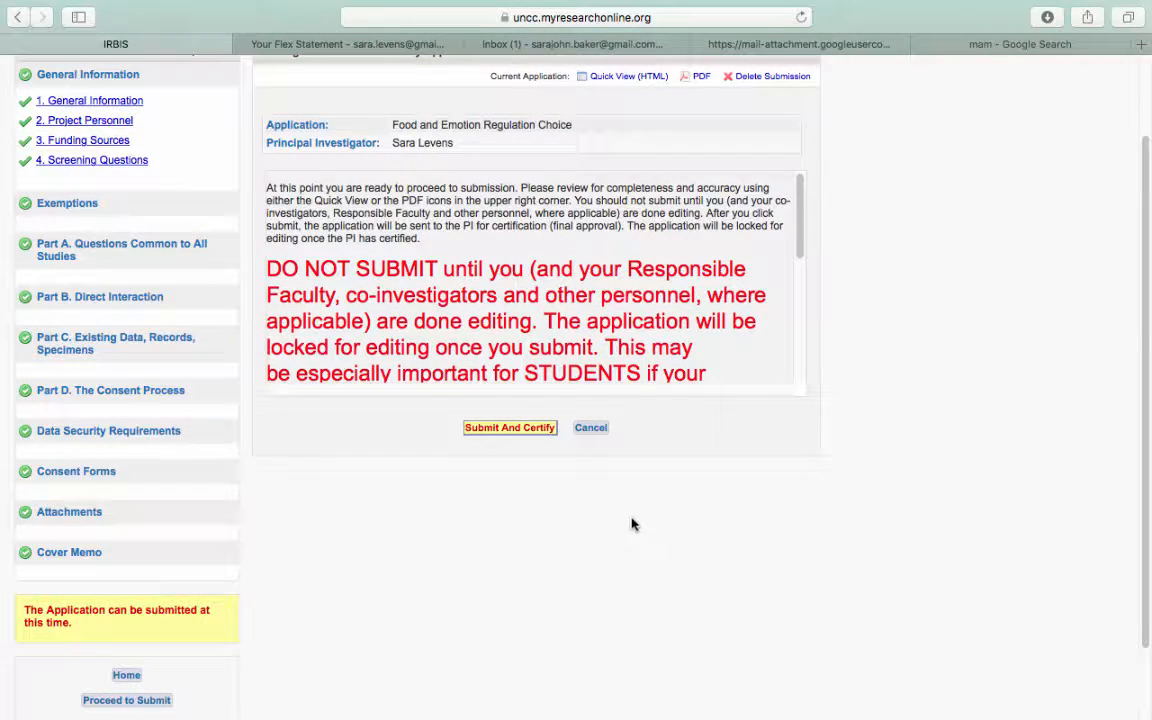
pyautogui.scroll(1, 575, 232)
pyautogui.scroll(2, 575, 232)
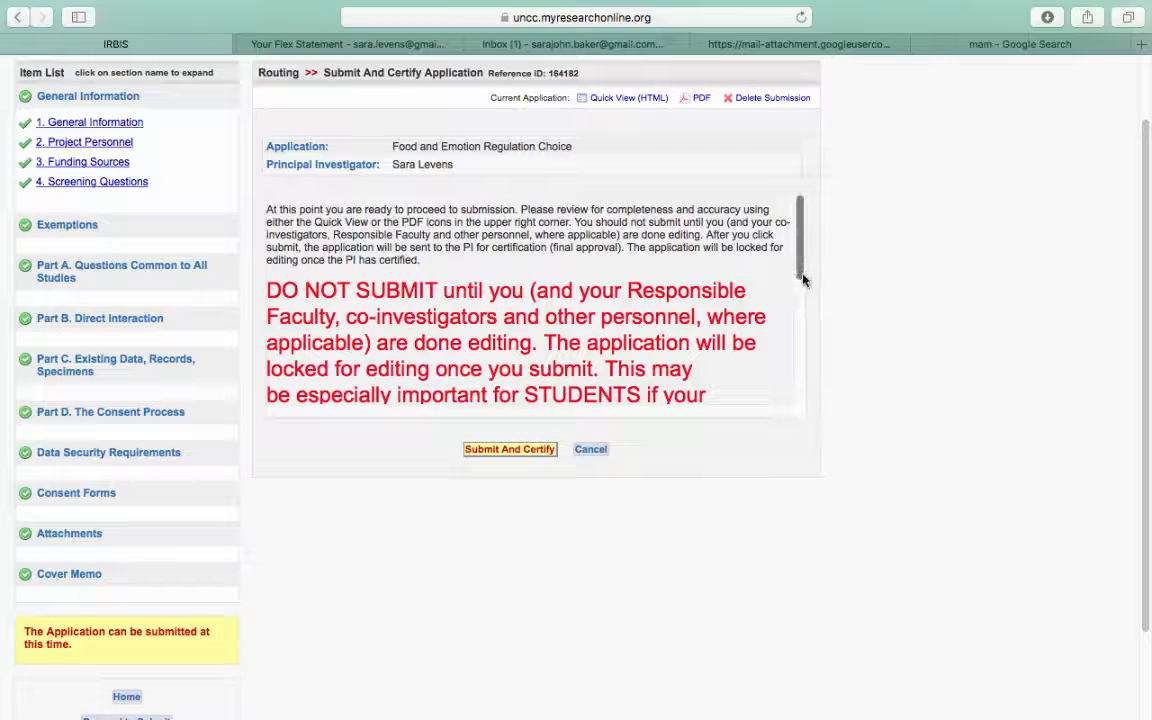
pyautogui.scroll(-2, 803, 296)
pyautogui.moveTo(803, 296); pyautogui.dragTo(806, 338)
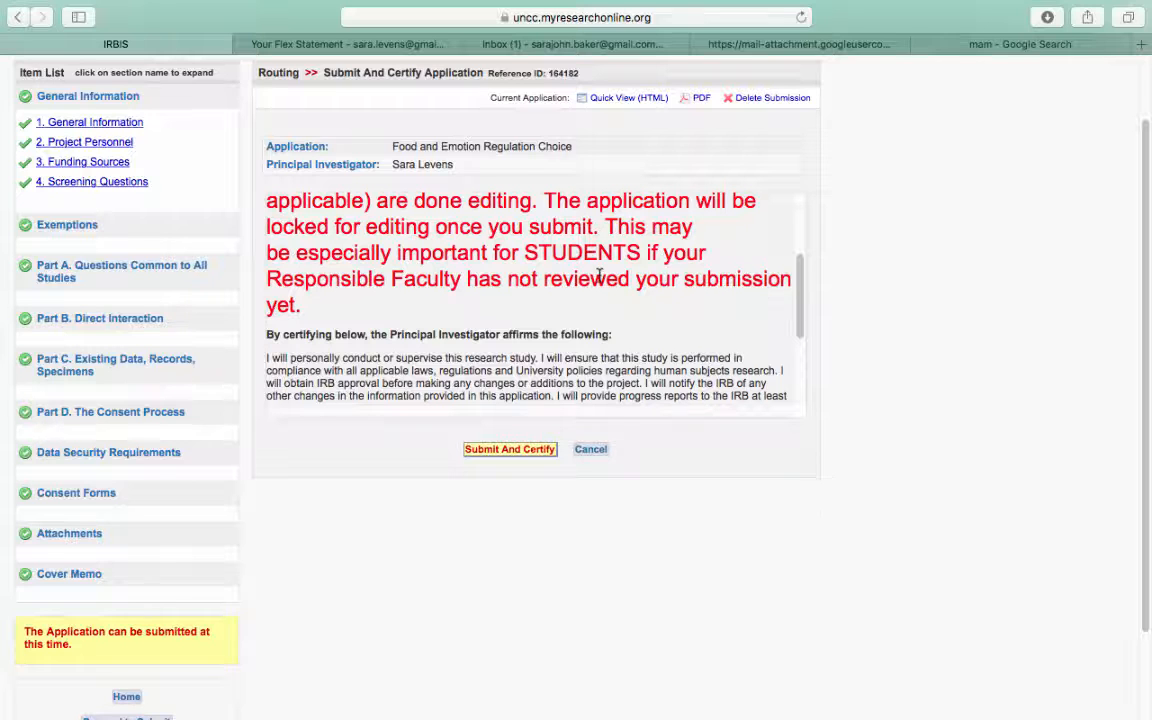
pyautogui.scroll(5, 600, 272)
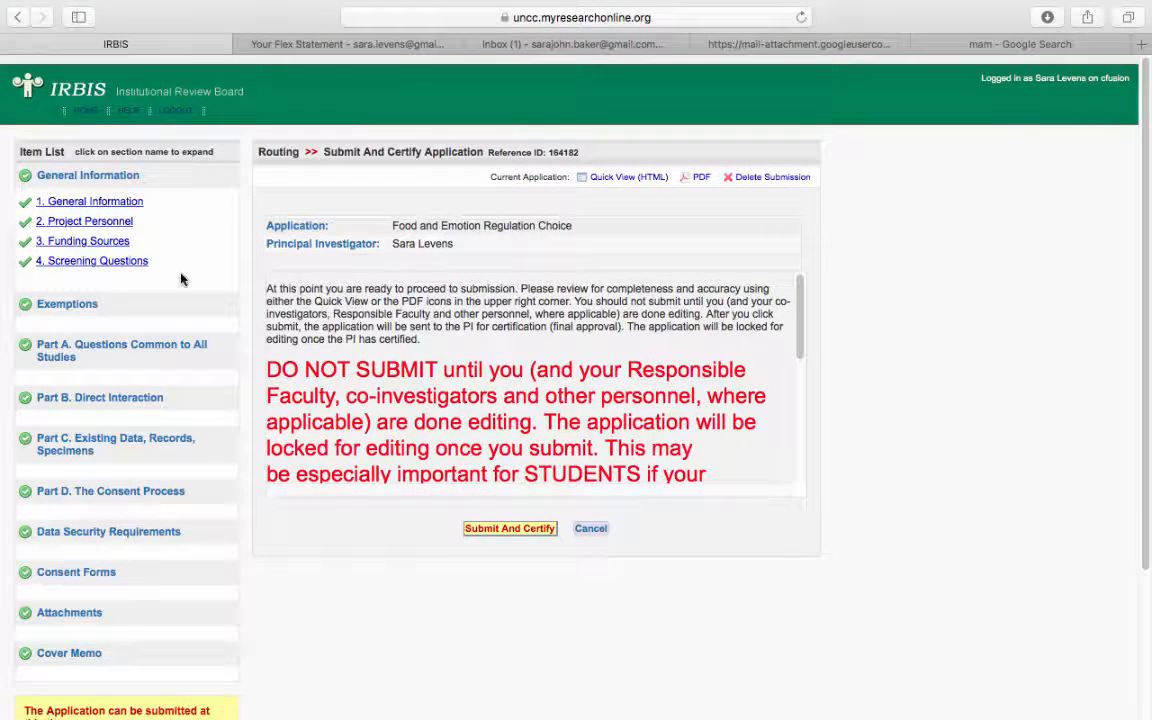